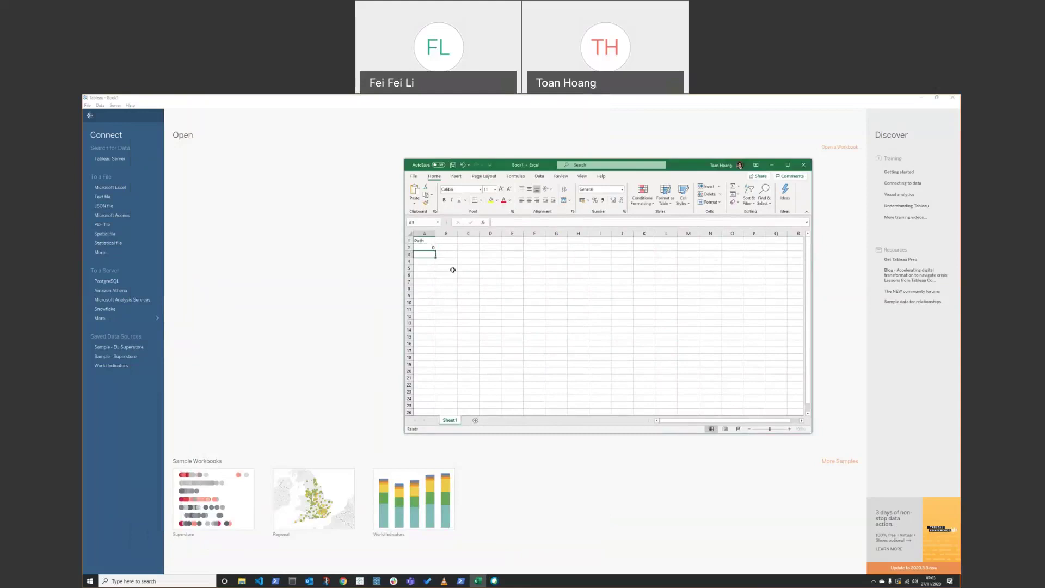
Step: Enter 360 below the 0 in the Path column of the spreadsheet
click(453, 270)
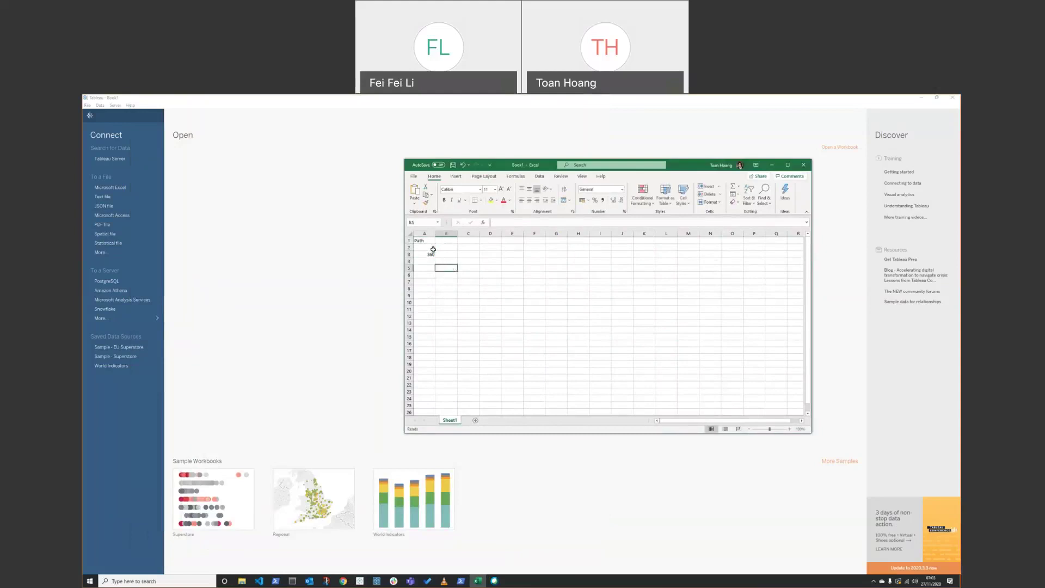
click(495, 266)
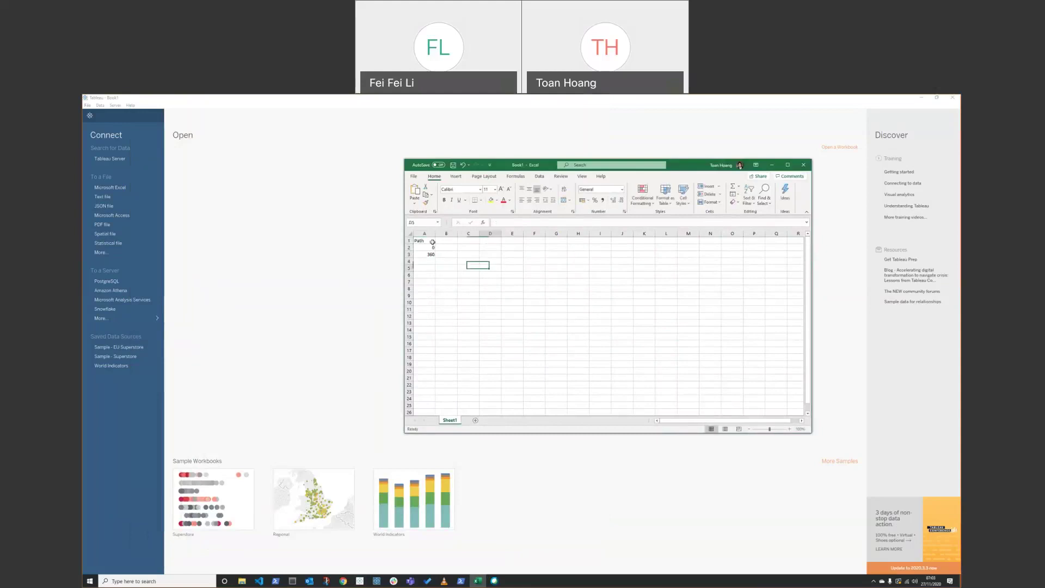
drag(433, 241, 430, 255)
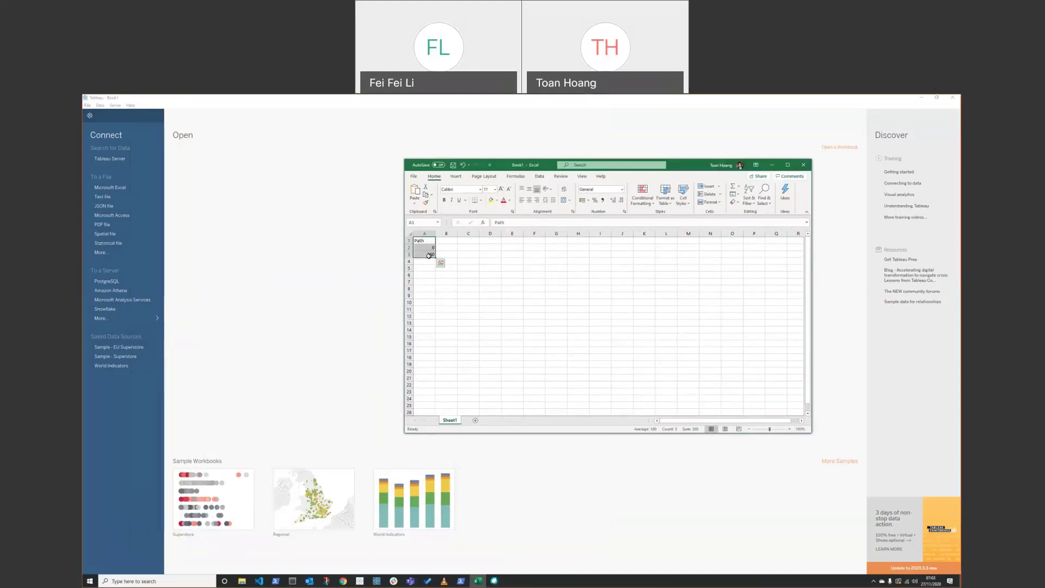
click(550, 276)
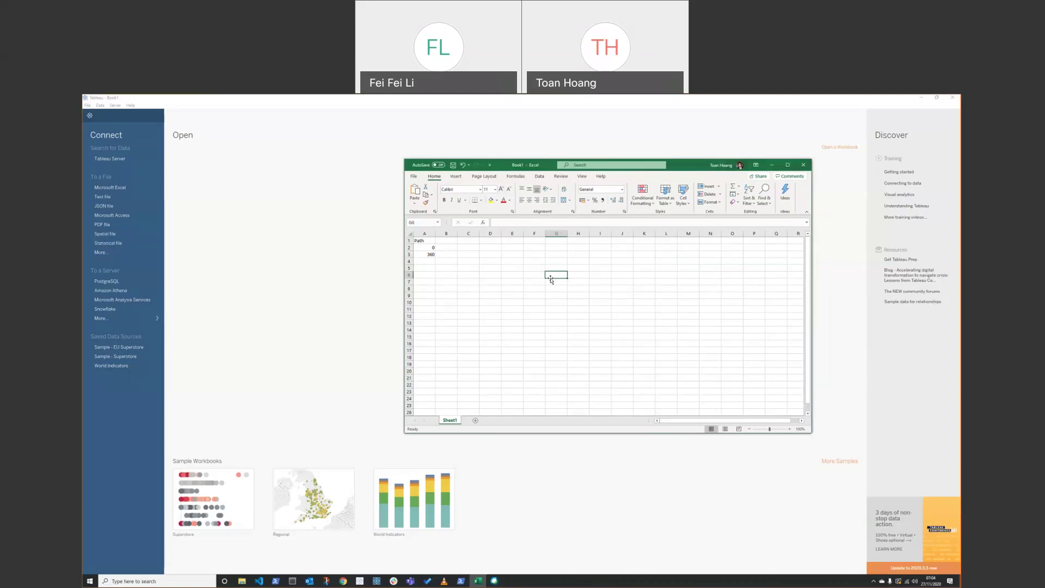
Step: Copy the Path column with its values 0 and 360, switch to Tableau and paste it as a new data source
drag(424, 254, 424, 240)
key(ctrl+c)
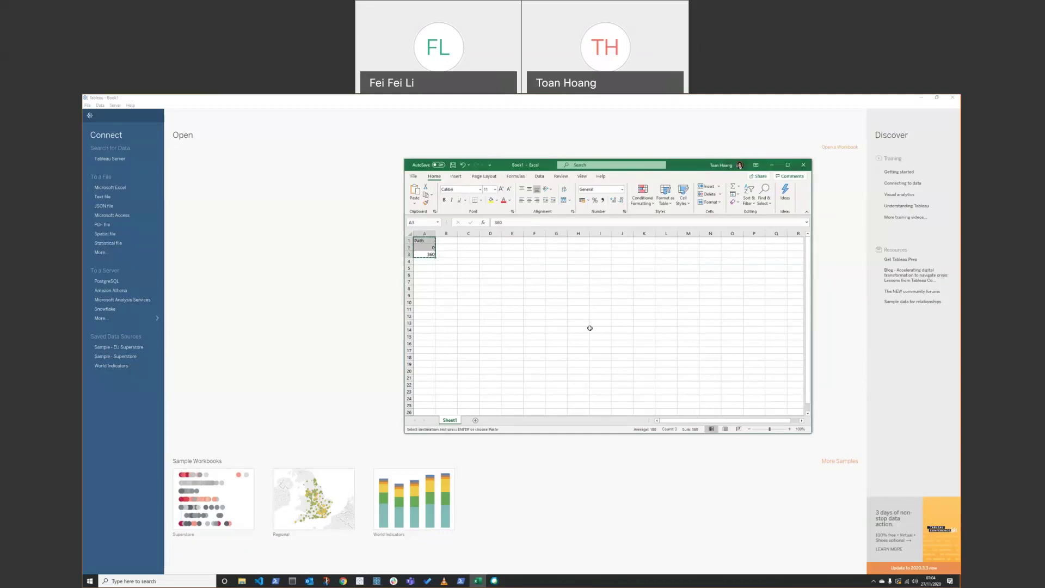
click(343, 296)
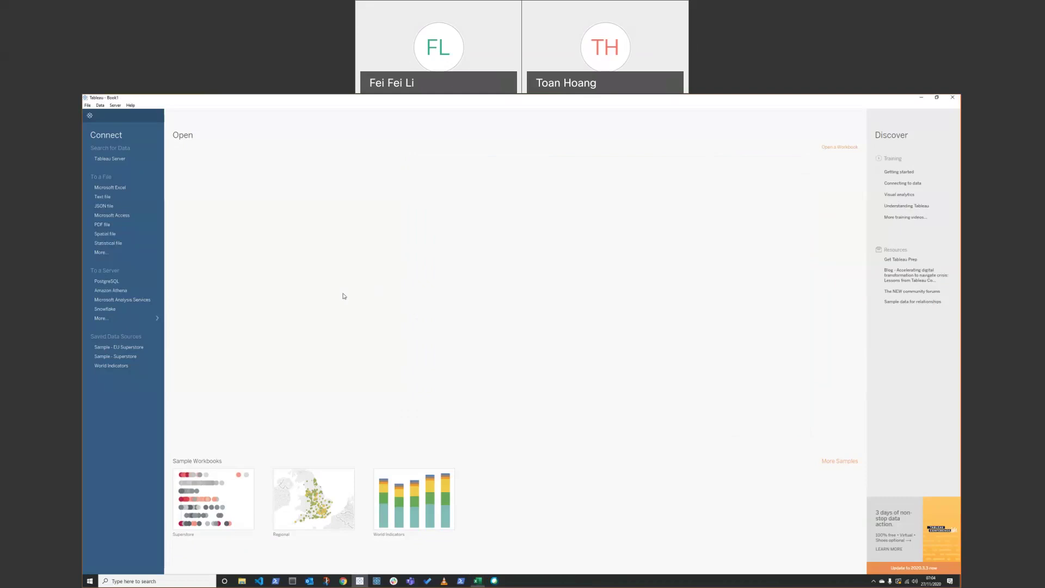
key(ctrl+v)
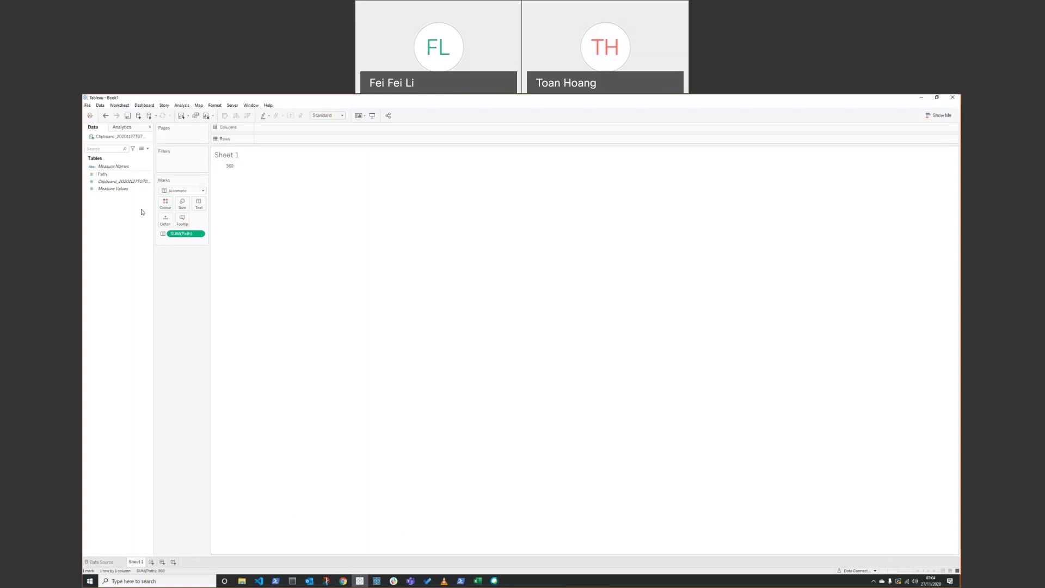
Step: Create a bin field from Path with a bin size of 10 and place it on Rows
right_click(123, 176)
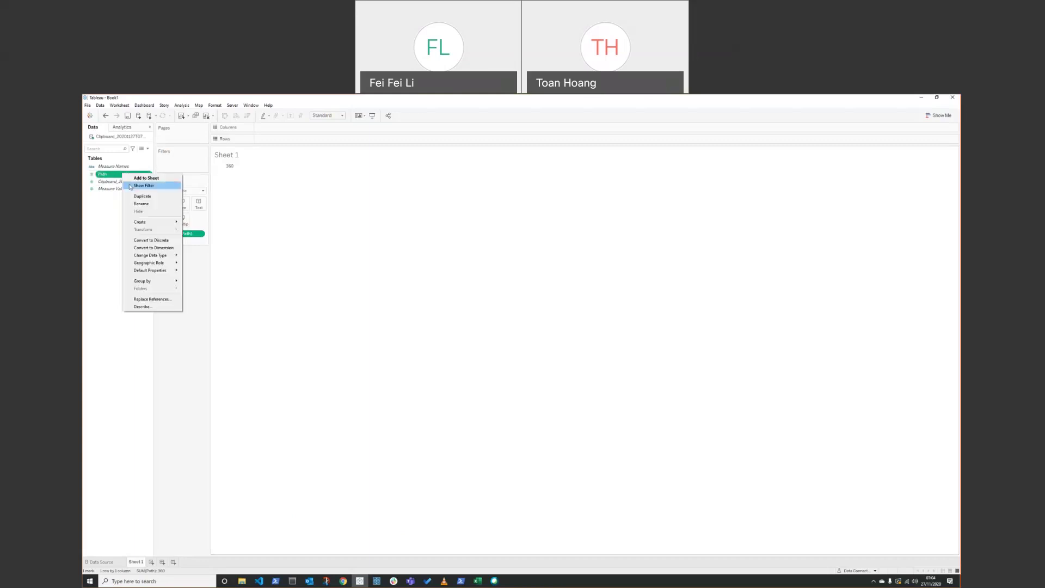
mouse_move(152, 222)
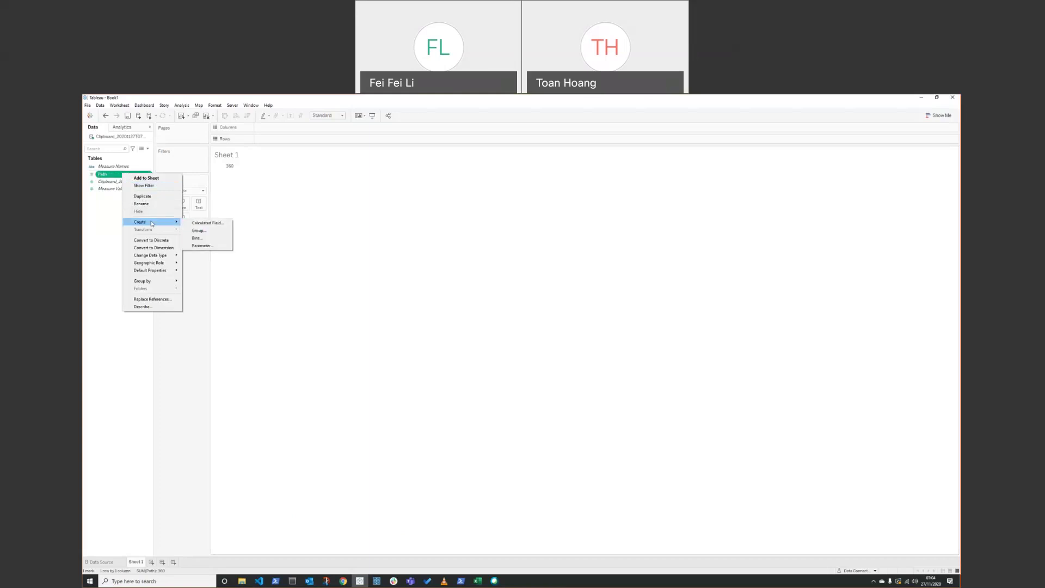
click(205, 239)
drag(506, 323, 494, 332)
text(10.)
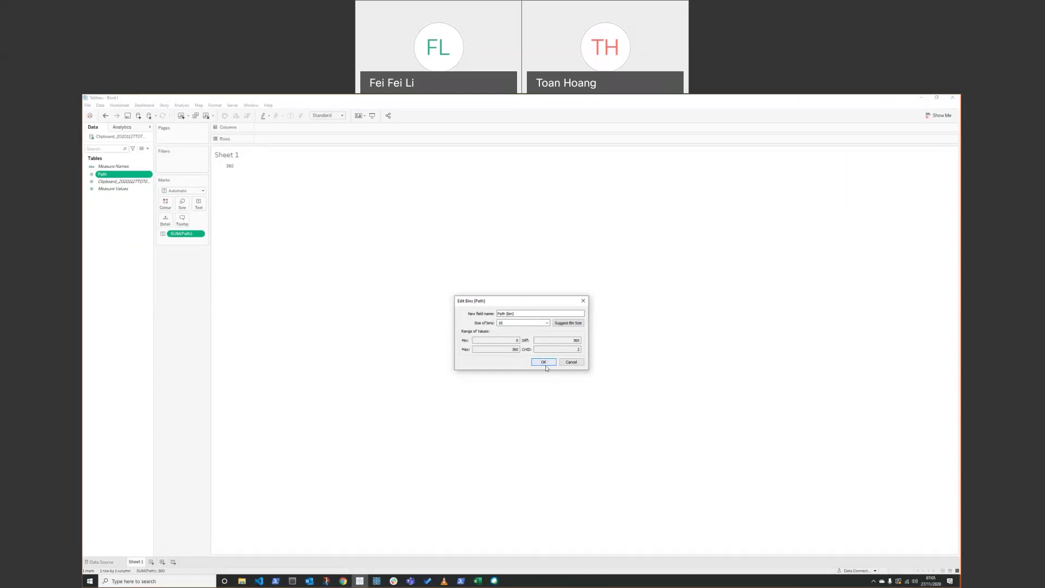
click(543, 362)
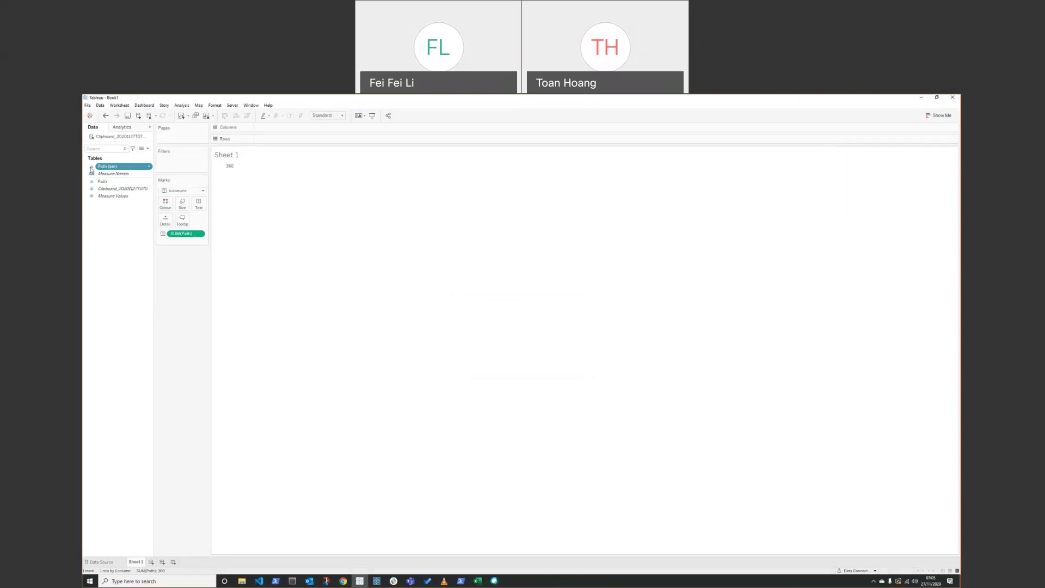
drag(102, 168, 272, 141)
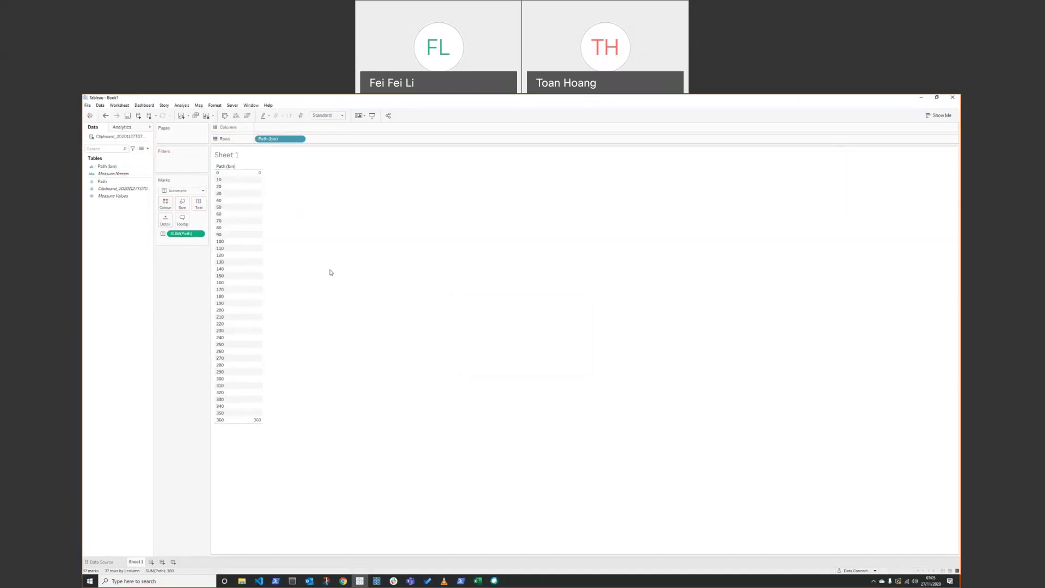
click(256, 420)
click(253, 180)
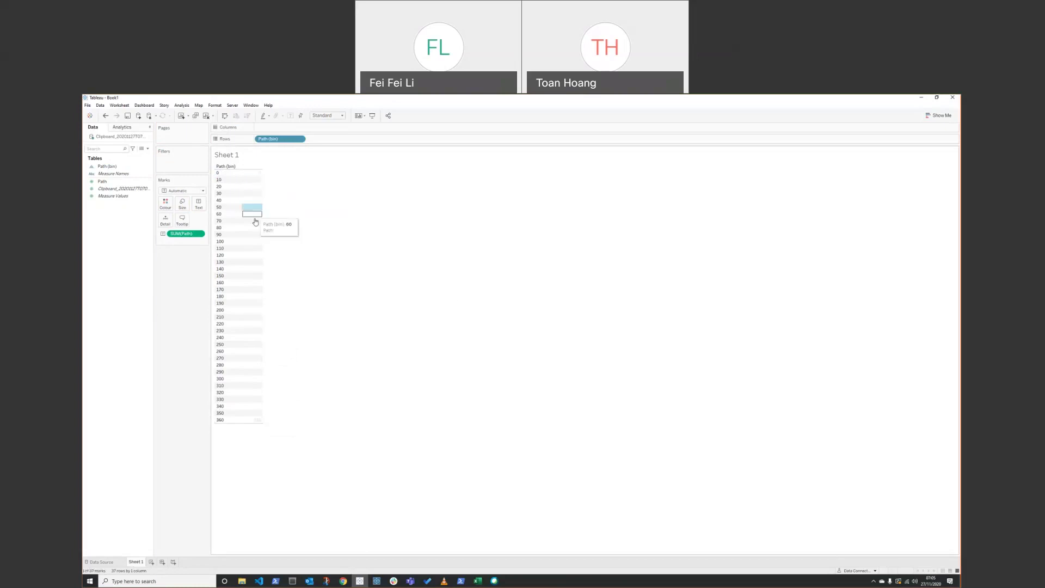
click(252, 269)
click(252, 317)
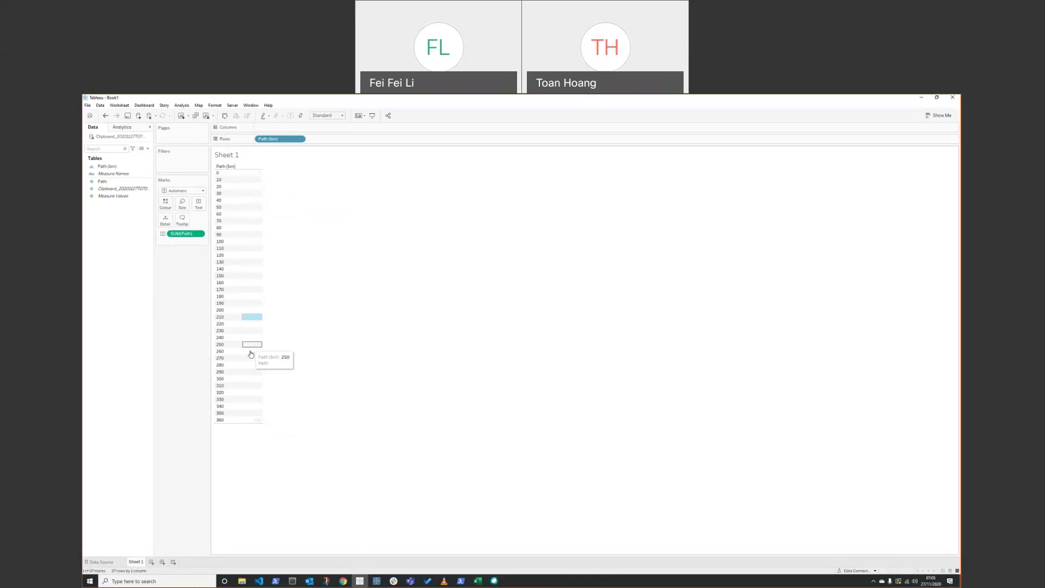
click(252, 303)
click(249, 304)
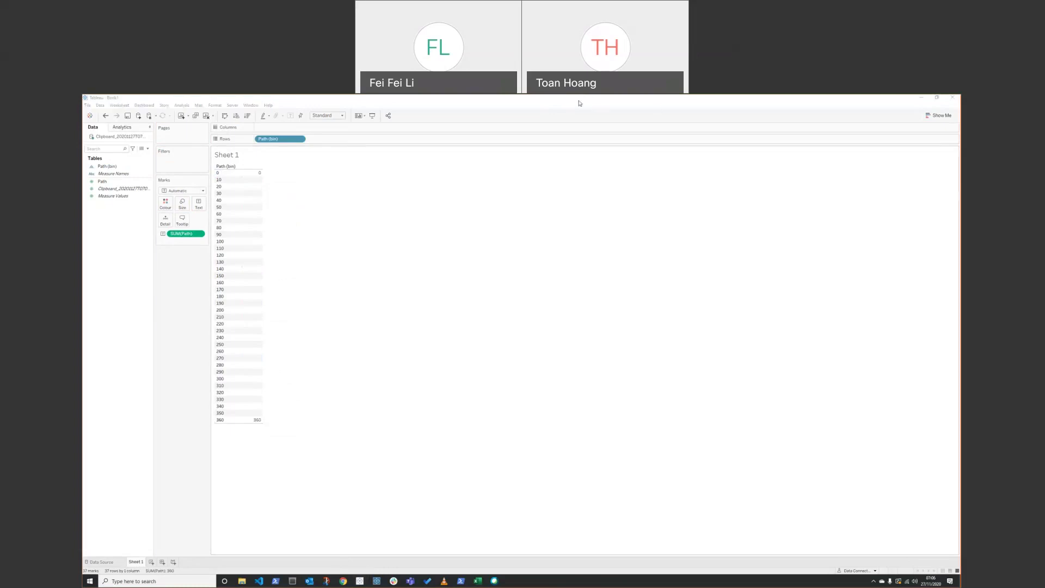
Step: Create a calculated field named Index with the formula INDEX() and add it to the table
right_click(106, 211)
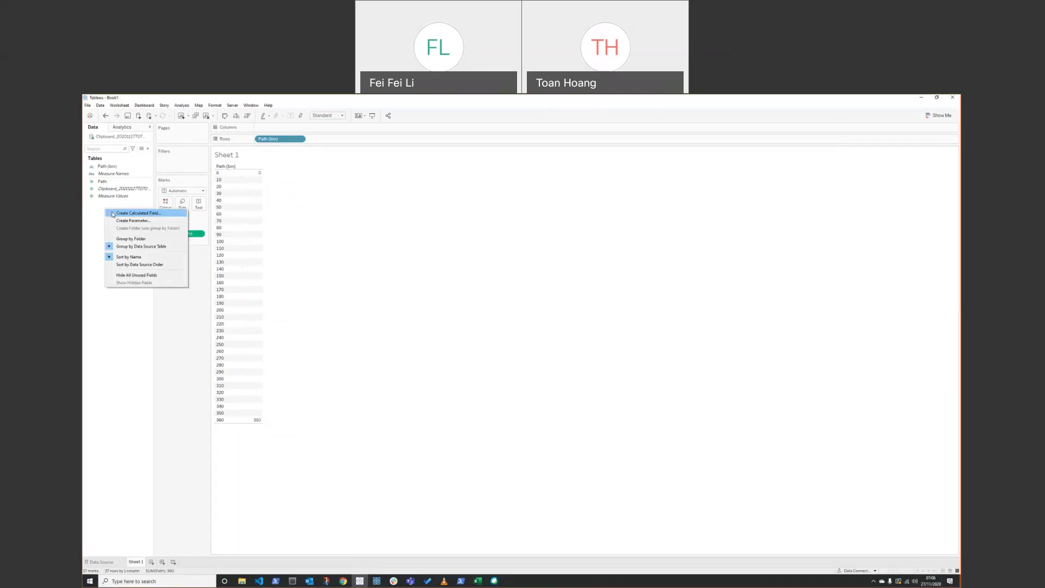
click(113, 213)
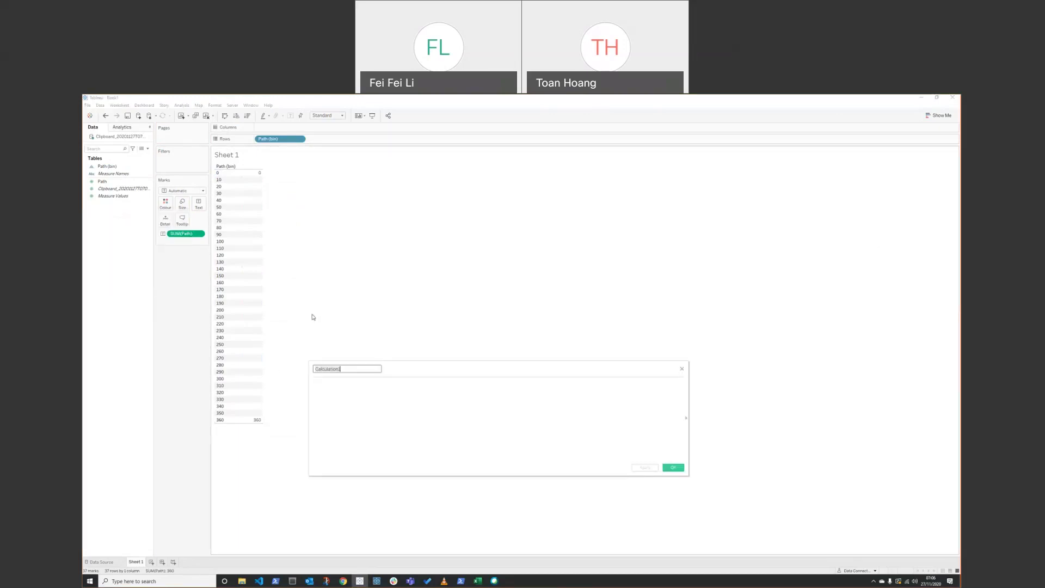
text(Index)
key(Tab)
text(ind)
key(Return)
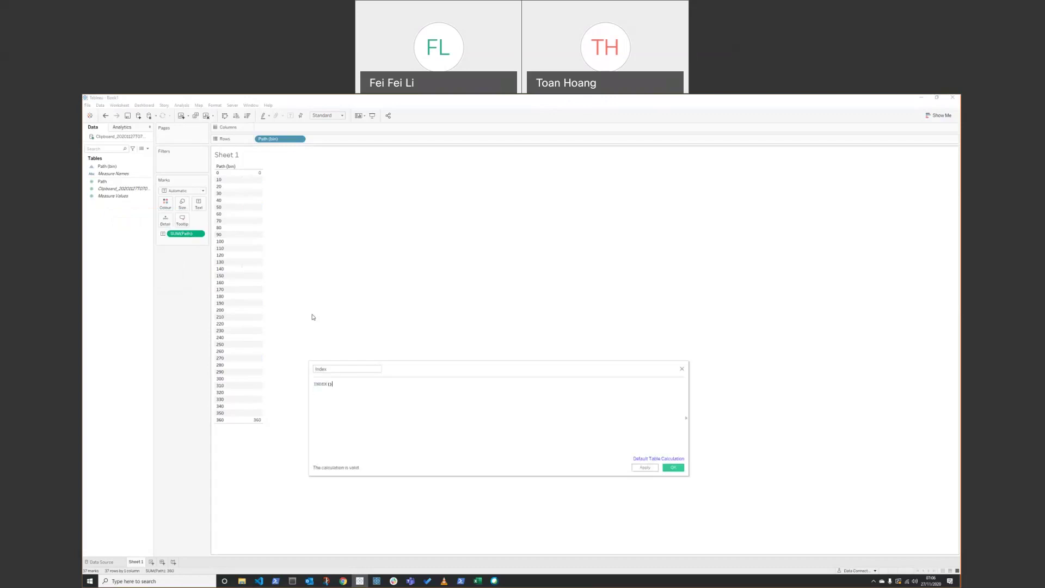
click(645, 468)
click(672, 469)
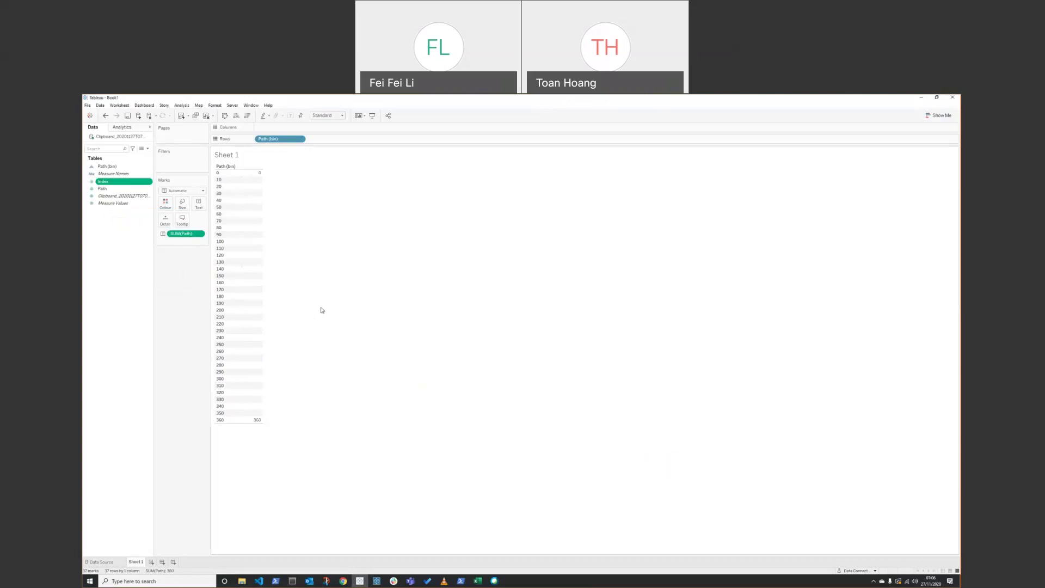
double_click(109, 182)
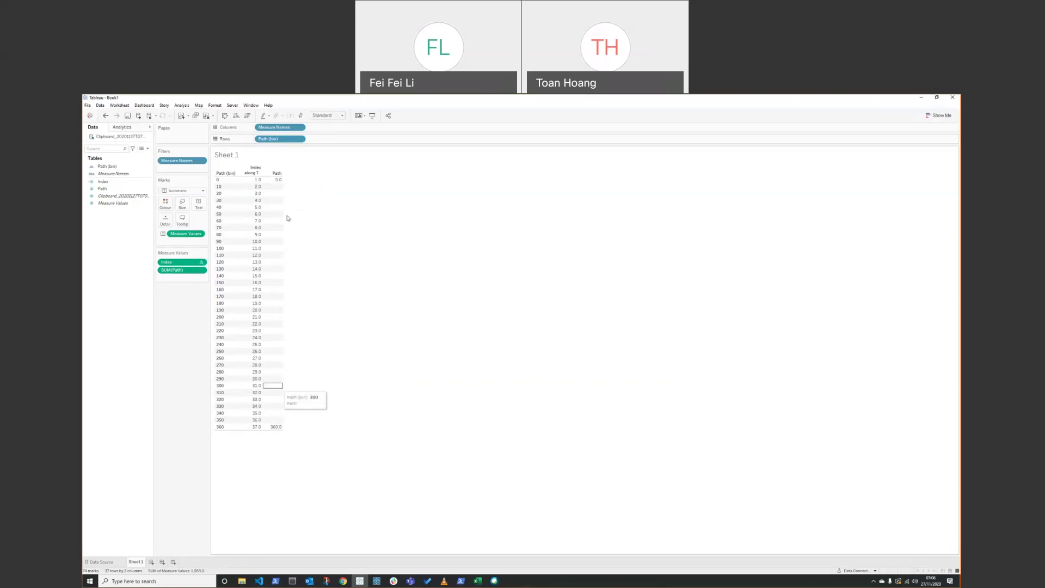
Step: Start a new calculated field named TC_Min Value
right_click(117, 224)
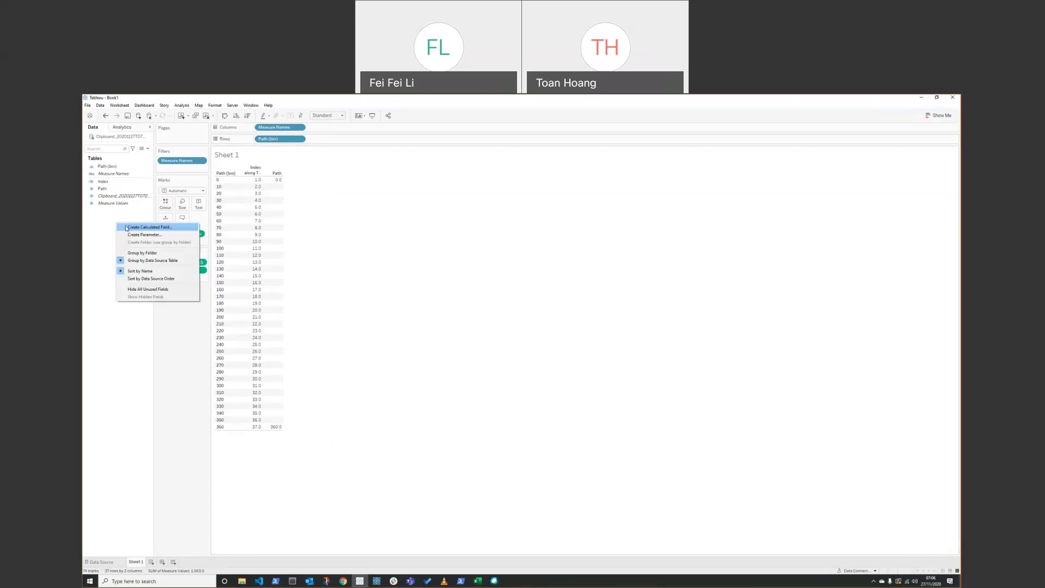
click(126, 227)
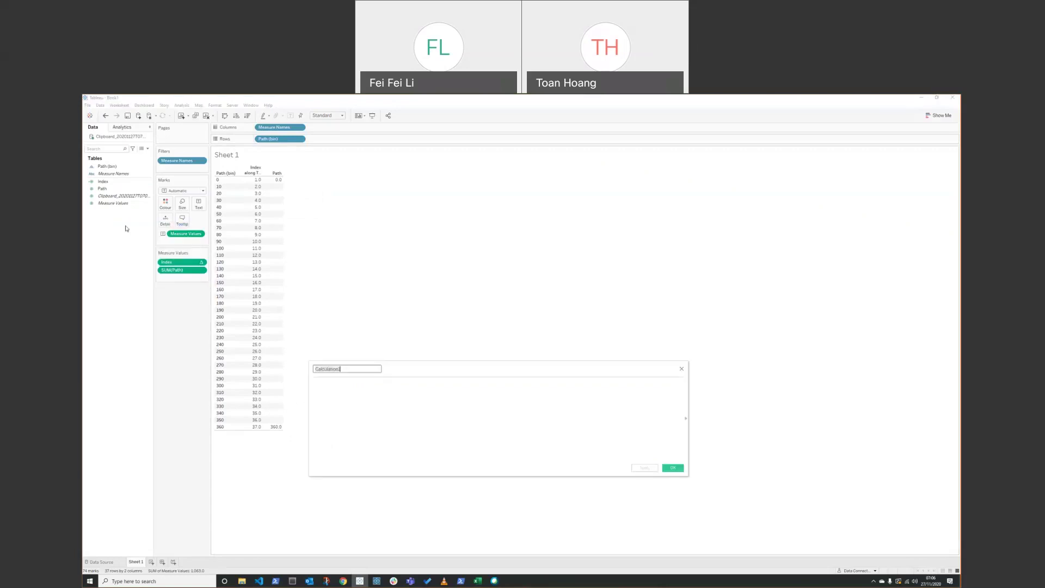
text(TC_Min Value)
key(Tab)
Step: Define the new field's formula as WINDOW_MIN(MIN([Path])), save it and add the field to the table
text(WINDOW_AVG())
key(Return)
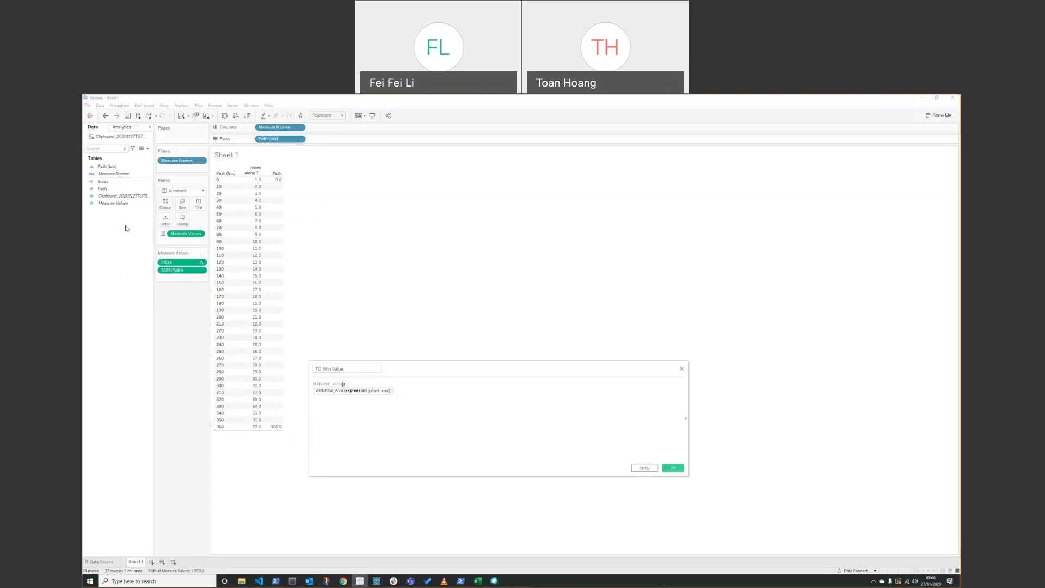
key(BackSpace)
key(BackSpace)
key(BackSpace)
key(BackSpace)
text(MIN())
key(Return)
text(MIN())
key(Return)
text([Path])
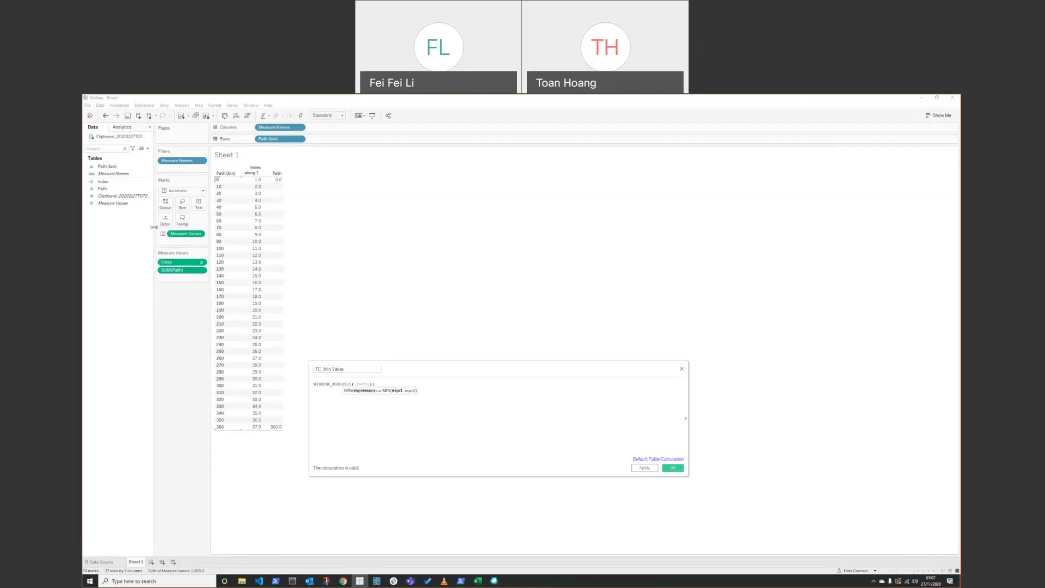
click(673, 468)
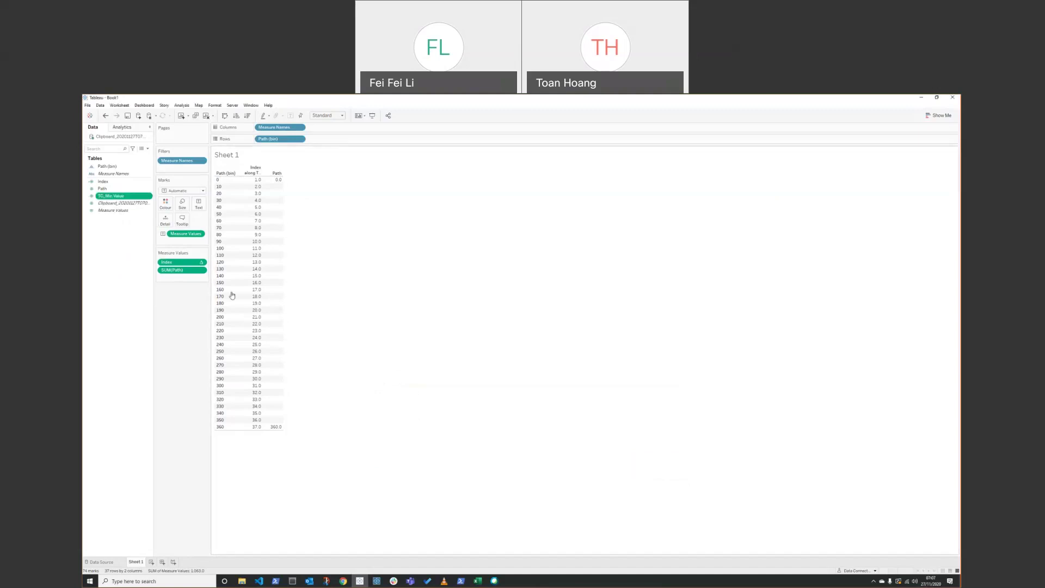
double_click(125, 197)
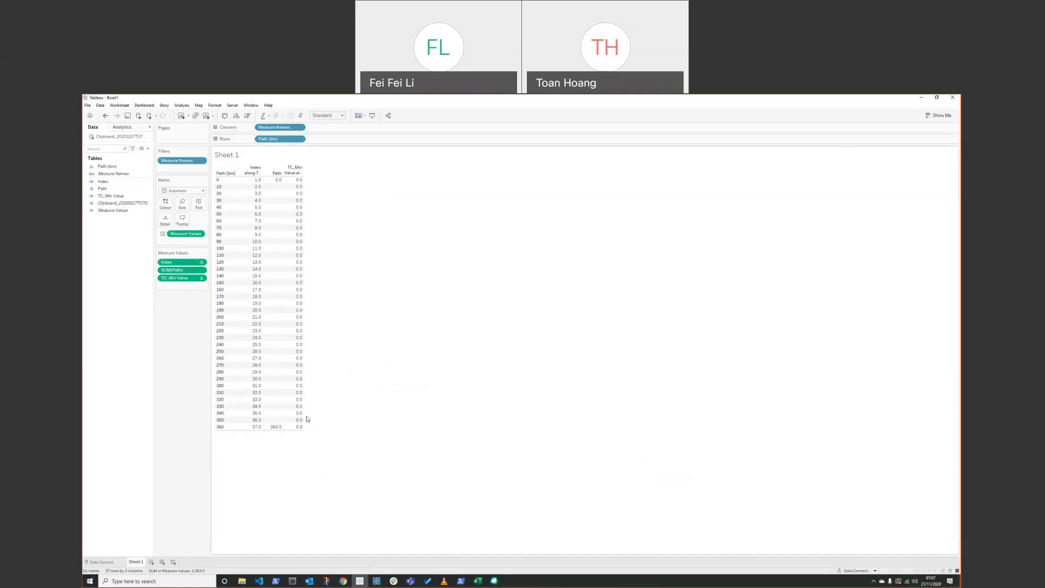
Step: Start another calculated field named TC_Max Path
click(112, 210)
right_click(111, 229)
click(115, 230)
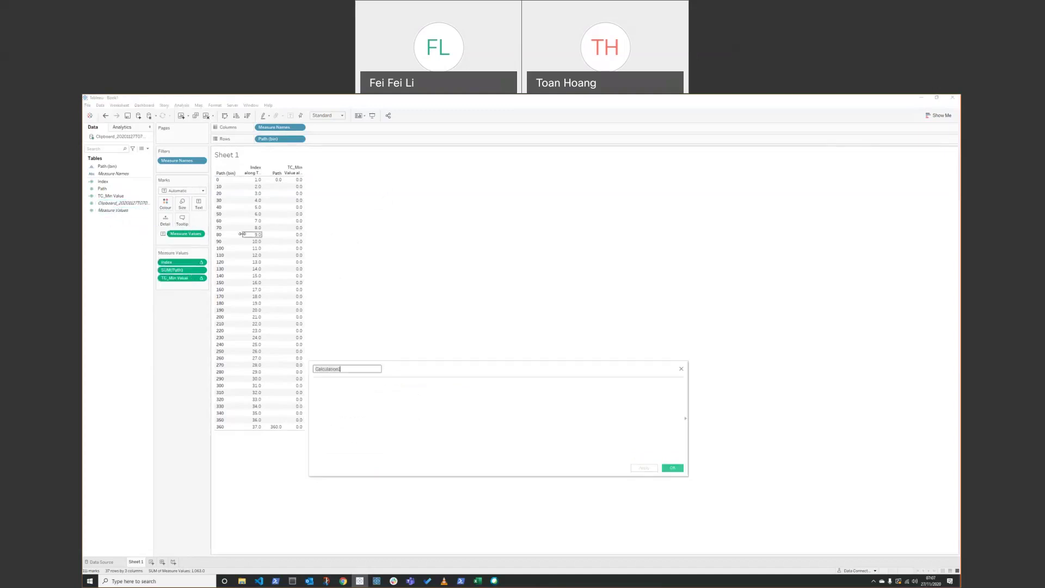
text(TC_)
text(Max)
text( Valu)
text(e)
key(BackSpace)
key(BackSpace)
key(BackSpace)
key(BackSpace)
key(BackSpace)
key(BackSpace)
text(Path)
key(Tab)
Step: Enter a WINDOW_MAX formula over MAX([Path]) for TC_Max Path and save the field
text(windo)
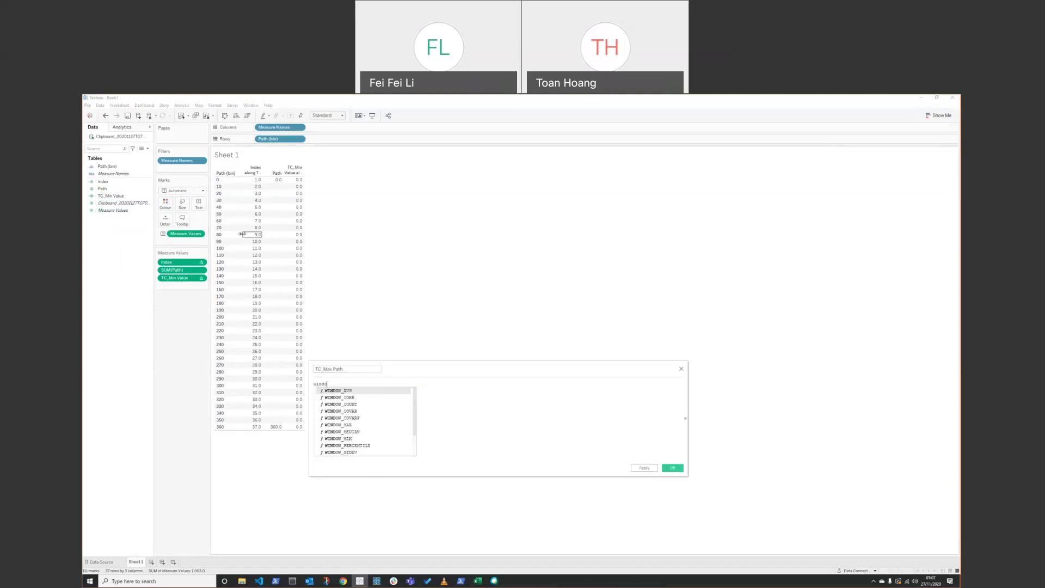
text(w_max)
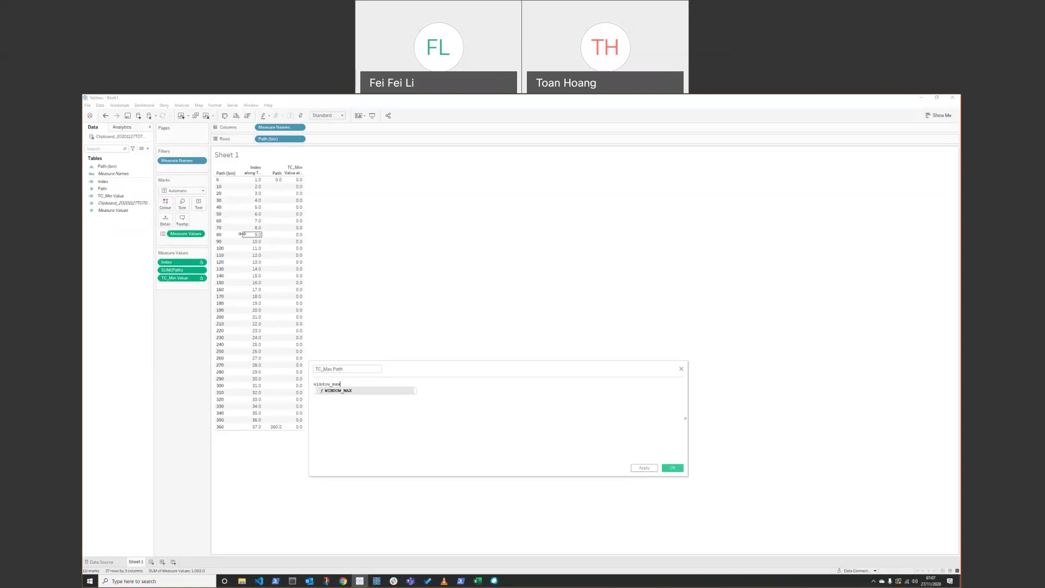
key(Return)
text(MAX([)
text(Path)
key(Return)
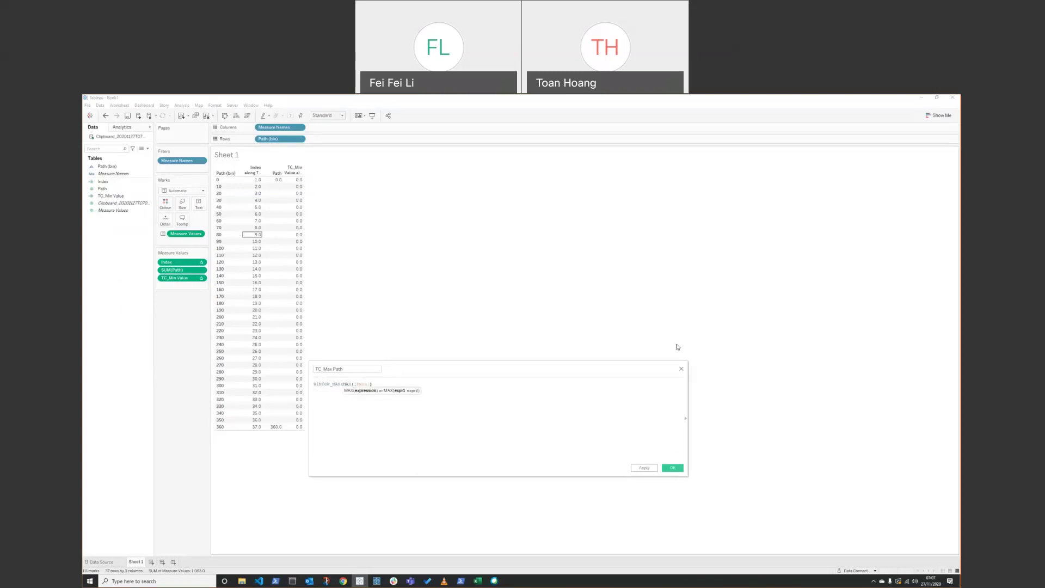
click(644, 467)
click(673, 468)
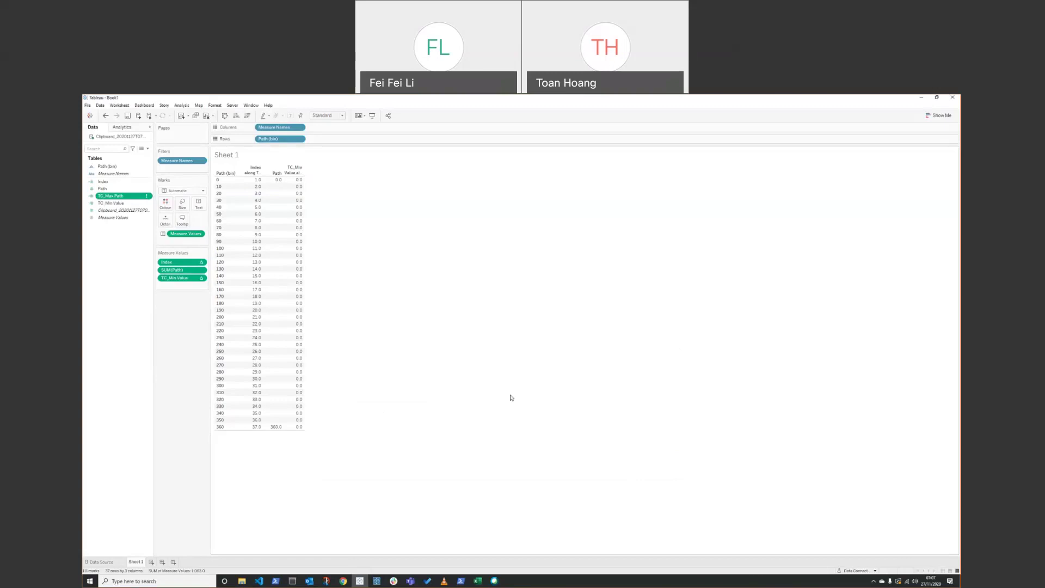
Step: Correct the TC_Max Path formula to WINDOW_MAX(MAX([Path])) by adding the missing closing parenthesis
right_click(114, 196)
click(131, 226)
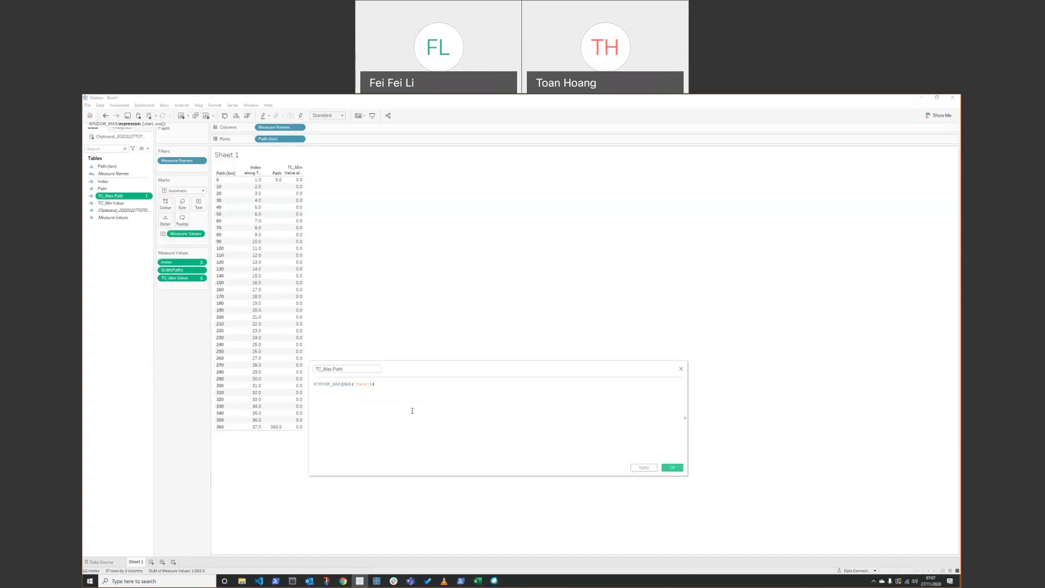
click(673, 468)
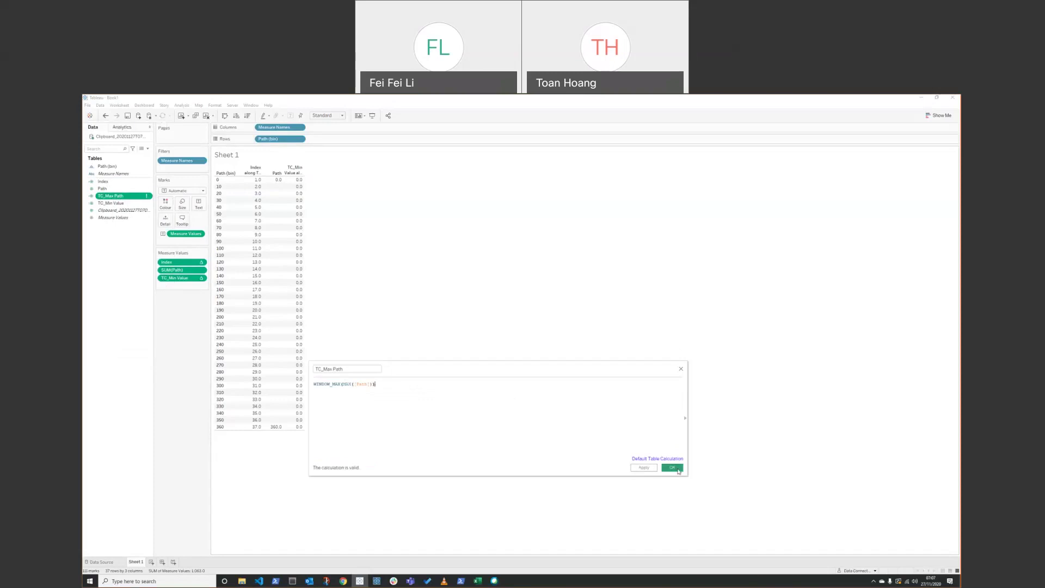
Step: Rename the TC_Min Value field as TC_Min Path
right_click(116, 203)
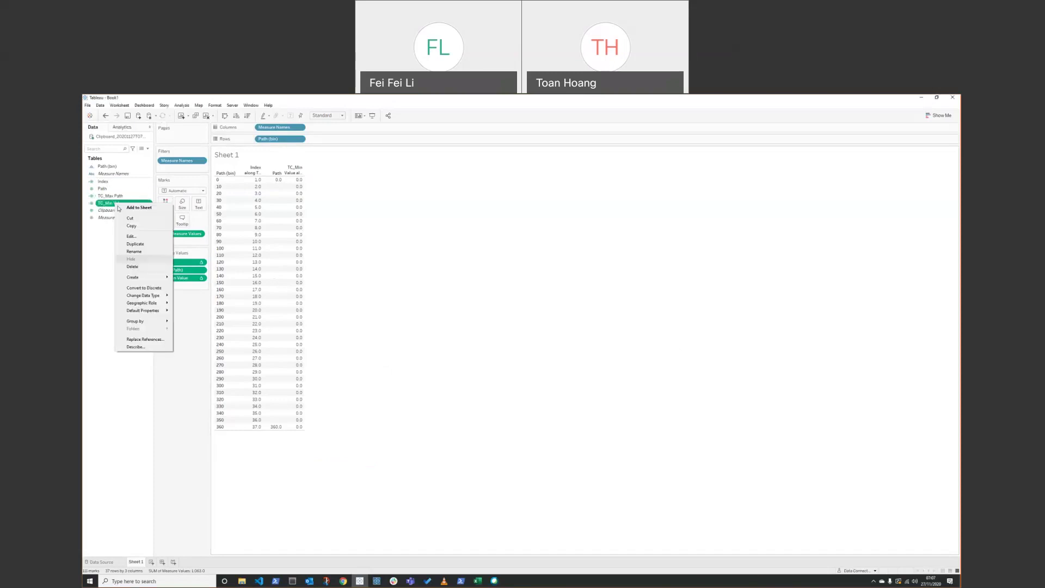
click(158, 251)
key(Delete)
key(Delete)
key(Delete)
key(Delete)
key(Delete)
text(Path)
key(Return)
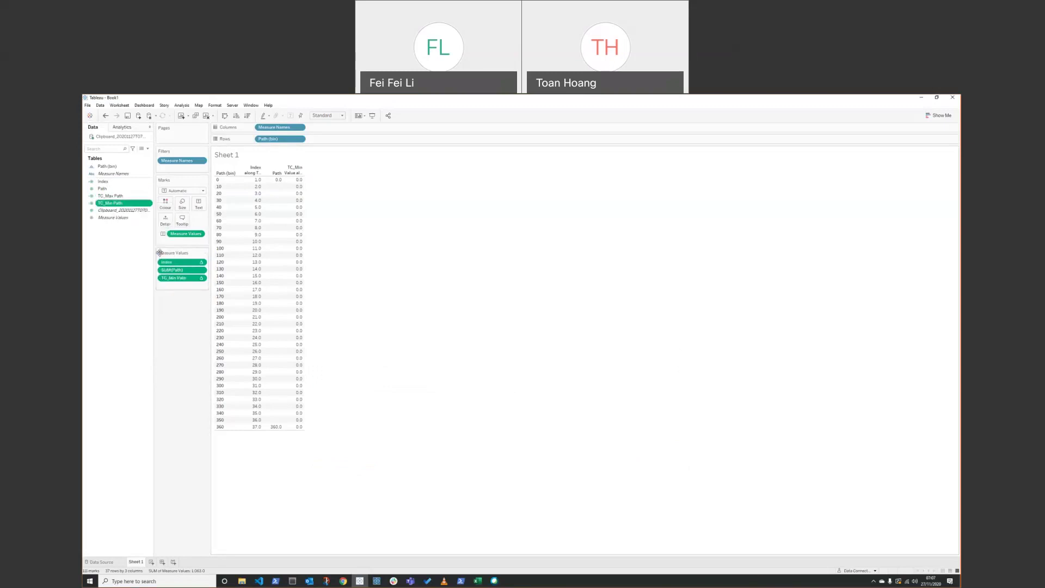
Step: Add TC_Max Path to the table's measures and briefly highlight the Path values in the 0 and 360 rows
double_click(123, 197)
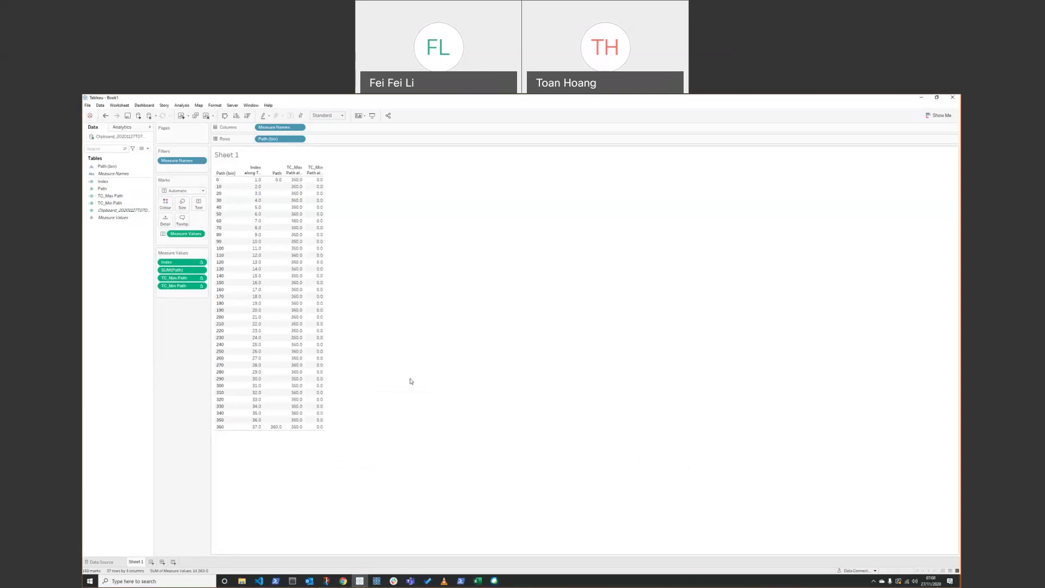
click(277, 179)
ctrl+click(275, 426)
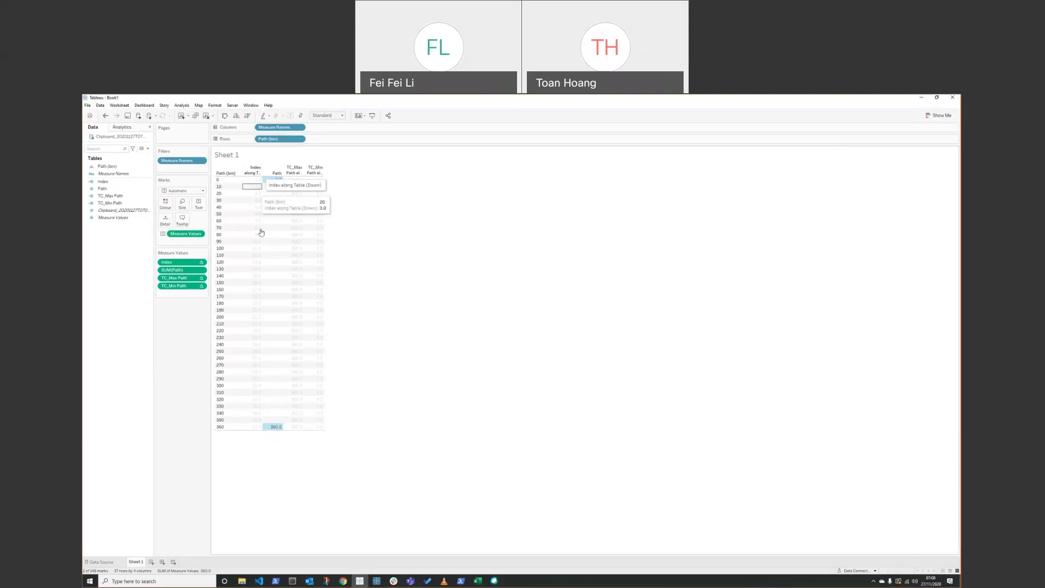
click(386, 305)
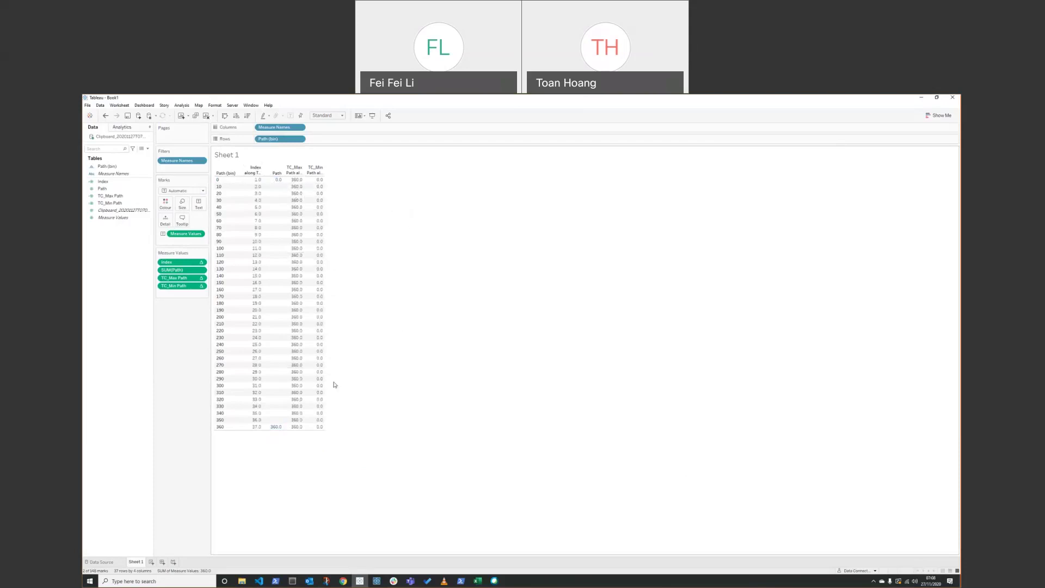
click(446, 288)
Step: Rename Sheet 1 as Table
double_click(141, 561)
text(Table)
key(Return)
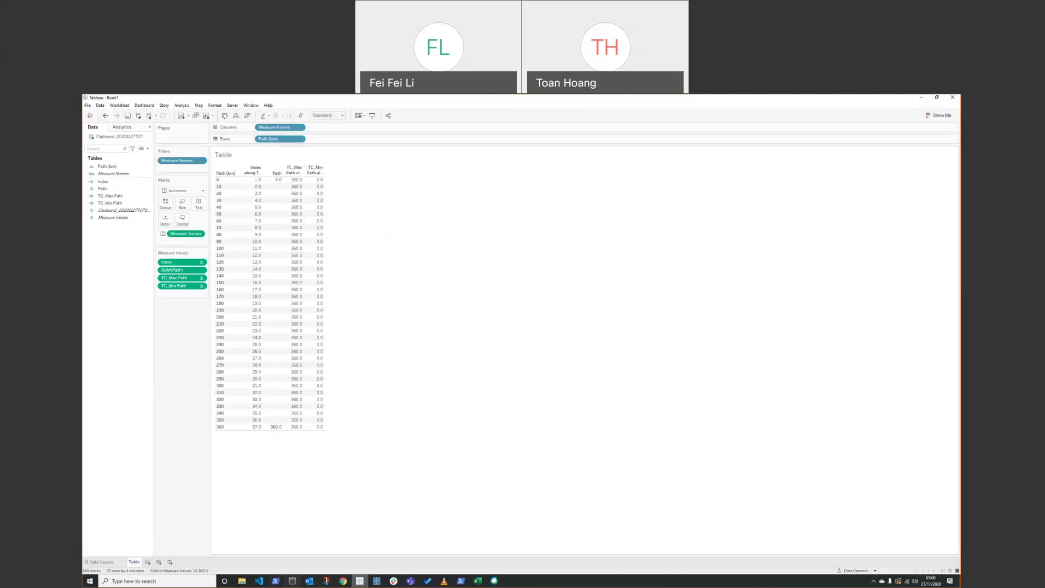
Step: Switch to Excel to review the Path source data, and minimise the workbook to return to Tableau
click(478, 580)
drag(425, 253, 424, 235)
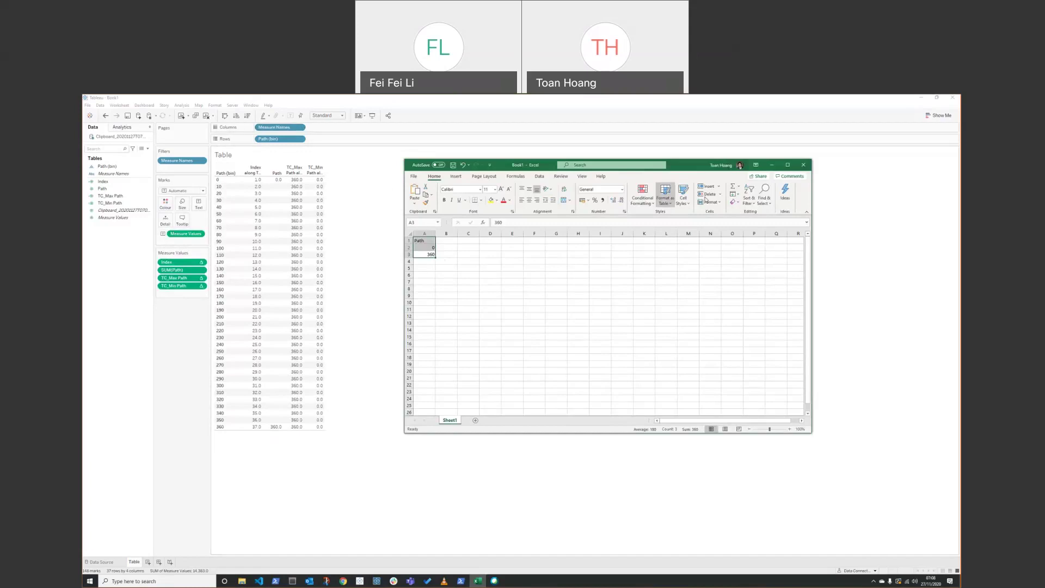
click(772, 167)
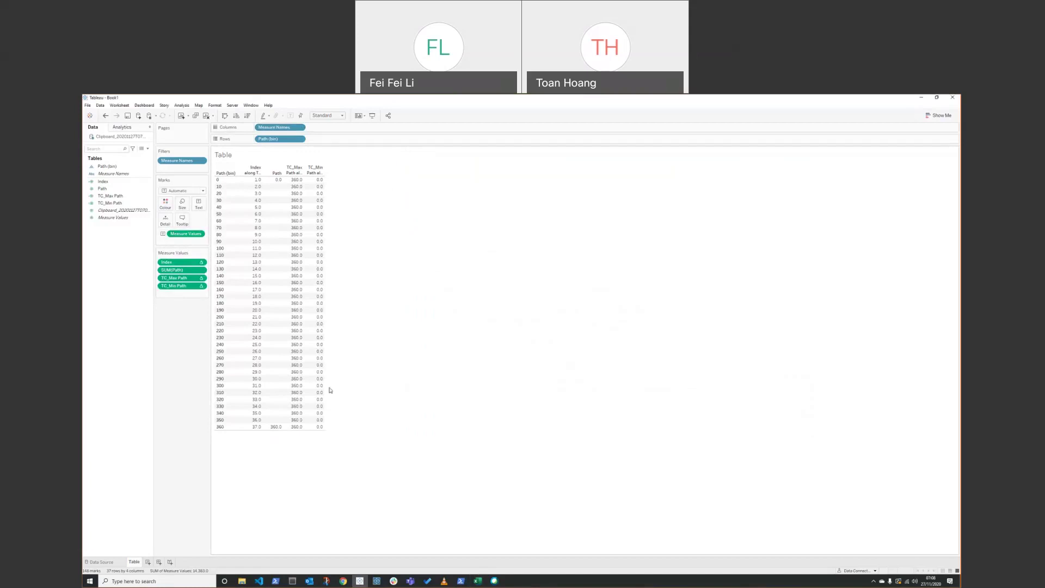
Step: Create a new worksheet with Index on Columns and set the mark type to Circle
click(149, 562)
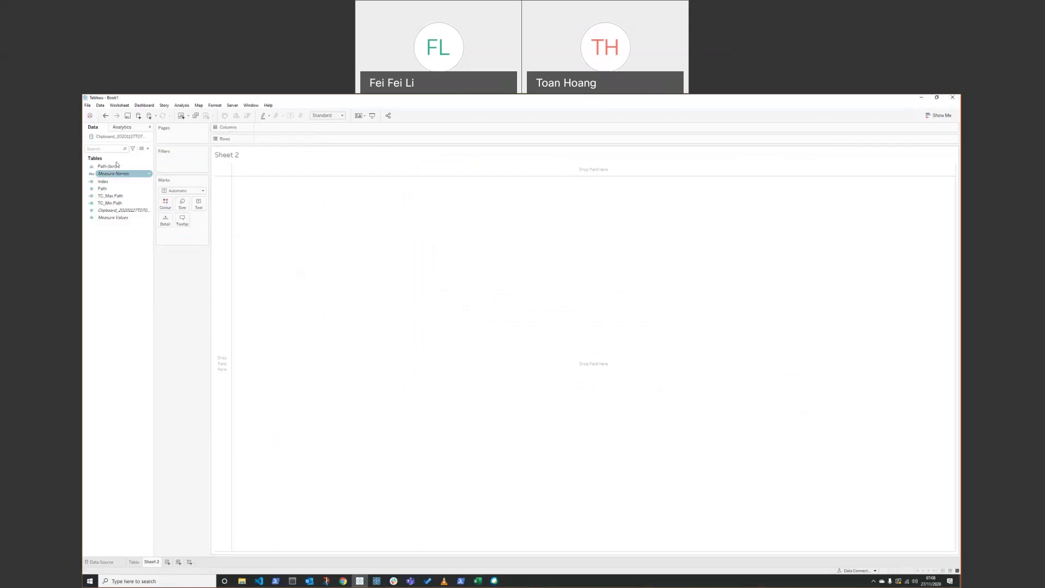
drag(109, 185, 261, 129)
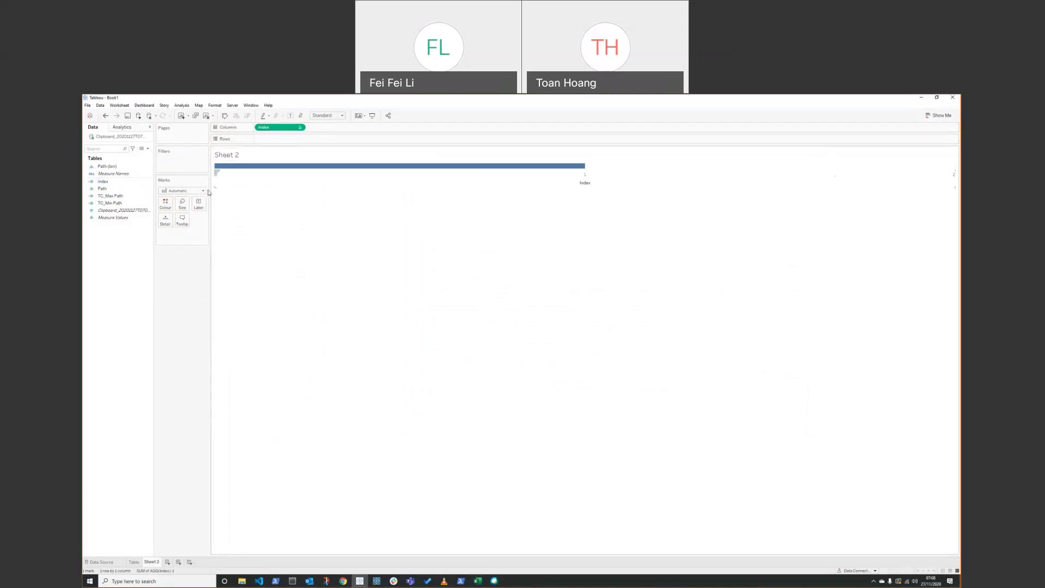
click(188, 192)
click(184, 238)
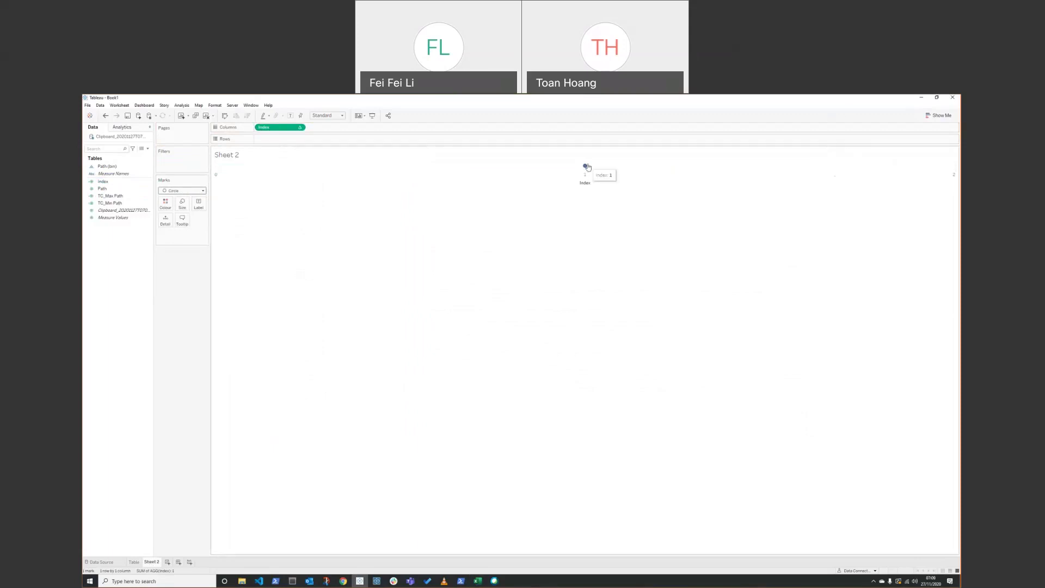
Step: Place Path (bin) on Rows and enable Show Missing Values for it
drag(116, 167, 265, 143)
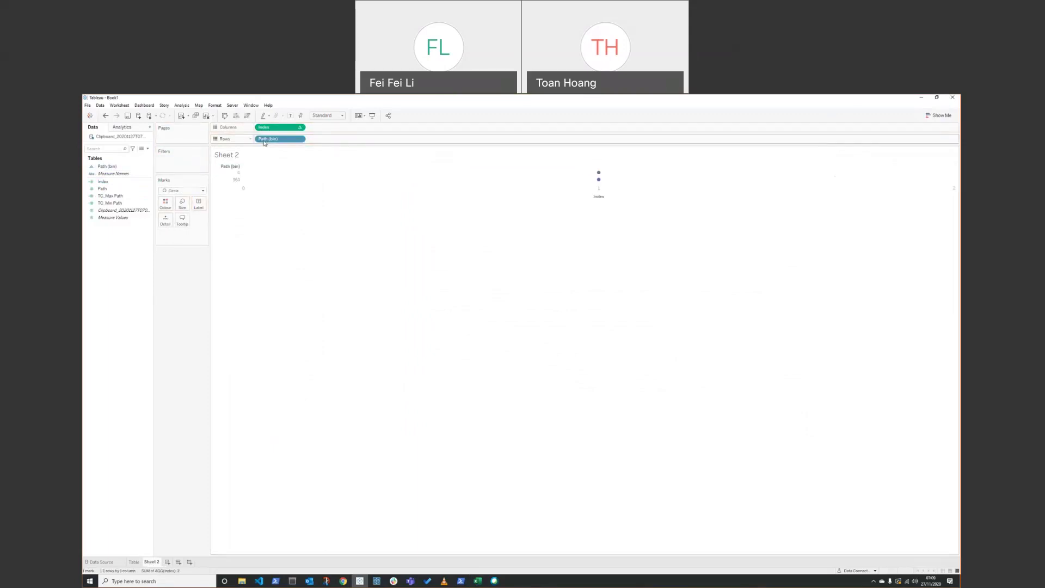
right_click(272, 141)
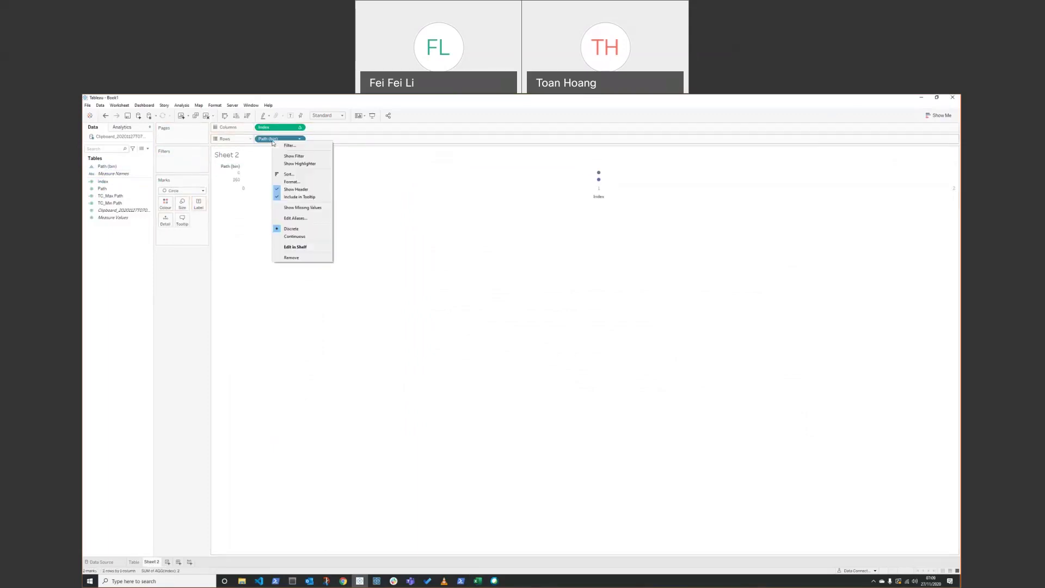
click(298, 207)
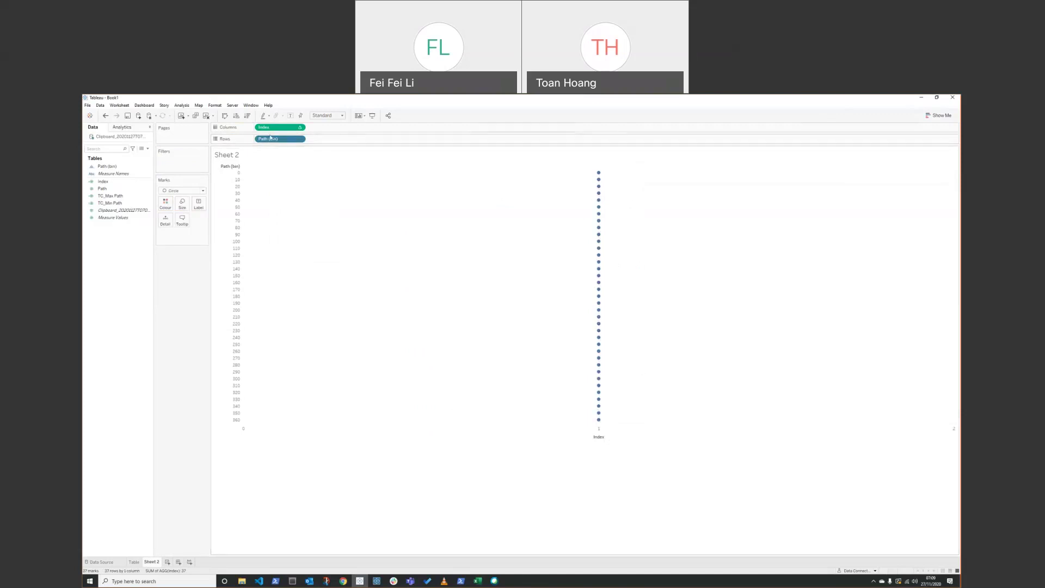
Step: Move Path (bin) from Rows to Detail and set the Index table calculation to compute using Path (bin)
drag(277, 141, 162, 222)
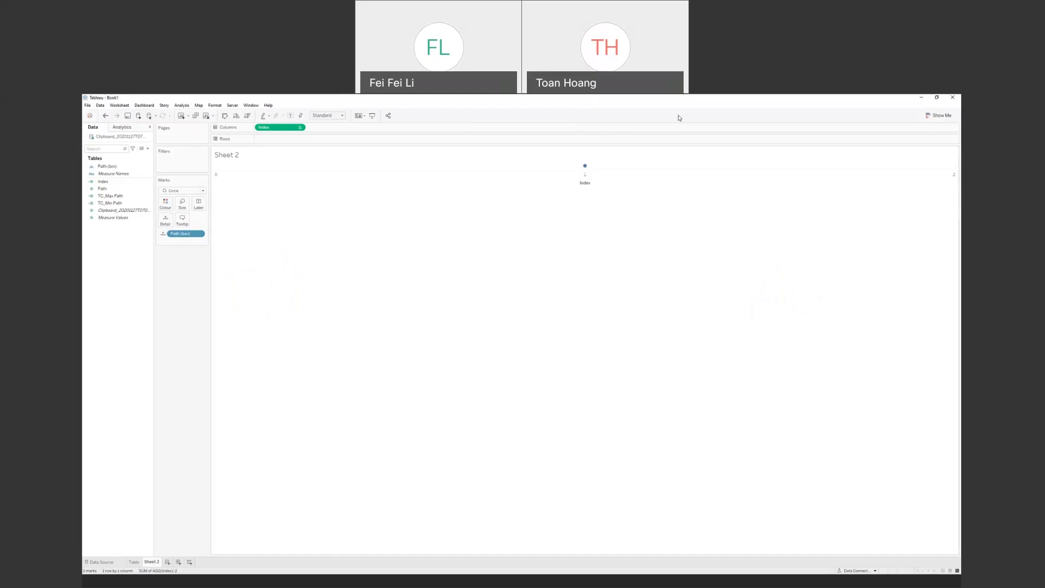
right_click(288, 128)
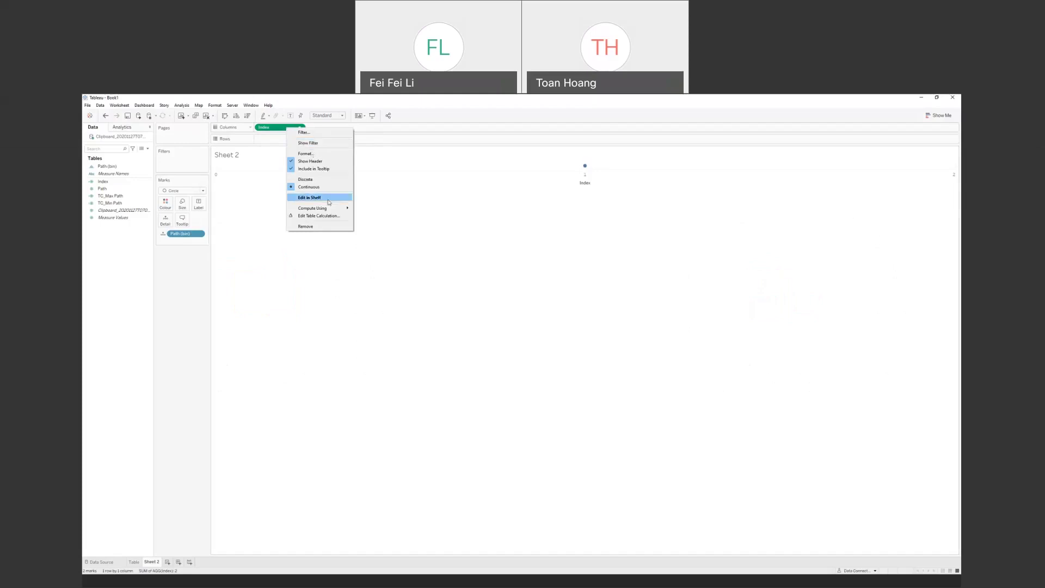
mouse_move(333, 210)
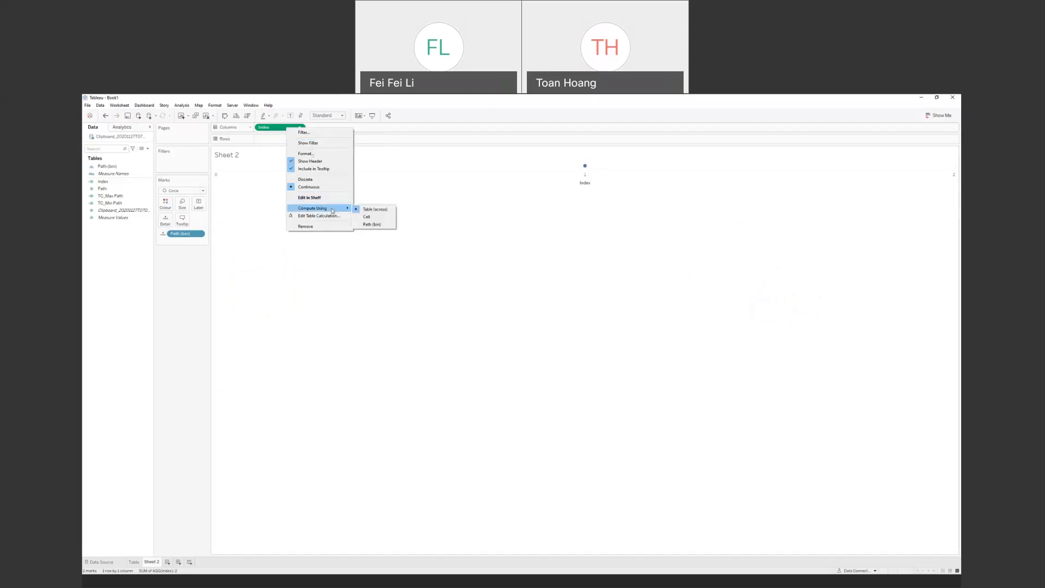
click(373, 225)
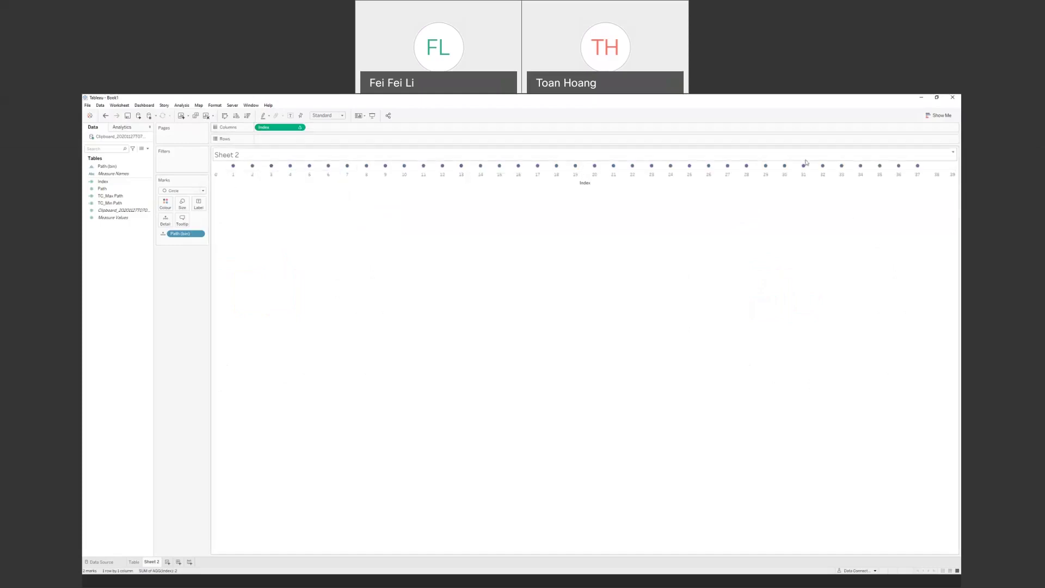
mouse_move(898, 170)
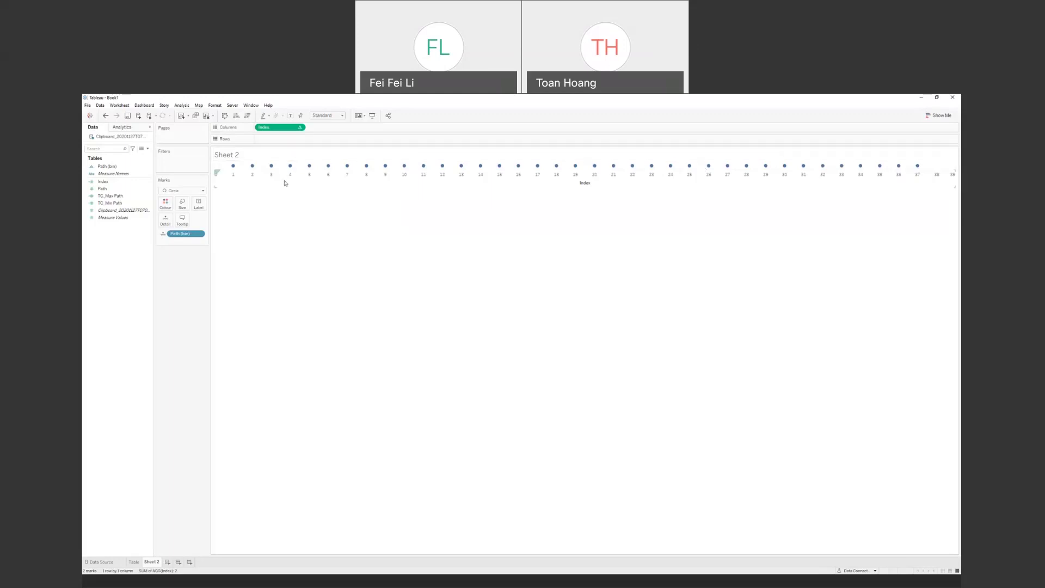
Step: Change the mark type to Line and show a marker at every data point on the line
click(189, 191)
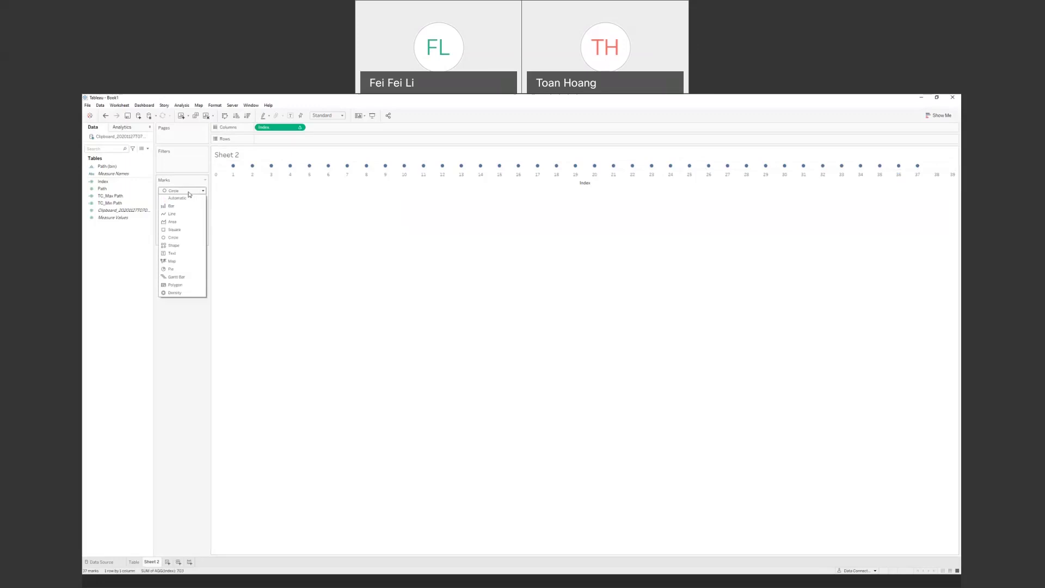
click(182, 213)
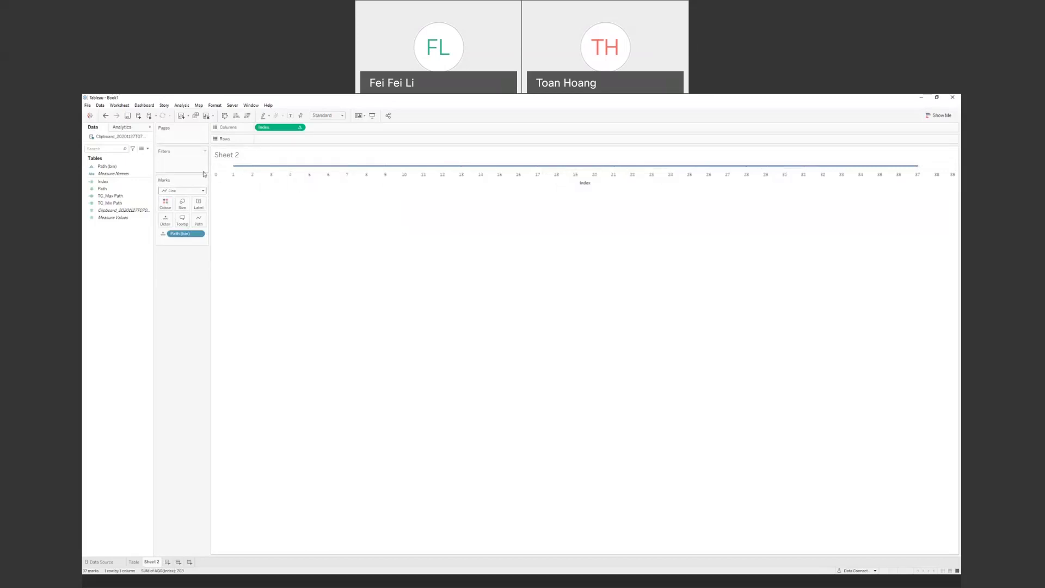
click(164, 204)
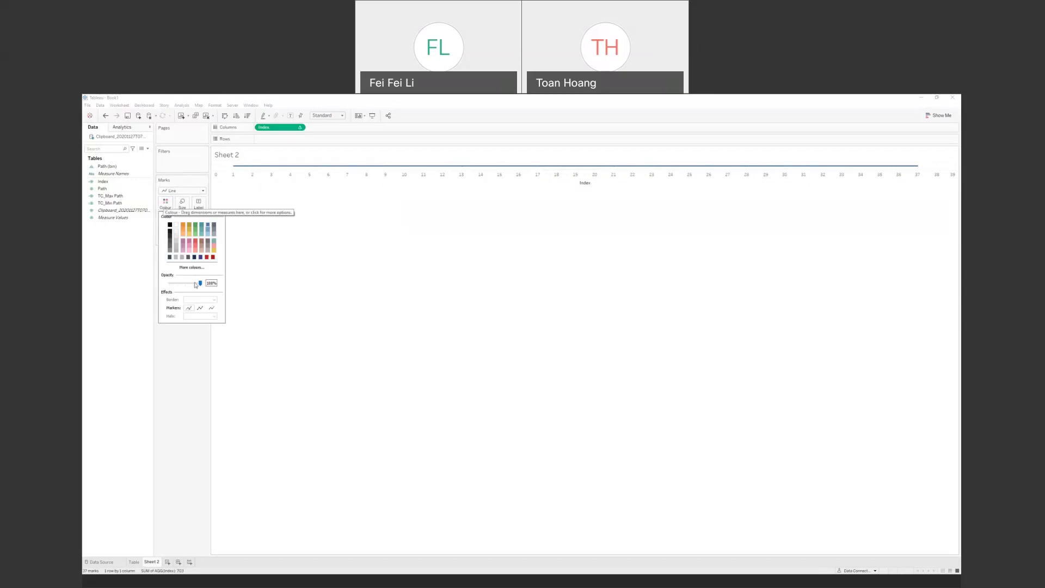
click(200, 308)
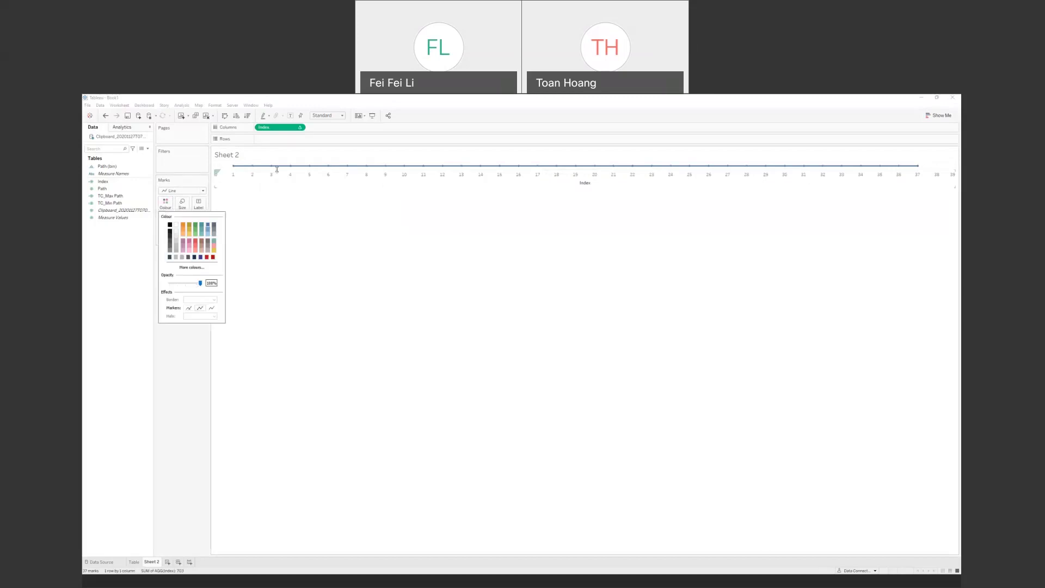
click(296, 170)
click(294, 242)
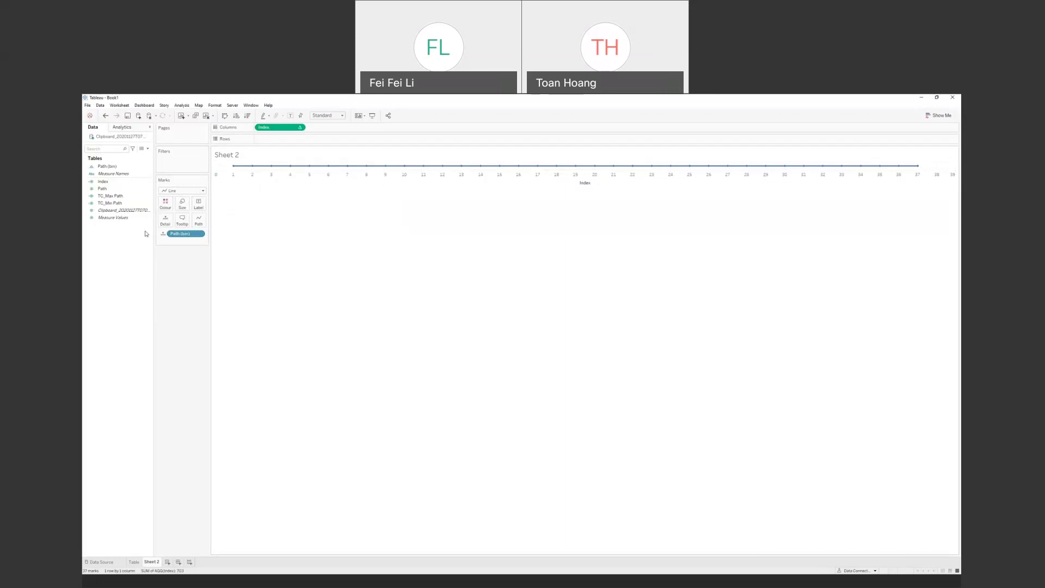
Step: Create a calculated field named Sin Curve with the formula SIN(RADIANS([Index])) and apply it without closing the editor
right_click(118, 239)
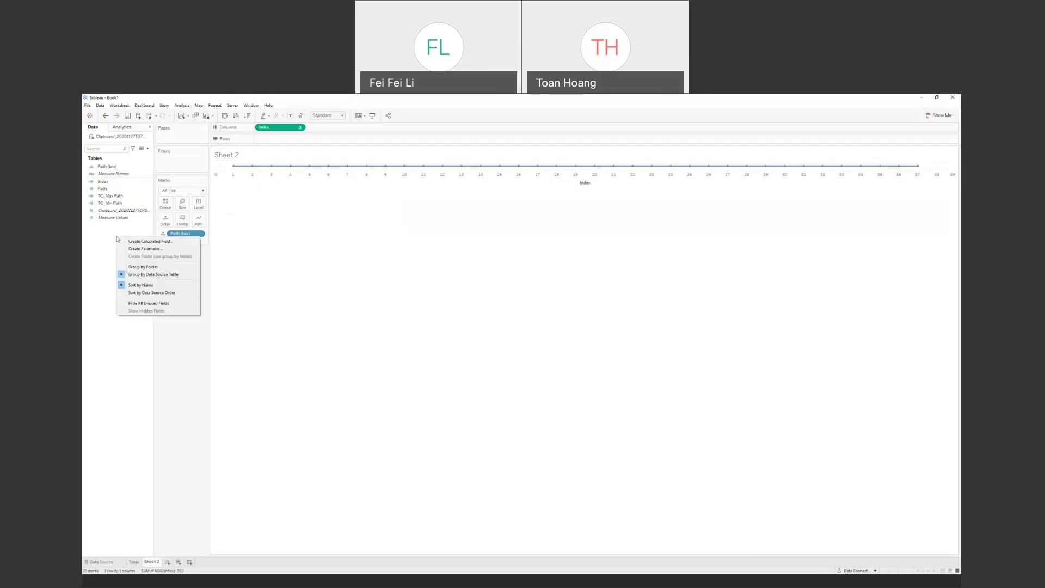
click(126, 241)
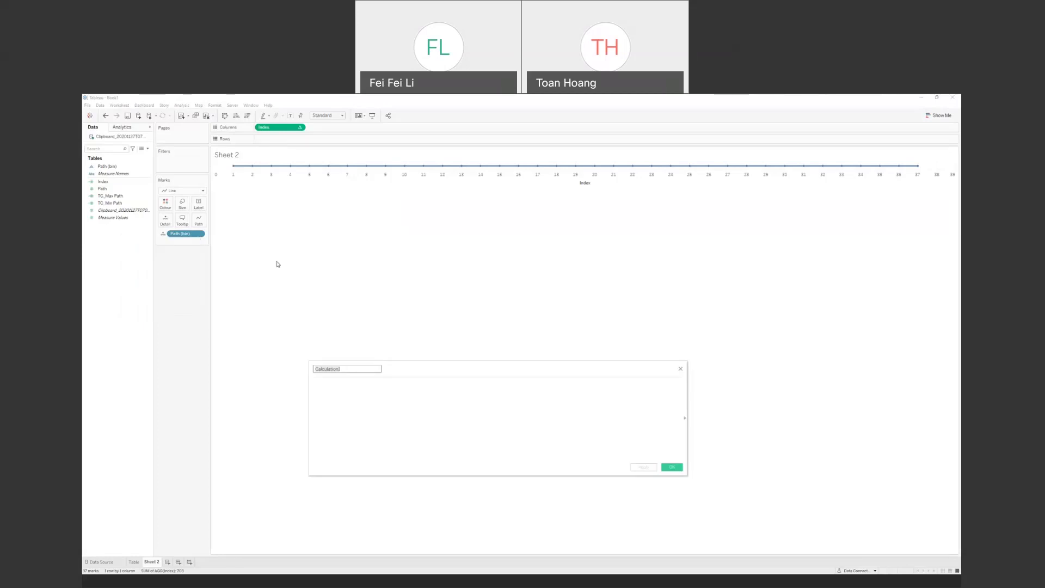
text(Gin Curve)
key(Tab)
text(sin)
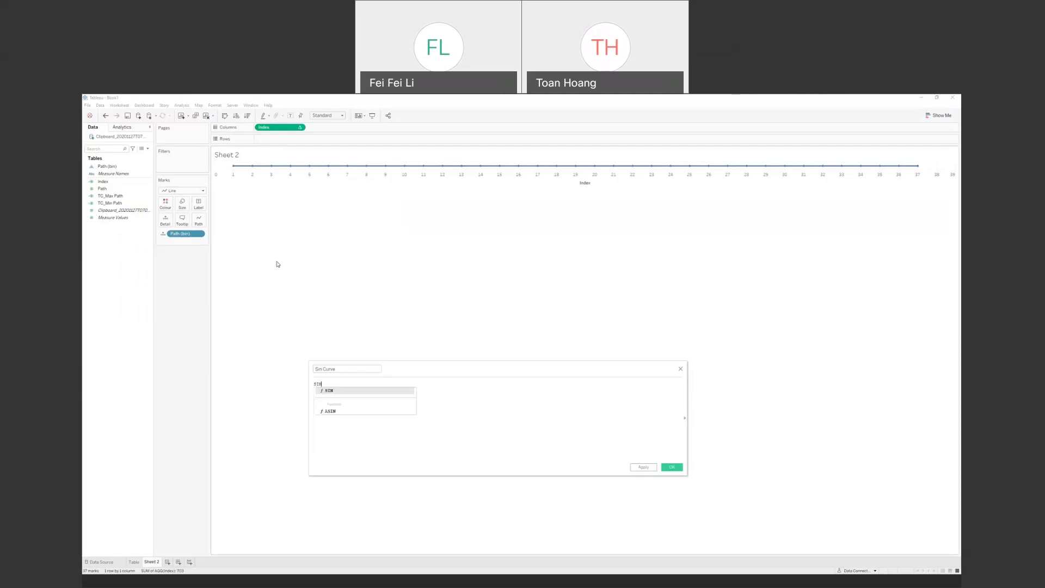
key(Return)
text(rad)
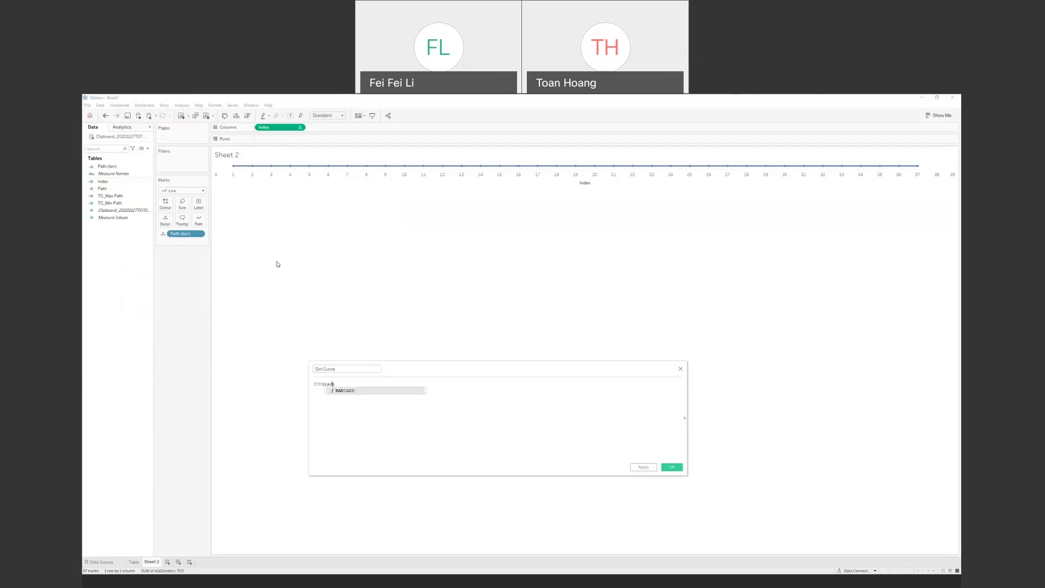
key(Return)
text(1.7)
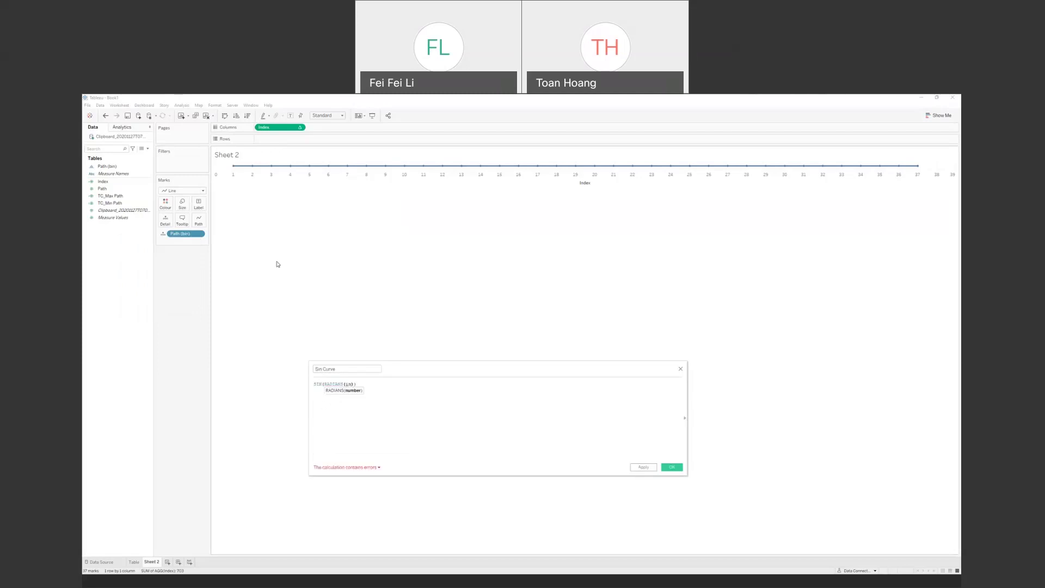
text(Inde)
key(Return)
click(647, 468)
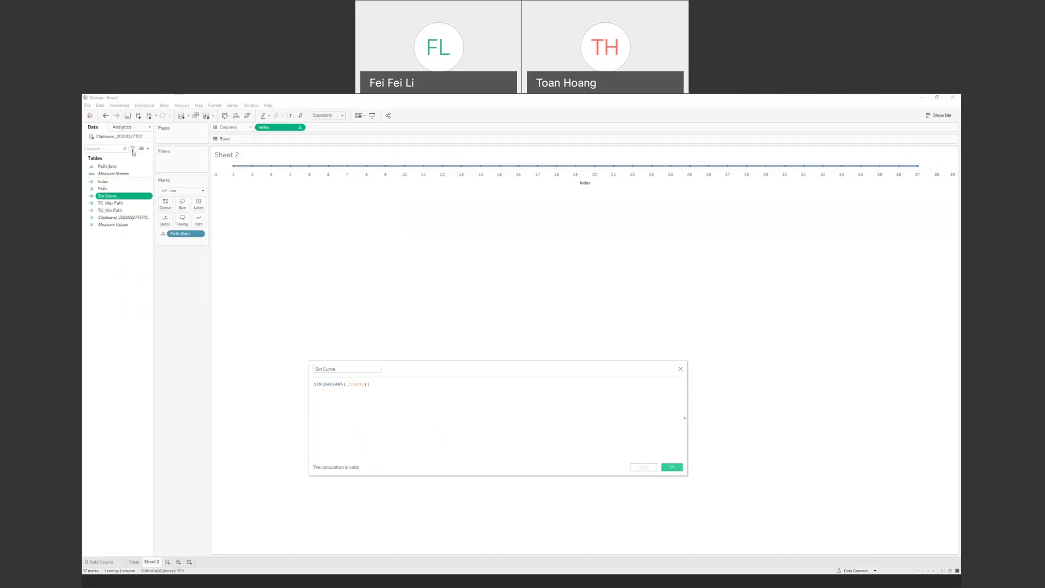
Step: Place Sin Curve on Rows, move the calculation editor clear of the line, and inspect the line's last point
drag(117, 199, 275, 141)
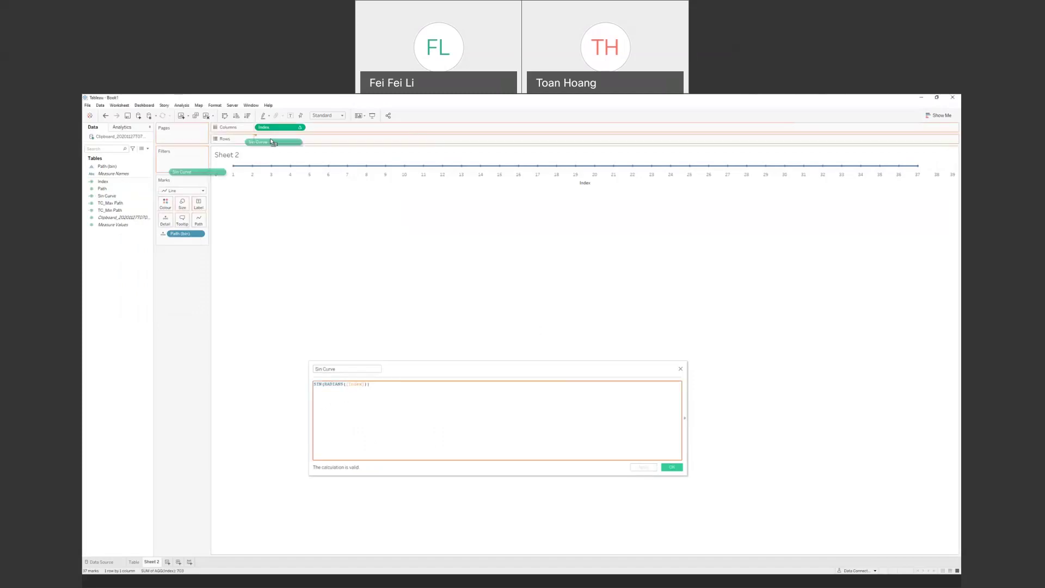
drag(472, 376, 686, 267)
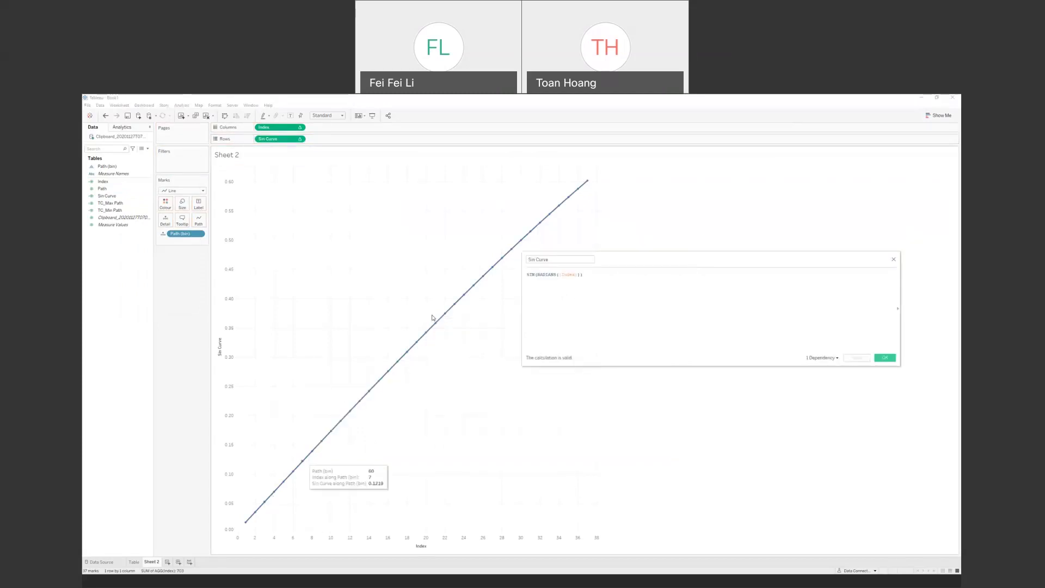
mouse_move(588, 183)
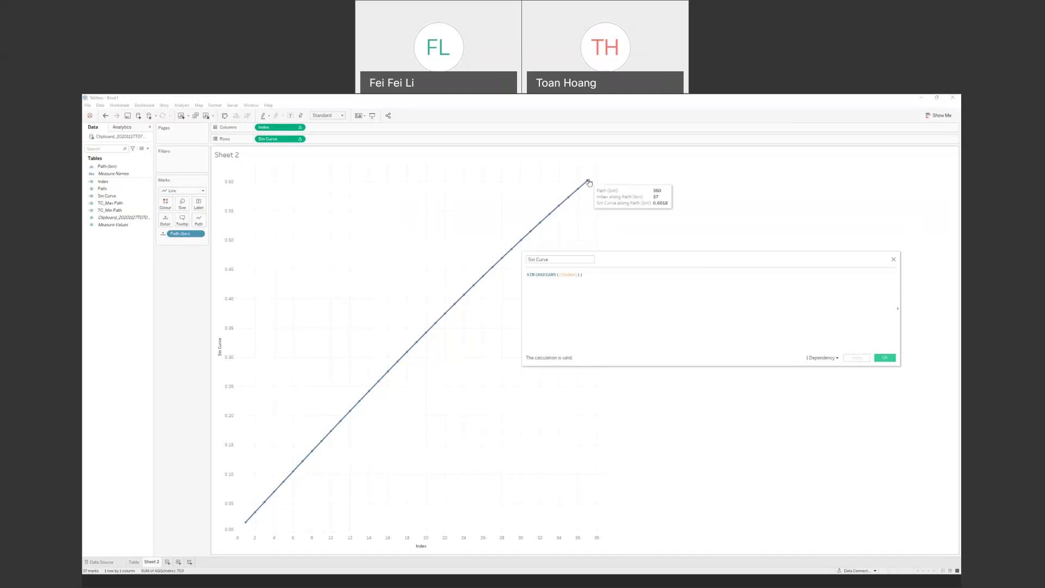
Step: Reduce the bin size of Path (bin) to densify the sine curve, and move the calculation editor away from the plot
click(111, 168)
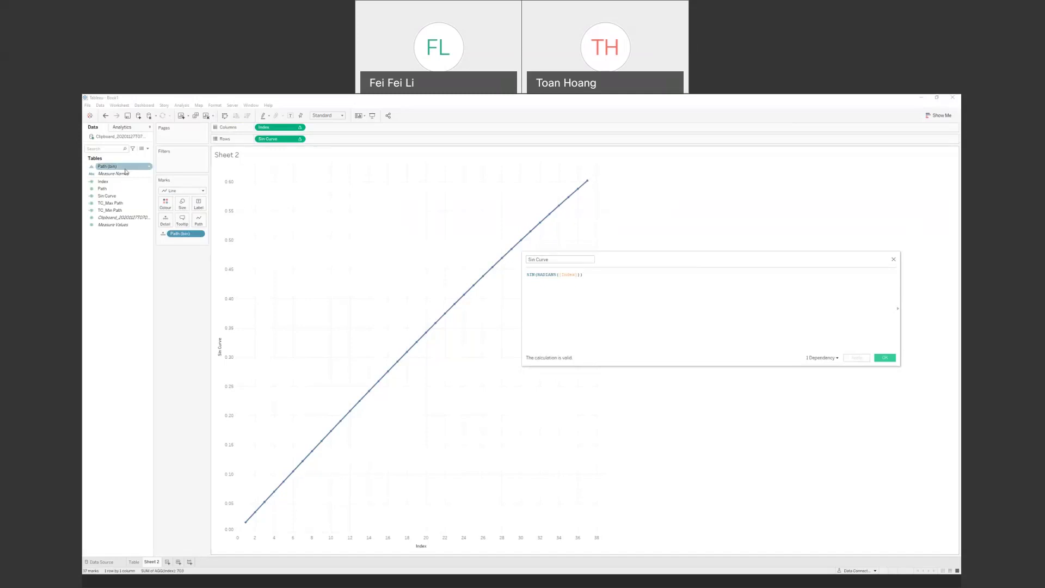
right_click(110, 167)
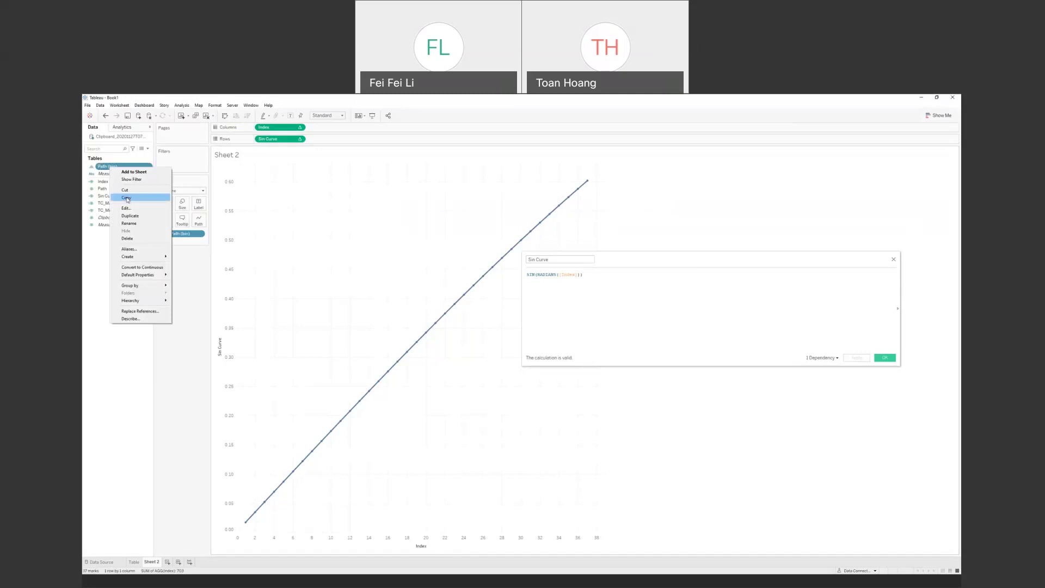
click(137, 219)
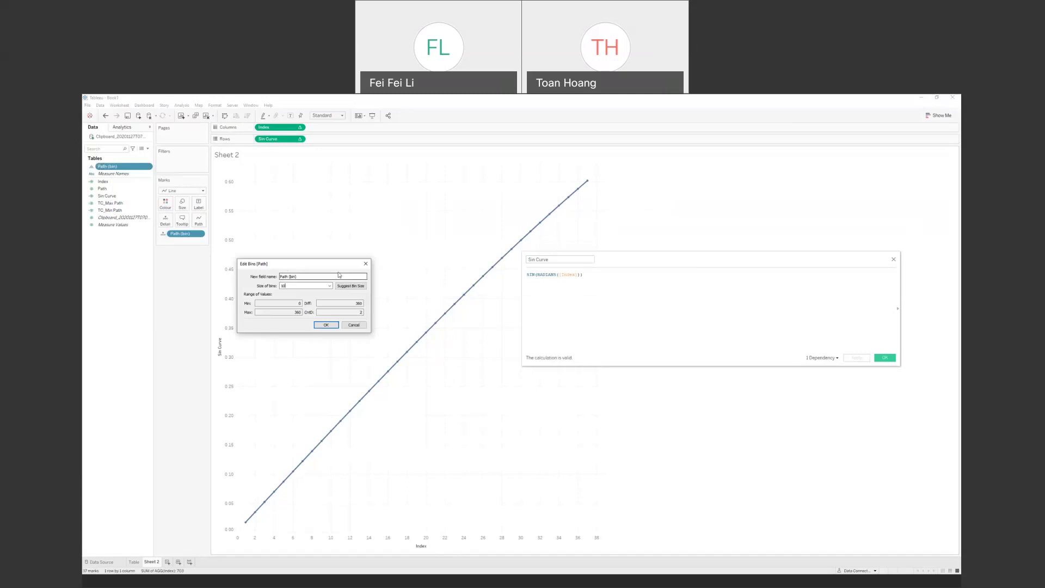
double_click(283, 286)
click(326, 325)
drag(614, 261, 565, 180)
Step: Fit the sine curve chart to Entire View, then narrow and reposition the calculation editor clear of the curve
click(318, 116)
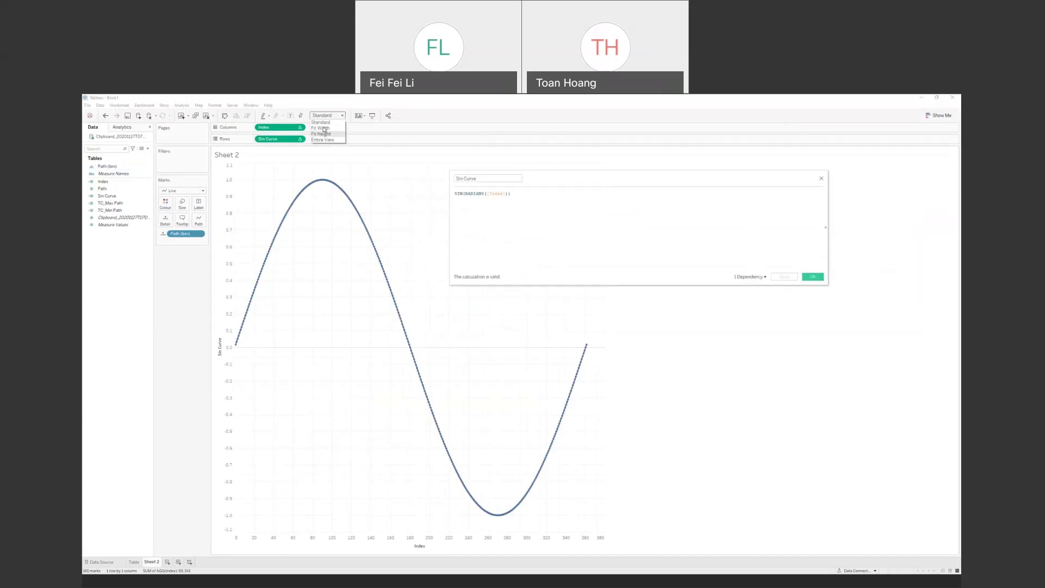
click(326, 140)
drag(633, 177, 737, 170)
drag(927, 191, 724, 196)
drag(646, 168, 680, 177)
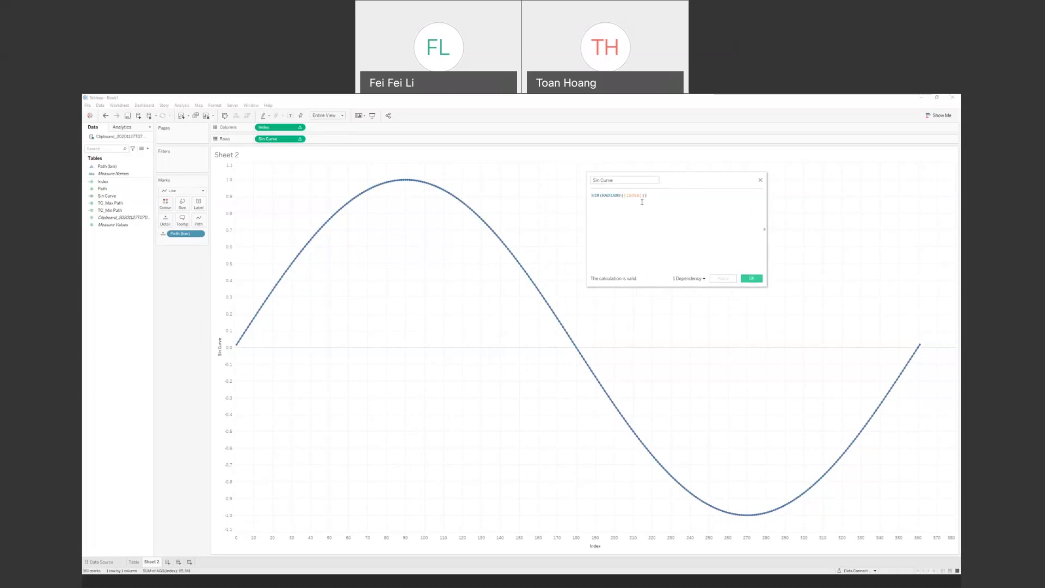
Step: Create a calculated field named Cos Curve with the formula COS(RADIANS([Index])) and apply it without closing the editor
right_click(115, 246)
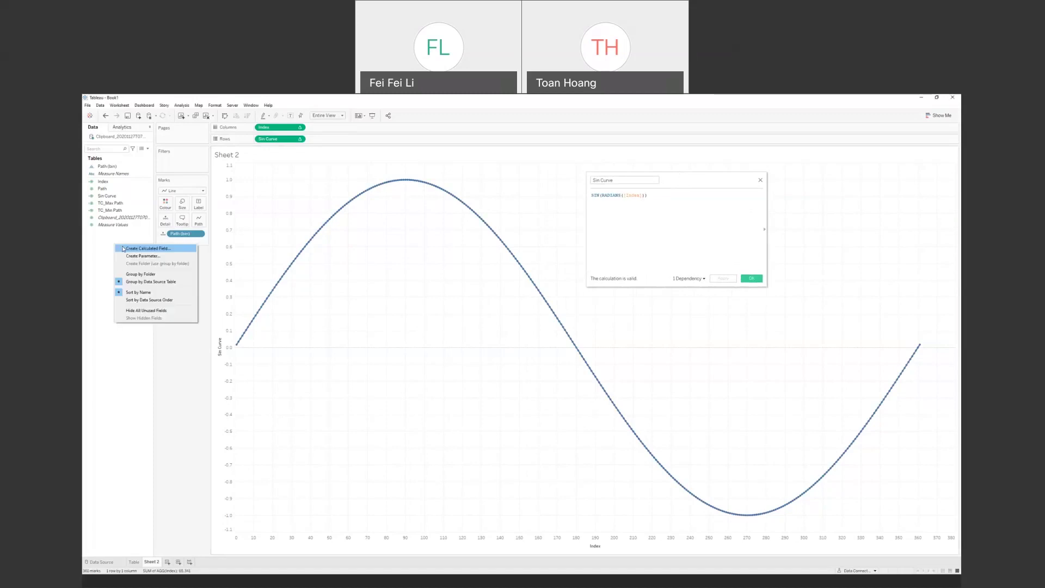
click(123, 249)
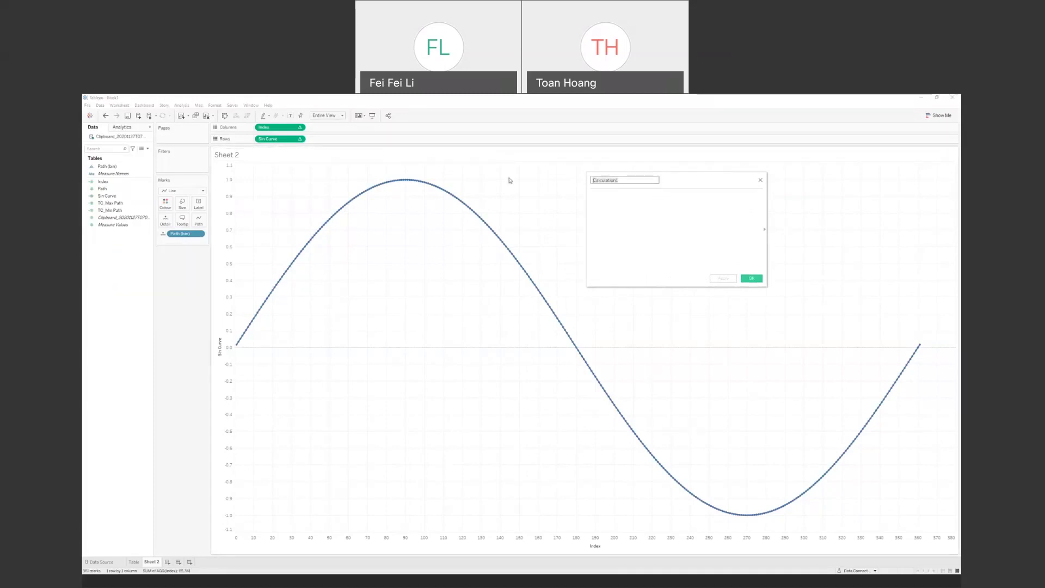
text(Cos Curve)
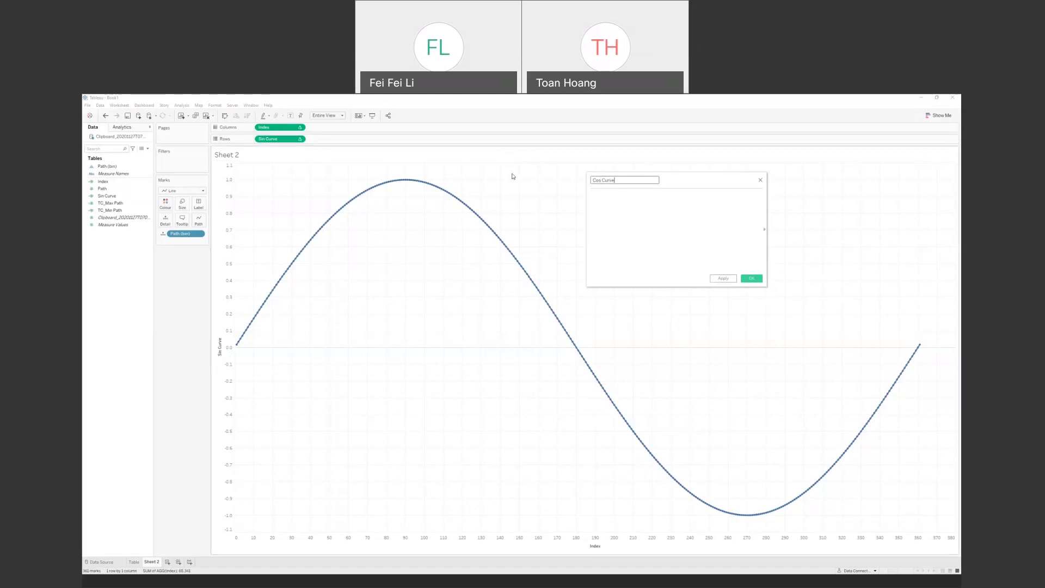
key(Tab)
text(cos)
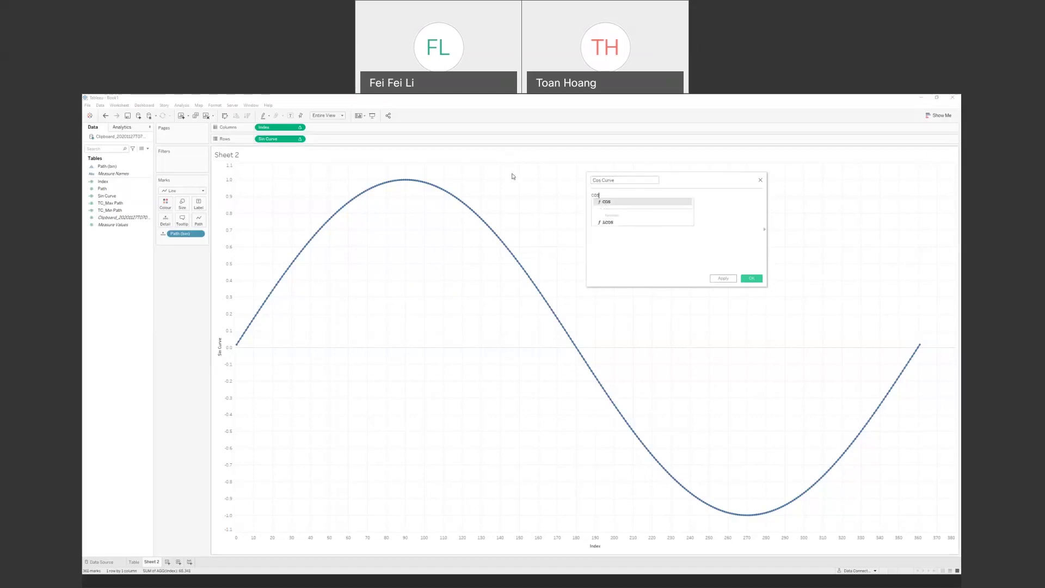
key(Return)
text(rad)
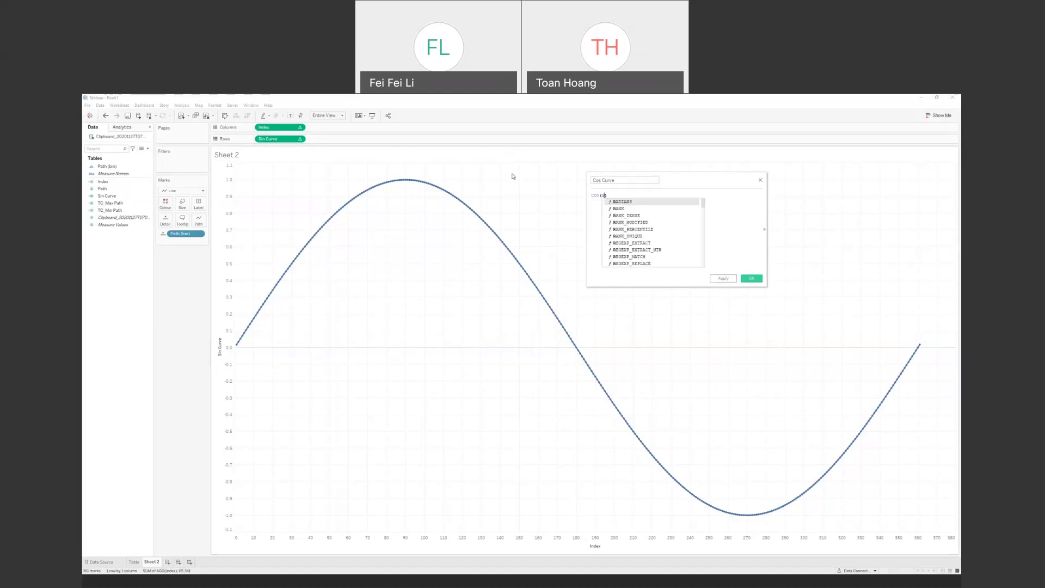
key(Return)
text(In)
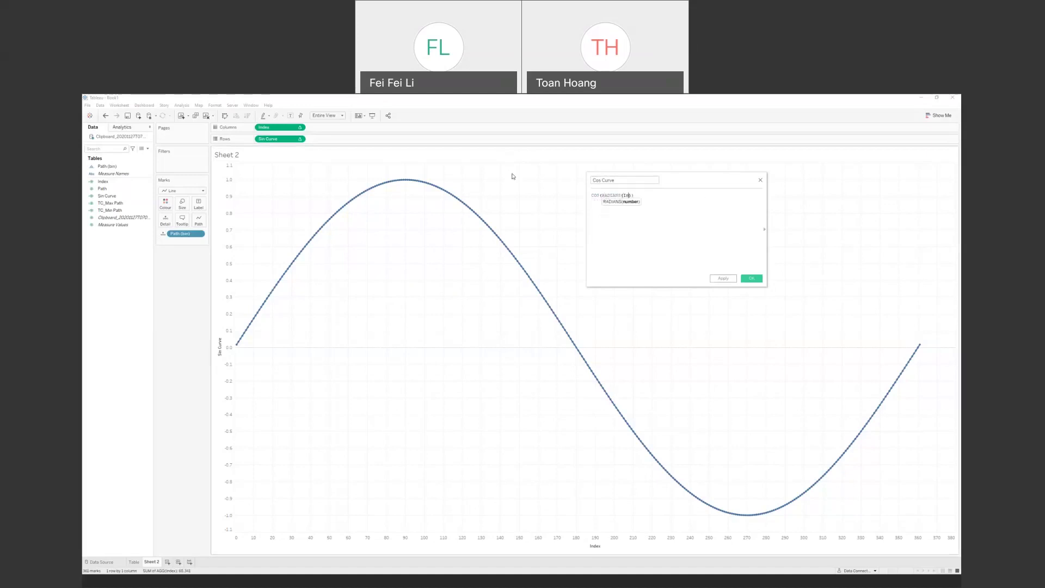
text(de)
key(Return)
click(724, 278)
Step: Place Cos Curve on Columns after Index and move the calculation editor clear of the new pane
drag(653, 202, 589, 196)
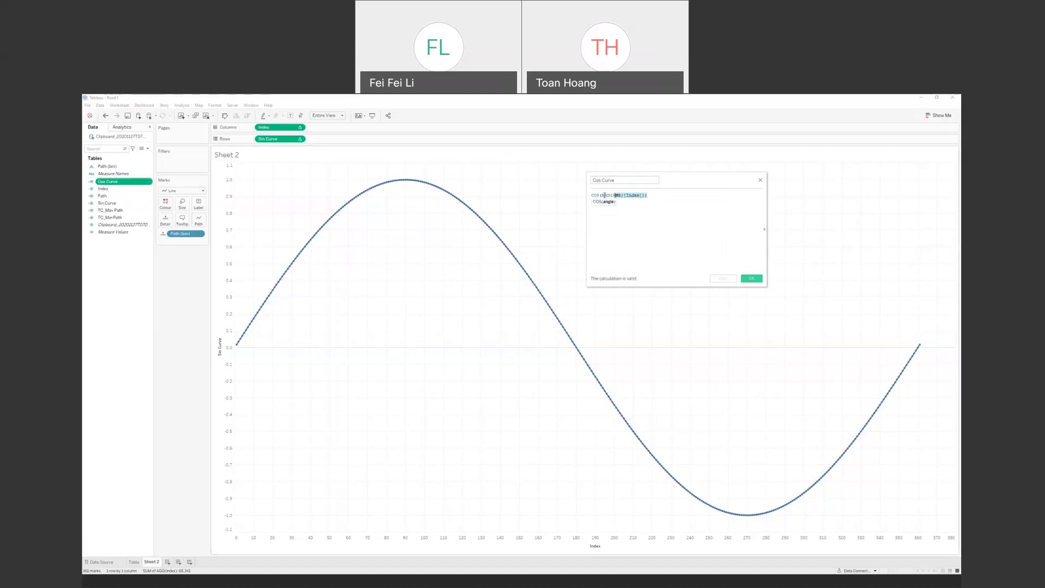
click(629, 208)
double_click(634, 195)
double_click(616, 195)
click(644, 220)
drag(105, 183, 323, 129)
drag(691, 181, 504, 186)
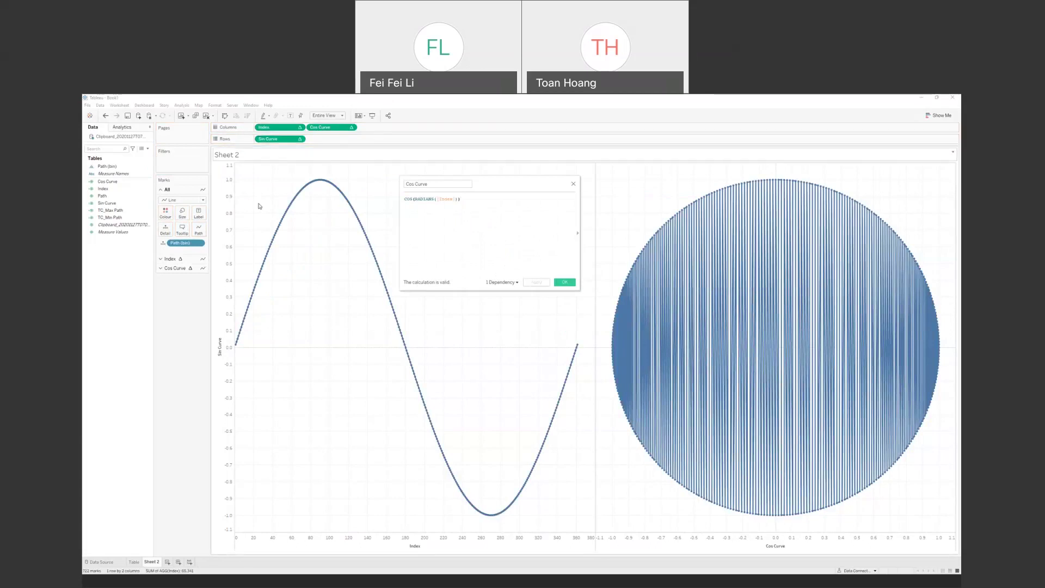
Step: Assign Path (bin) to Path instead of Detail on the Cos Curve marks to draw a circle outline
click(177, 268)
drag(180, 265, 199, 250)
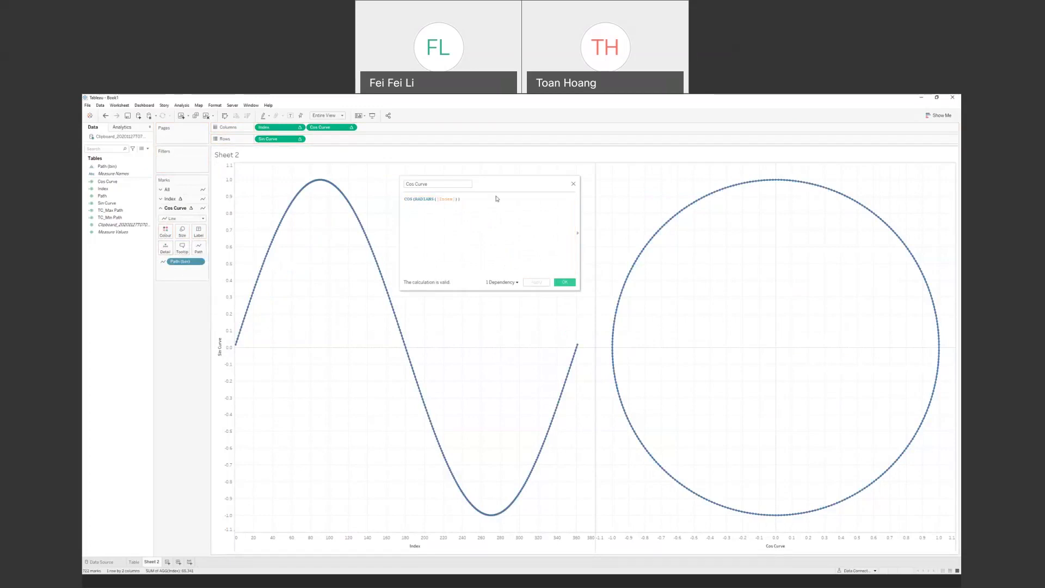
drag(496, 182, 506, 177)
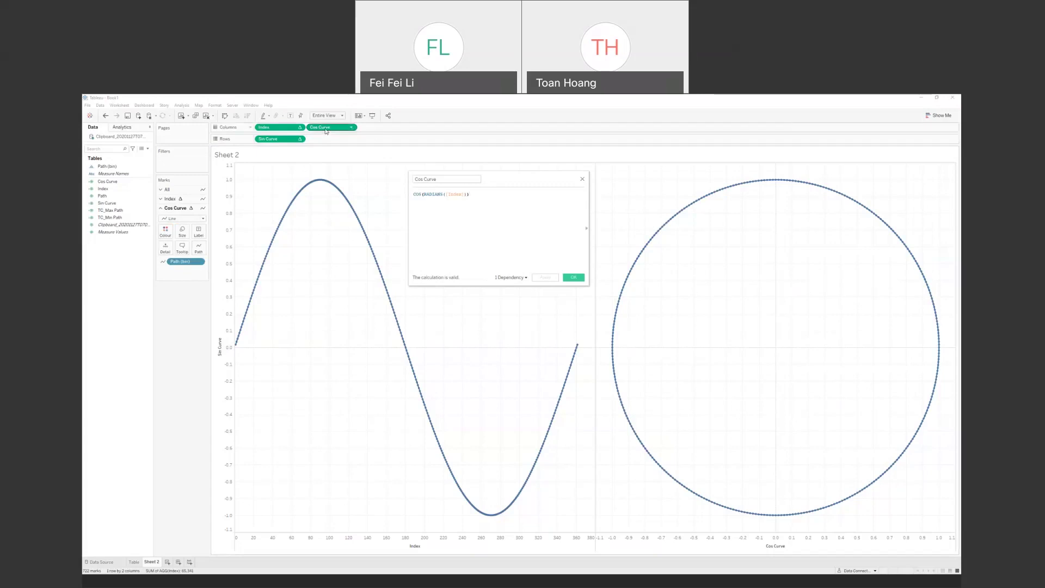
Step: Duplicate Cos Curve on Columns as a third pane and assign Path (bin) to Path on its marks
drag(327, 129, 388, 129)
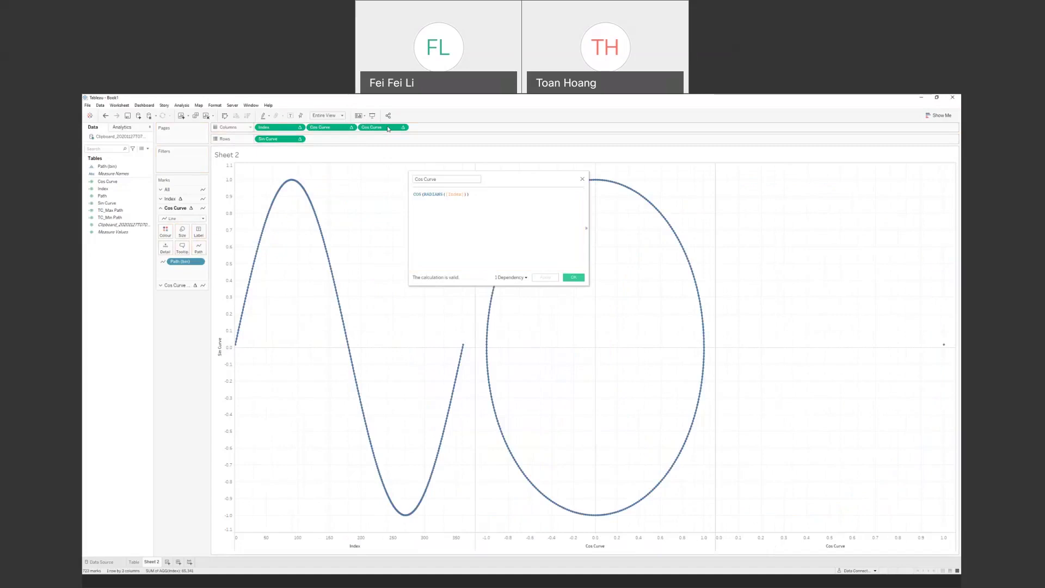
right_click(388, 129)
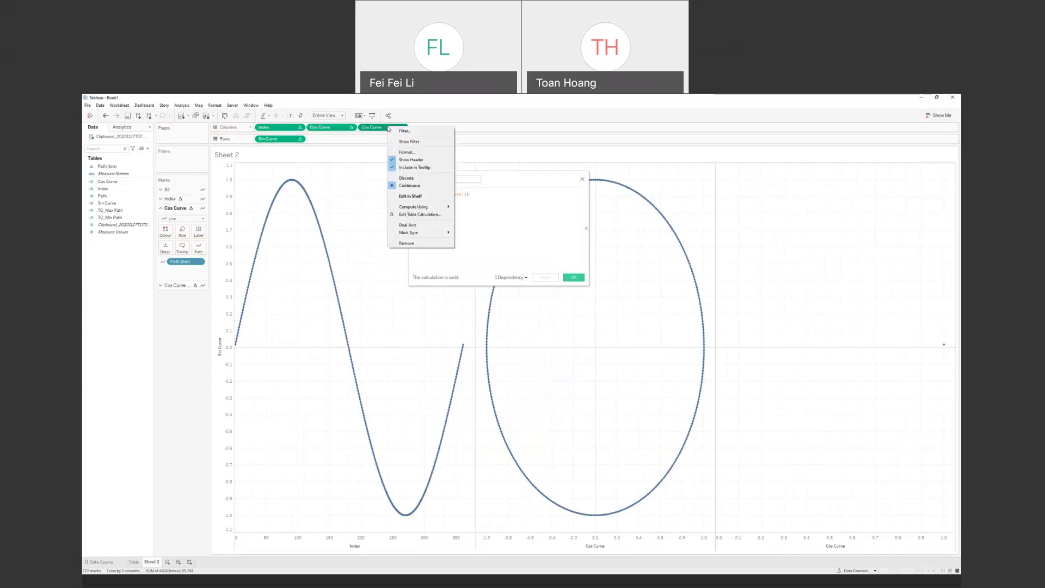
mouse_move(440, 208)
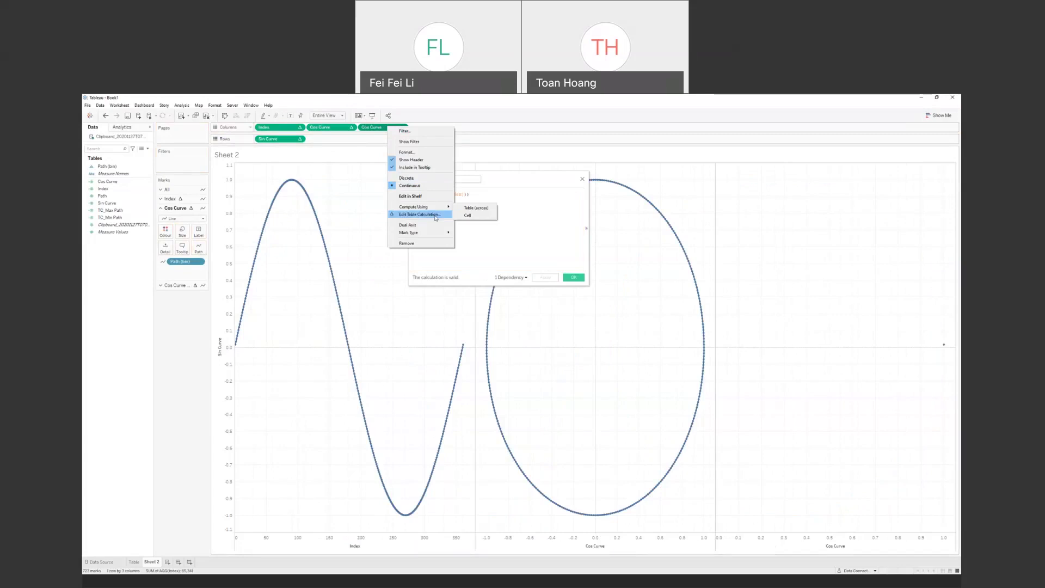
click(191, 328)
click(177, 286)
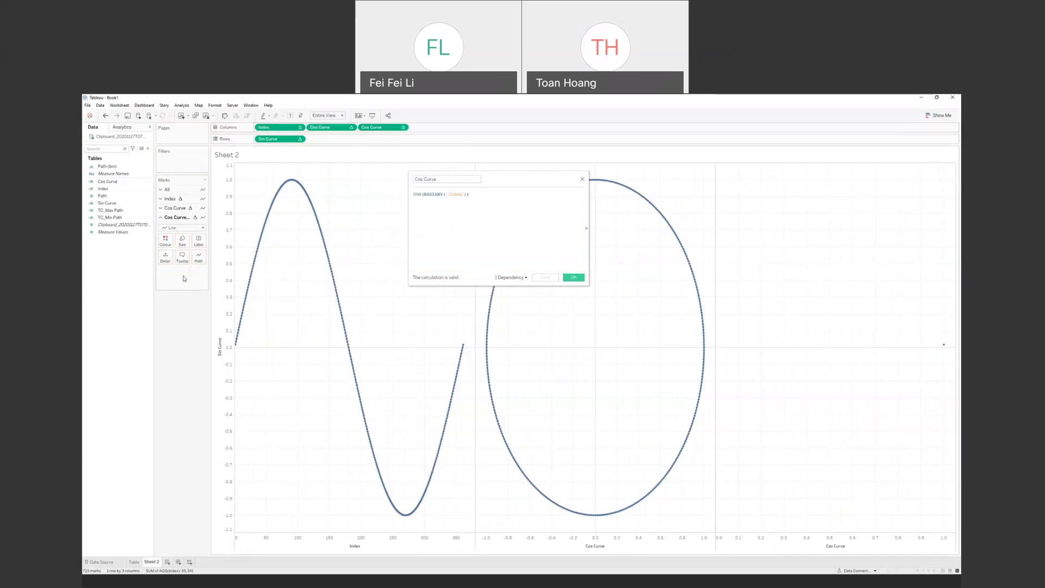
drag(107, 166, 200, 261)
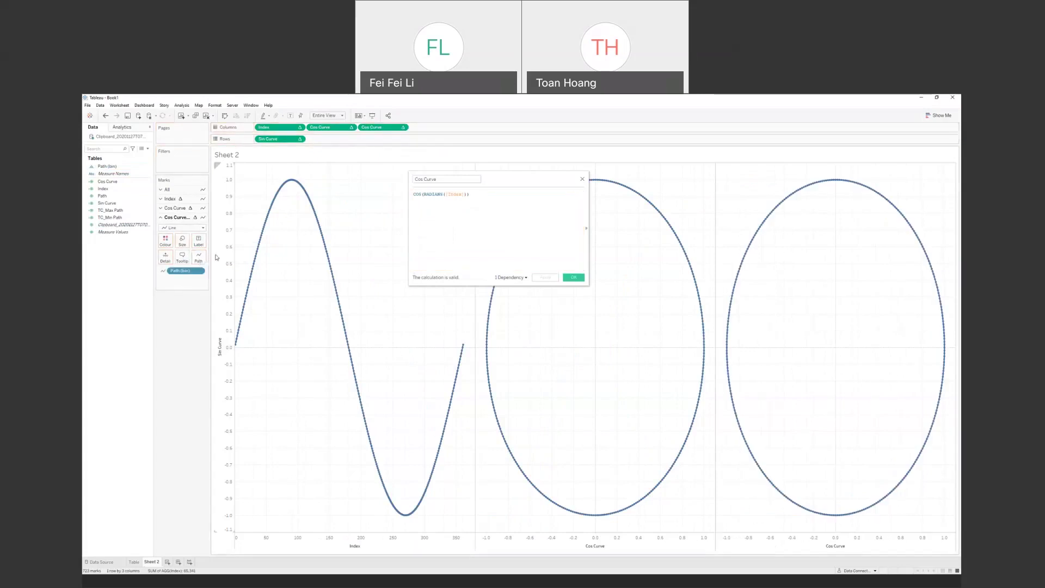
Step: Change the second Cos Curve's mark type to Polygon and close the calculation editor
click(184, 227)
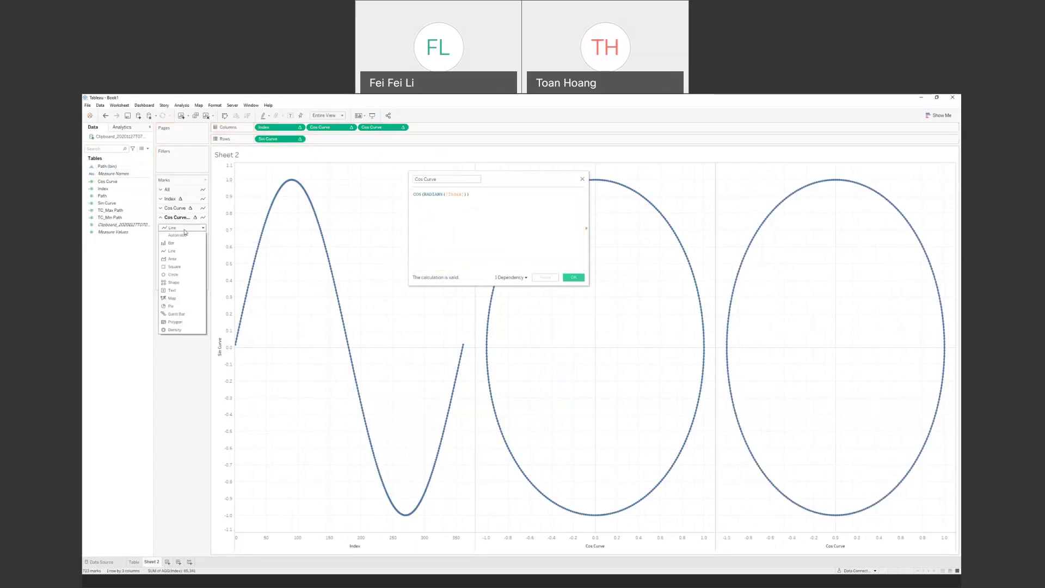
click(182, 322)
drag(517, 179, 448, 175)
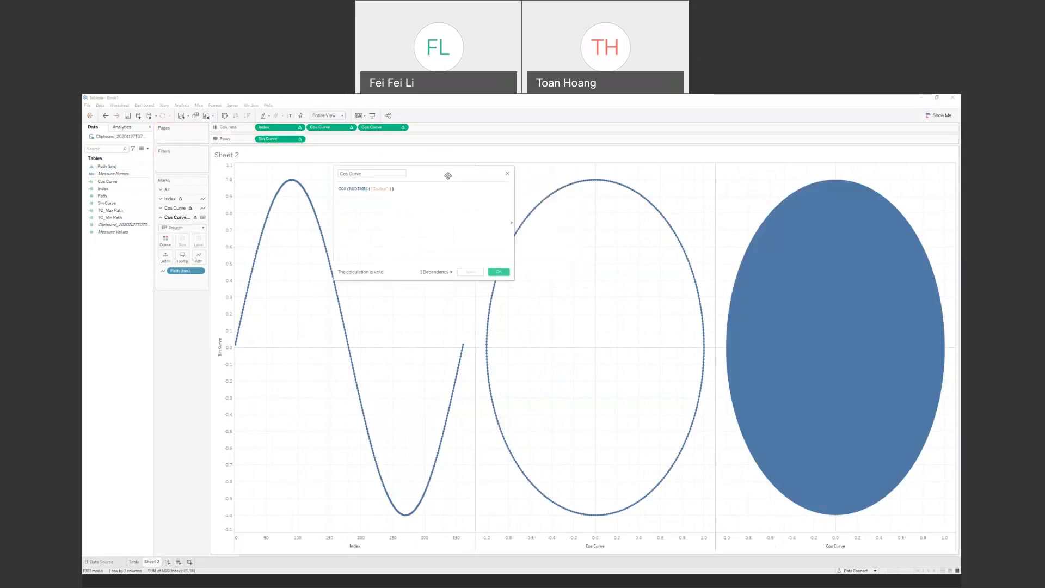
click(503, 272)
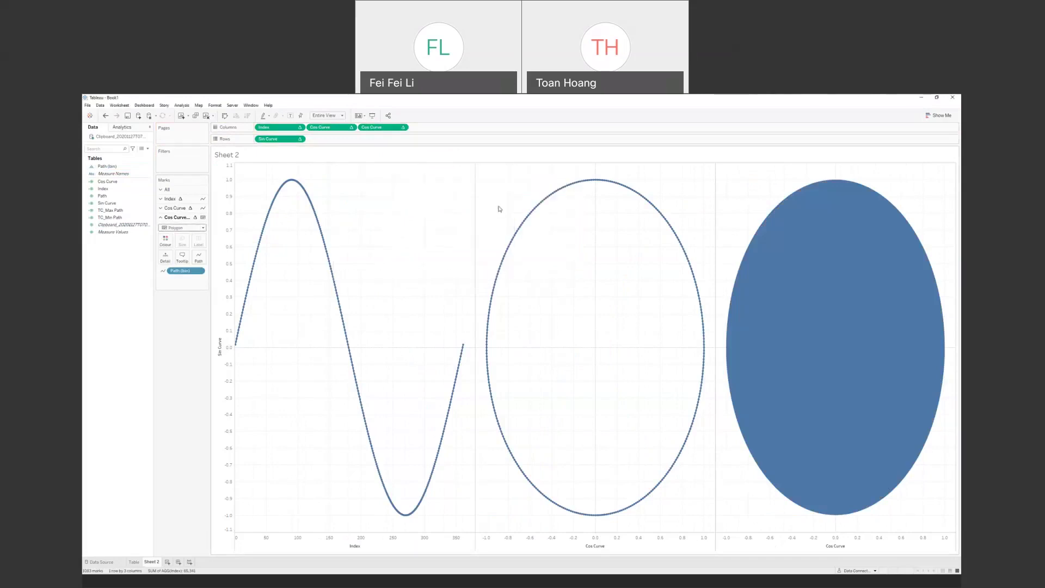
click(787, 218)
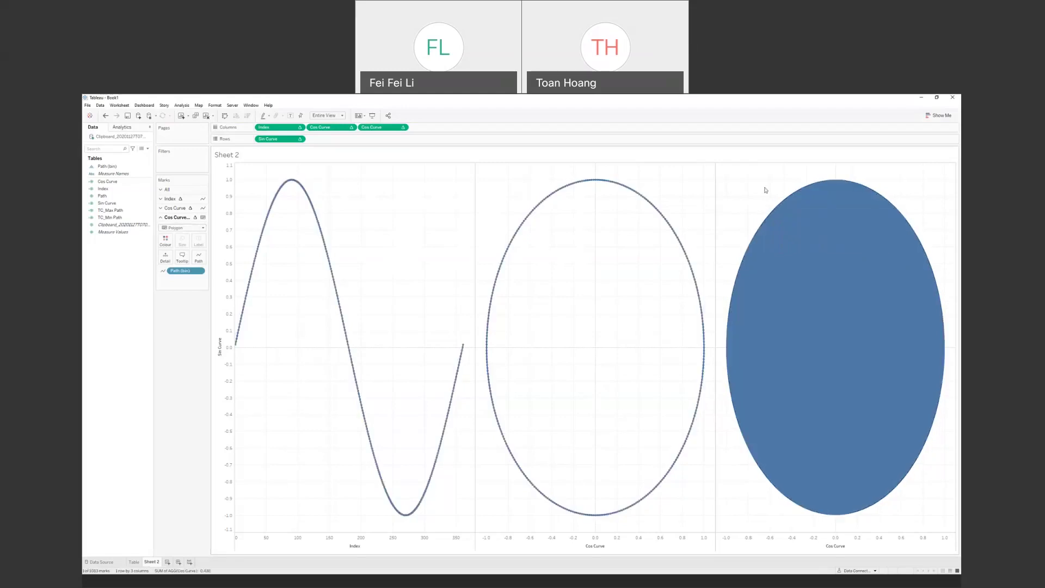
click(717, 193)
Step: Add Path to the tooltip of all marks and inspect points along the sine curve up to its last point
mouse_move(238, 348)
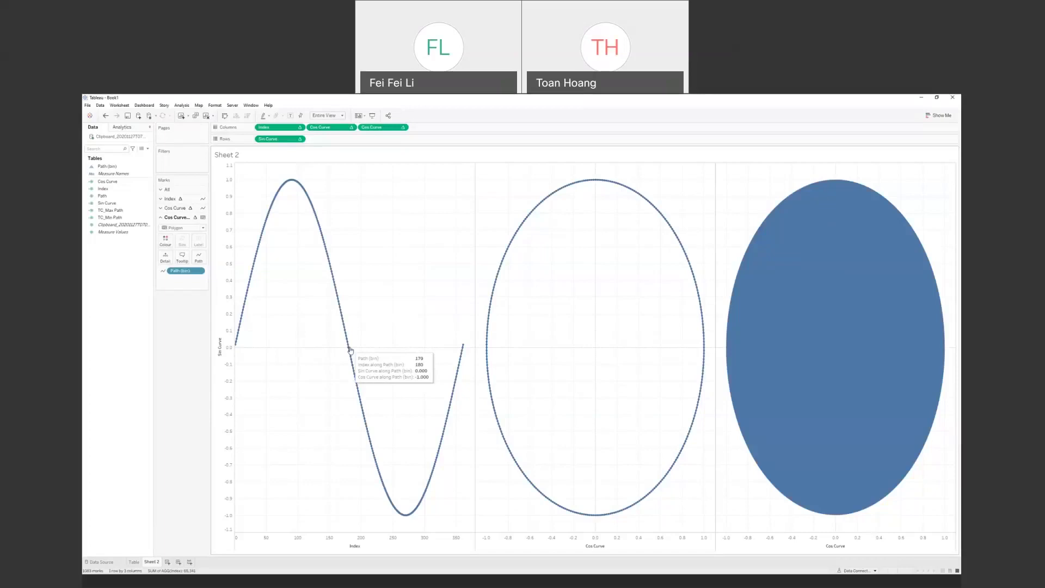
click(165, 190)
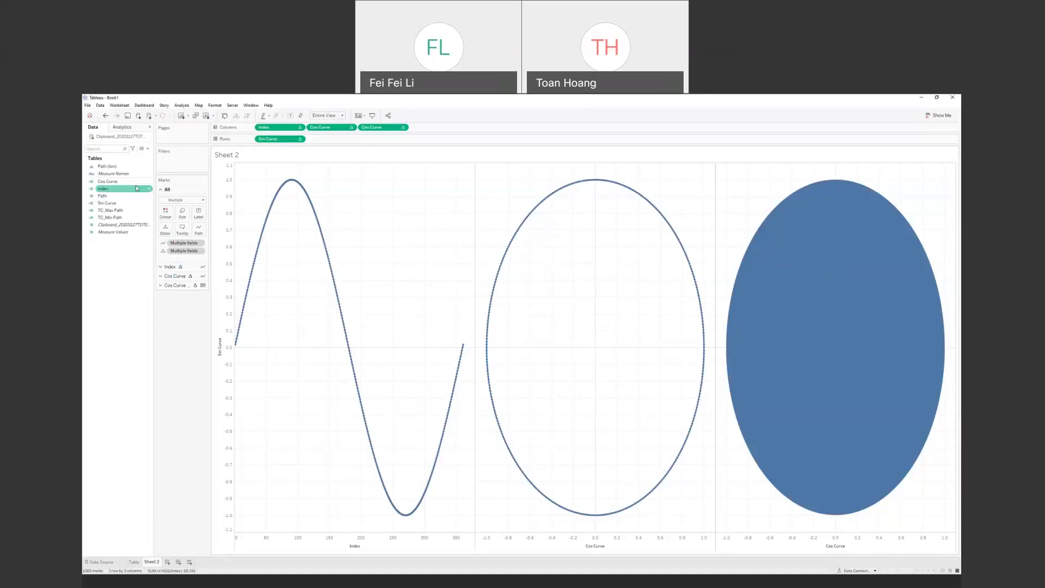
drag(110, 198, 181, 233)
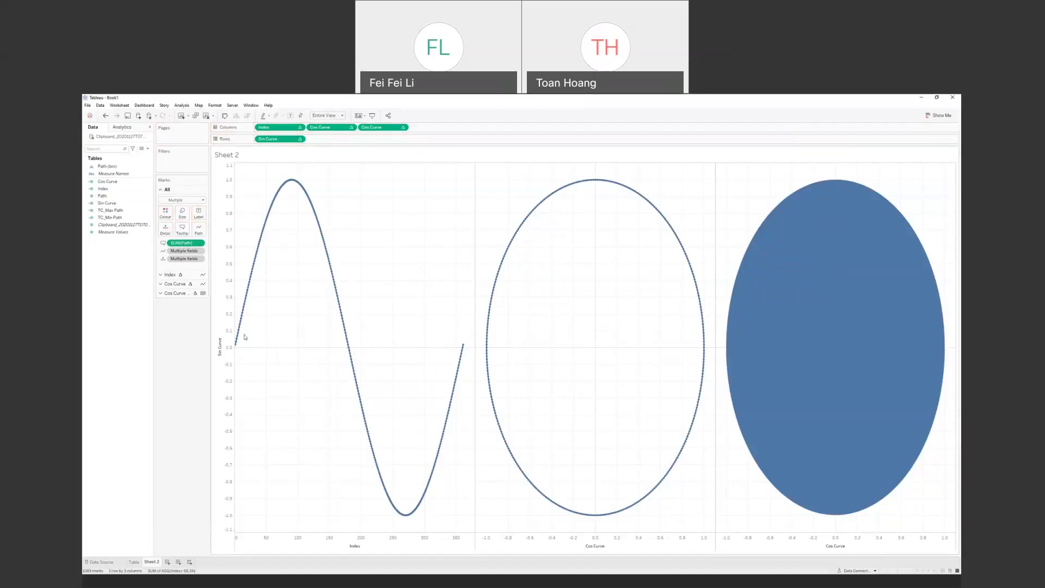
mouse_move(259, 246)
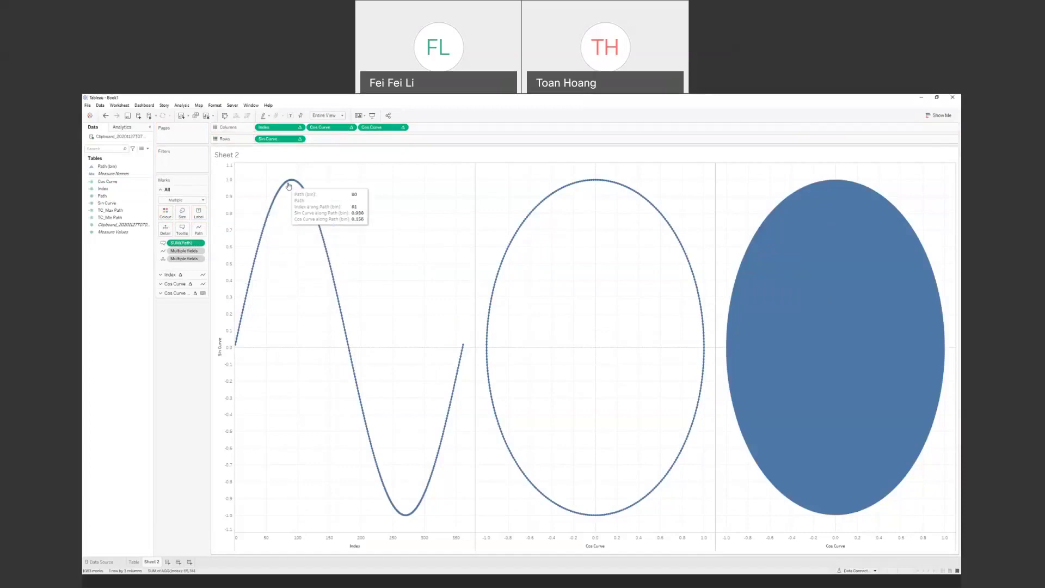
mouse_move(464, 346)
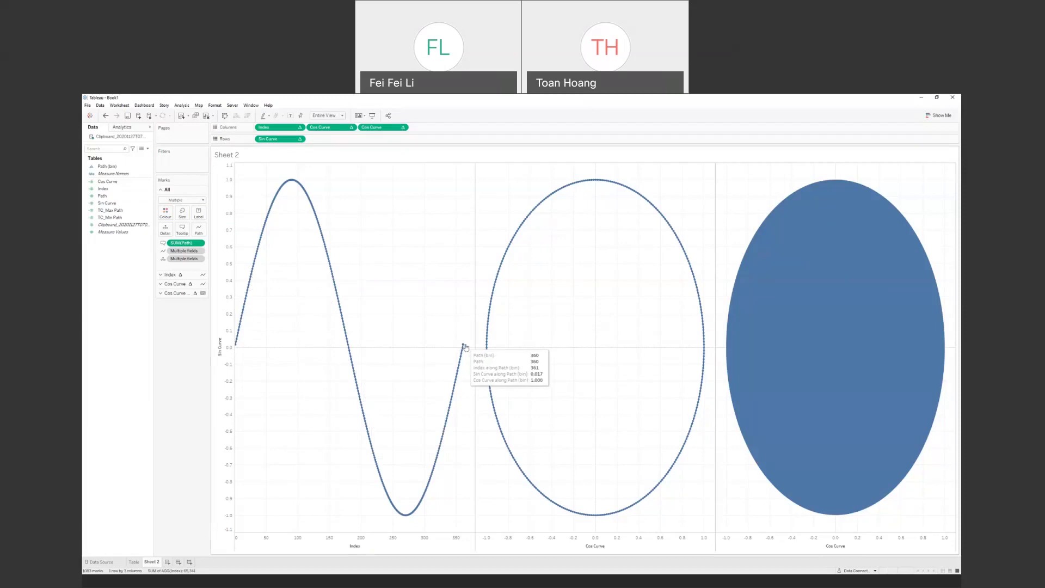
Step: Add TC_Max Path to the tooltip of all marks, compute it using Path (bin), and inspect points along the sine curve
click(111, 212)
drag(111, 213, 182, 233)
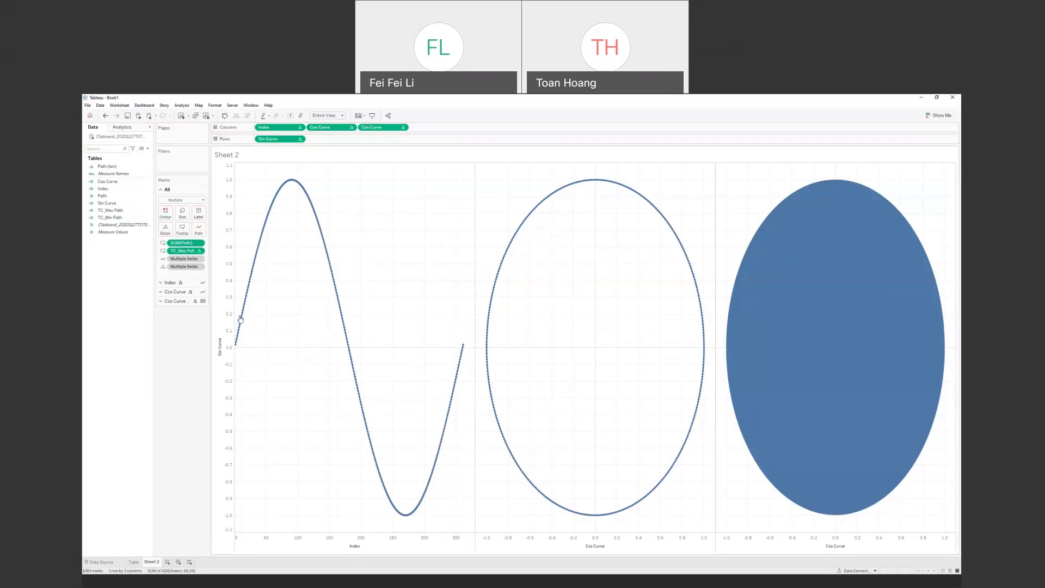
right_click(187, 252)
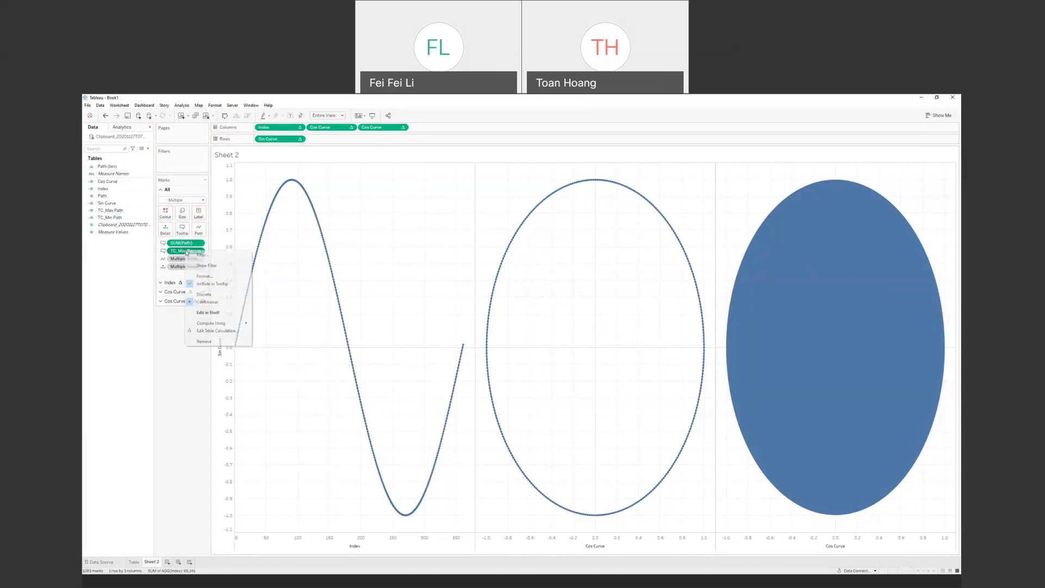
mouse_move(217, 323)
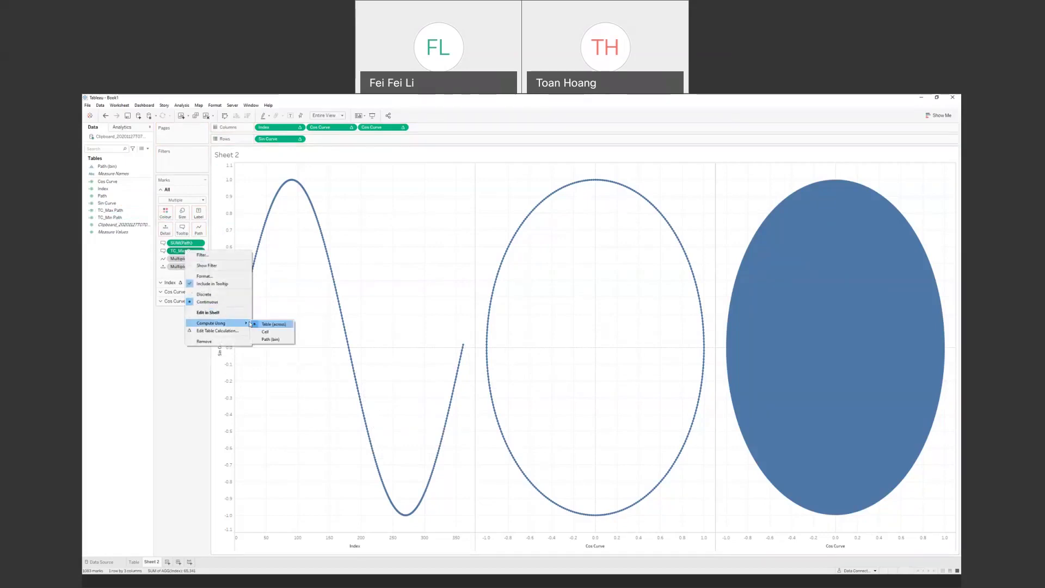
click(285, 340)
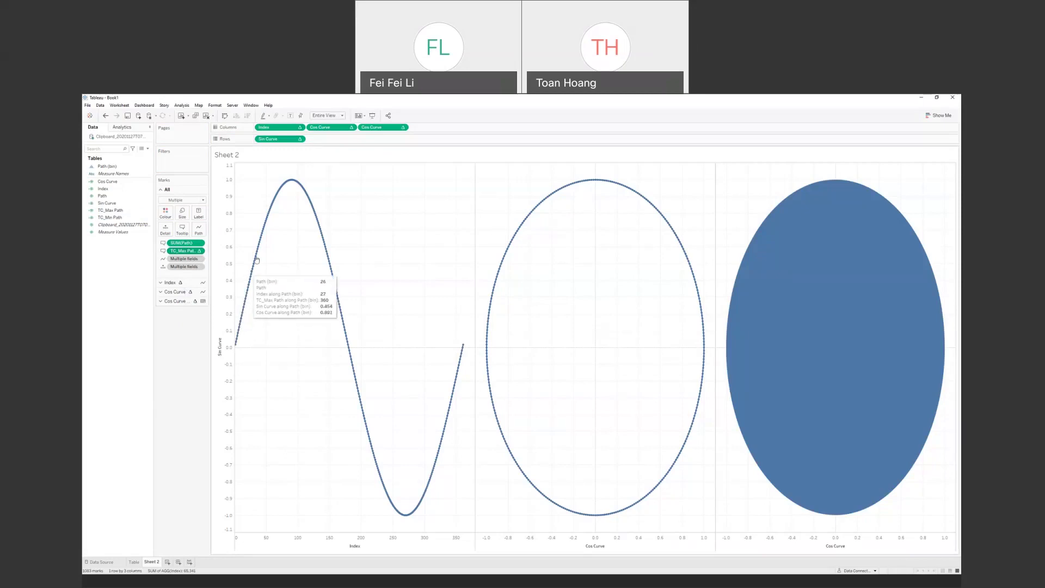
mouse_move(276, 197)
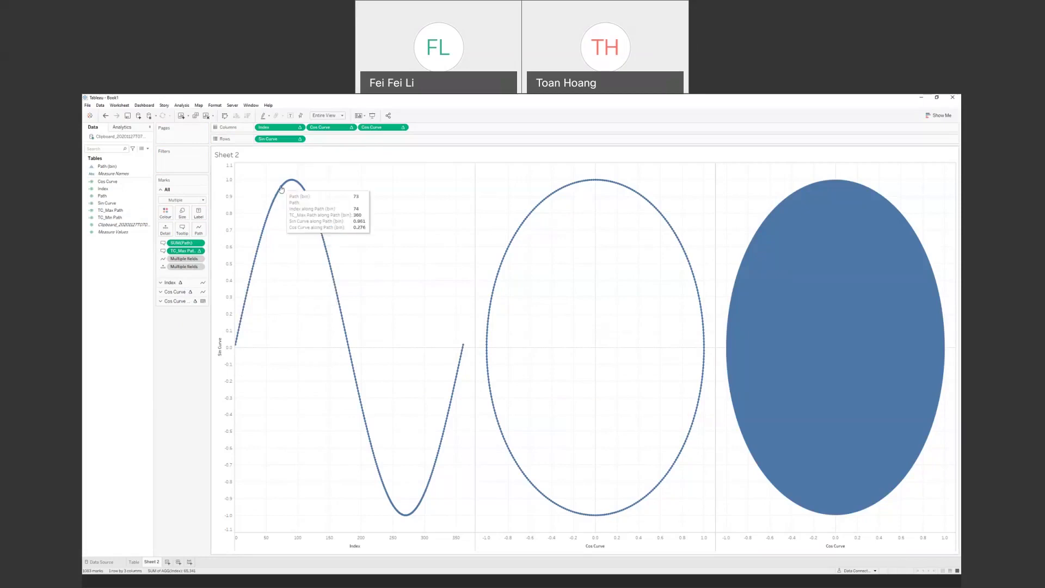
mouse_move(308, 203)
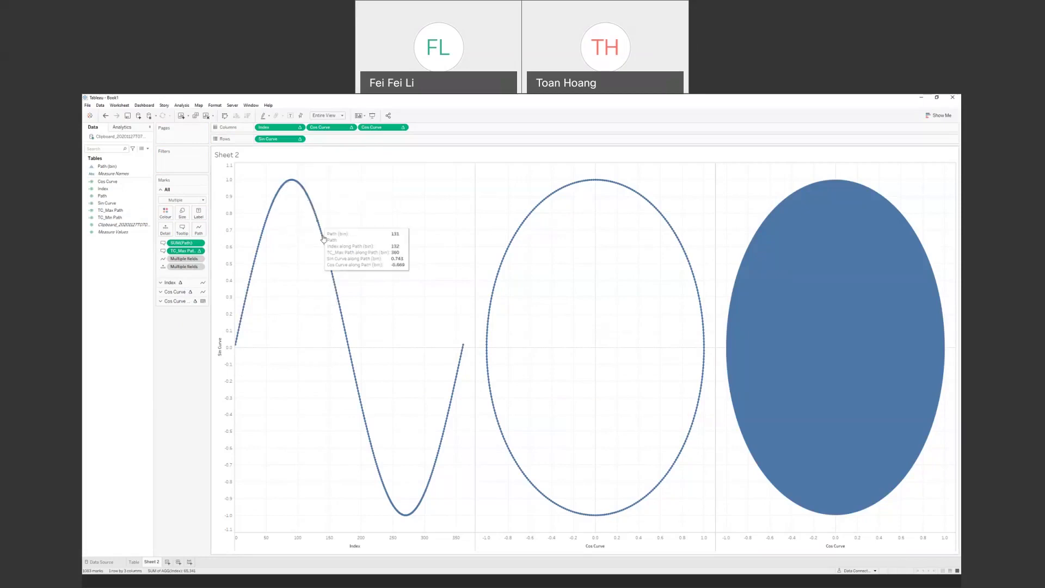
mouse_move(331, 271)
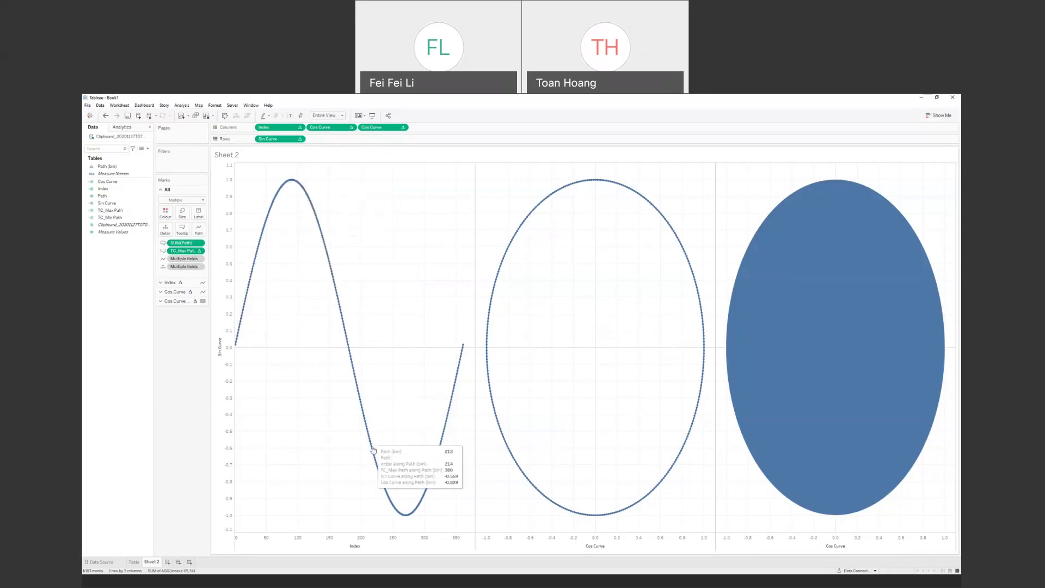
mouse_move(376, 468)
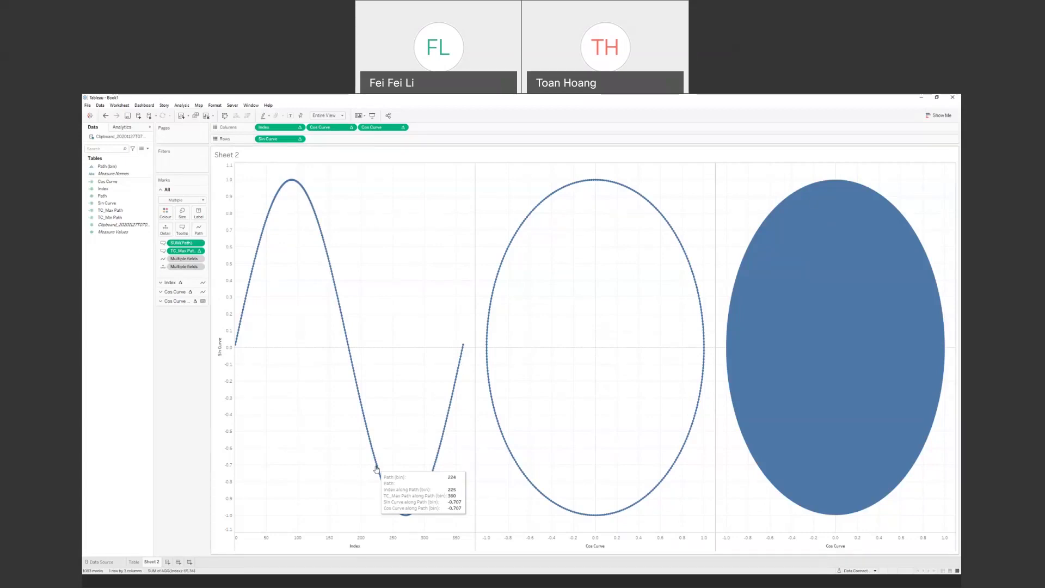
Step: Rename the current sheet as Lines and Polygons
double_click(151, 561)
text(Curves and P)
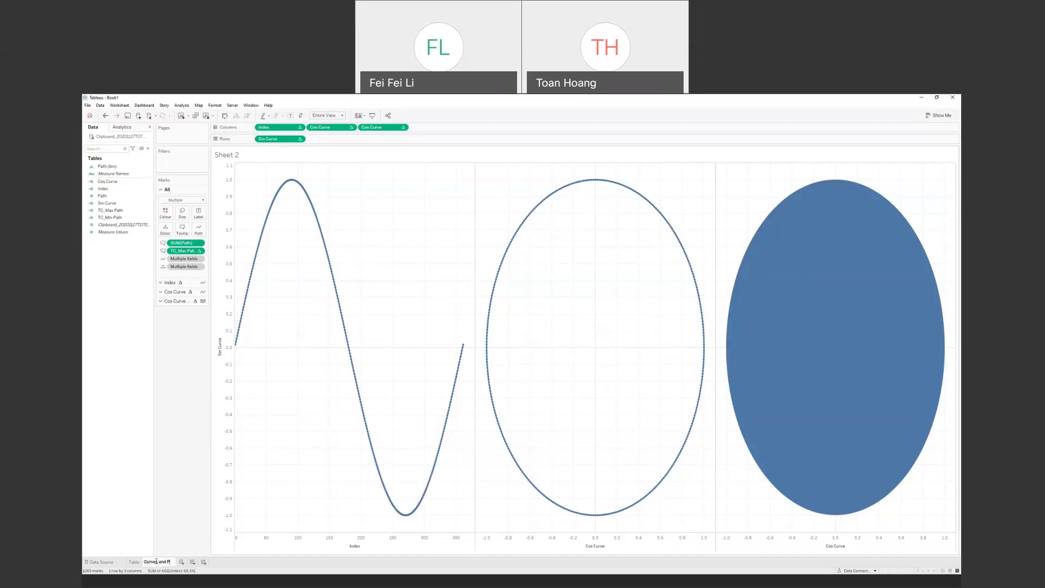
text(Lines and Polygons)
key(Return)
Step: Review the Table sheet down to its last Path (bin) row, and return to the Lines and Polygons sheet
click(135, 562)
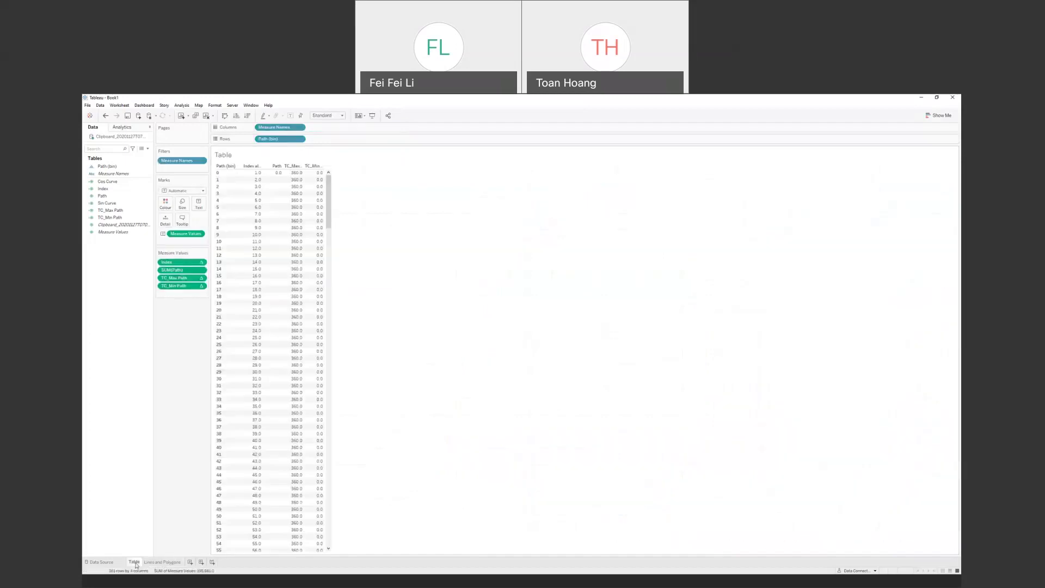
drag(331, 190, 347, 511)
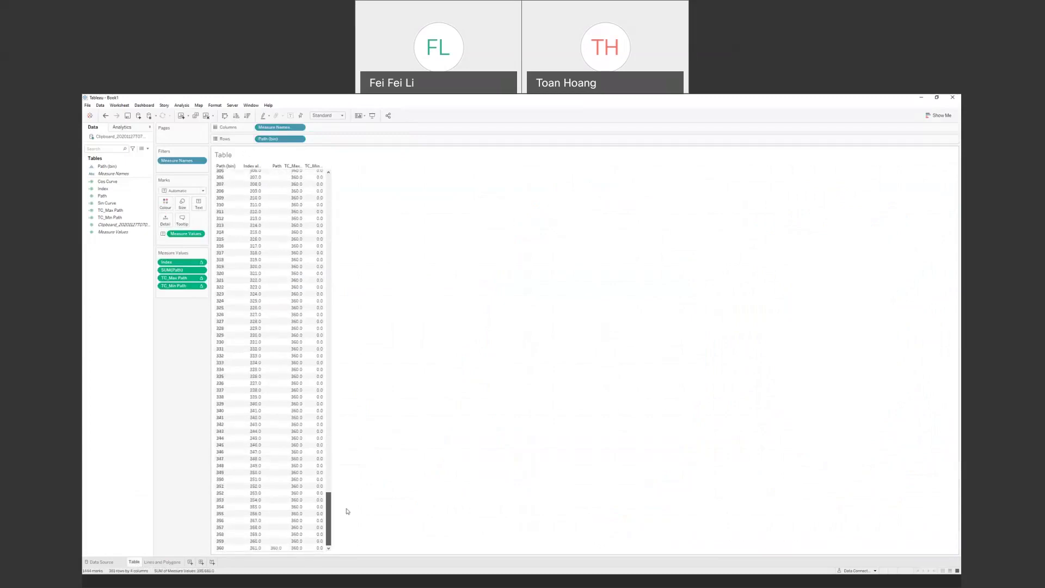
click(162, 562)
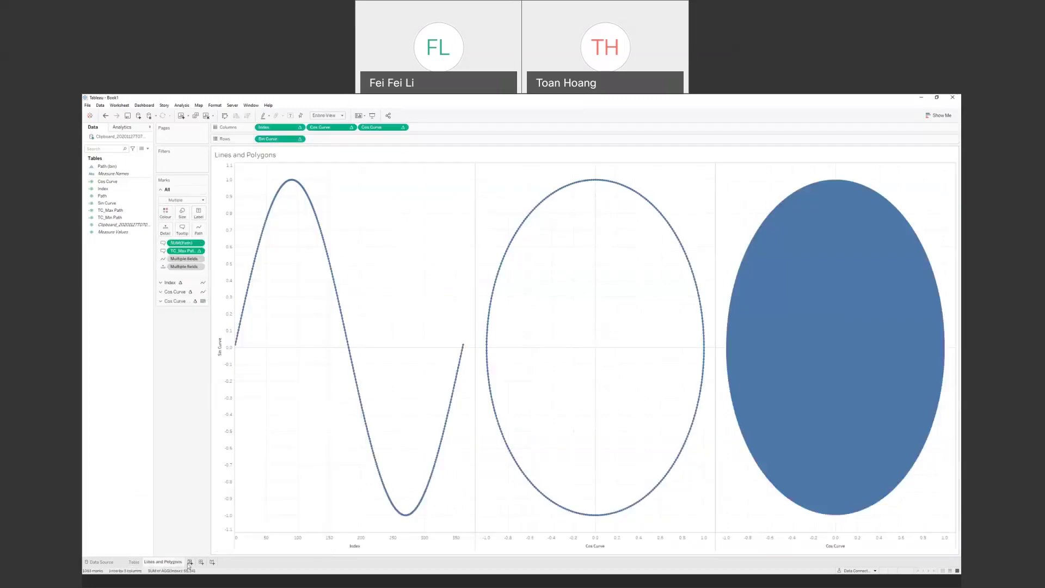
Step: Add a new worksheet named Waffle Chart
click(189, 561)
text(Waffle Chart)
key(Return)
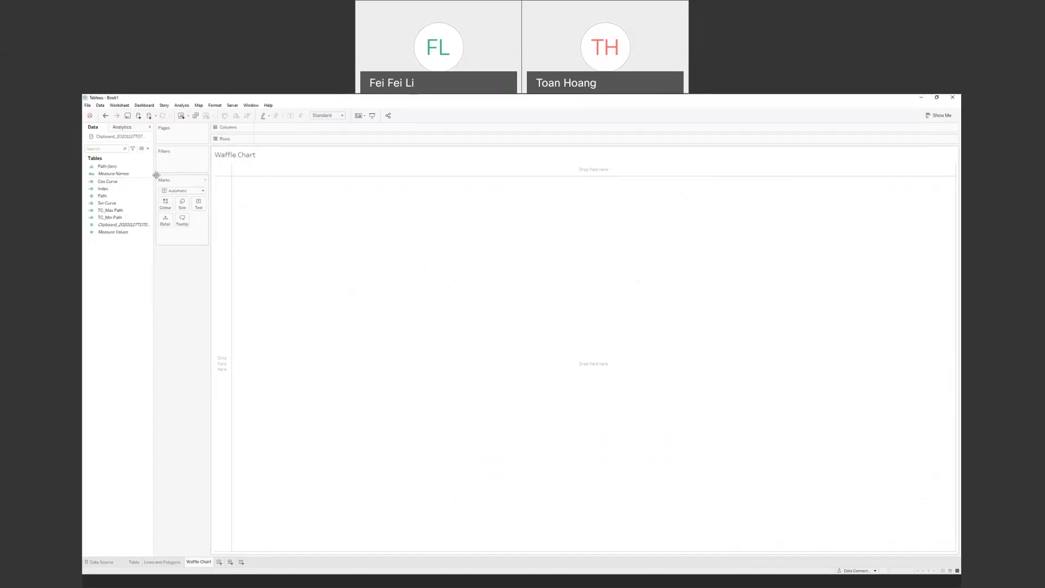
Step: Connect the workbook to the saved Sample - Superstore data source and widen the list of its fields
click(139, 116)
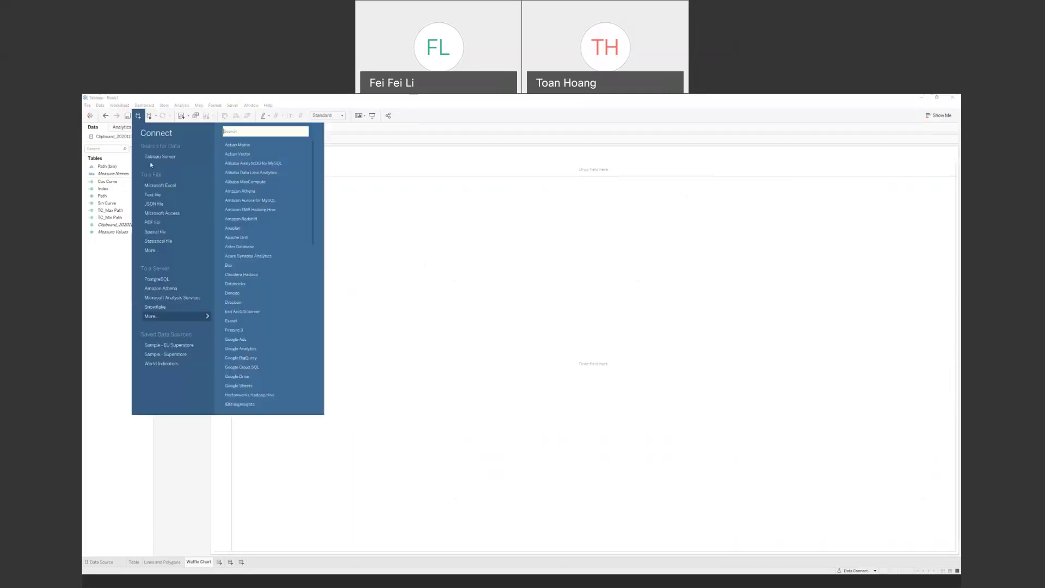
click(173, 359)
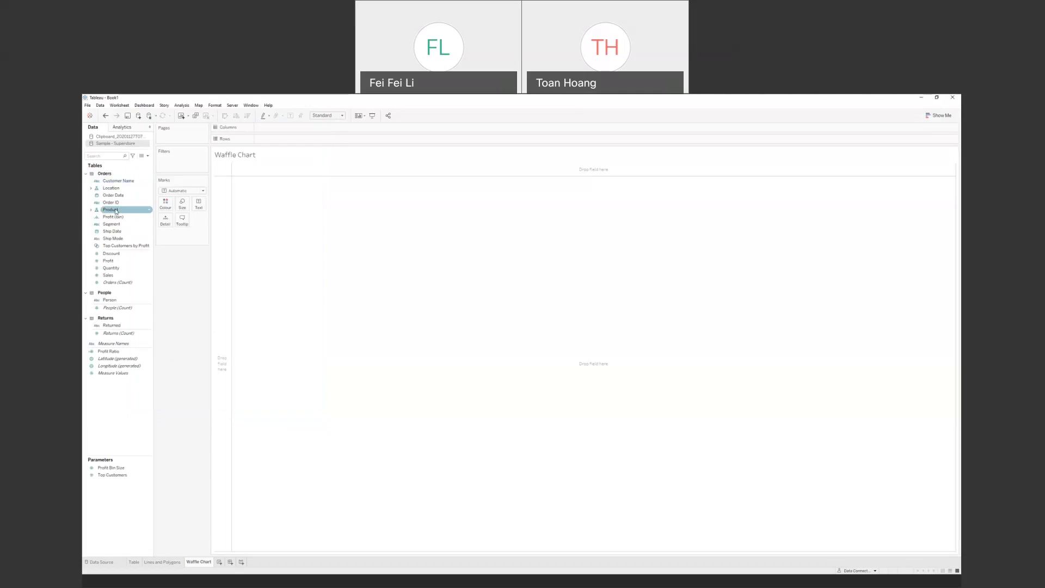
drag(154, 270, 174, 272)
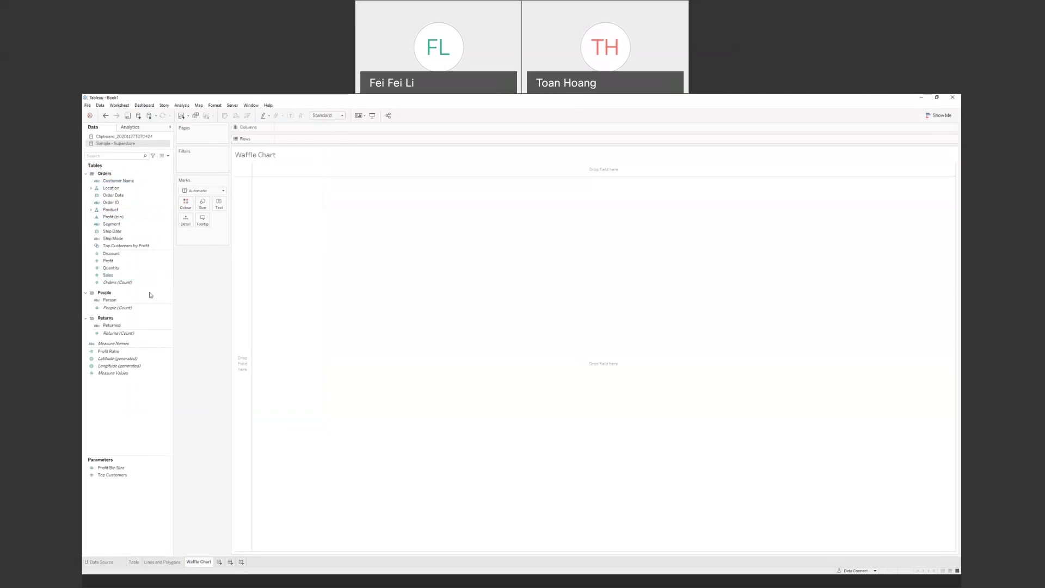
right_click(136, 395)
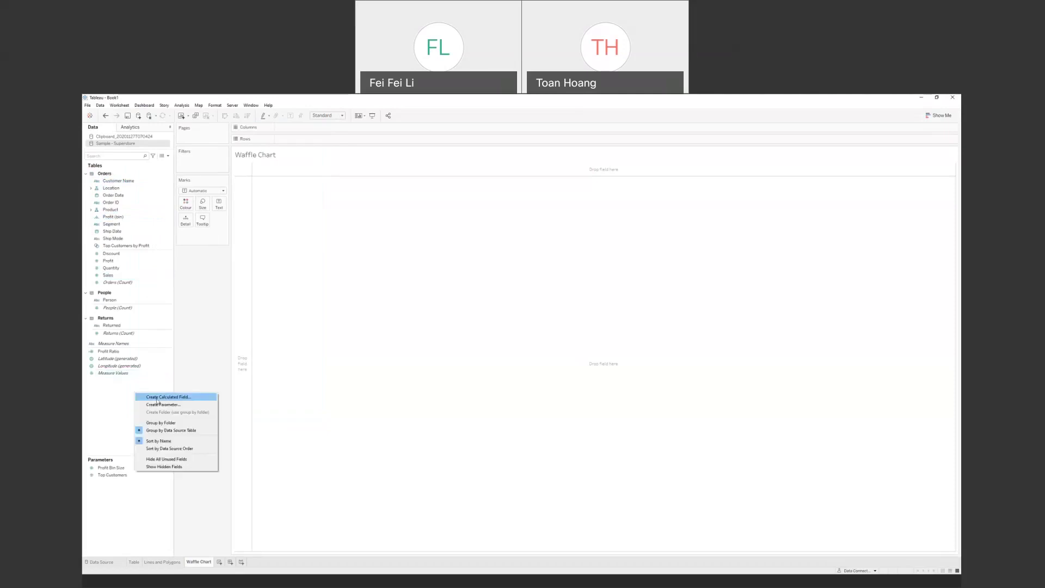
click(159, 405)
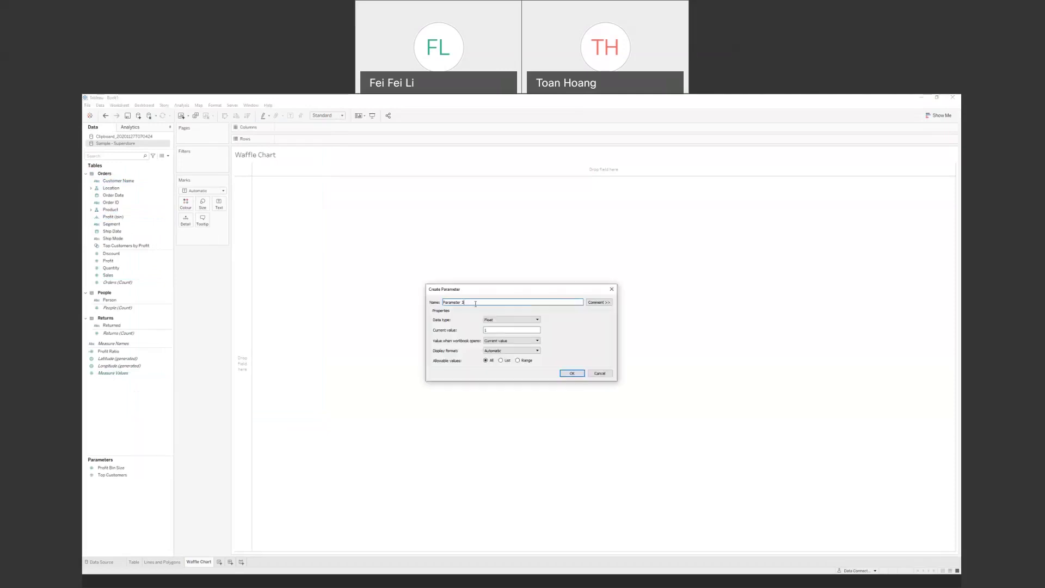
text(@Columns)
click(512, 319)
click(498, 329)
double_click(507, 330)
text(10)
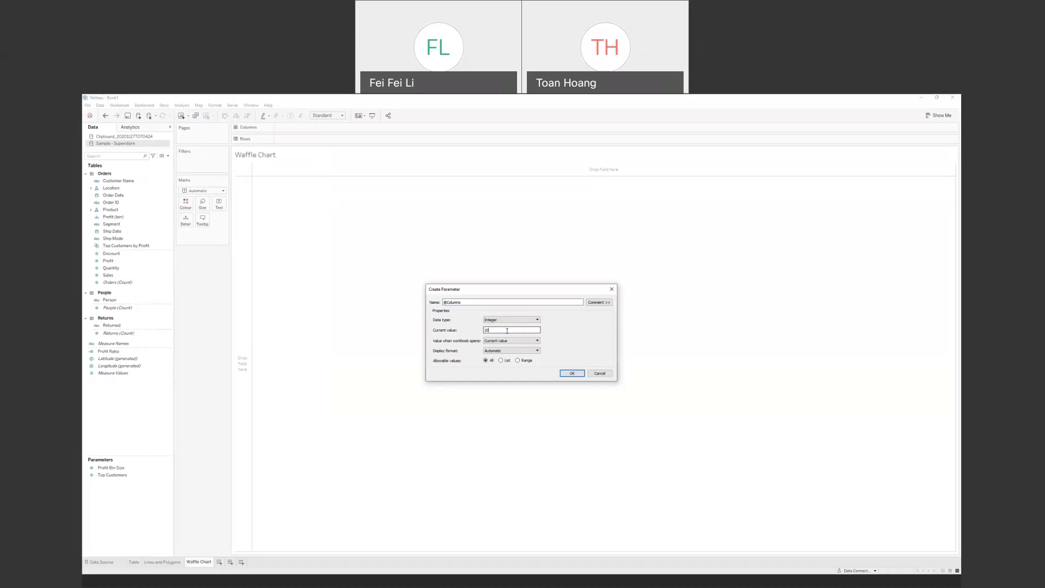
click(564, 374)
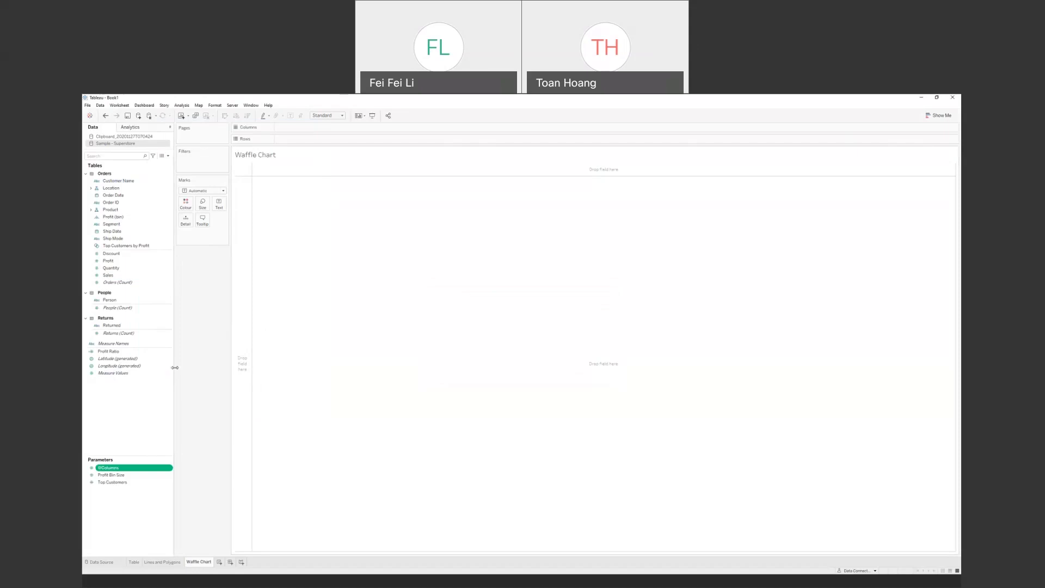
Step: Examine the description of the Ship Mode field and its domain members, and close it
right_click(115, 241)
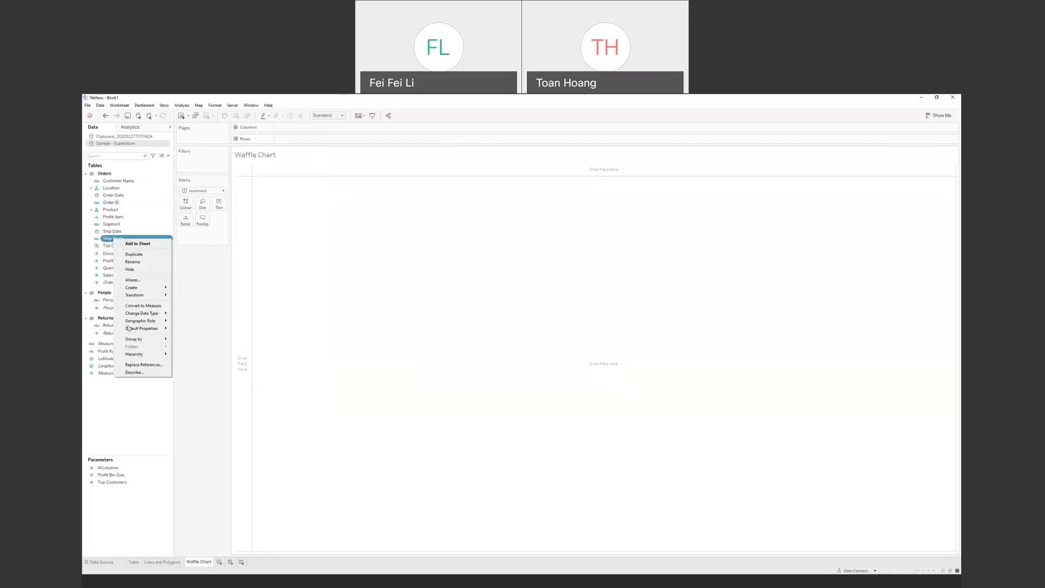
click(136, 372)
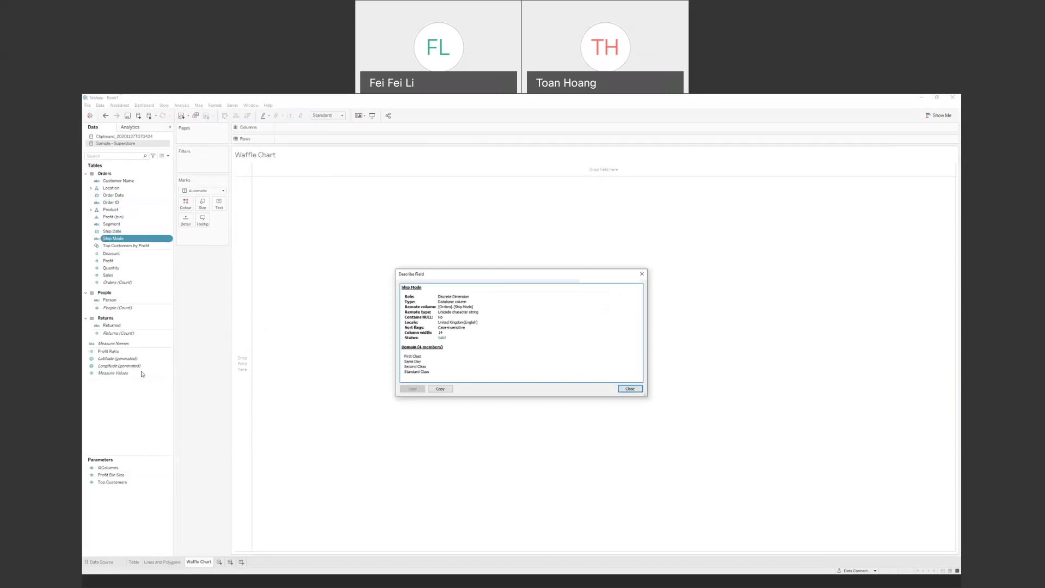
drag(435, 374, 404, 356)
click(437, 359)
drag(428, 356, 404, 360)
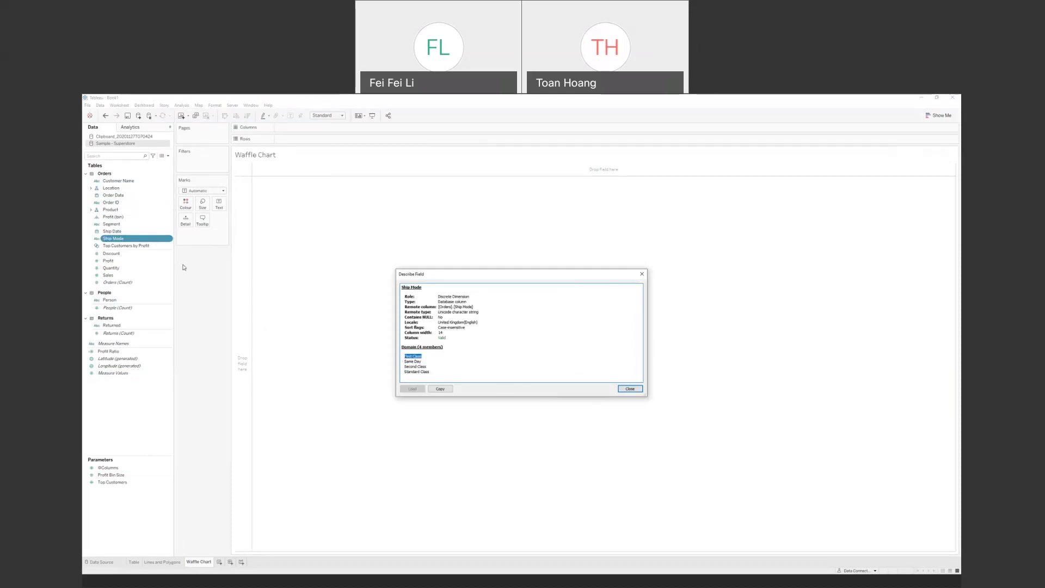
click(628, 388)
Step: Start a calculated field from Ship Mode and name it Path
click(168, 156)
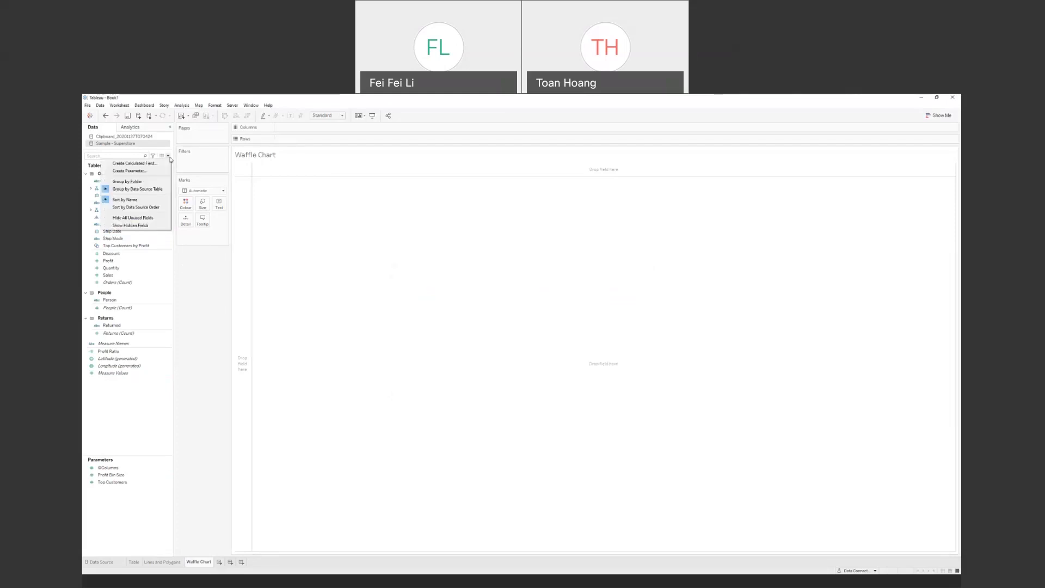
click(130, 238)
right_click(124, 239)
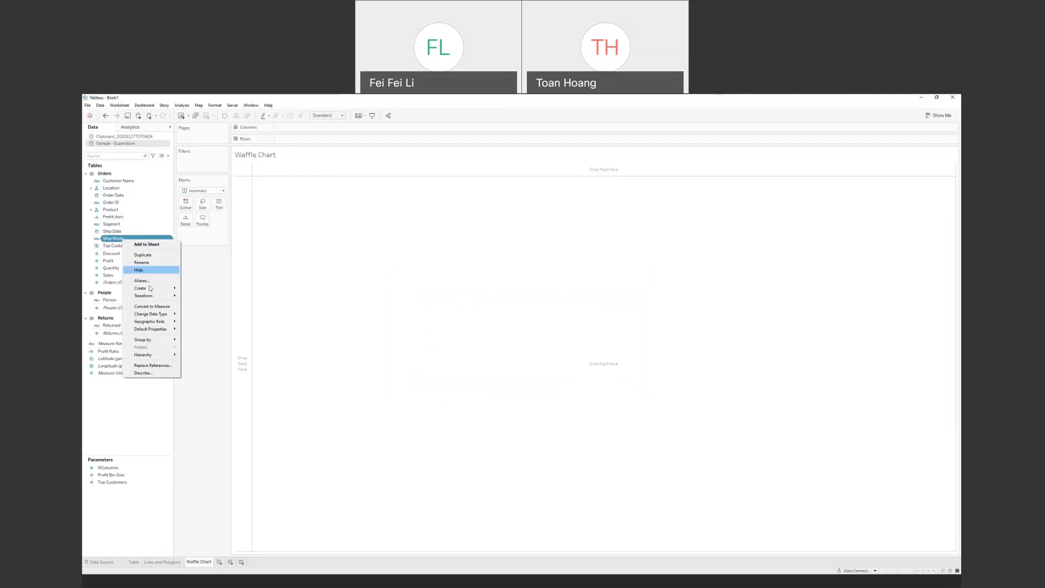
mouse_move(151, 289)
click(206, 289)
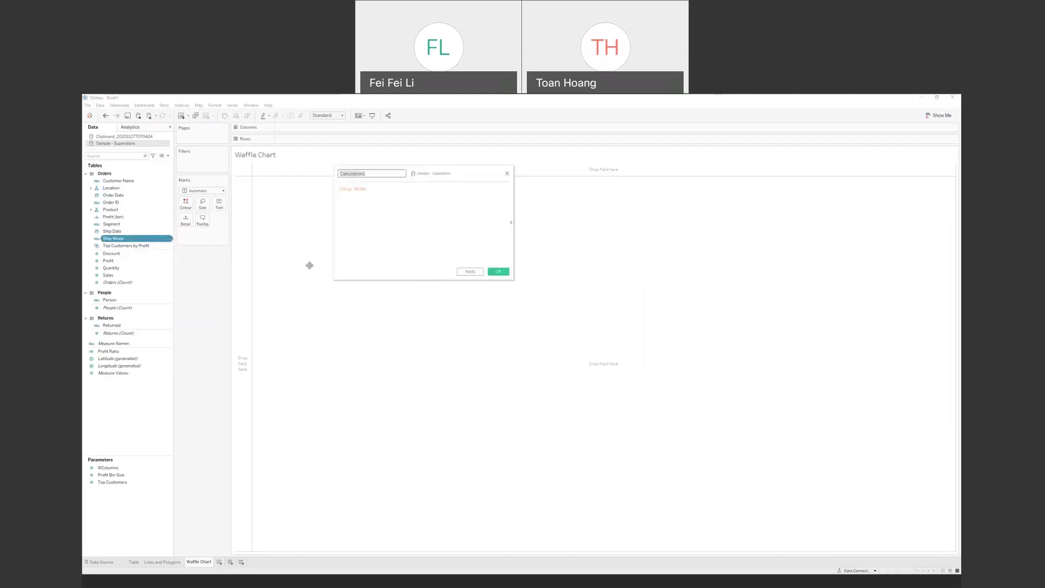
drag(434, 170, 400, 283)
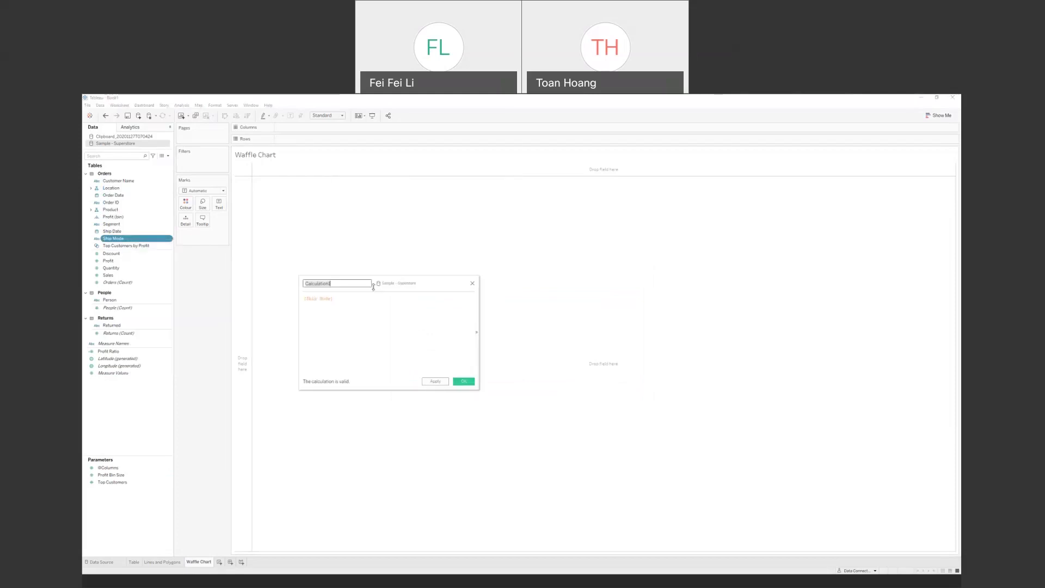
text(Path)
key(Tab)
Step: Define Path as IF [Ship Mode] = "First Class" THEN 1 ELSE 100 END and save the calculation
key(Home)
text(IF )
text( = F)
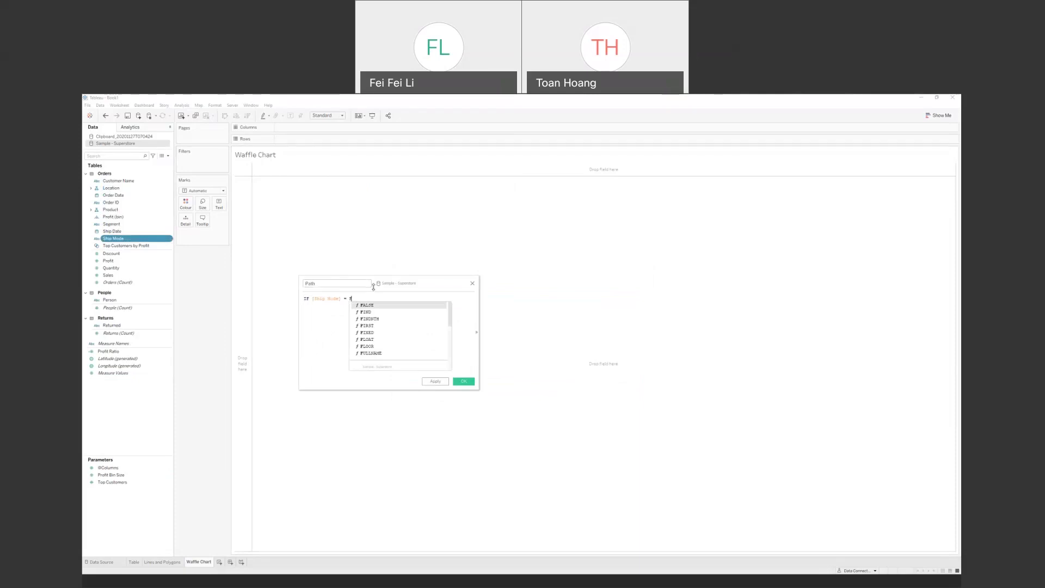
key(BackSpace)
text('First Cla)
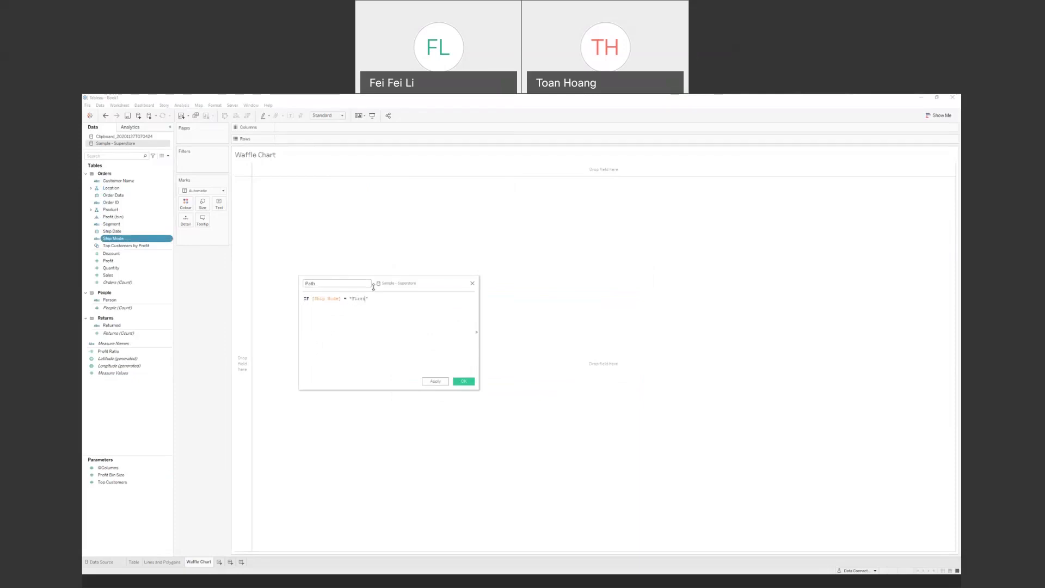
text(ss" THENELSE100)
key(Return)
text(END)
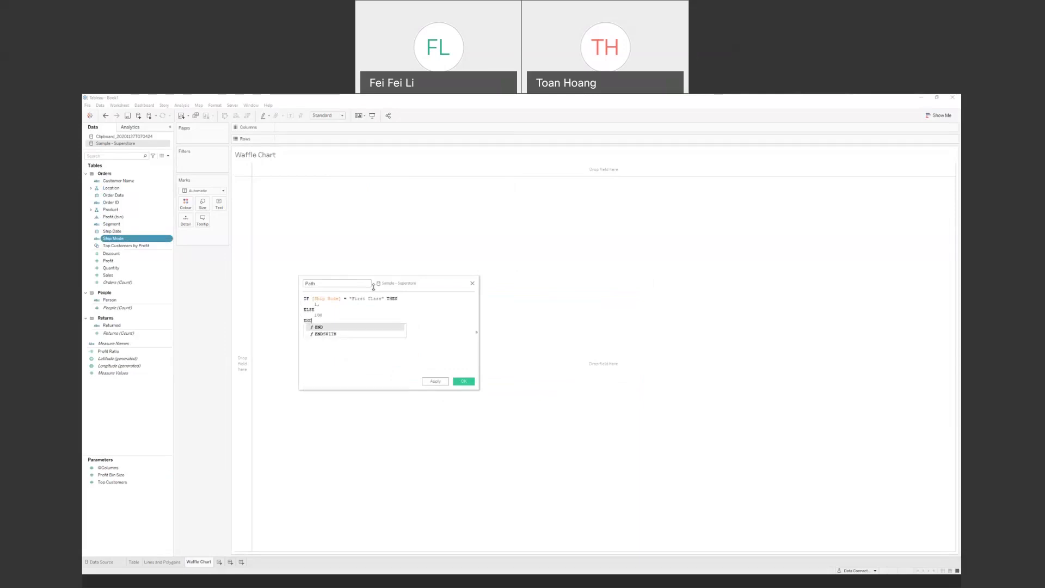
click(401, 312)
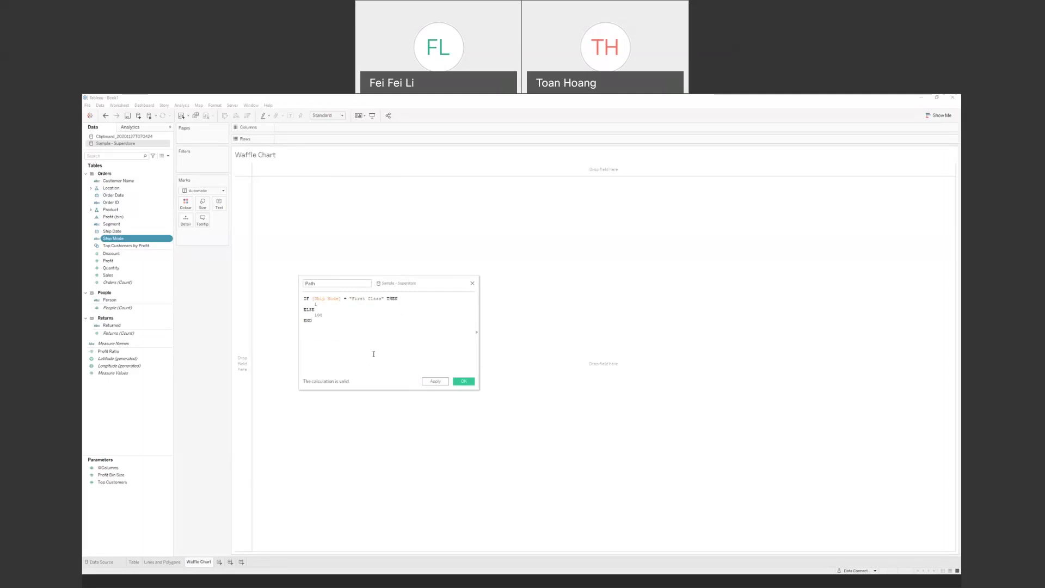
click(435, 381)
click(463, 382)
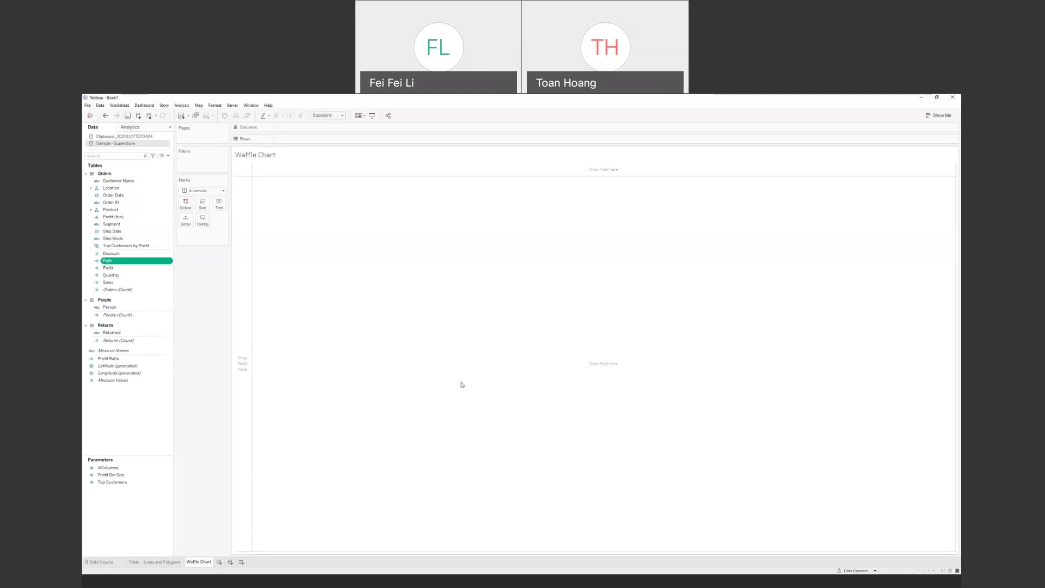
Step: Create bins from the Path field with a bin size of 1
right_click(124, 262)
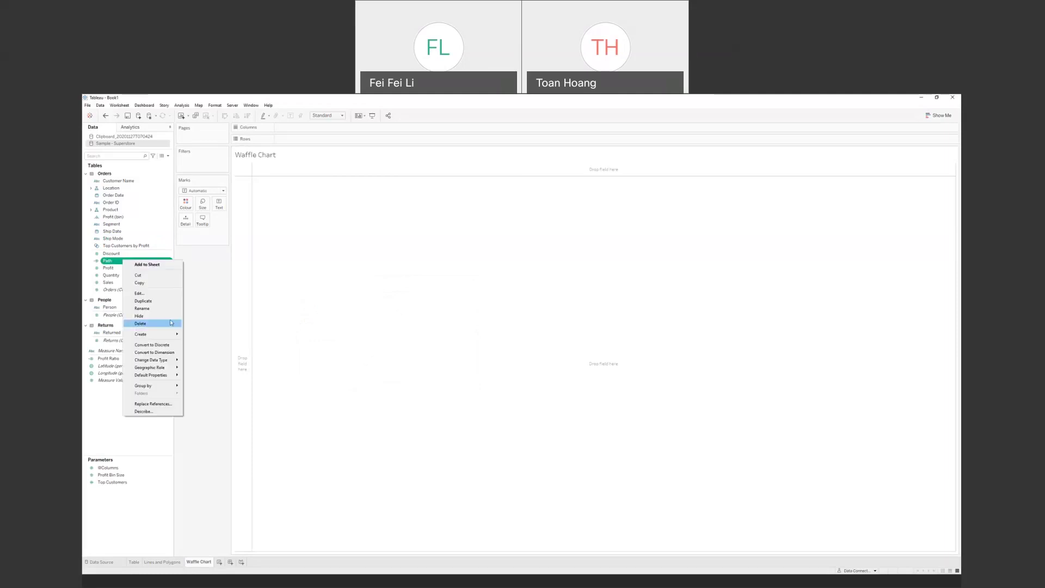
mouse_move(176, 336)
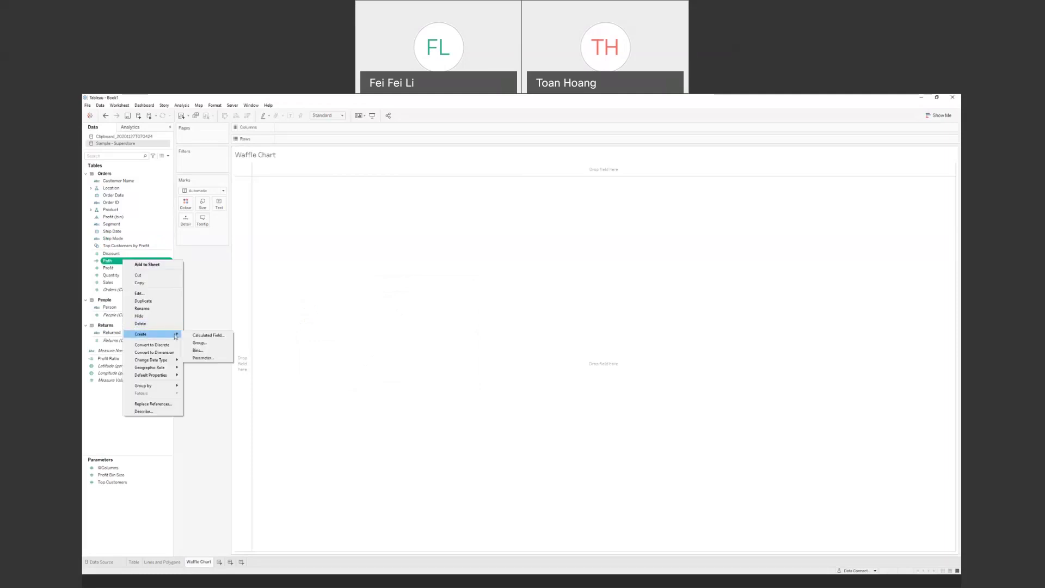
click(206, 351)
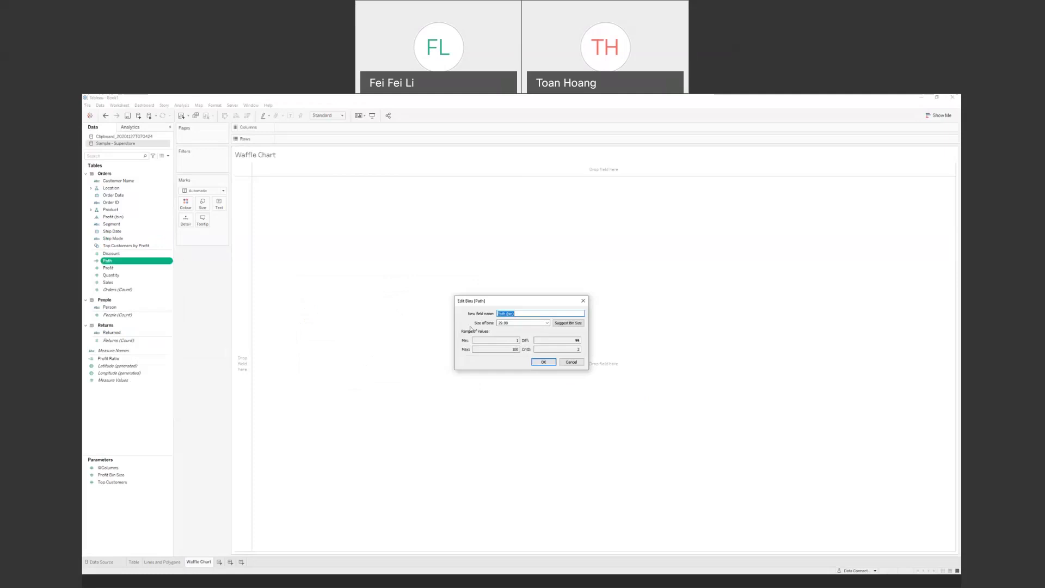
key(Tab)
text(1)
click(544, 362)
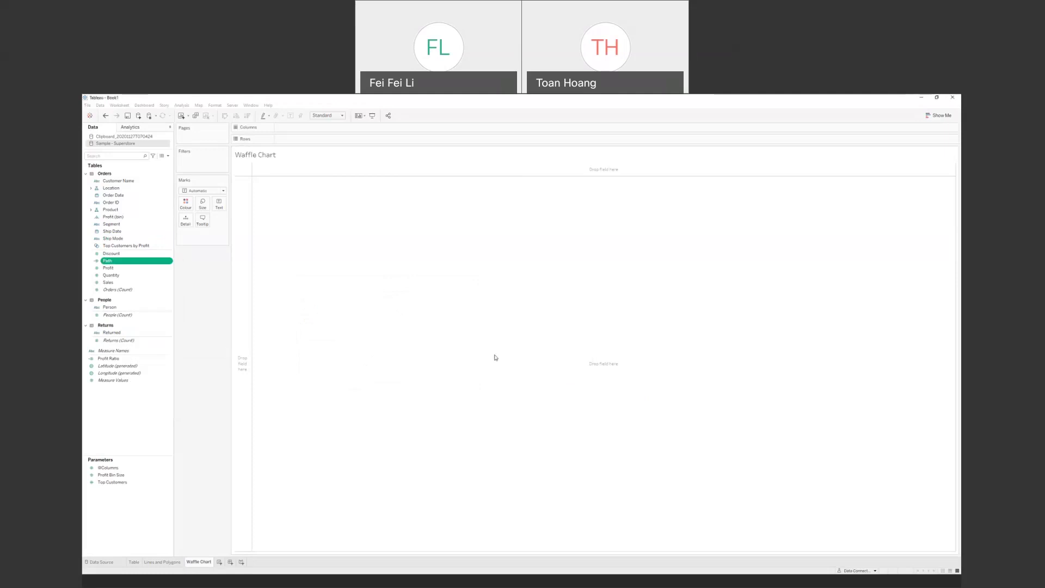
Step: Place Path (bin) on Rows and look through the listed bins
drag(213, 176, 287, 142)
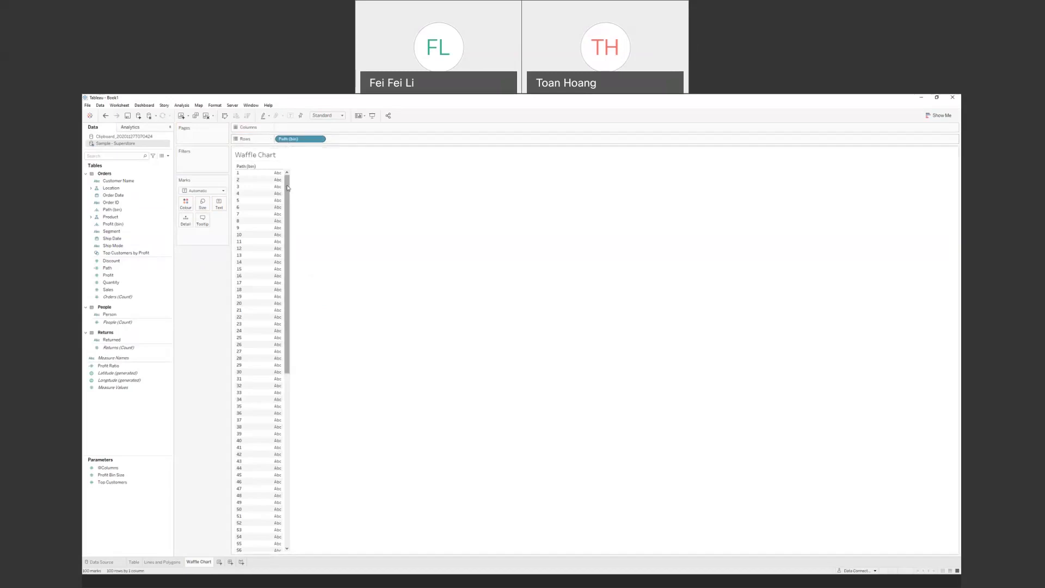
scroll(277, 341, down, 5)
scroll(277, 341, up, 5)
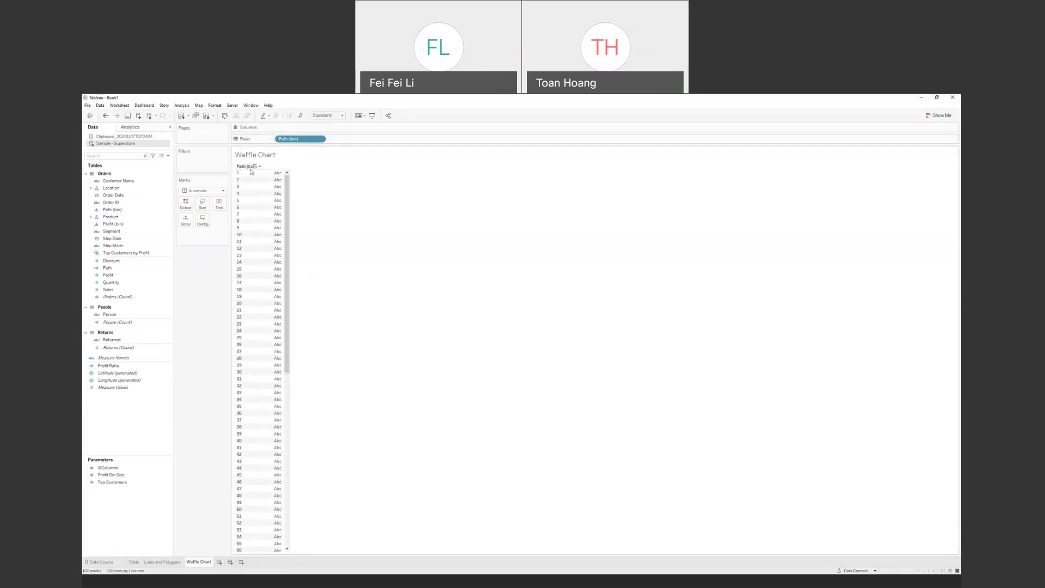
Step: Create a calculated field named Index with the formula INDEX()-1
right_click(141, 404)
click(164, 404)
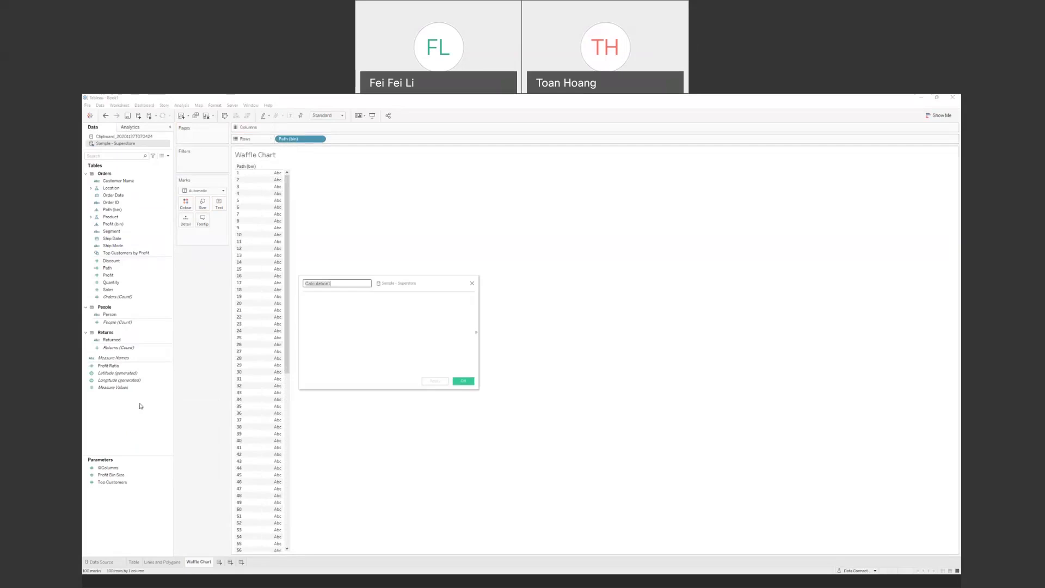
text(Index)
key(Tab)
text(INDEX()-1)
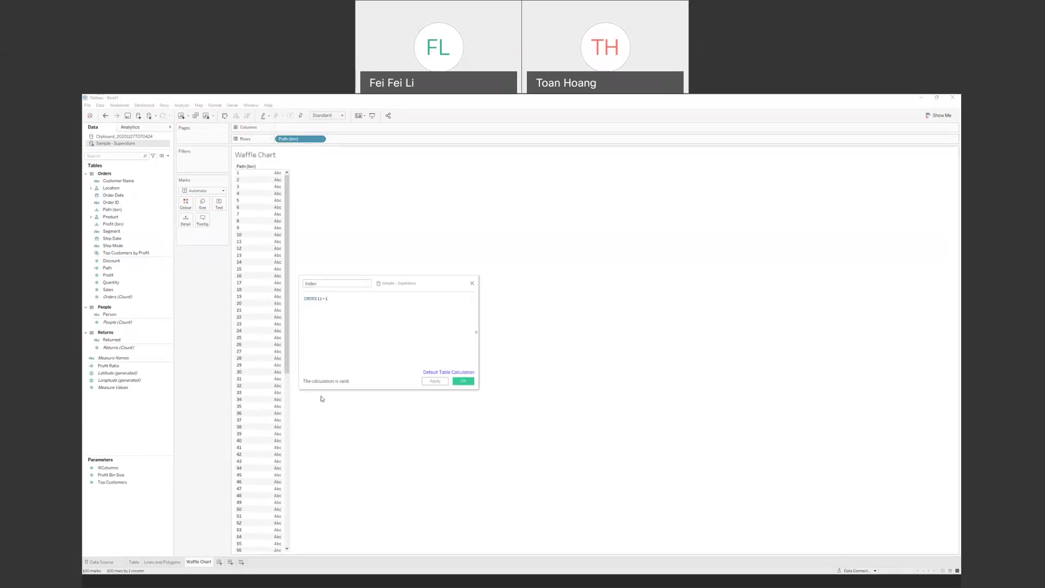
click(435, 380)
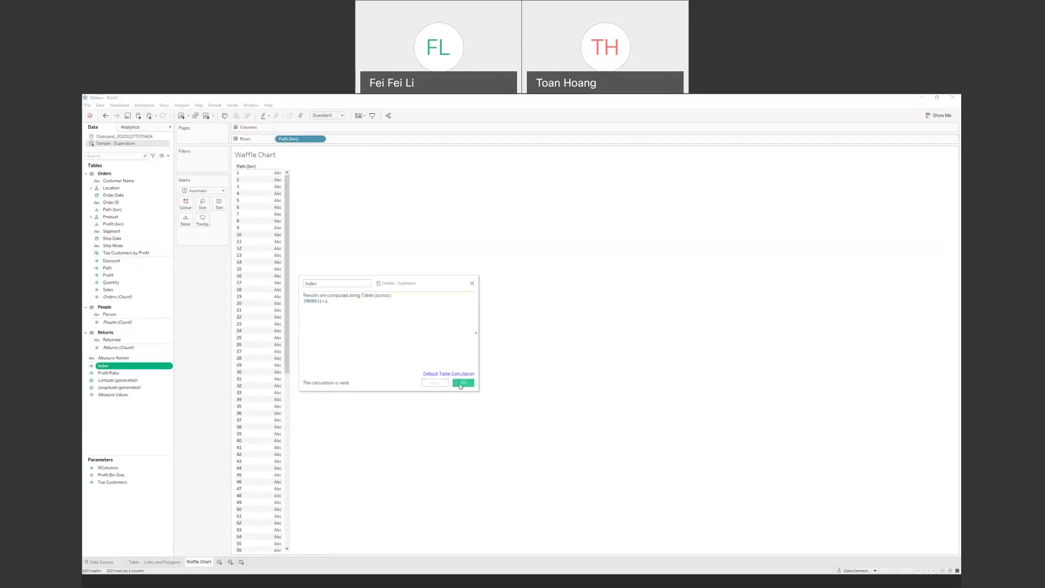
click(463, 380)
Step: Add Index to the view as text for each Path (bin) row and compare the listed values with its formula
double_click(112, 366)
right_click(113, 368)
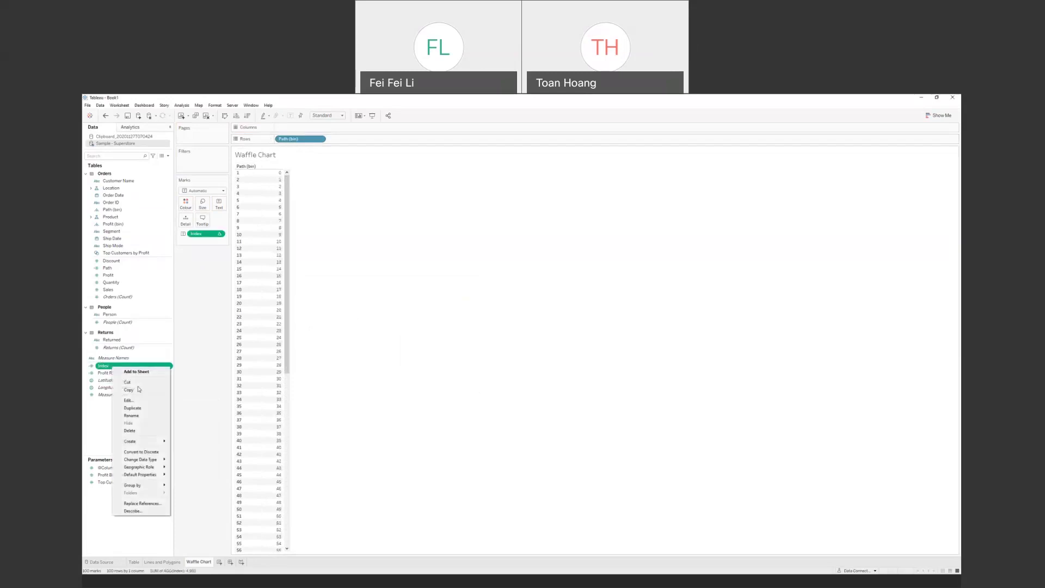
click(128, 401)
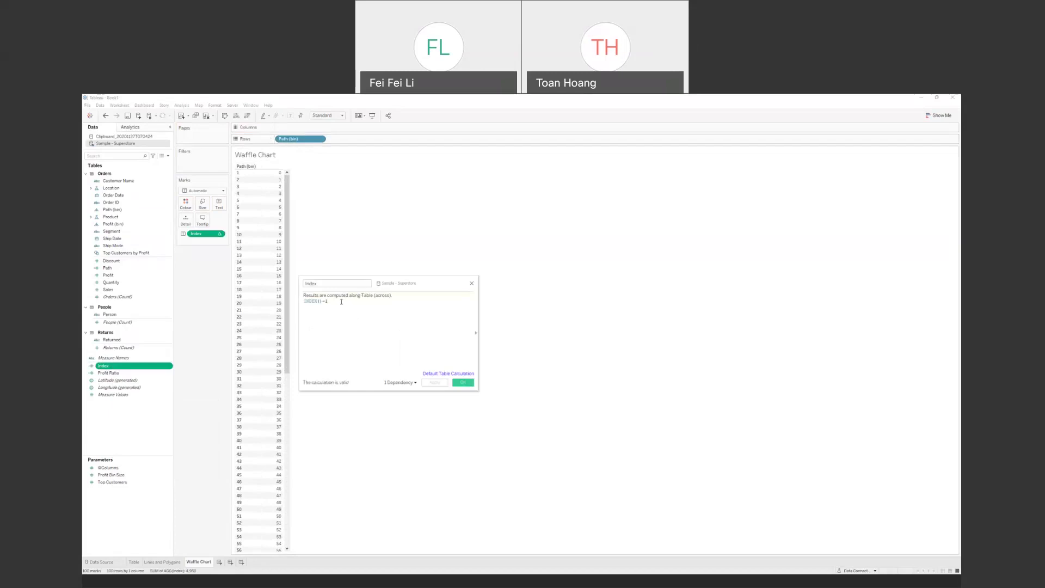
key(ctrl+a)
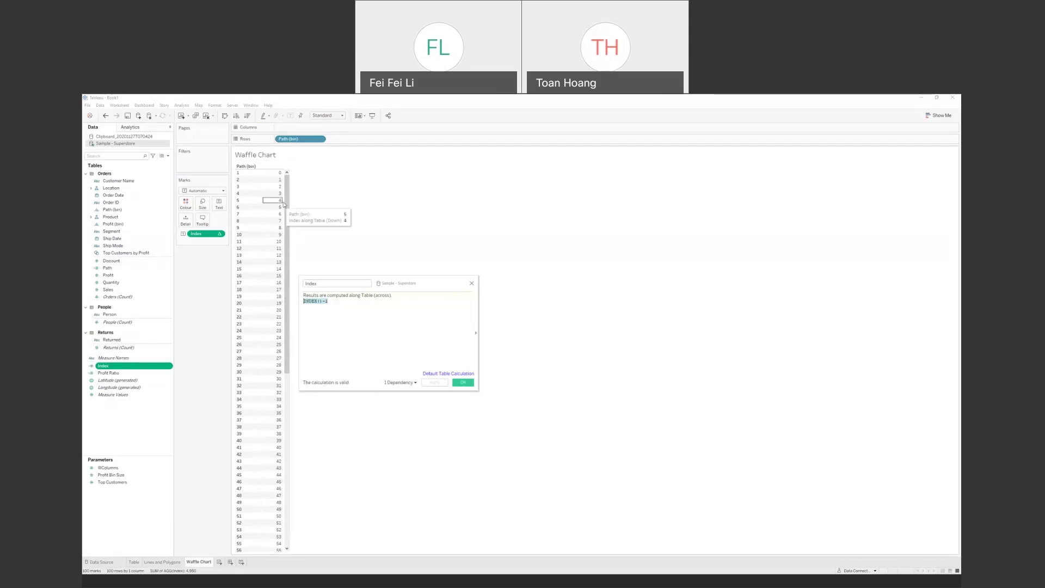
scroll(277, 381, down, 8)
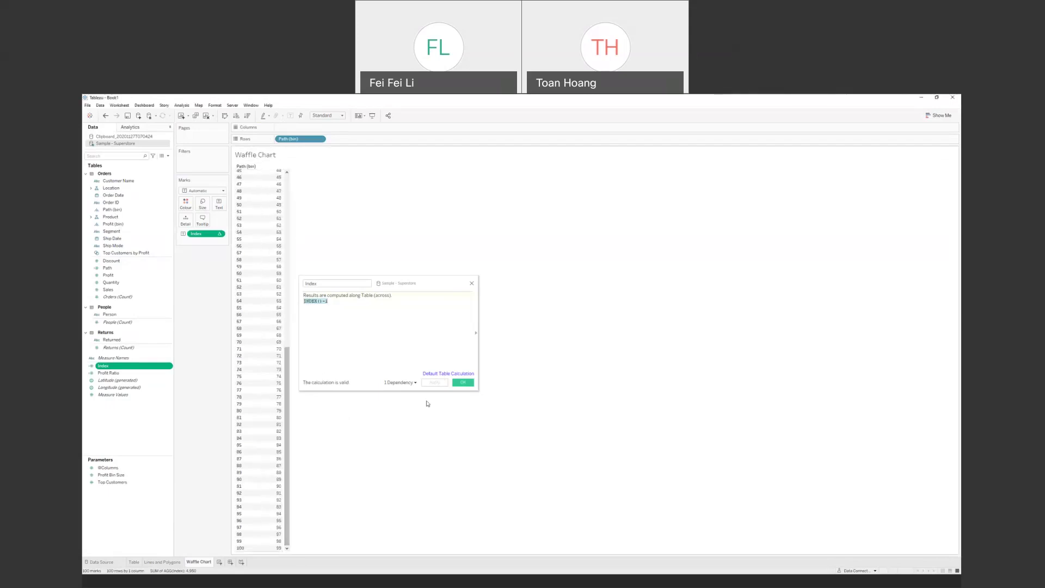
click(463, 383)
click(463, 384)
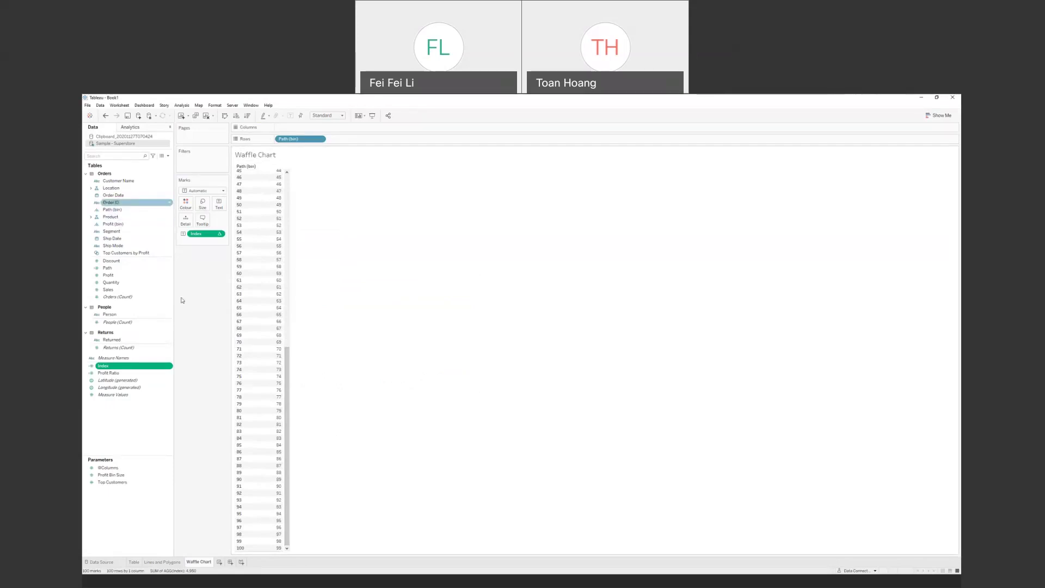
Step: Move Path (bin) from the Rows shelf to Detail on the marks, leaving Index out of the view
right_click(127, 406)
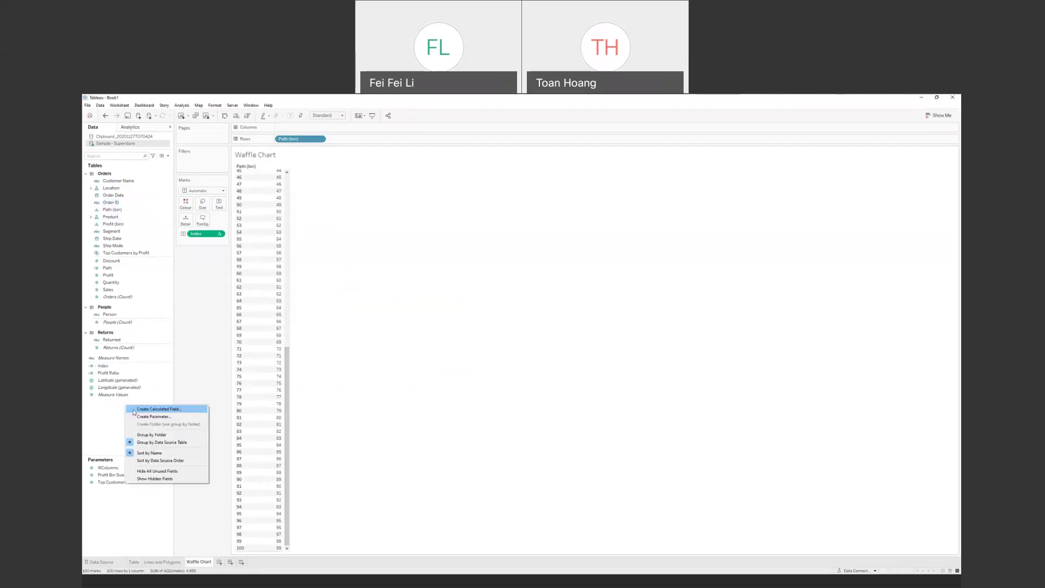
drag(300, 139, 201, 291)
right_click(131, 414)
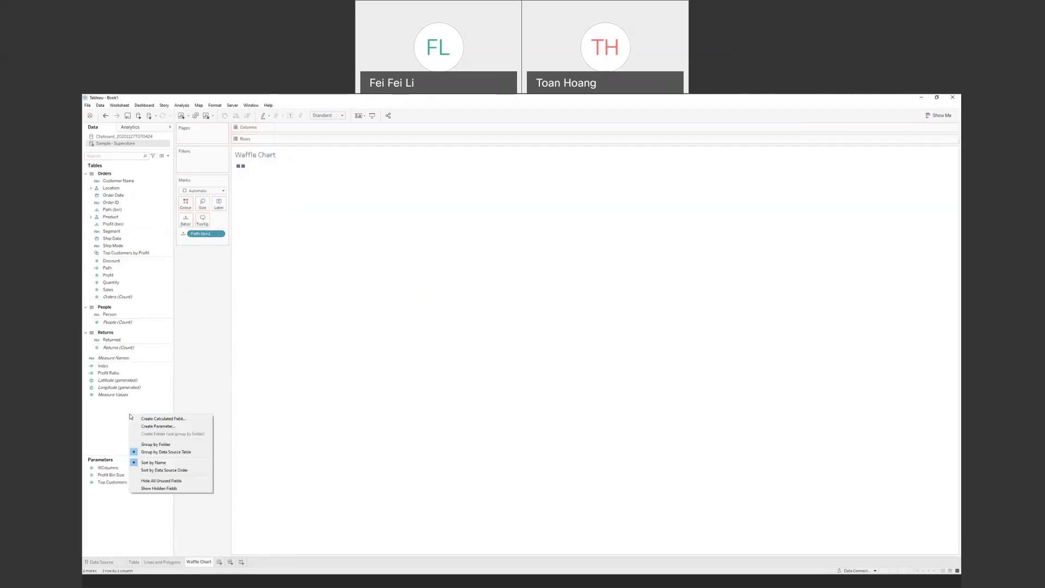
click(163, 417)
text(Rows)
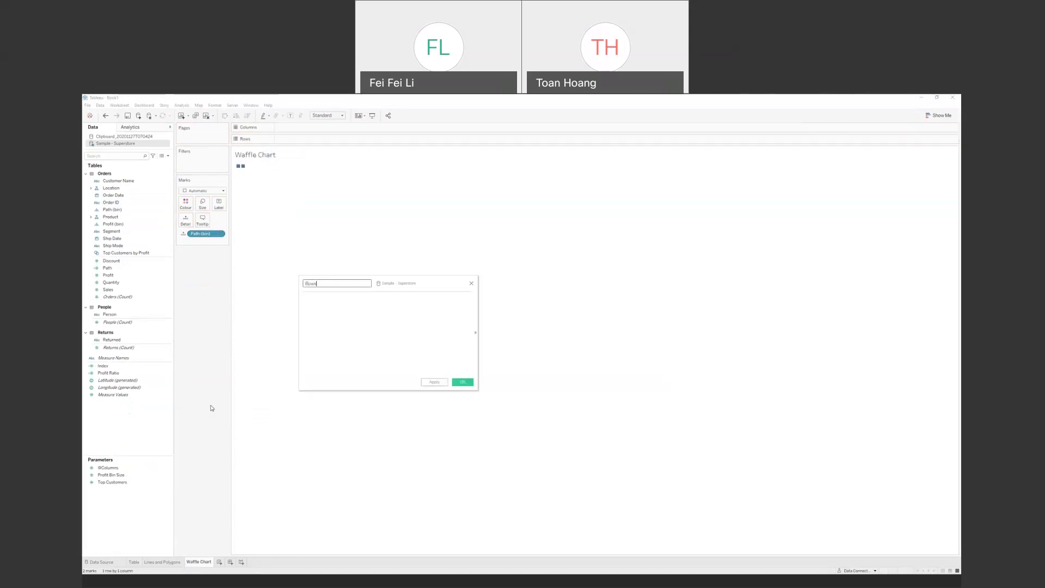
key(Tab)
text([Index] / @)
key(Return)
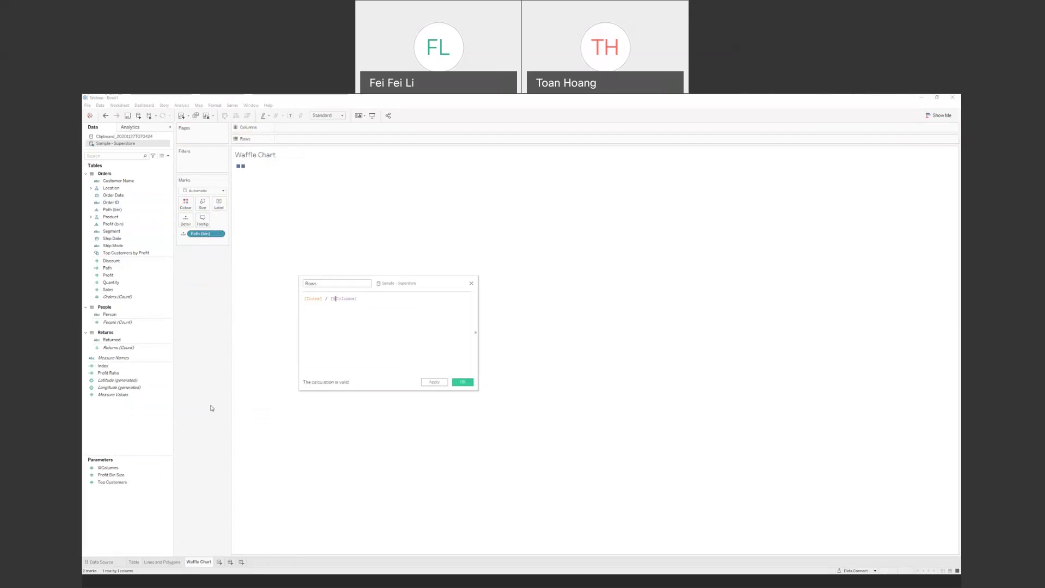
text(INT()
text( ))
click(434, 383)
Step: Place the Rows calculation on the Rows shelf and set the mark type to Circle
drag(112, 384, 295, 139)
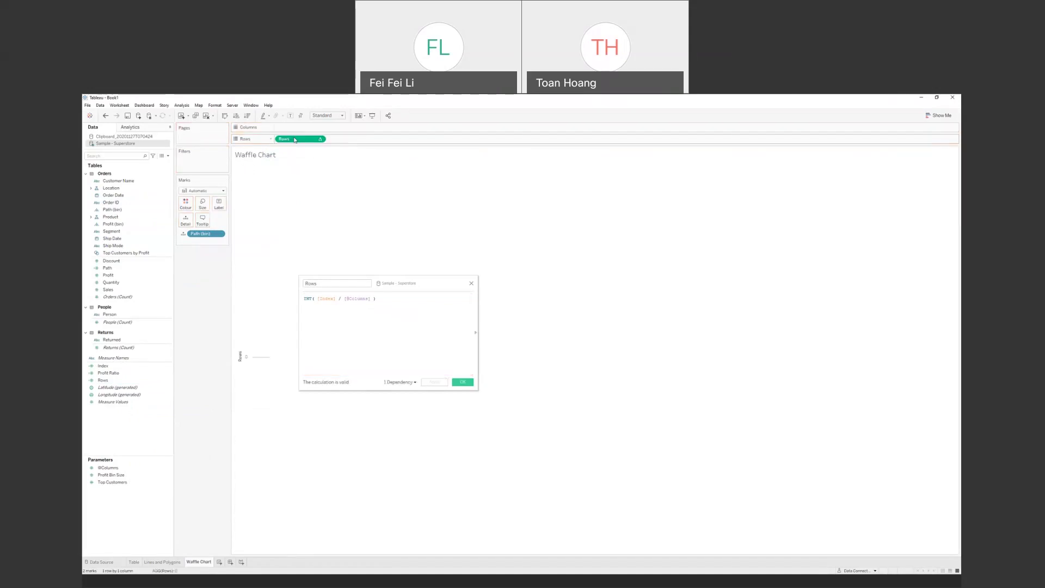
drag(409, 284, 569, 191)
click(220, 192)
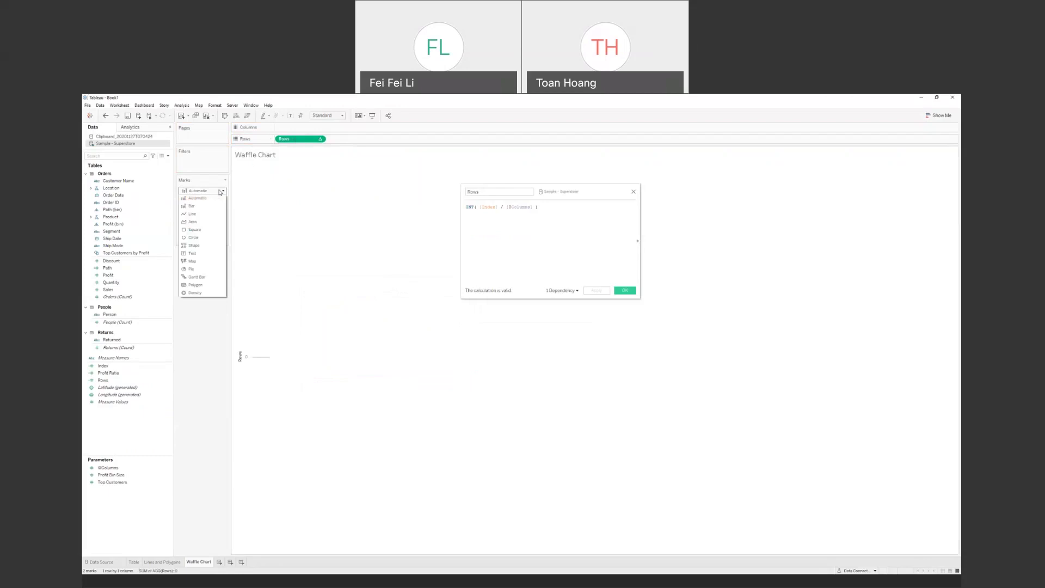
click(213, 238)
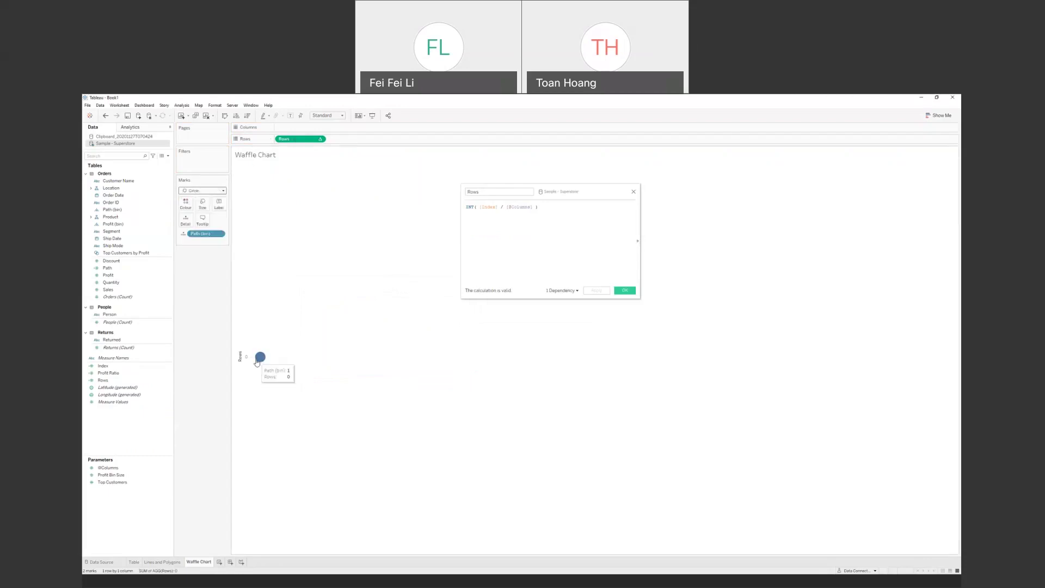
Step: Compute the Rows table calculation using Path (bin), check the marks at row 0, and close the Rows calculation
right_click(294, 141)
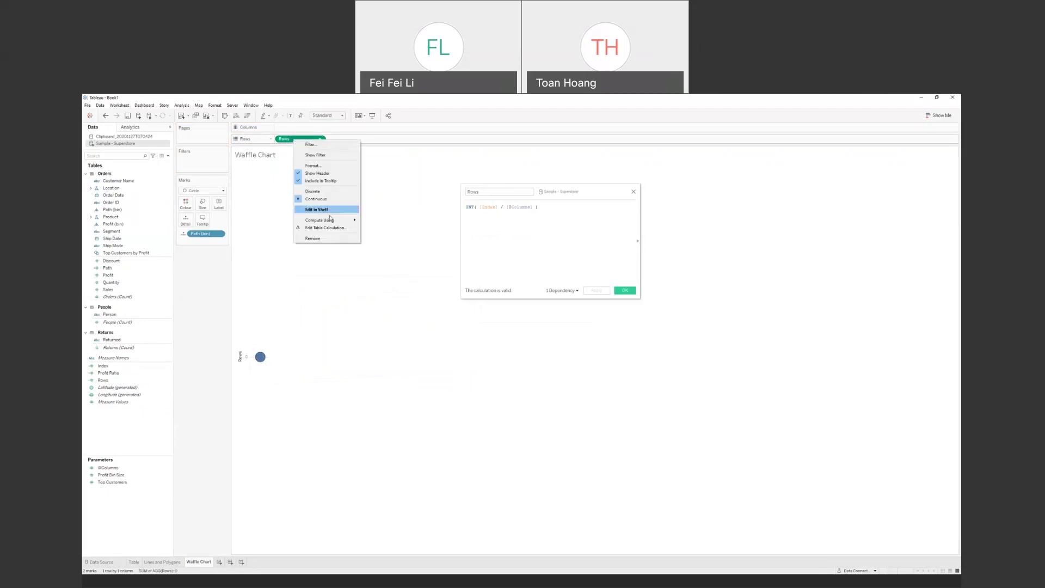
mouse_move(333, 221)
click(379, 236)
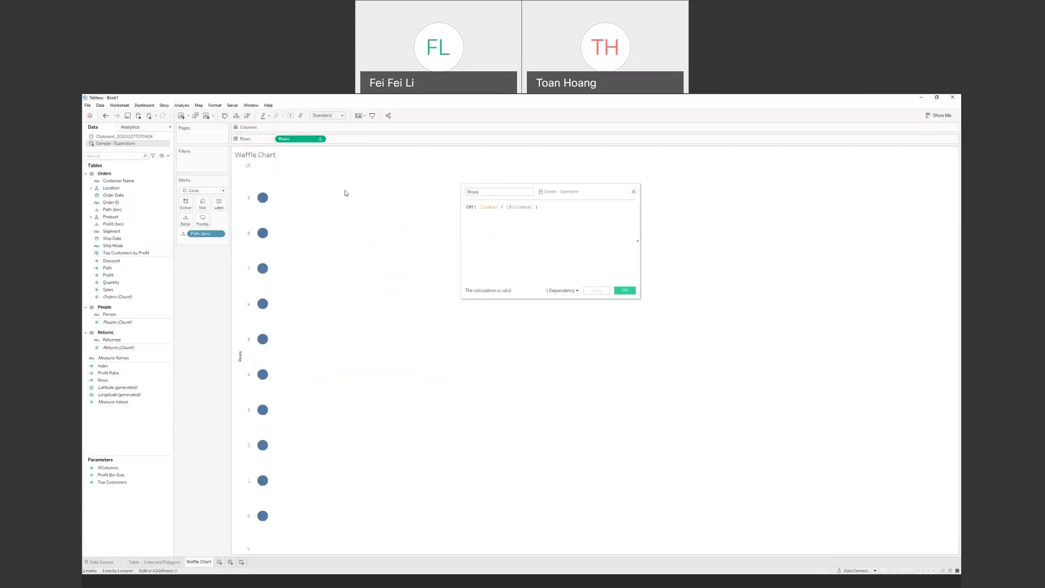
mouse_move(267, 234)
click(262, 515)
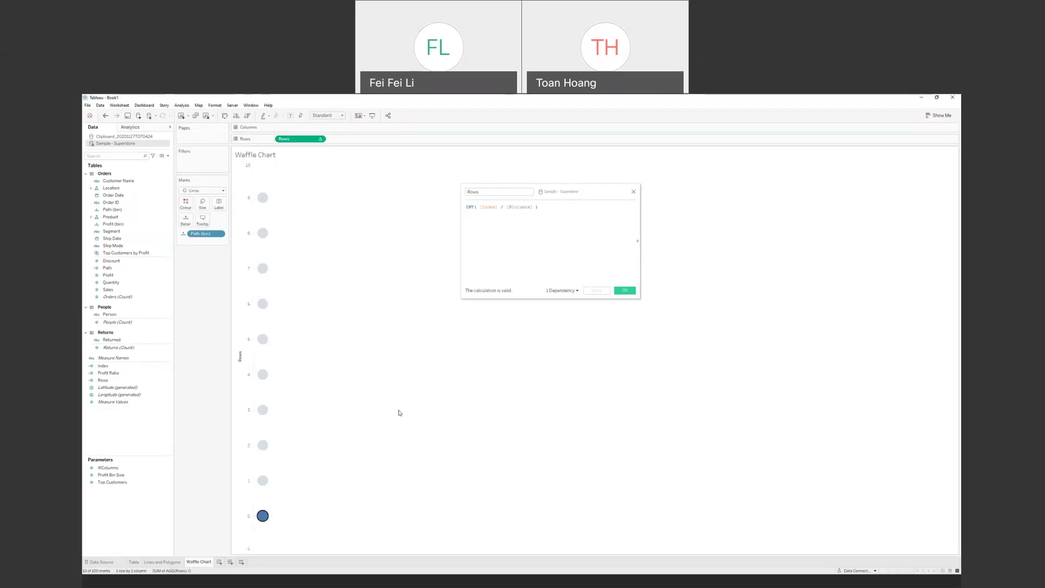
click(285, 411)
click(624, 291)
right_click(144, 416)
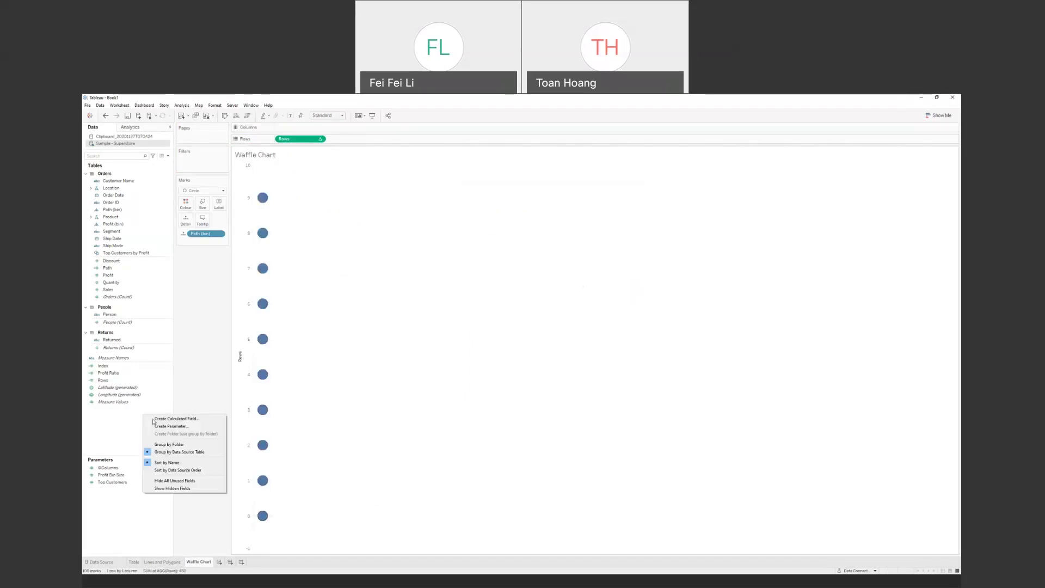
click(154, 418)
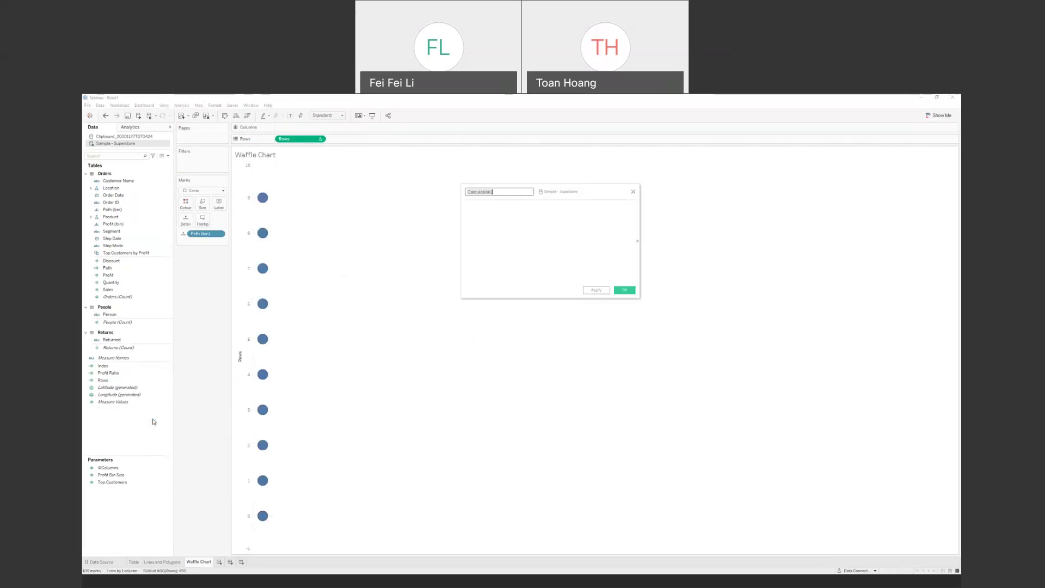
text(Columns[In)
key(Return)
text(% [@C)
key(Return)
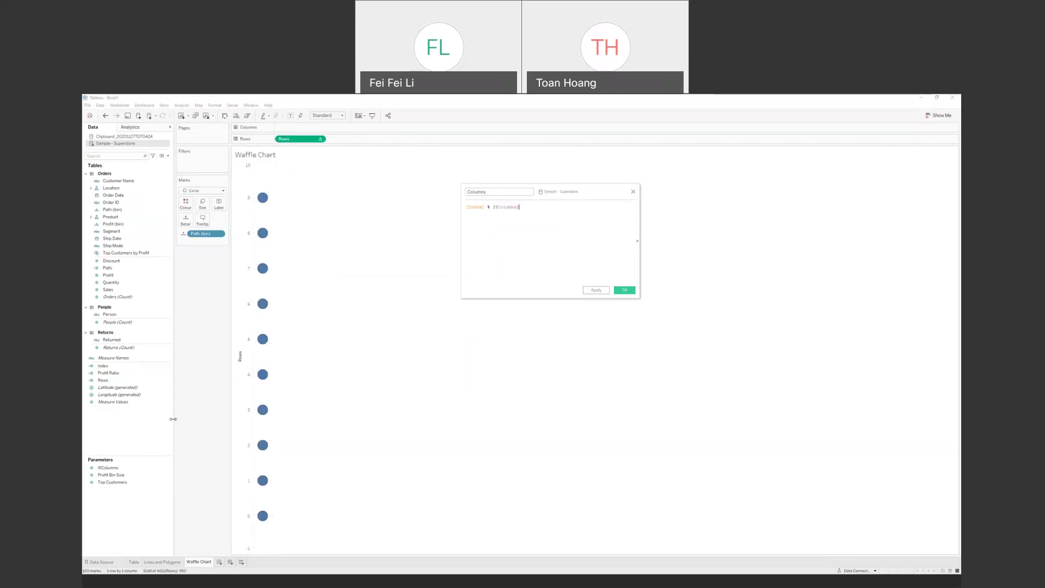
Step: Add the comment // Modulus after the Columns formula and apply the calculation
double_click(488, 206)
click(466, 207)
key(Return)
text(//)
click(468, 206)
key(Delete)
text(Roulo)
click(596, 289)
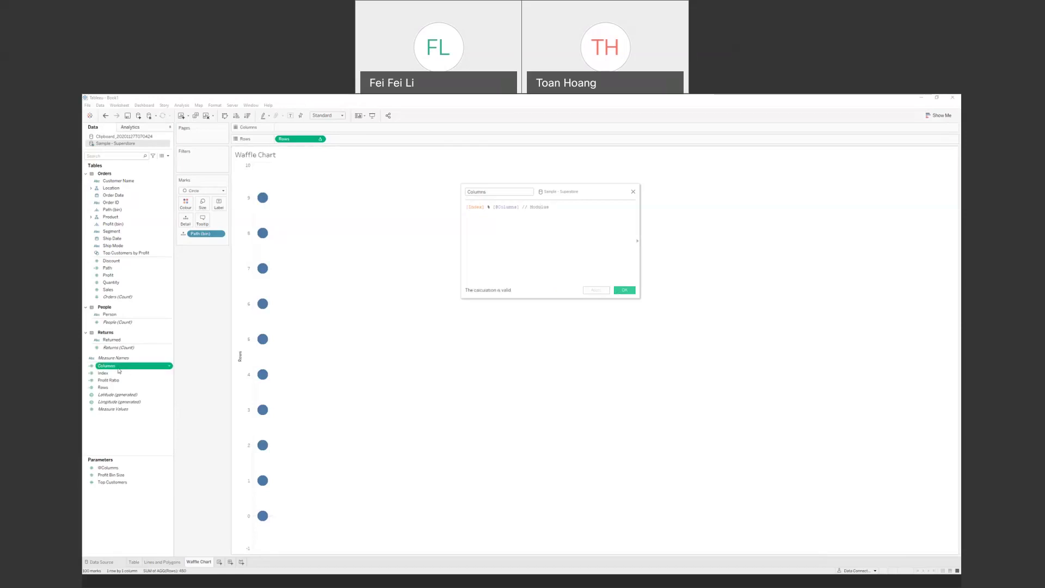
Step: Place the Columns calculation on the Columns shelf and compute it using Path (bin)
drag(119, 371, 306, 129)
drag(577, 197, 757, 176)
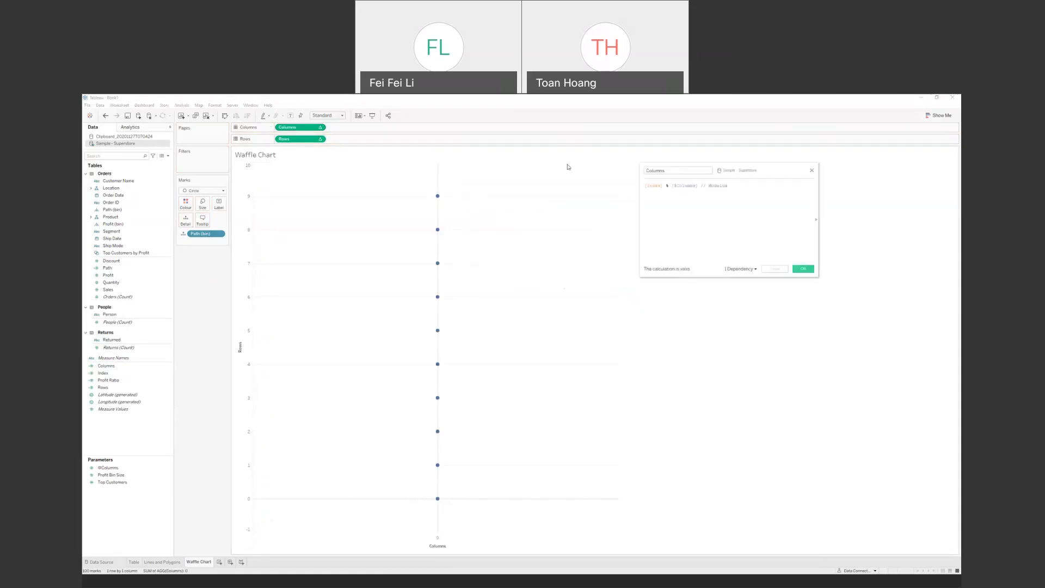
right_click(296, 131)
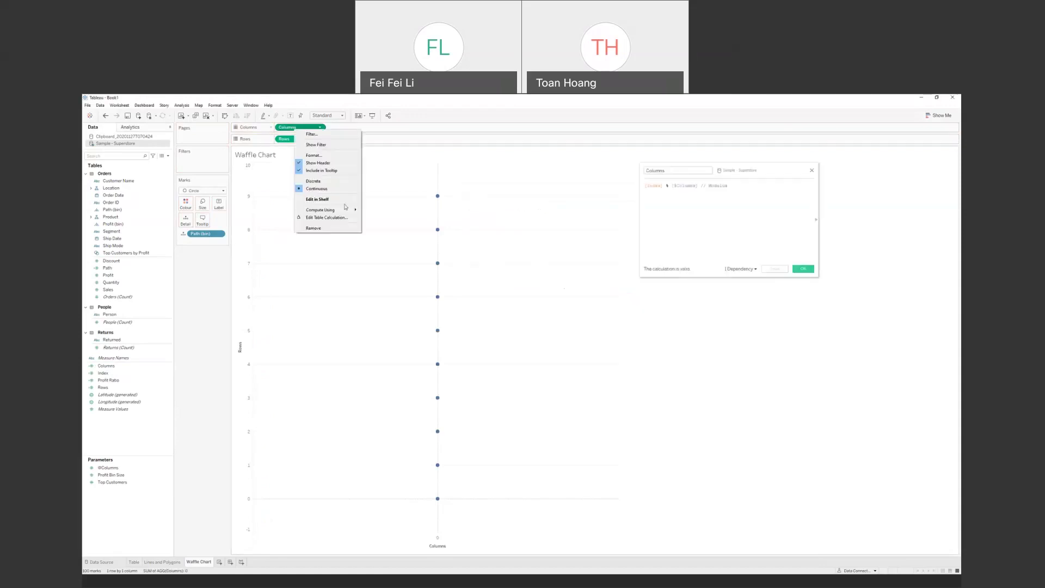
mouse_move(347, 209)
click(376, 226)
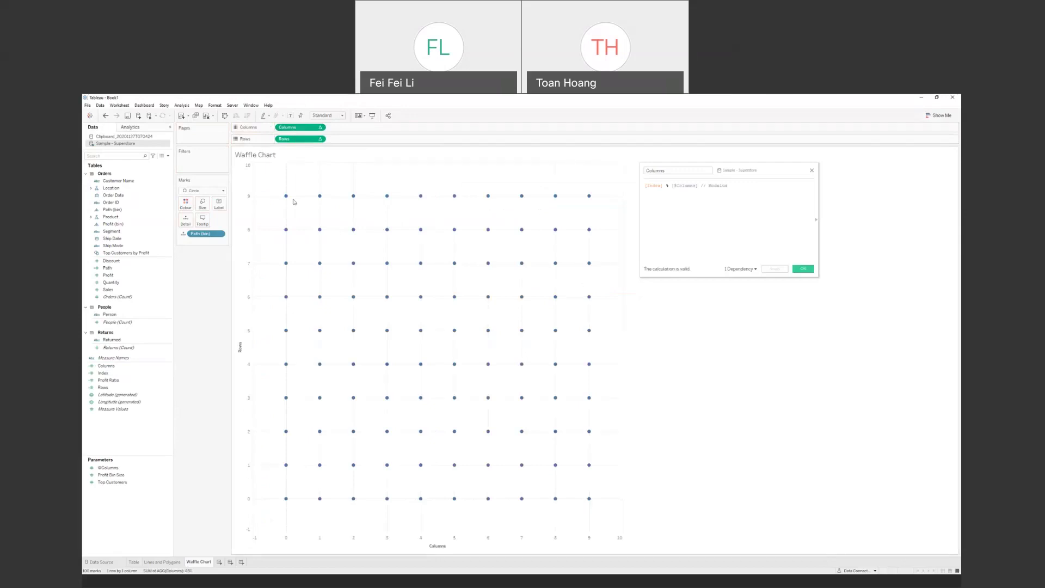
click(204, 206)
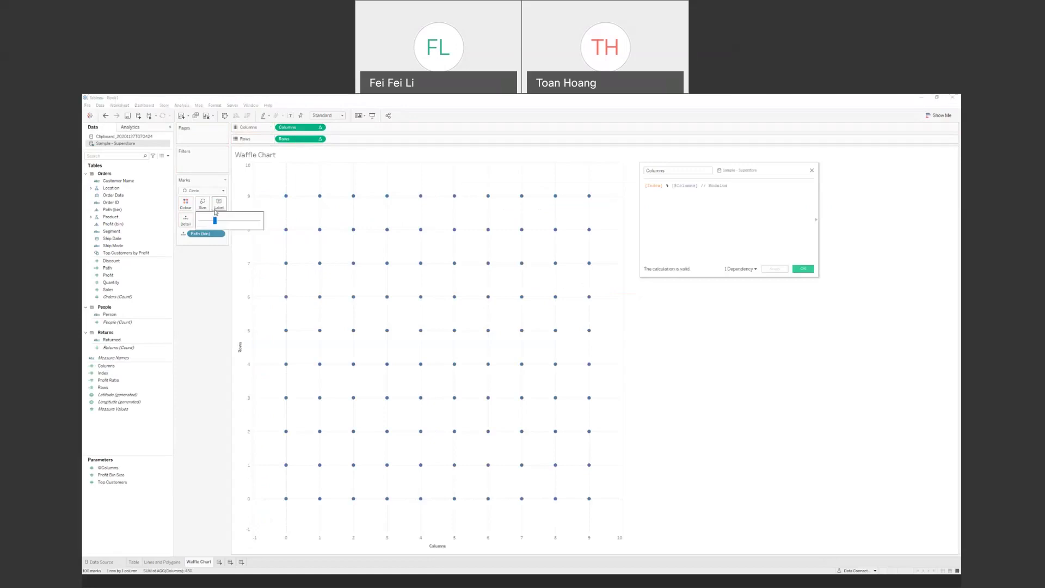
click(199, 277)
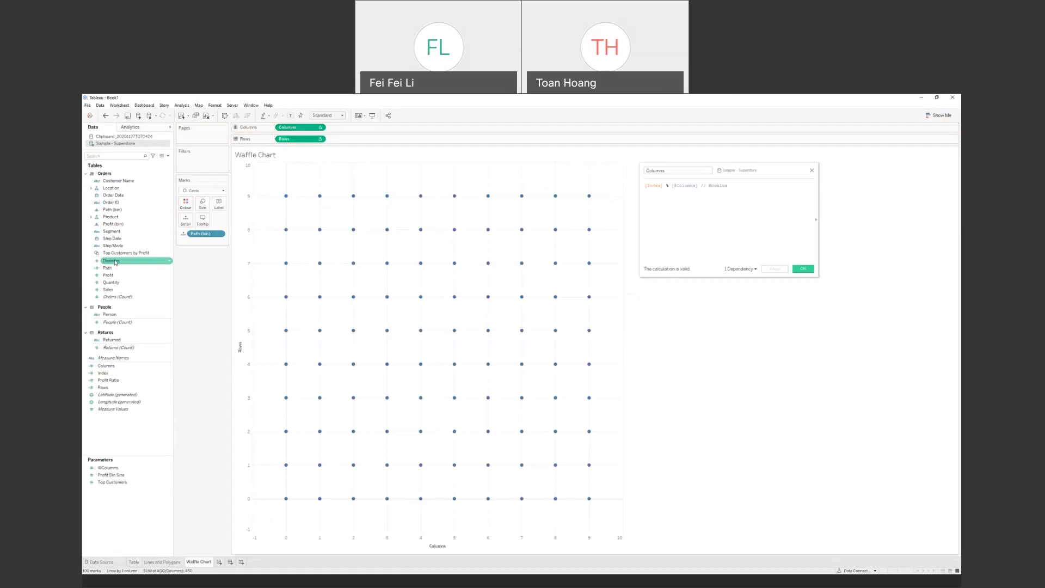
Step: Split the grid by Region, placing it ahead of Columns on the Columns shelf, and close the Columns calculation
click(91, 188)
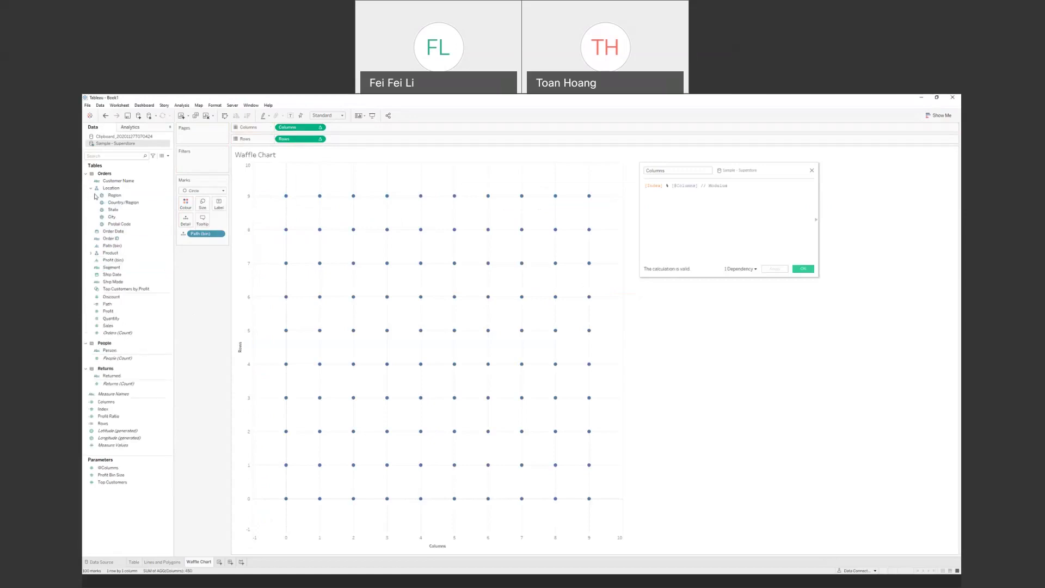
drag(115, 195, 277, 131)
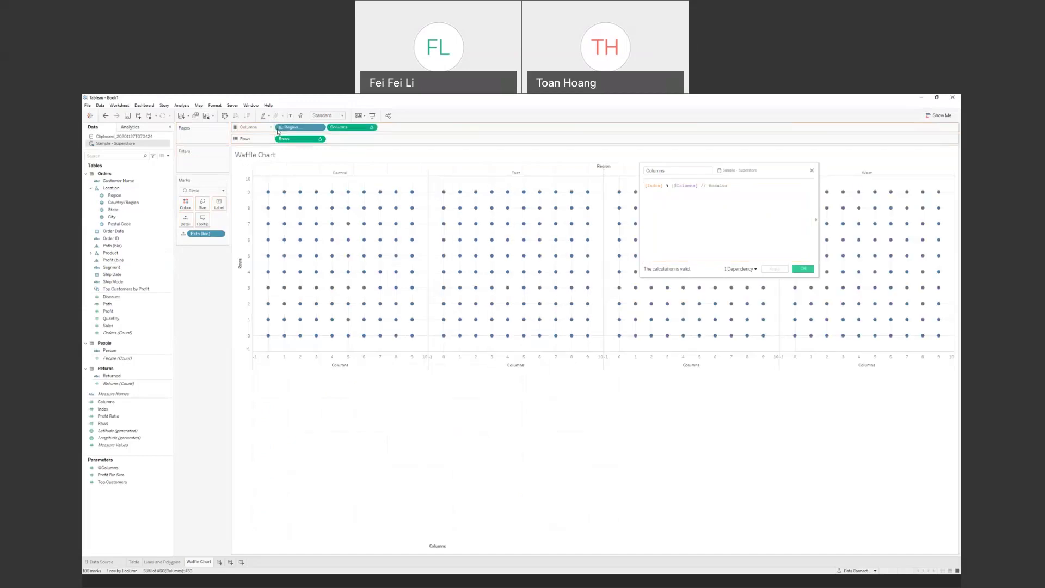
drag(743, 173, 507, 408)
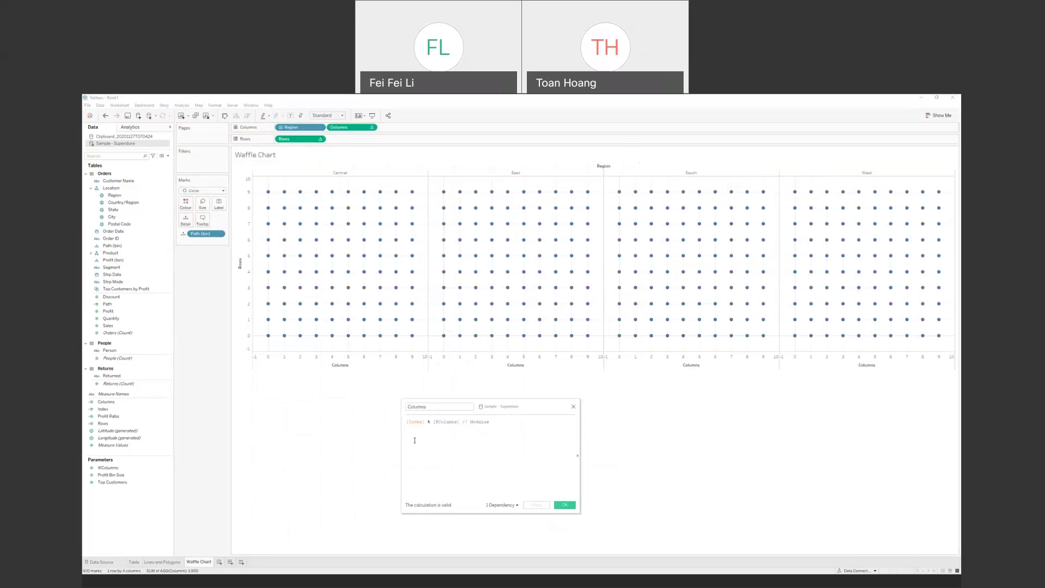
click(564, 503)
Step: Enlarge the waffle chart's marks and change their type from Circle to Square
click(202, 203)
click(231, 222)
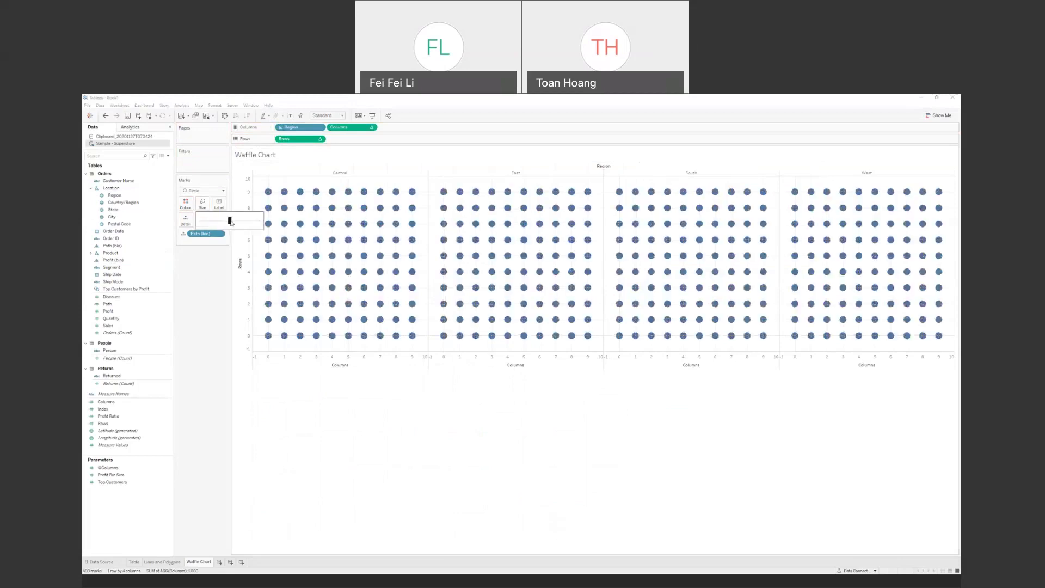
click(206, 191)
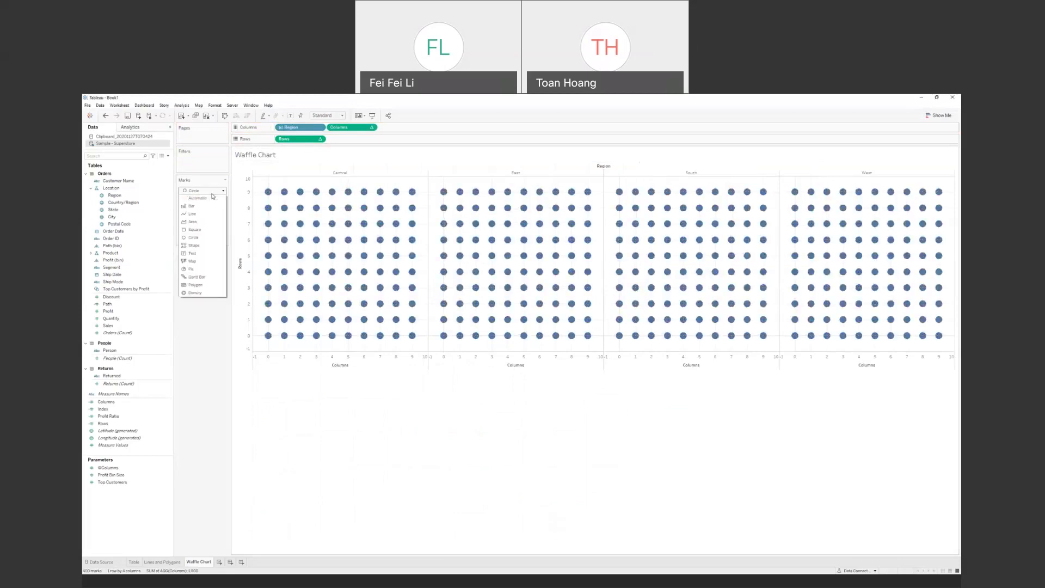
click(207, 229)
click(203, 202)
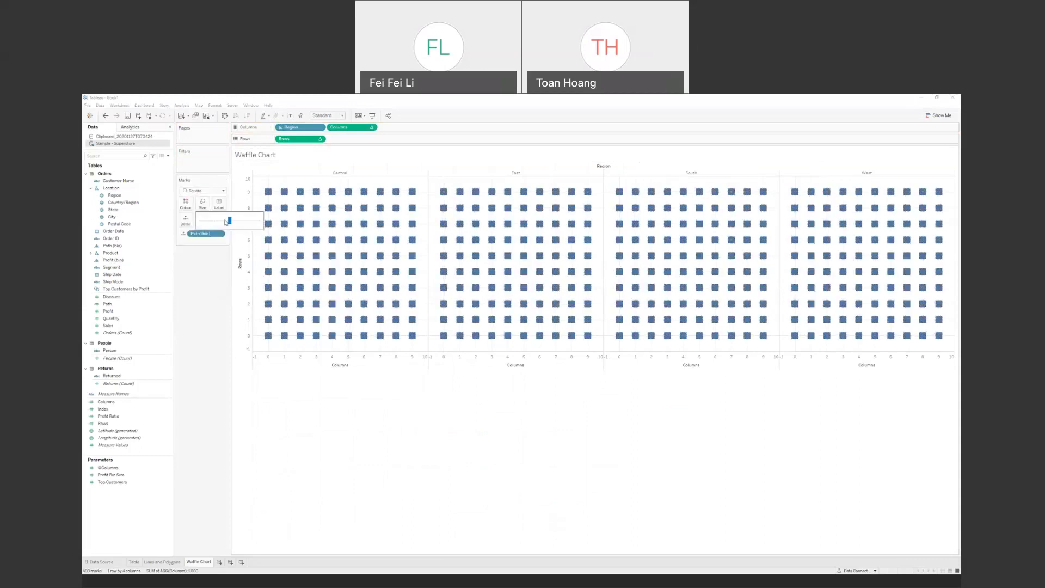
mouse_move(267, 241)
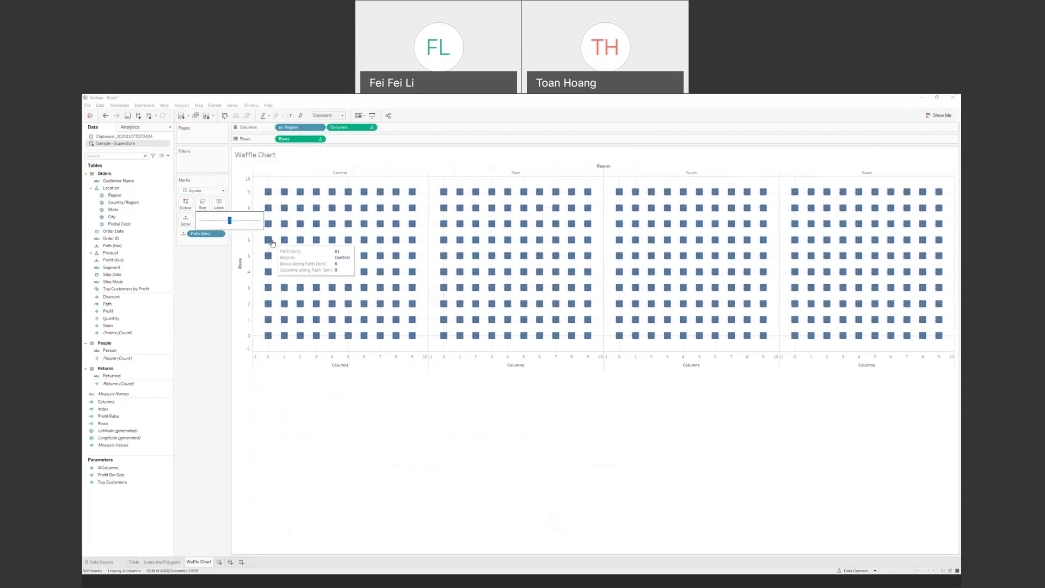
click(211, 306)
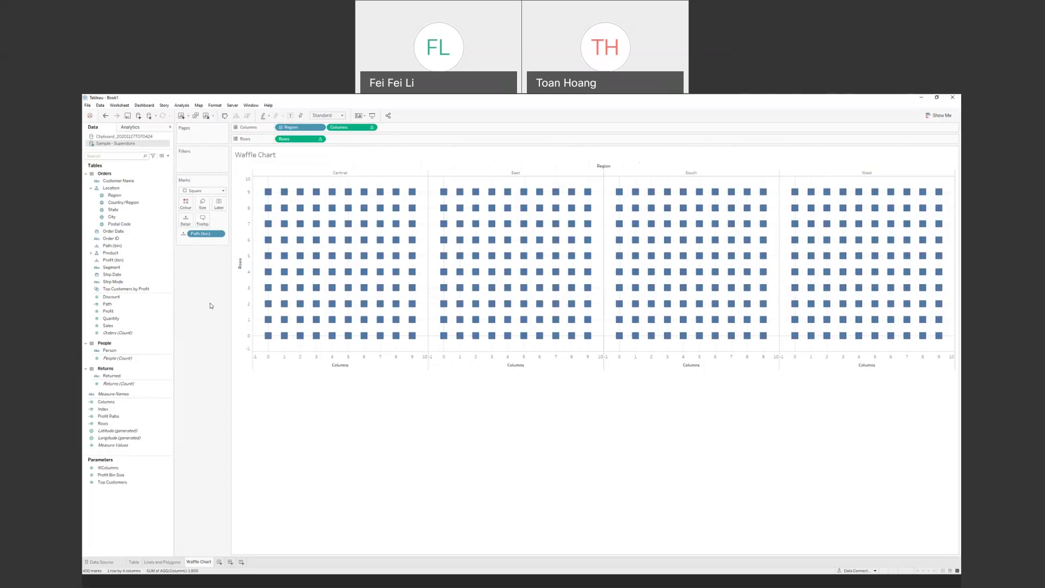
mouse_move(271, 193)
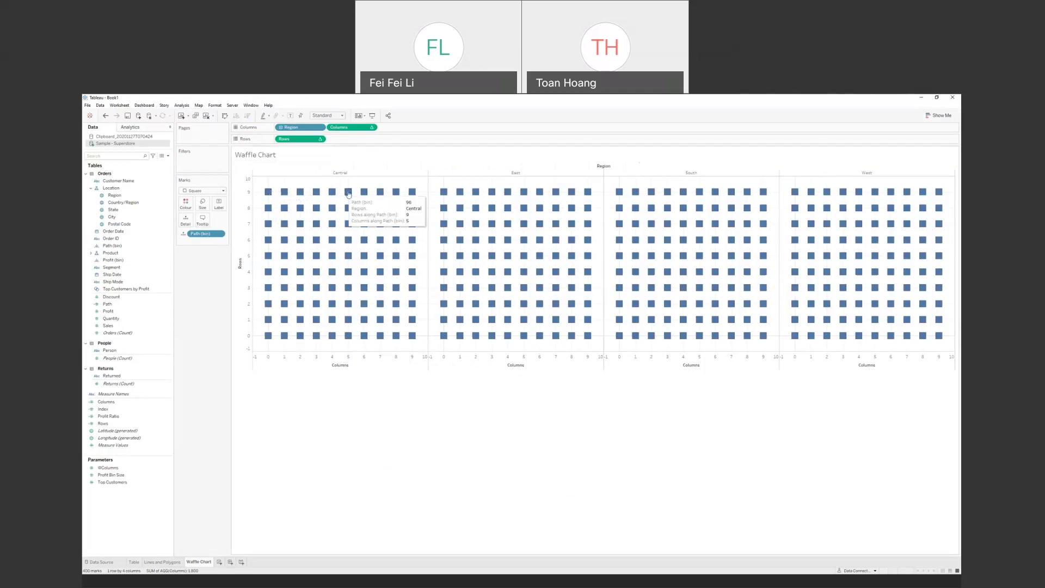
mouse_move(412, 256)
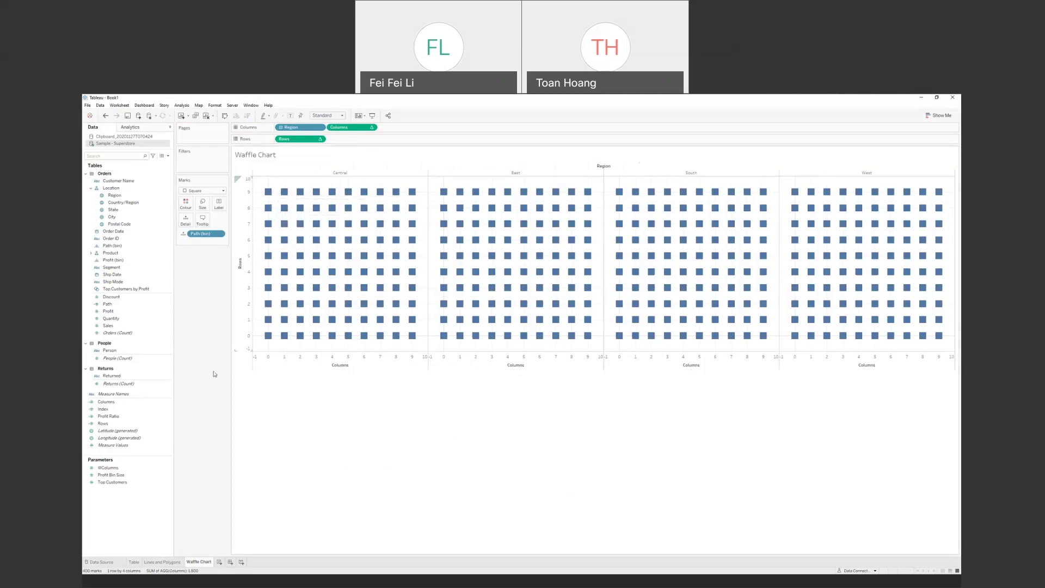
Step: Create a calculated field TC_Sales with the formula WINDOW_SUM(SUM([Sales]))
click(115, 482)
right_click(127, 497)
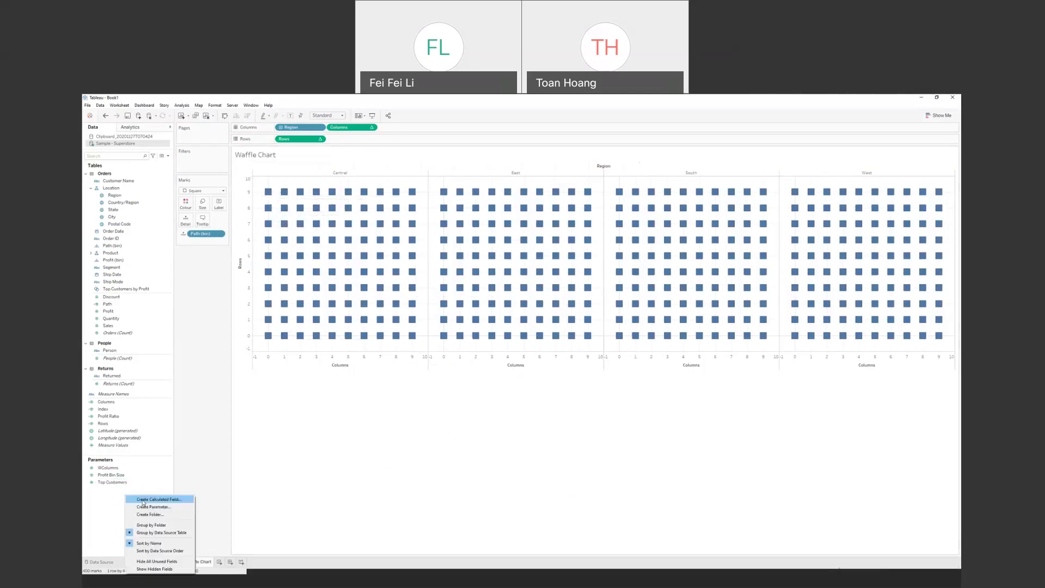
click(143, 501)
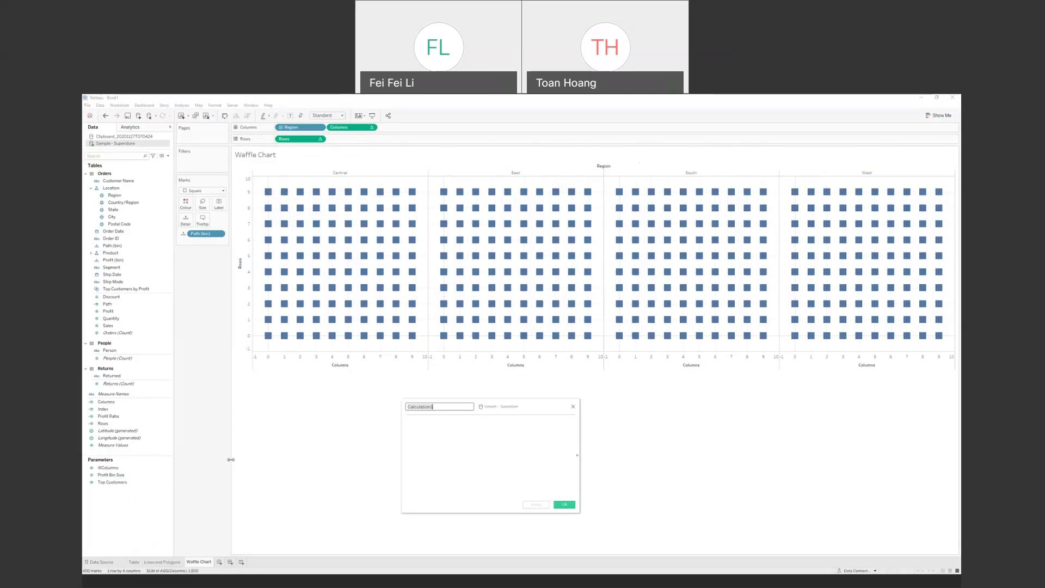
text(TC_Sales)
text(windo)
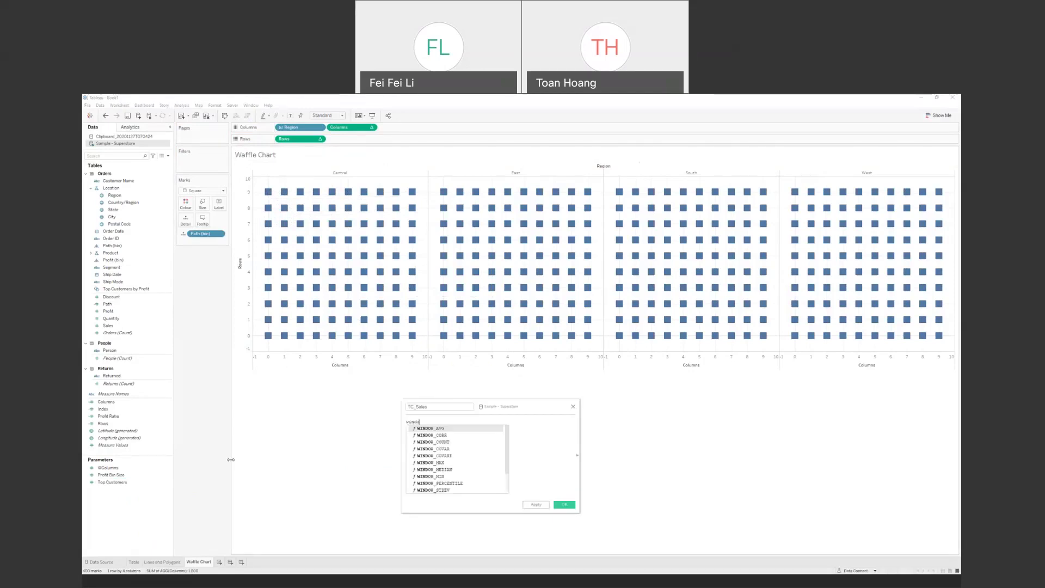
text(w_sum)
key(Return)
text(SUM(sales)
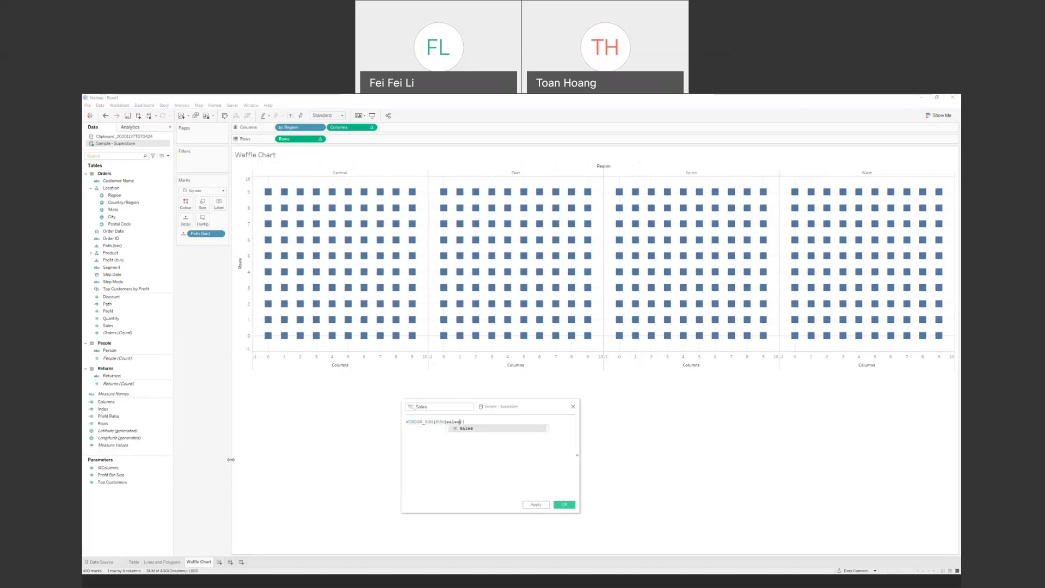
key(Return)
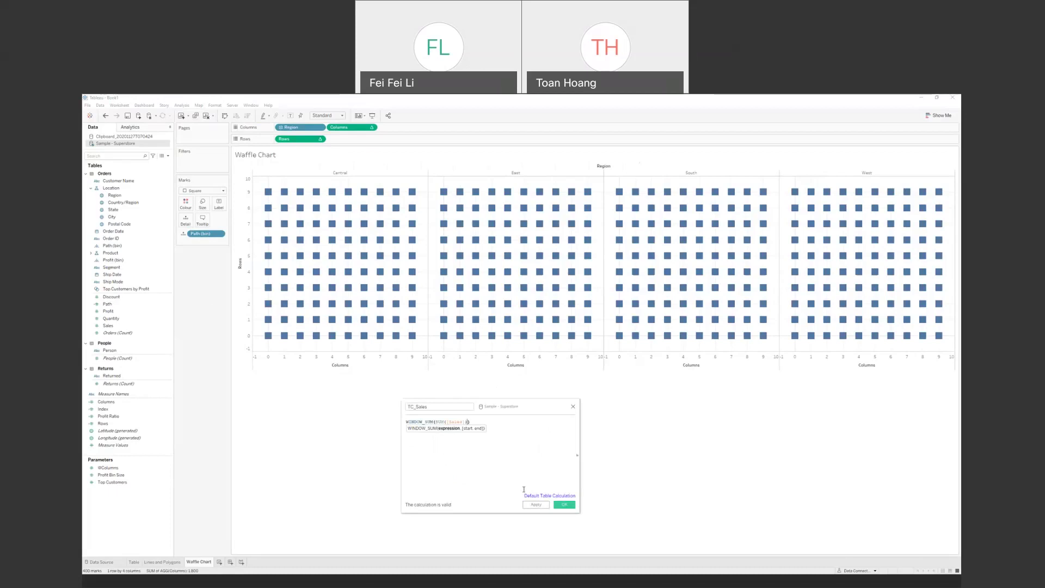
click(539, 506)
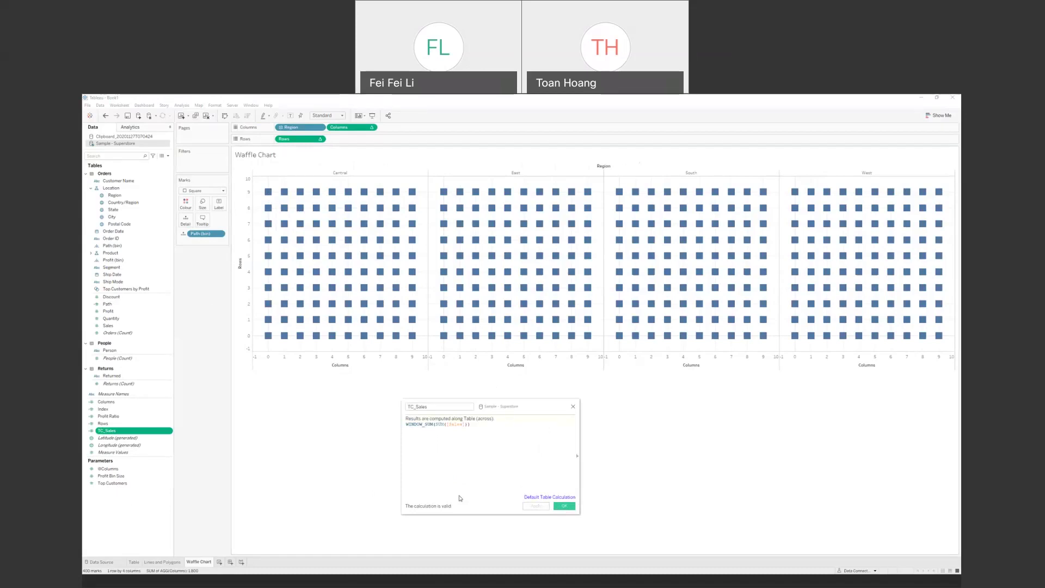
click(564, 506)
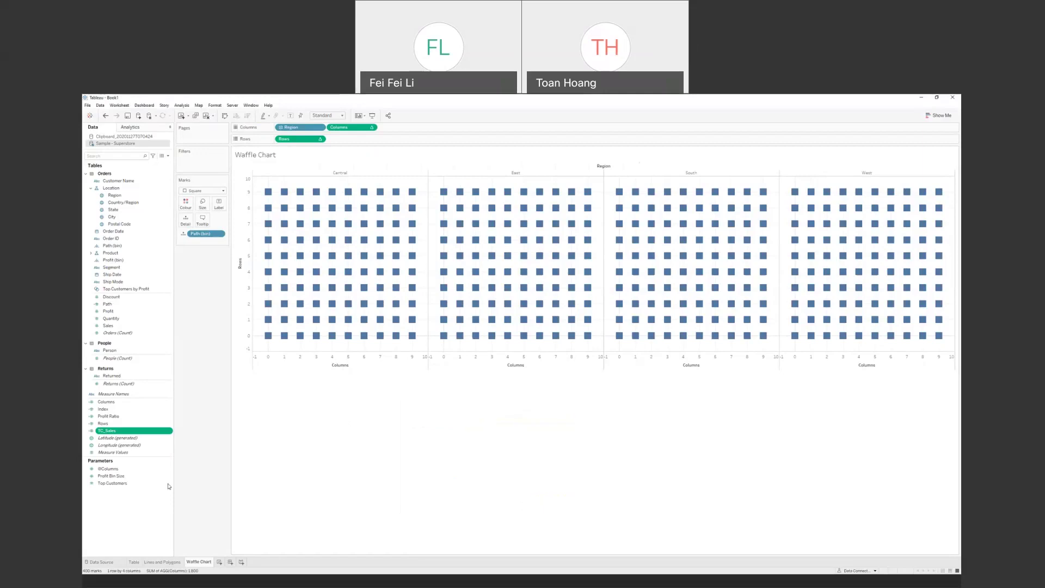
Step: Create a second calculated field named TC_Total Sales, also with the formula WINDOW_SUM(SUM([Sales]))
right_click(141, 495)
click(152, 499)
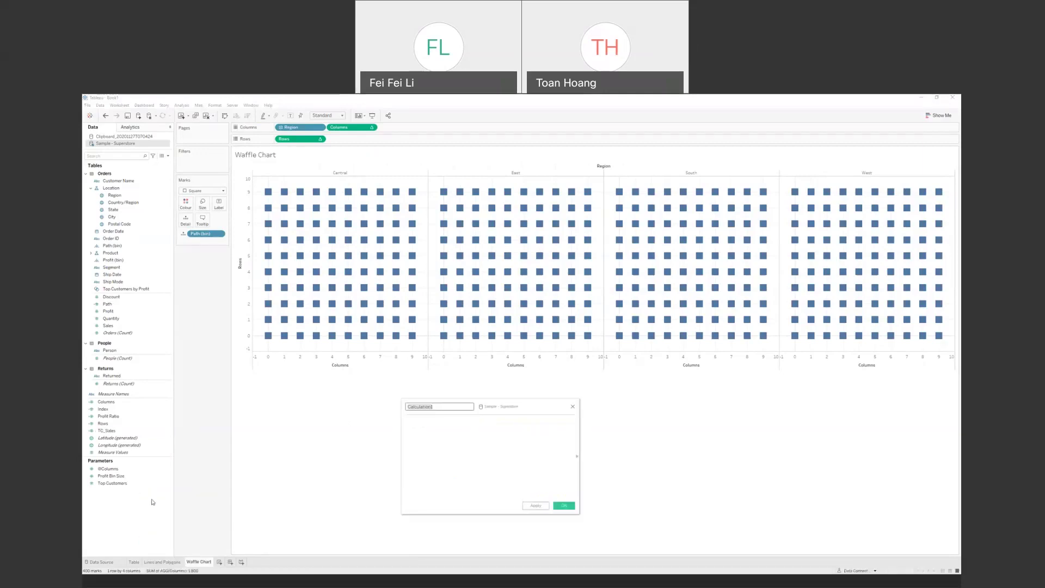
text(TC_Total Sales)
key(Tab)
text(w)
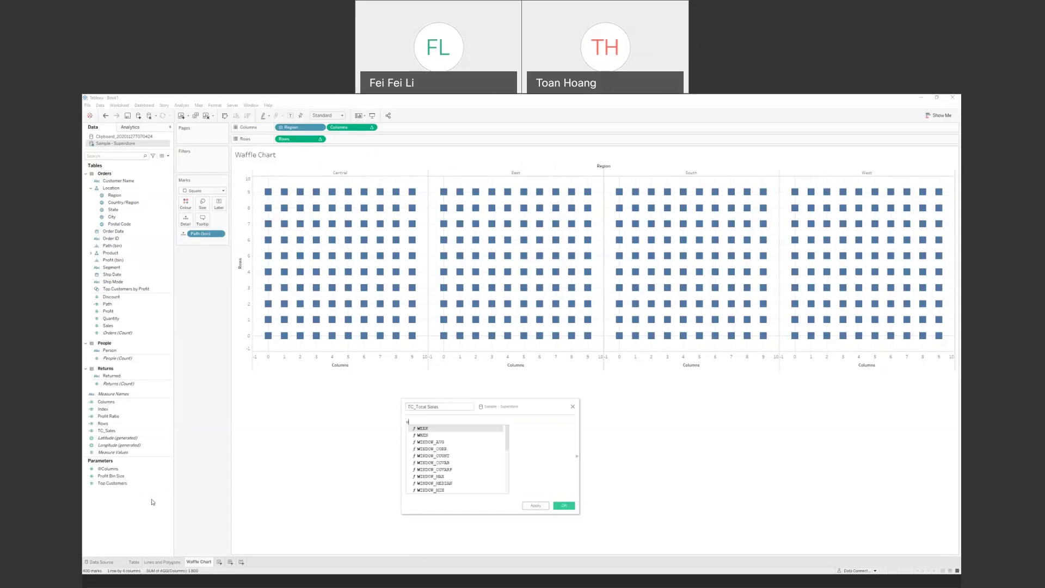
text(indow_su)
key(Return)
text(SU)
key(Return)
text(Sa)
key(Return)
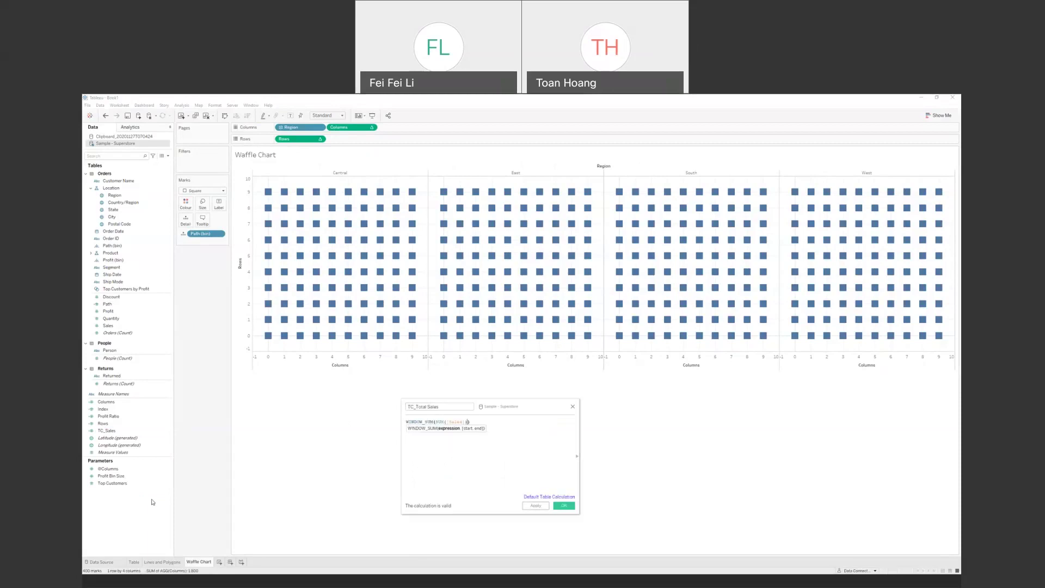
click(536, 505)
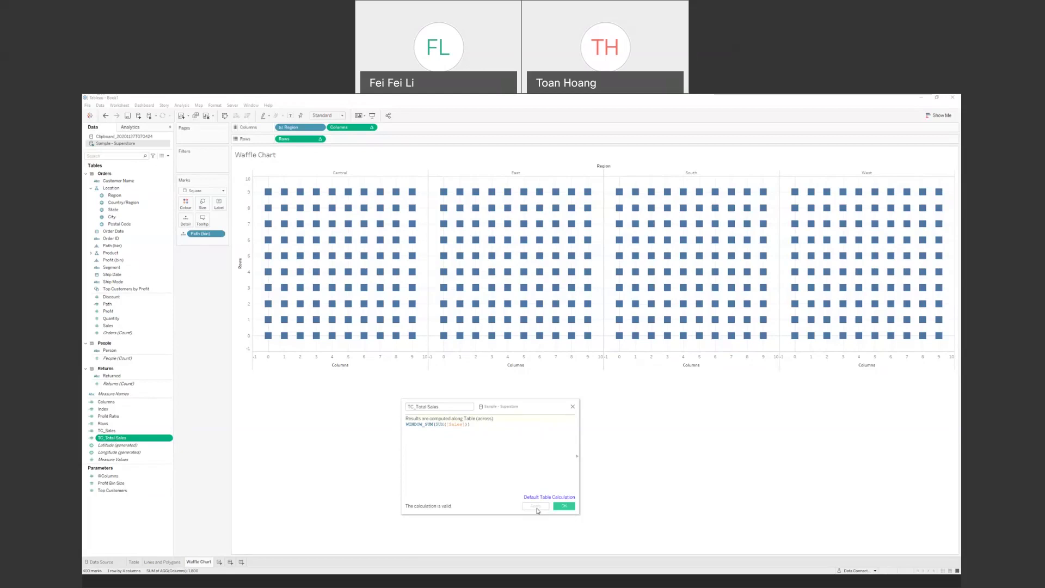
click(560, 506)
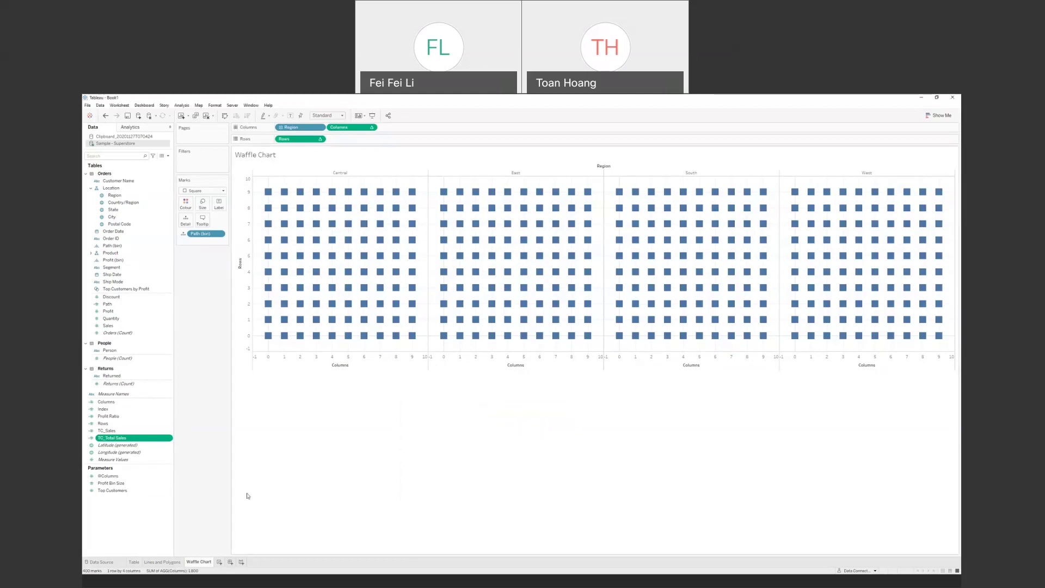
Step: Create a calculated field TC_Percentage that divides TC_Sales by TC_Total Sales: [TC_Sales] / [TC_Total Sales]
right_click(125, 514)
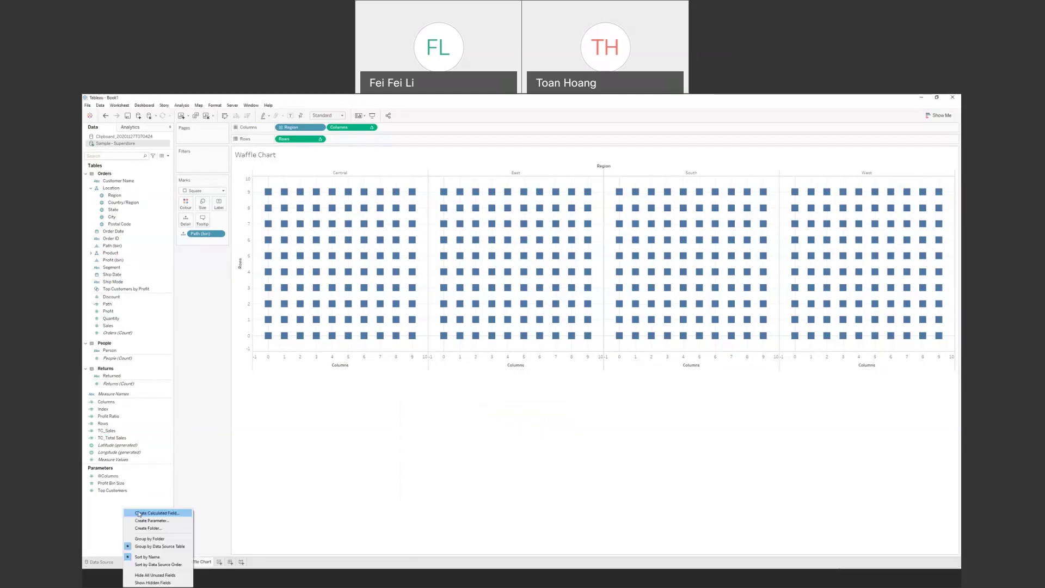
click(139, 513)
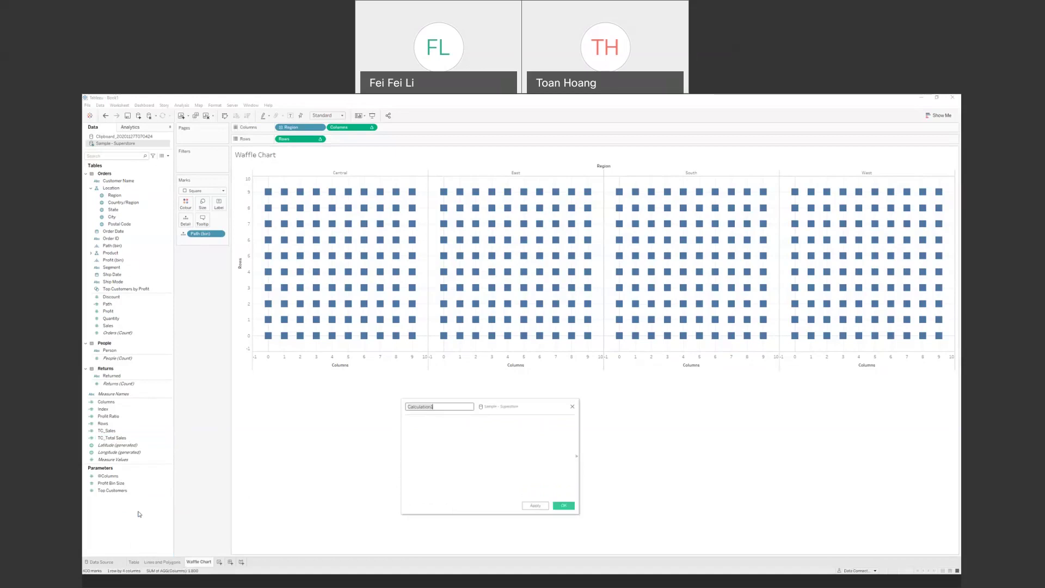
text(TC_Percentage)
key(Tab)
text(tc)
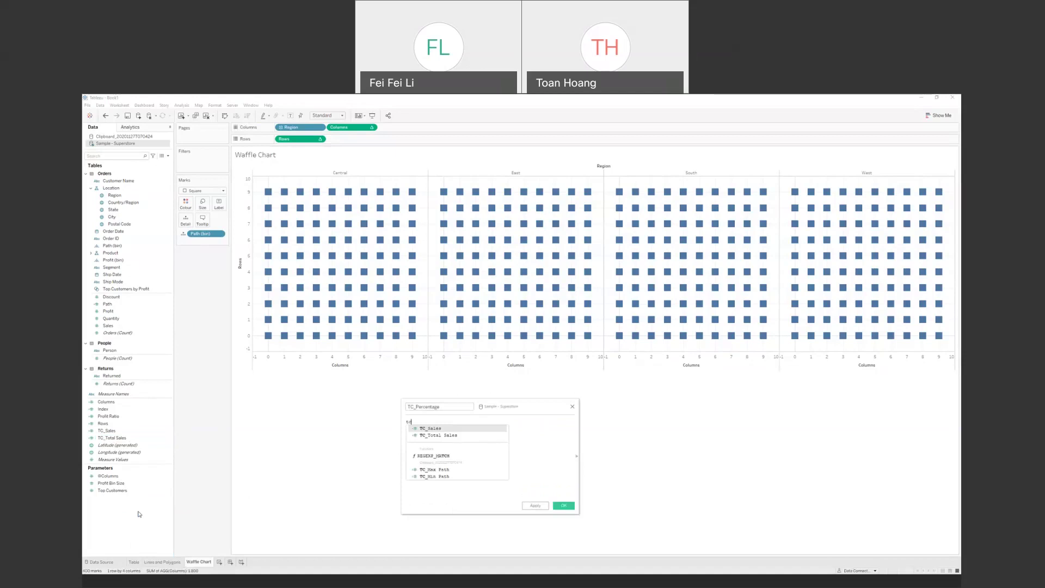
key(Return)
text(/ tc)
key(Down)
key(Return)
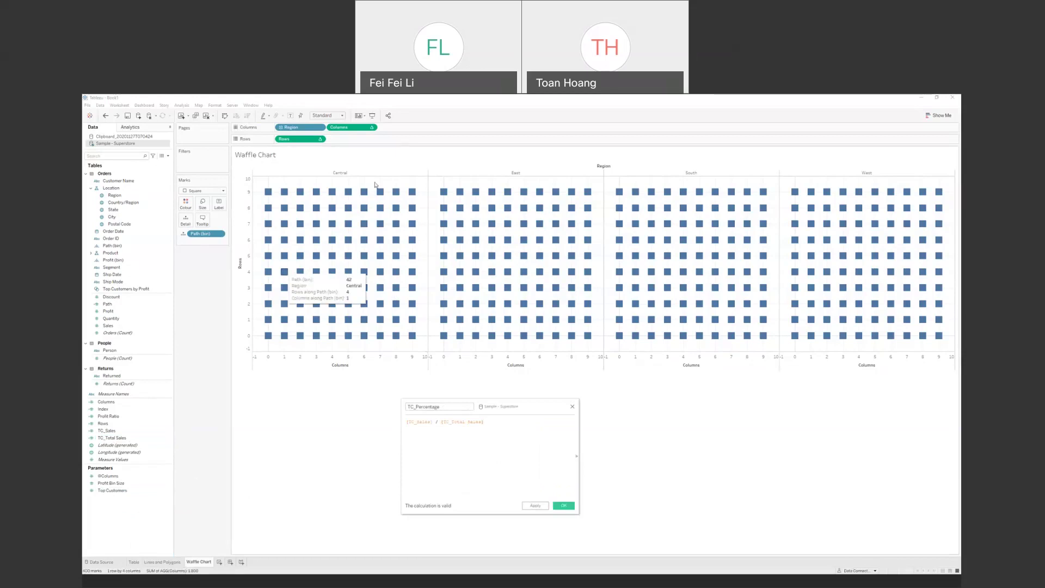
click(536, 506)
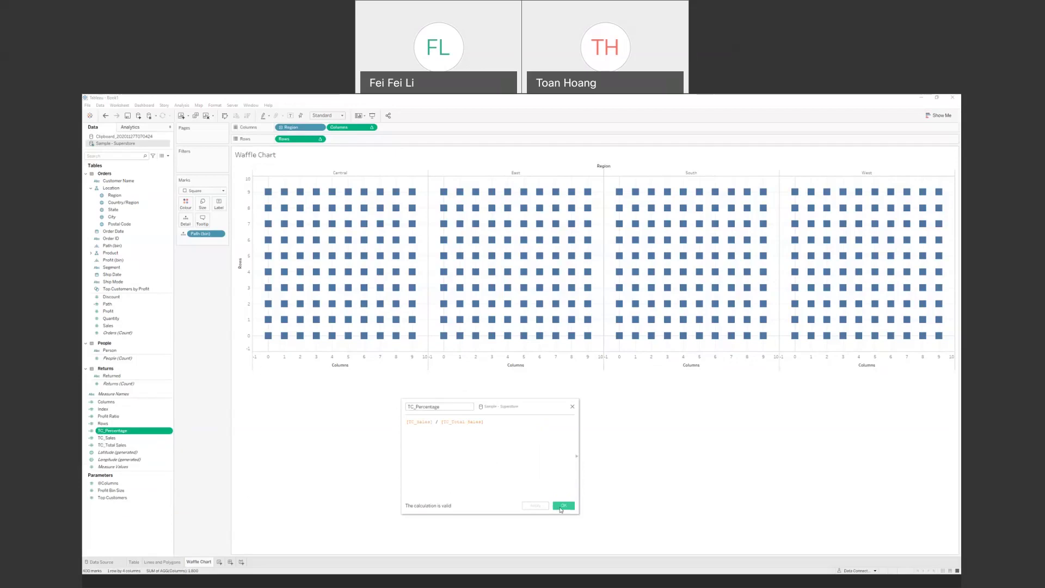
click(563, 506)
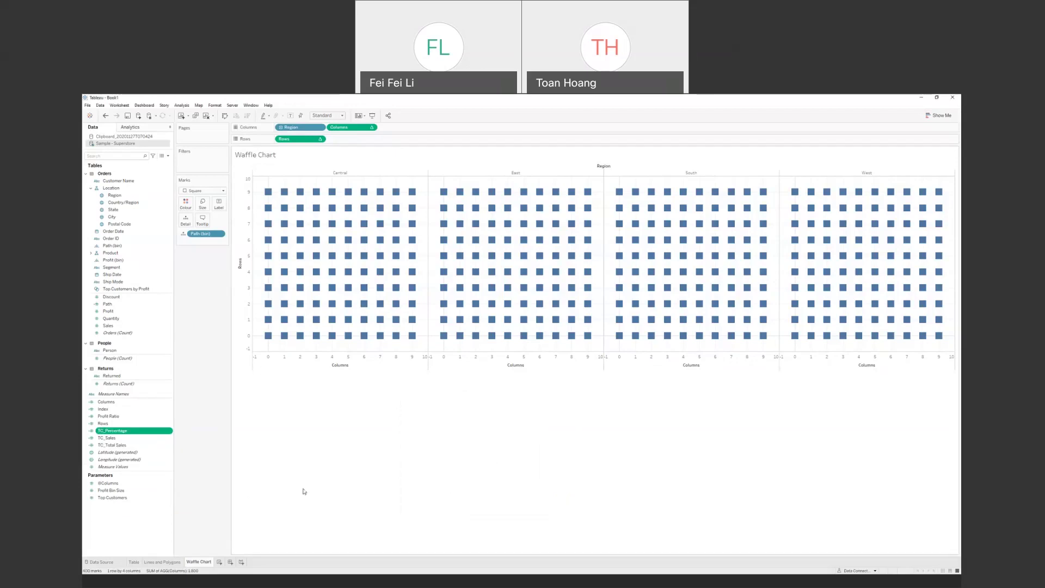
click(154, 522)
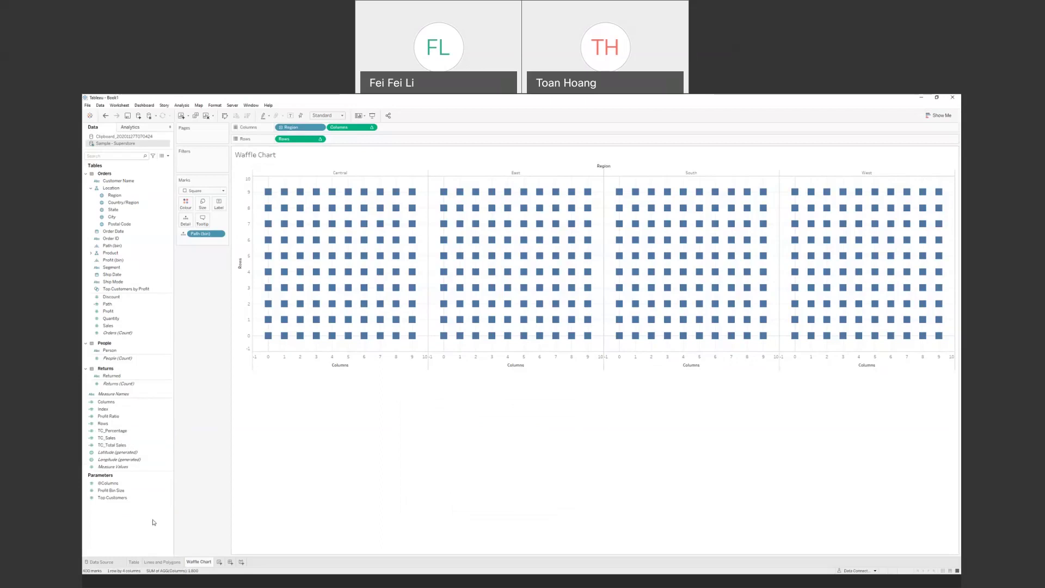
click(128, 437)
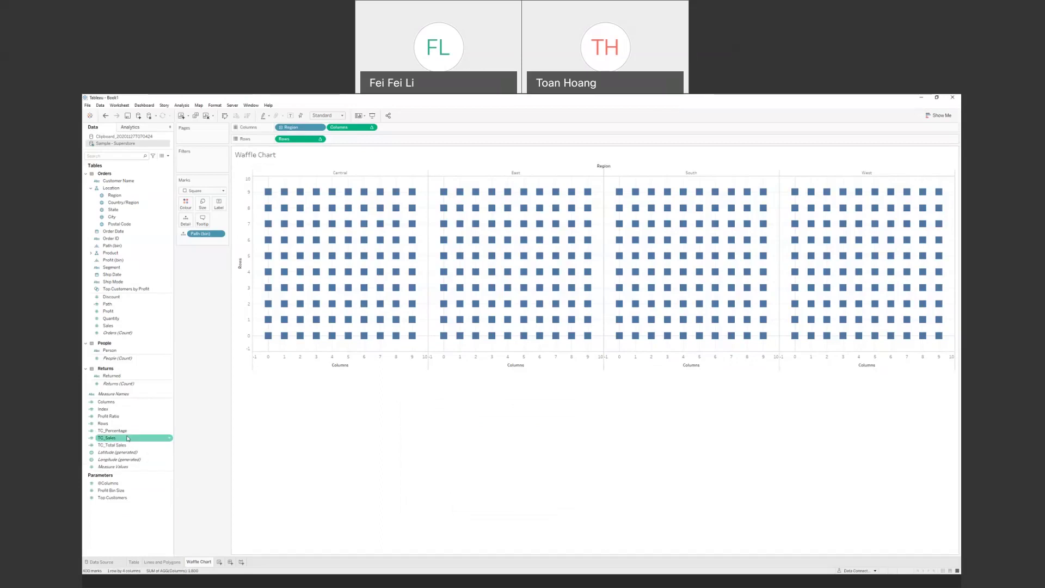
click(170, 276)
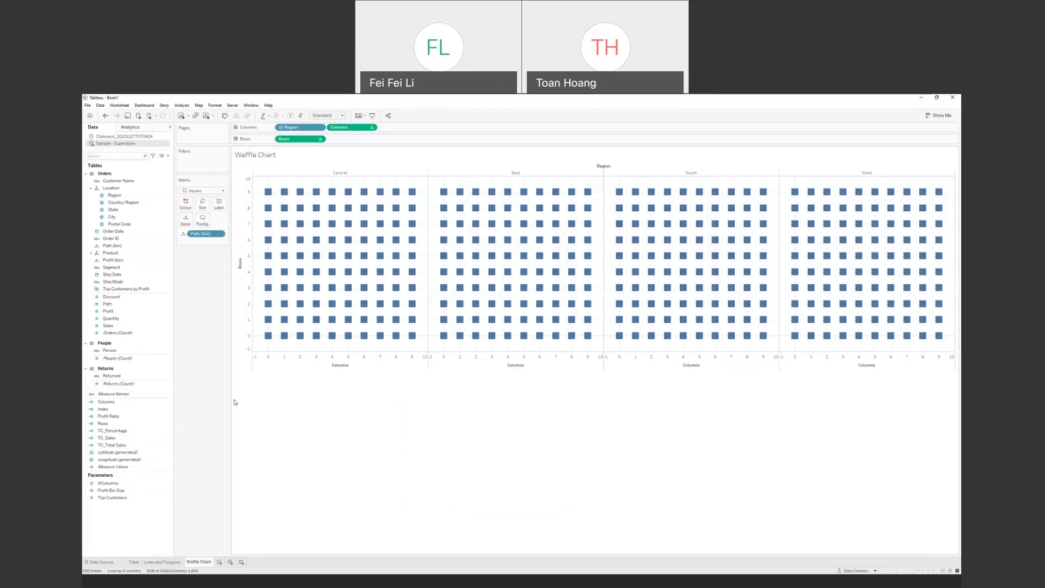
Step: Place TC_Percentage on the Columns shelf between Region and Columns and convert it to discrete
click(137, 431)
drag(114, 435, 331, 129)
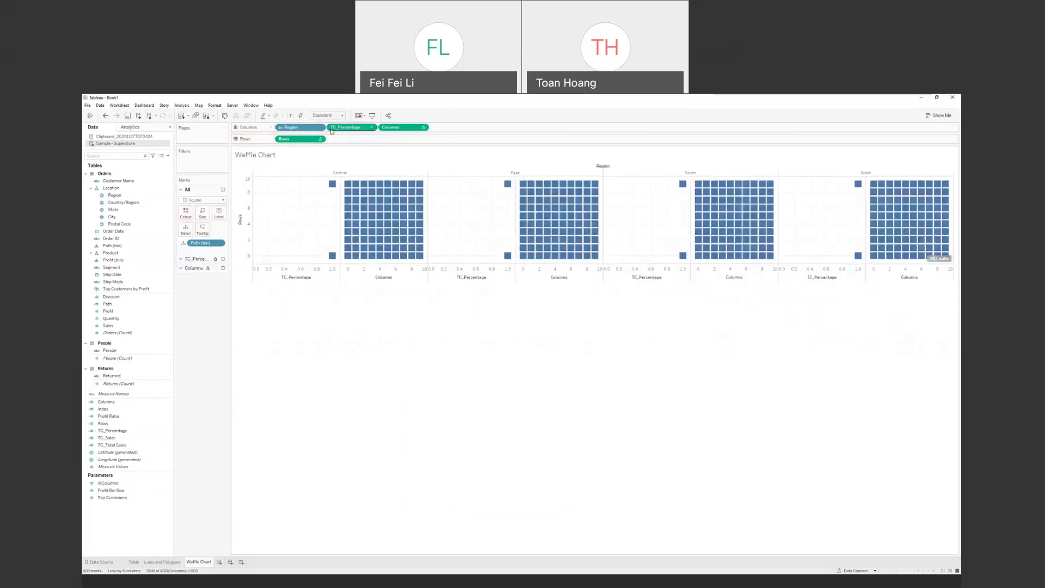
right_click(347, 129)
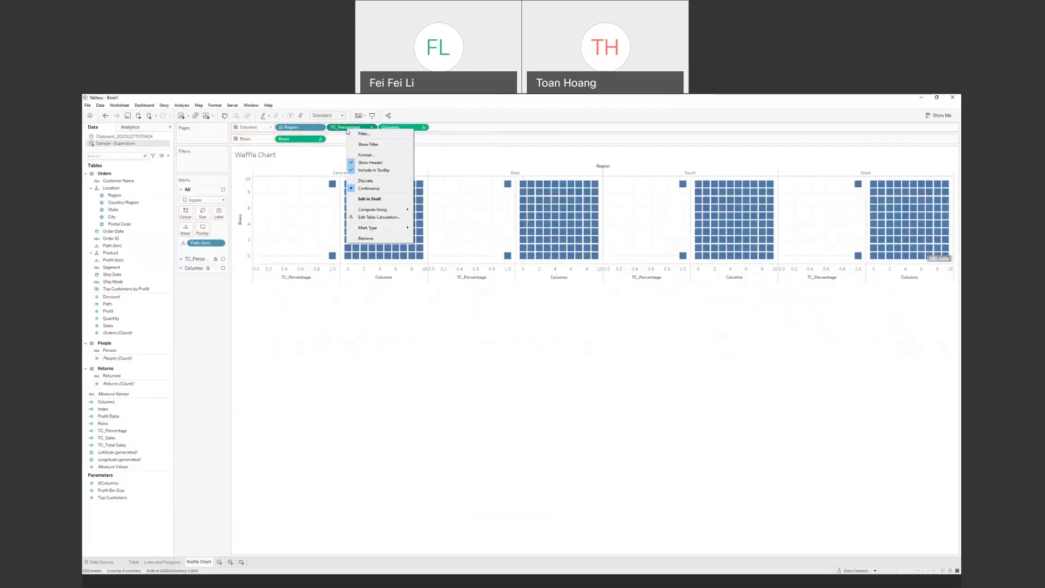
click(381, 181)
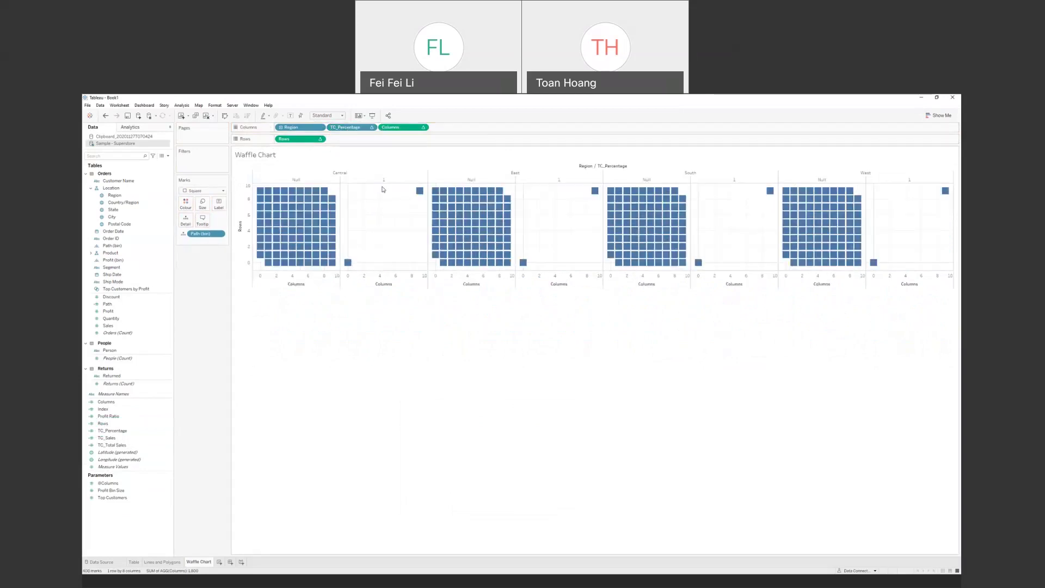
Step: Compute TC_Percentage on the Columns shelf using Path (bin)
right_click(348, 128)
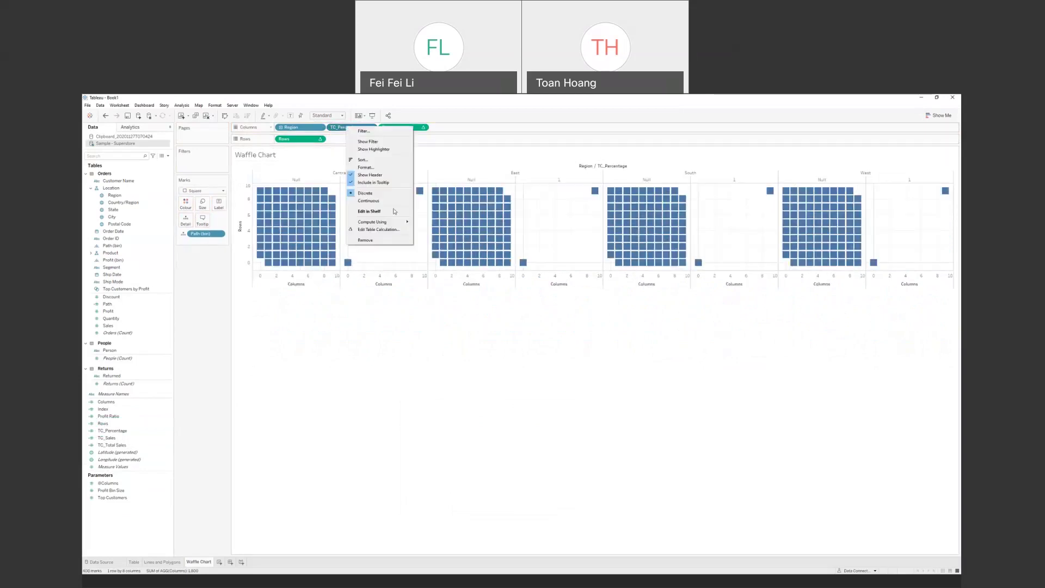
mouse_move(400, 222)
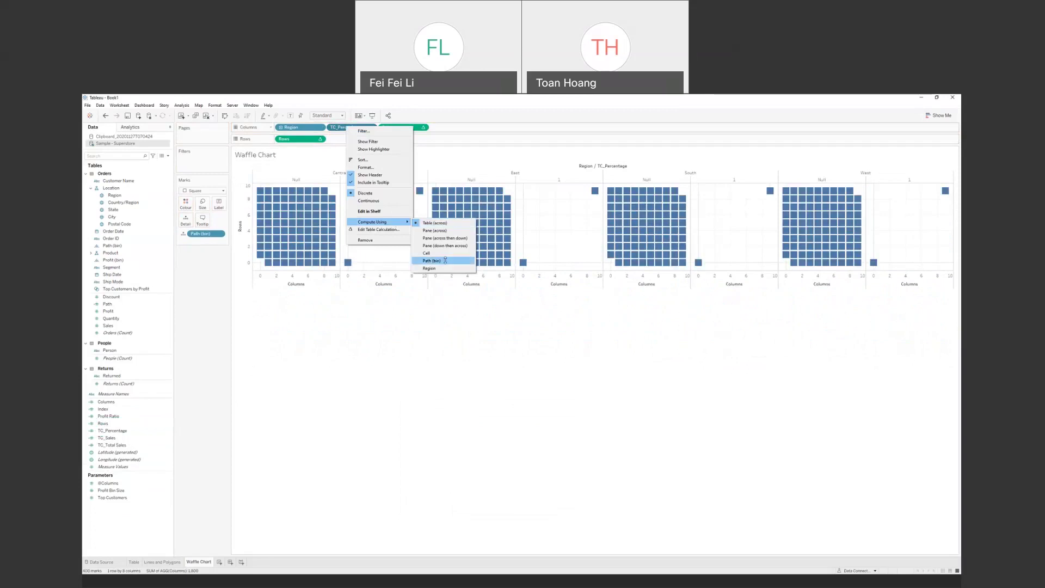
click(446, 261)
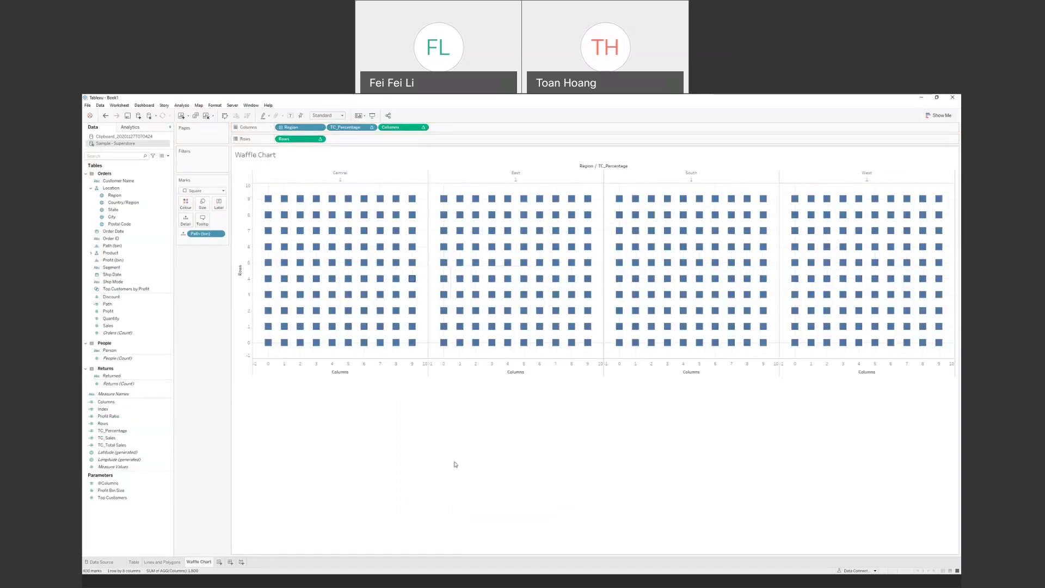
click(350, 180)
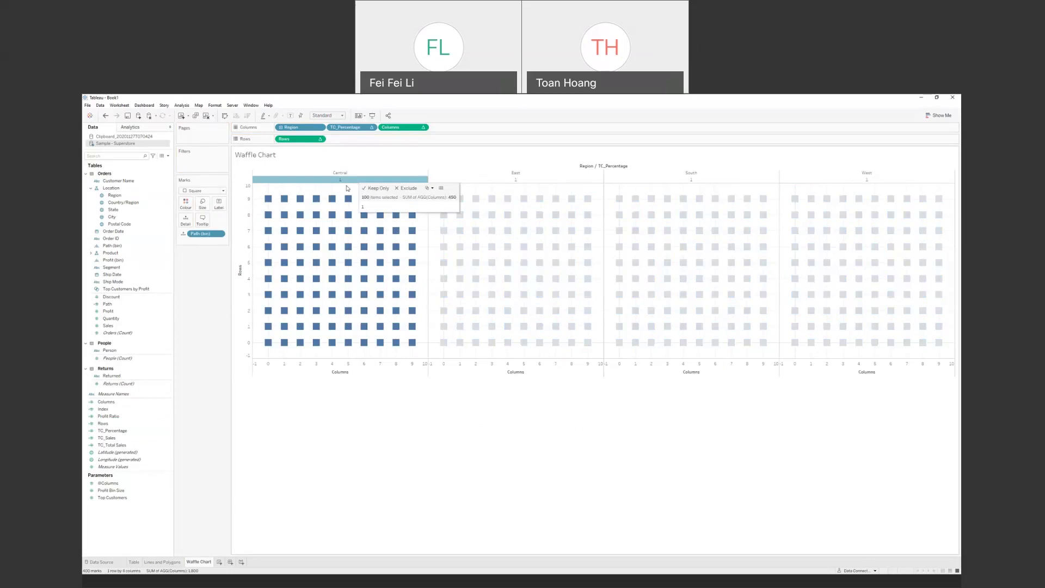
right_click(350, 129)
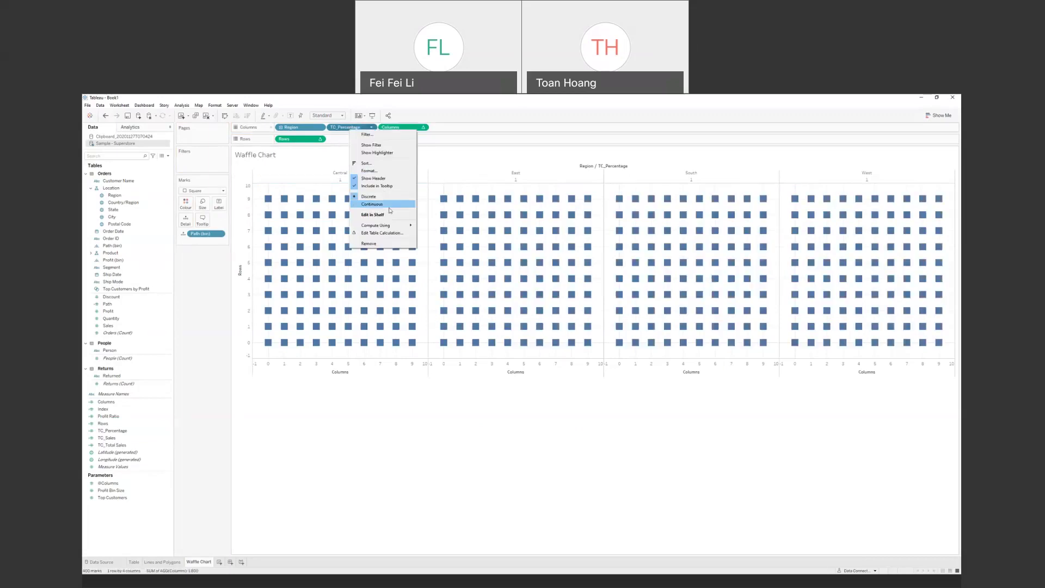
mouse_move(392, 226)
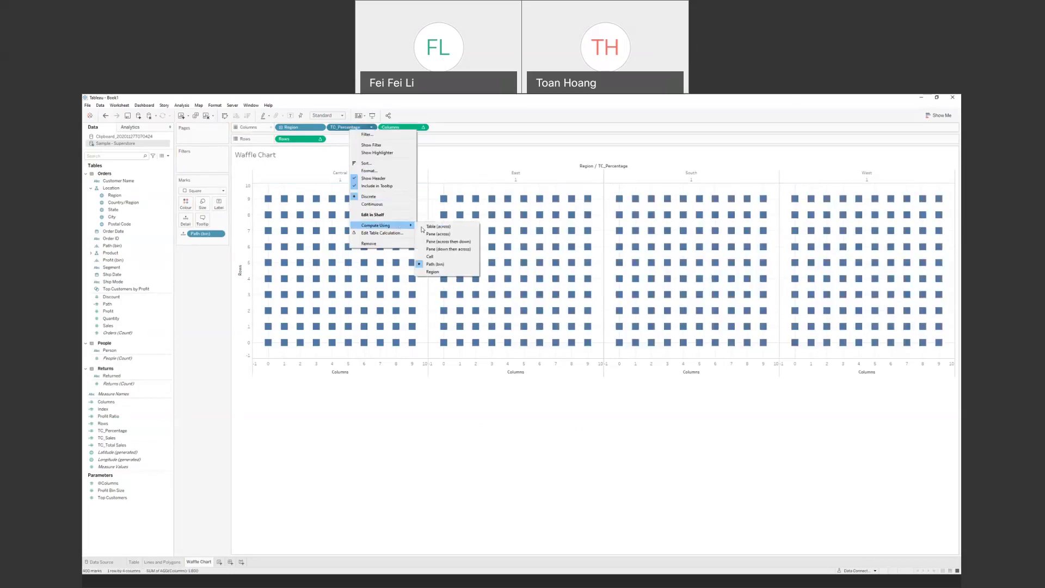
click(479, 442)
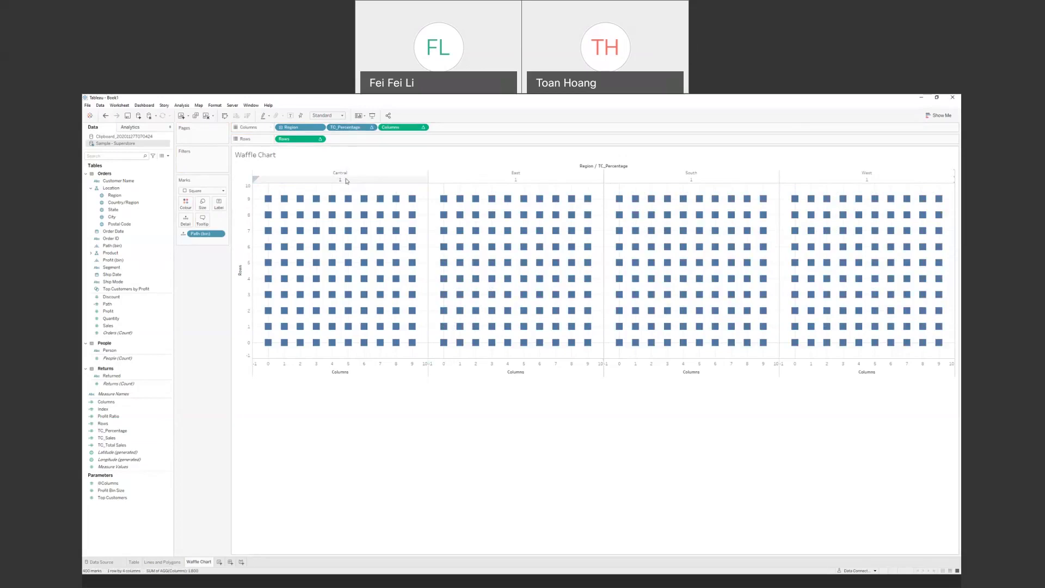
click(129, 438)
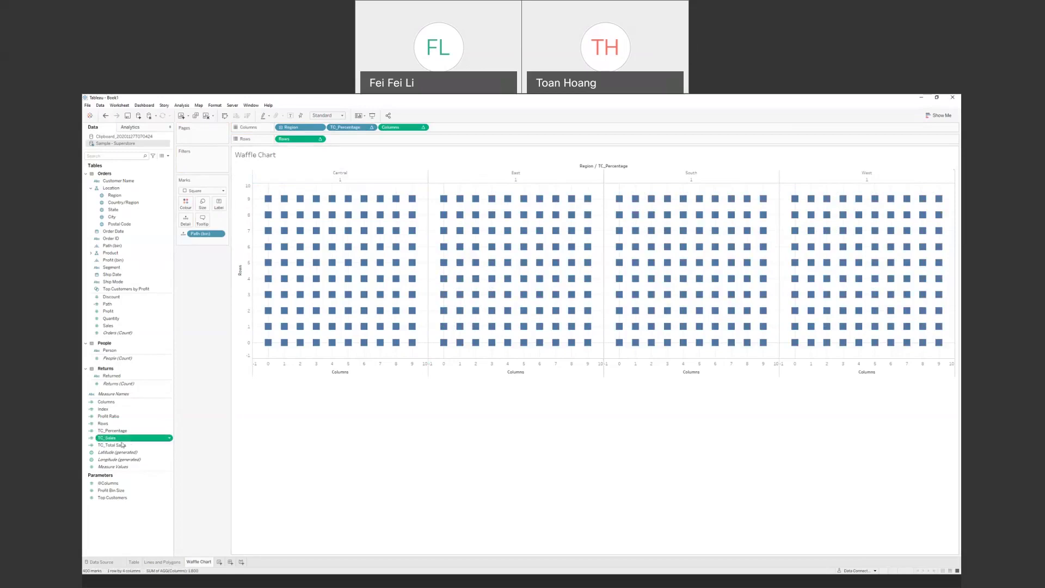
click(121, 446)
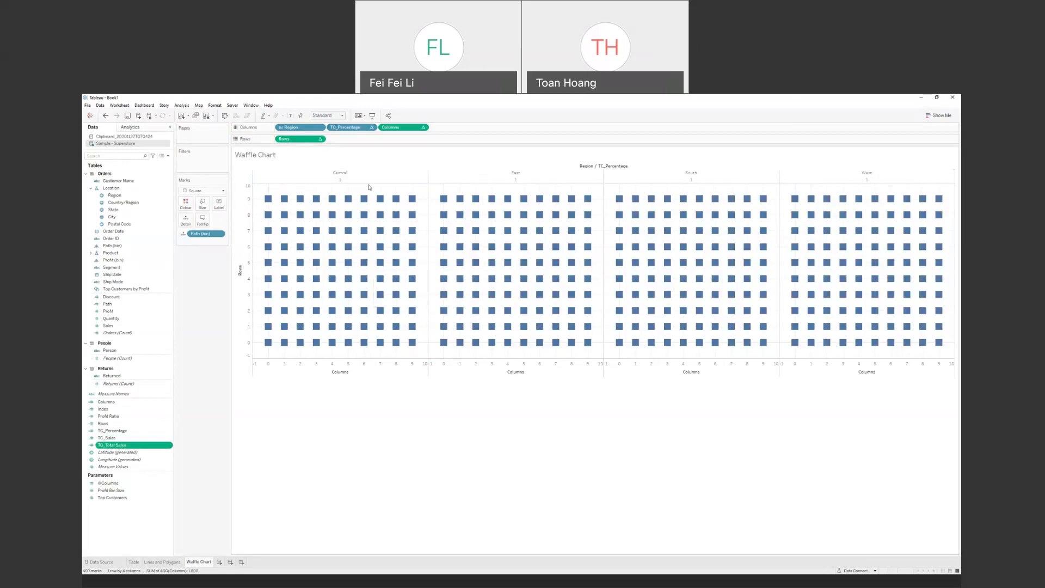
Step: Heighten the TC_Percentage header row and set its nested TC_Total Sales calculation to compute over both Path (bin) and Region
drag(373, 187, 373, 196)
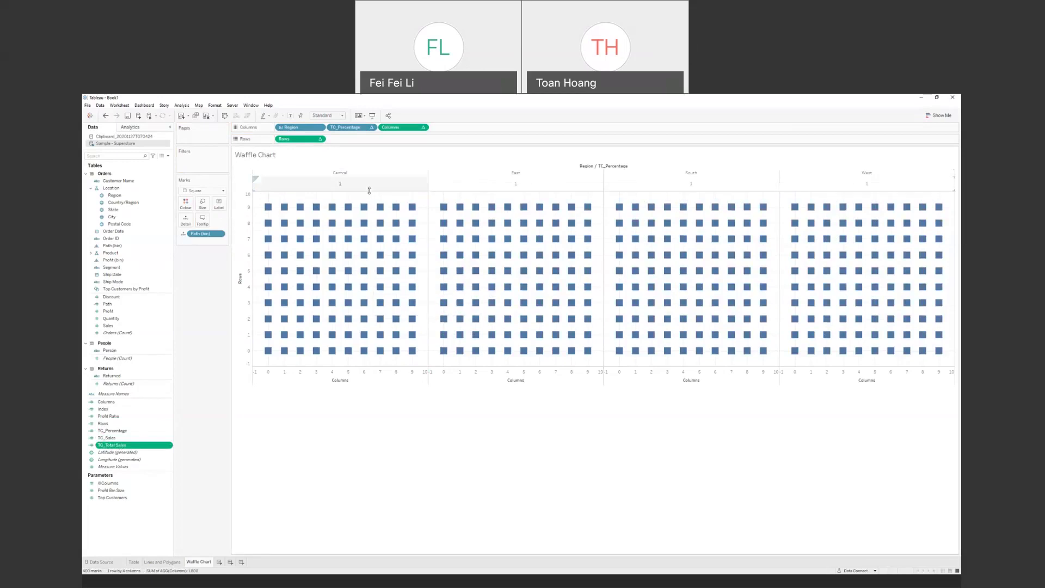
click(357, 128)
right_click(357, 129)
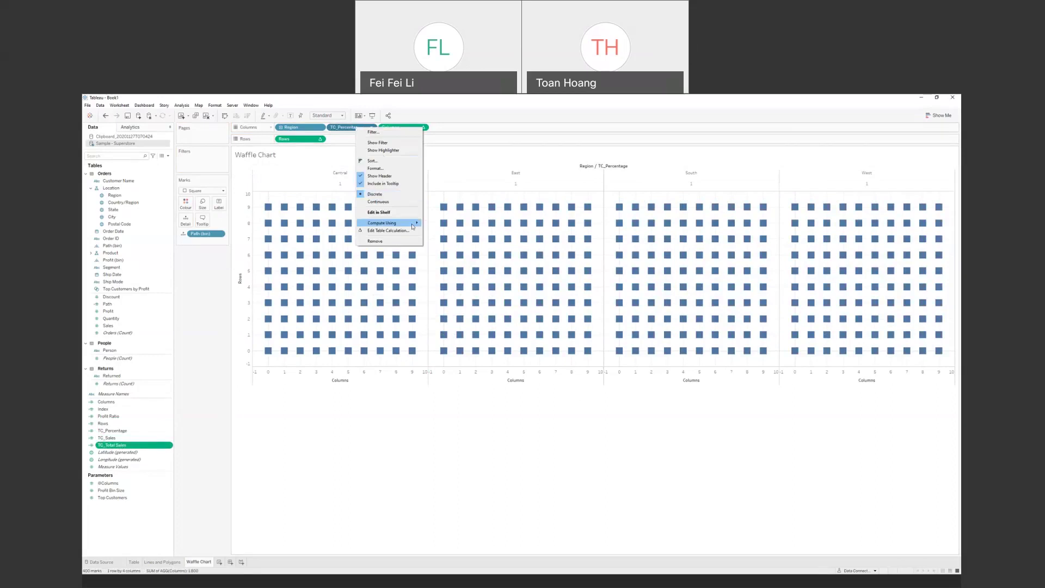
click(405, 233)
click(392, 265)
click(394, 277)
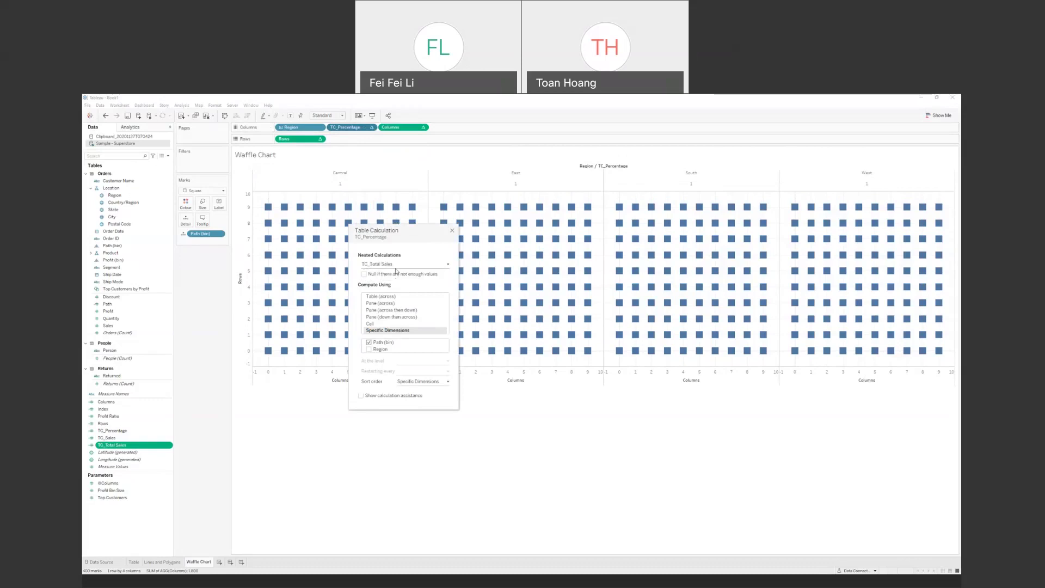
click(395, 265)
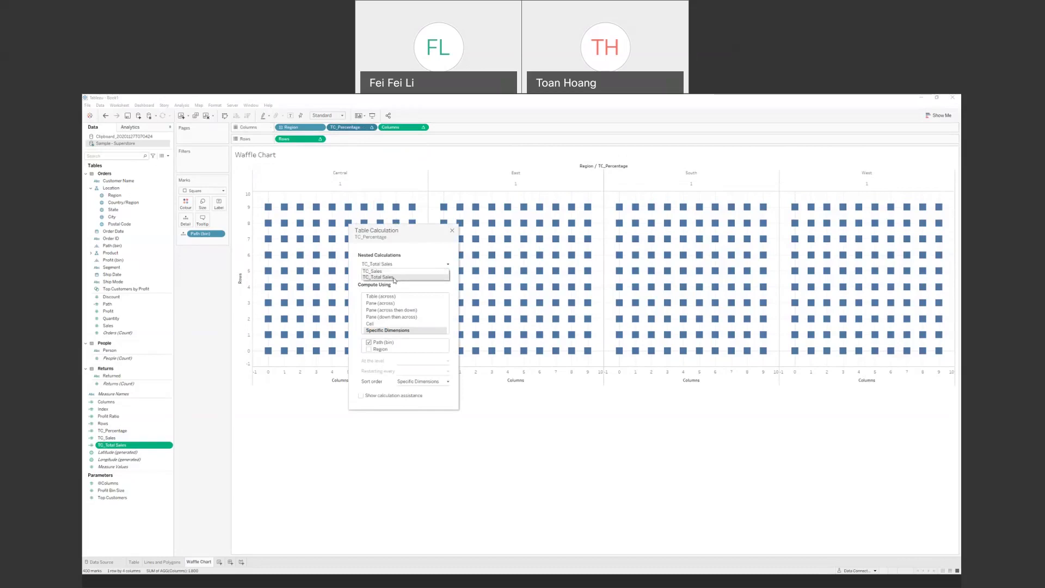
click(394, 278)
click(369, 350)
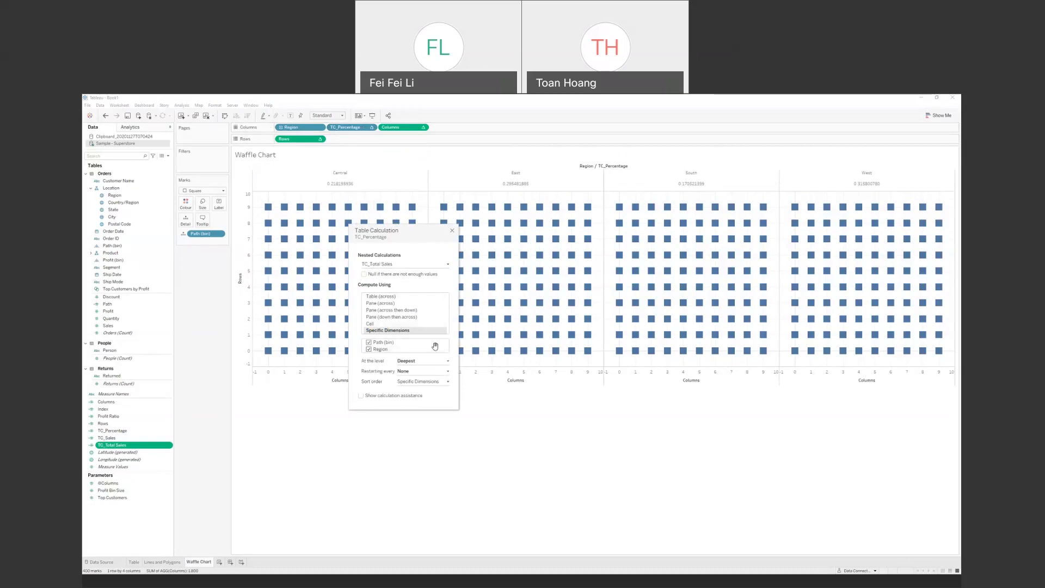
click(452, 232)
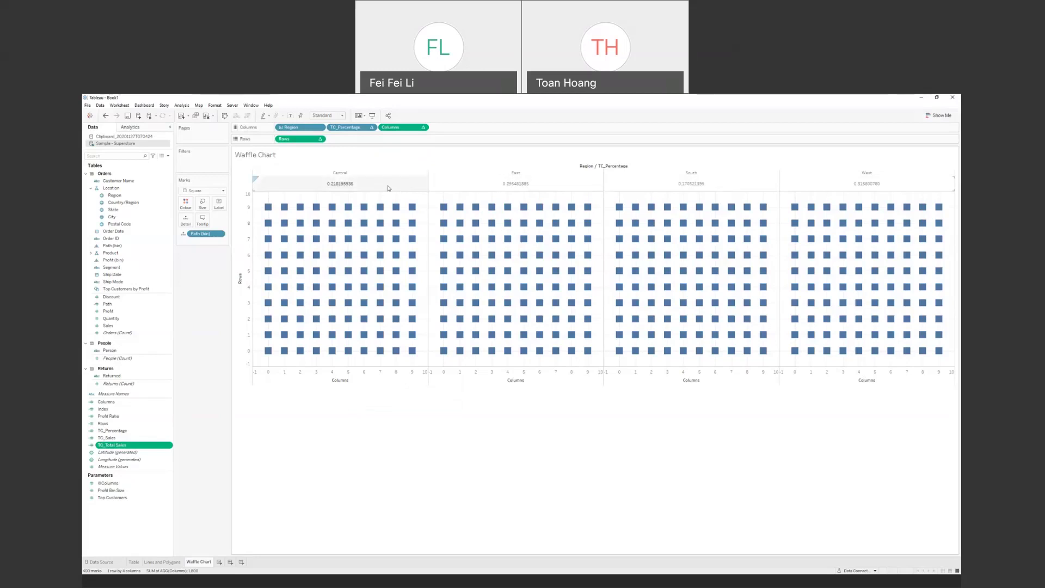
Step: Set the default number format of the TC_Percentage field to Percentage
ctrl+click(109, 437)
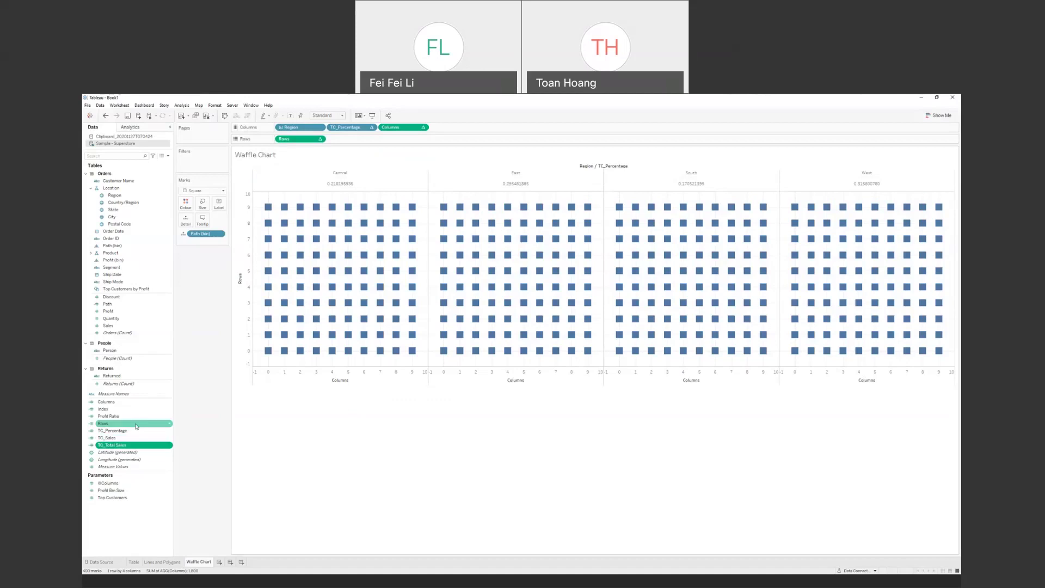
right_click(117, 431)
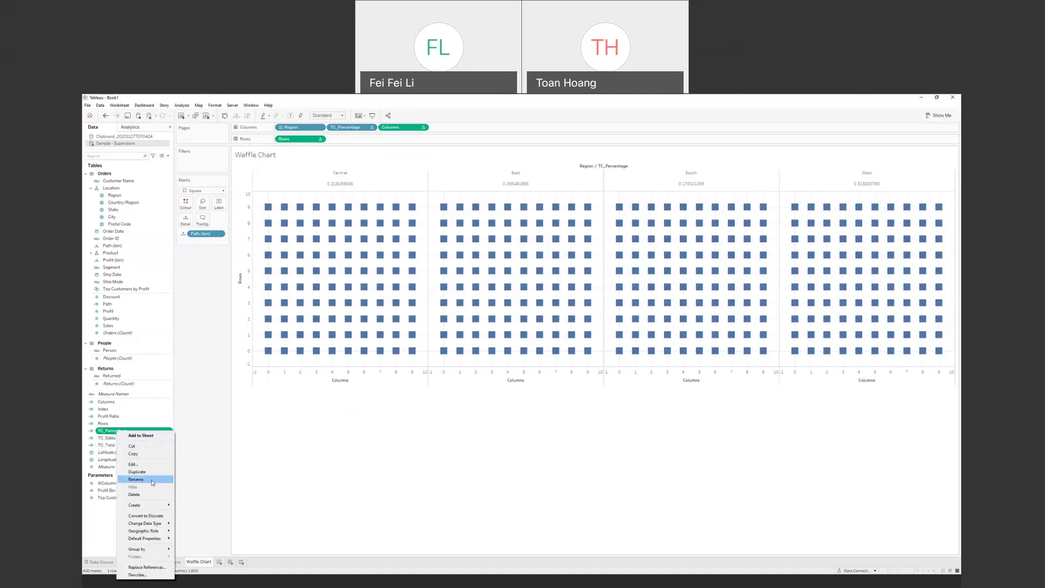
mouse_move(161, 541)
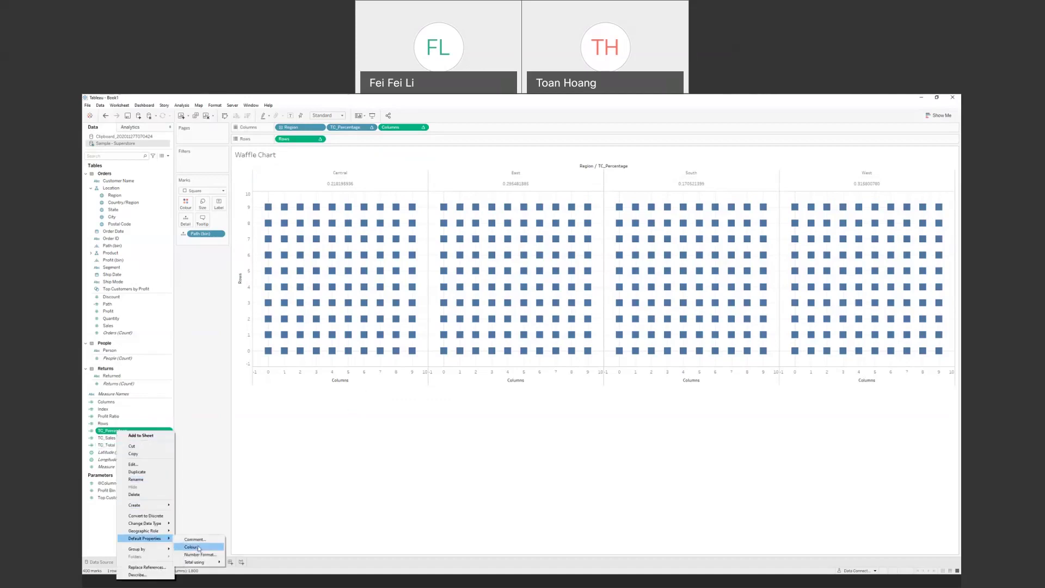
click(208, 555)
click(458, 323)
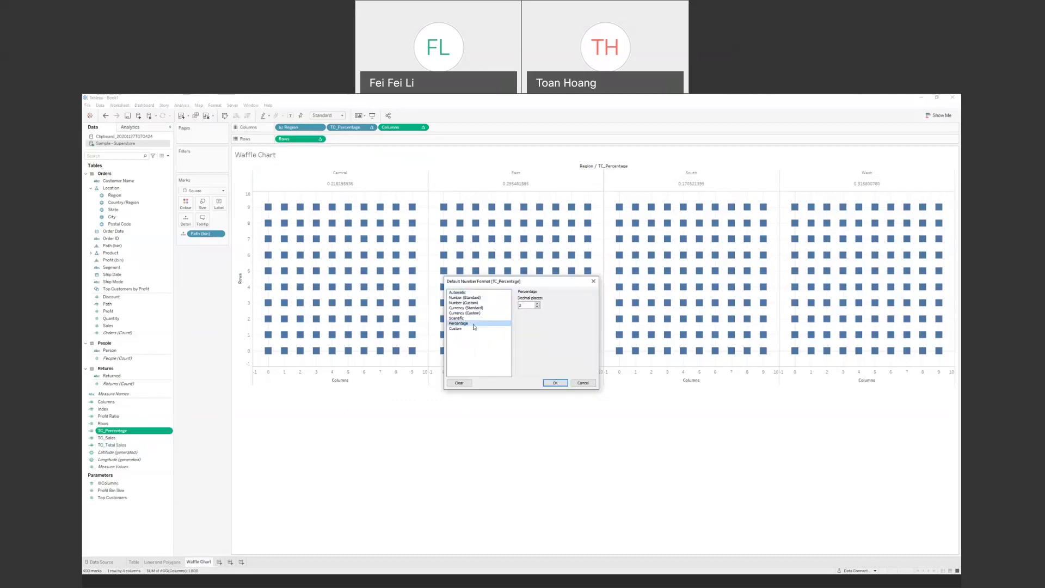
click(555, 383)
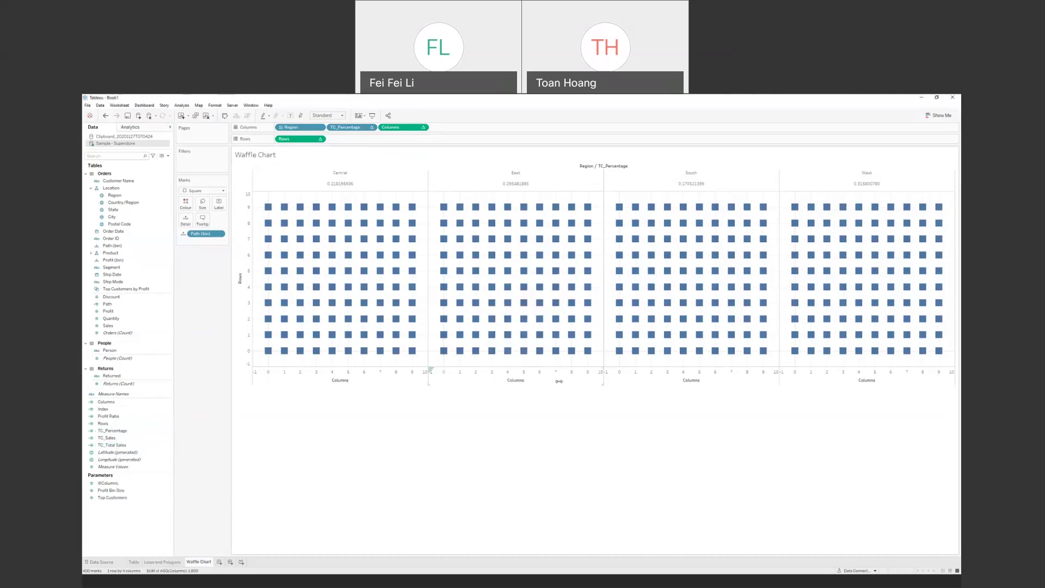
Step: Format the TC_Percentage header values in the chart as Tableau Bold at 20 pt
right_click(366, 184)
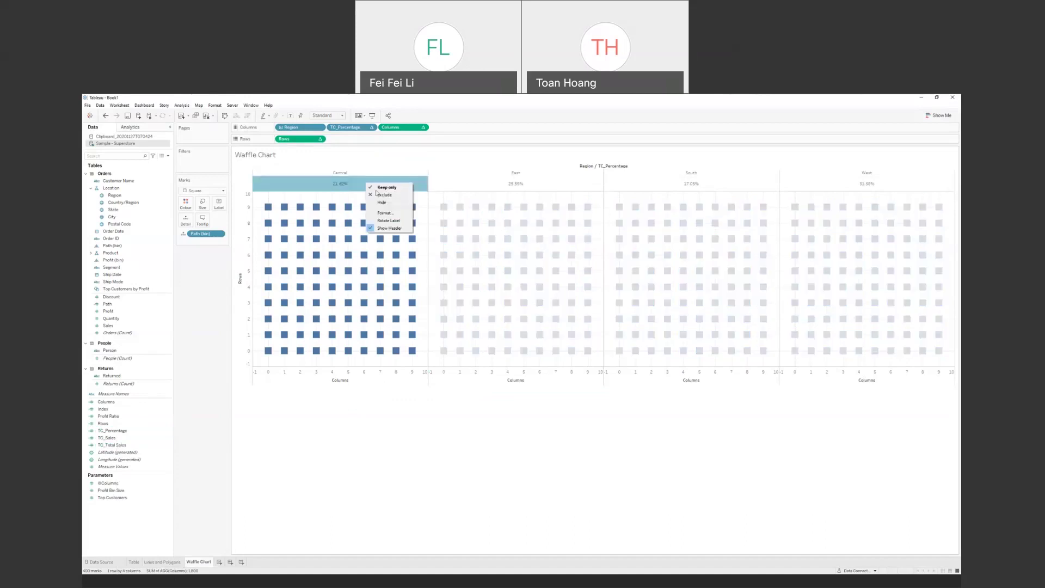
click(392, 213)
click(142, 169)
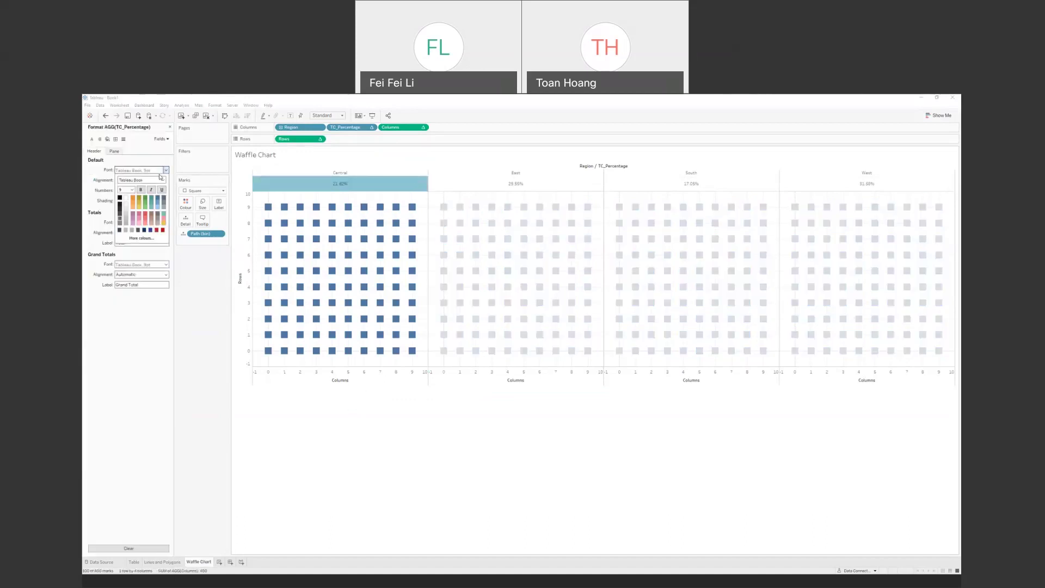
click(132, 189)
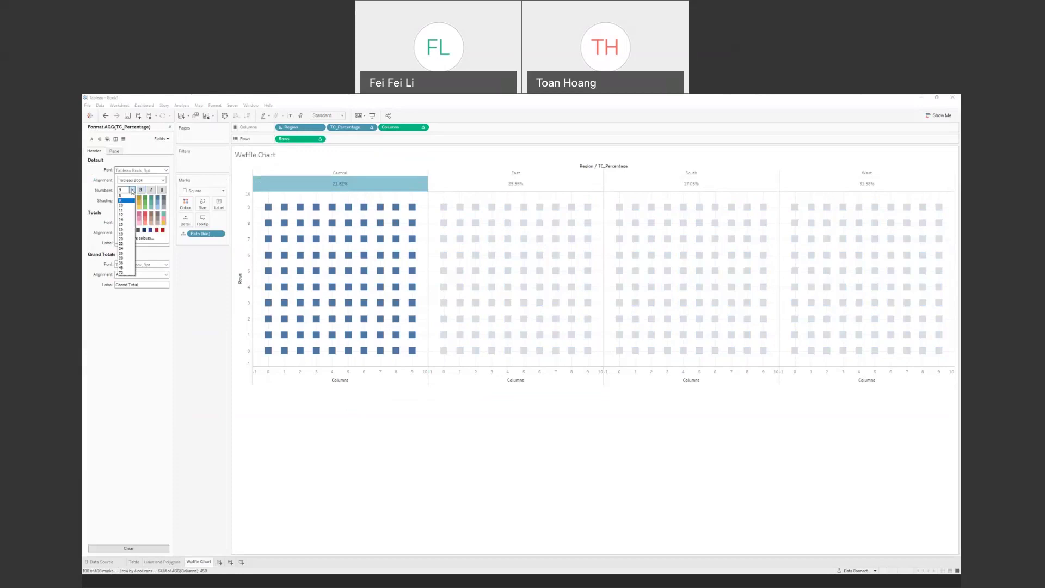
click(126, 242)
click(162, 180)
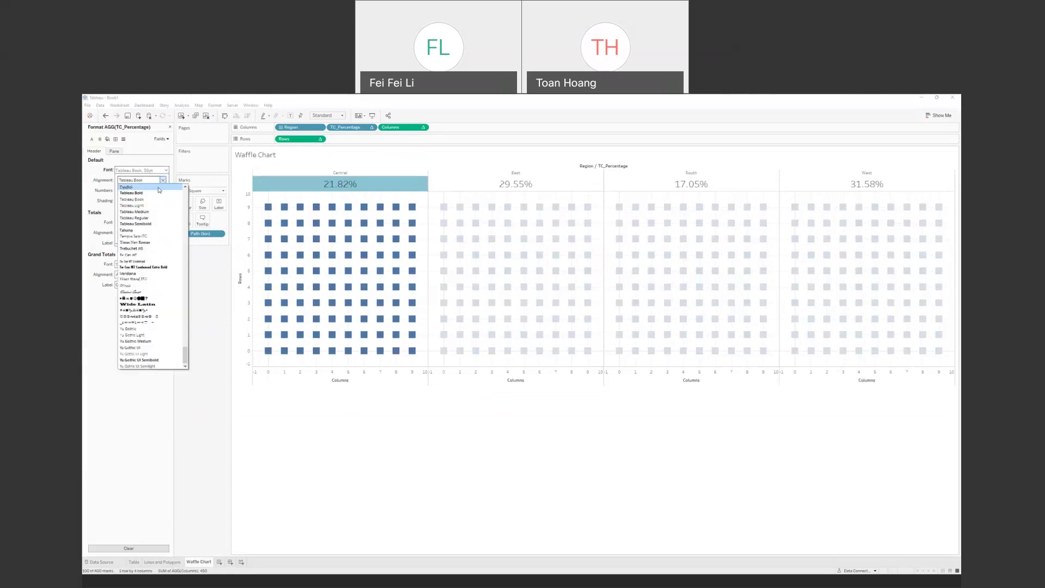
click(158, 193)
click(467, 451)
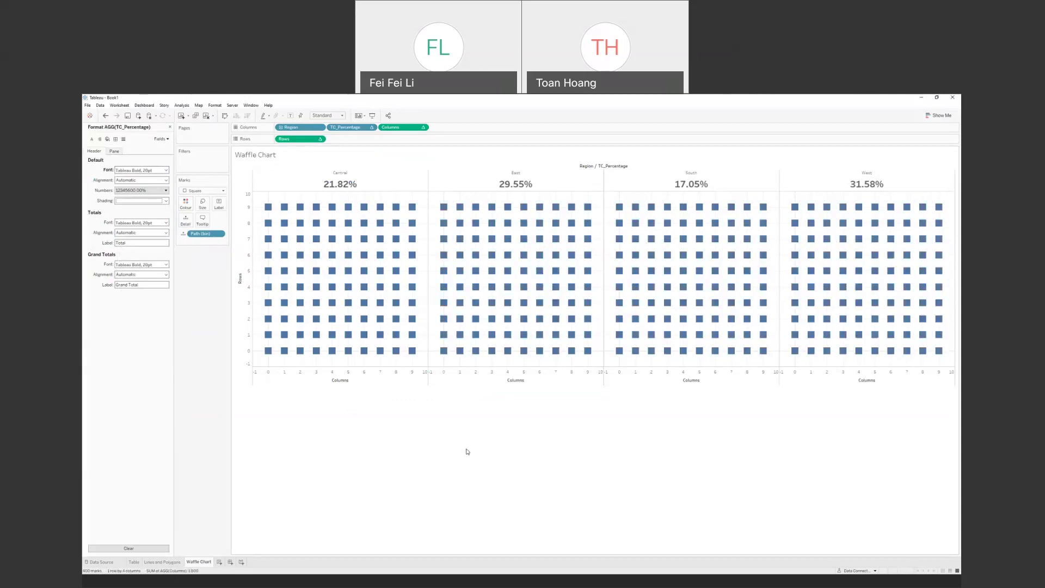
Step: Hide the field labels for columns above the chart and close the formatting options
right_click(589, 168)
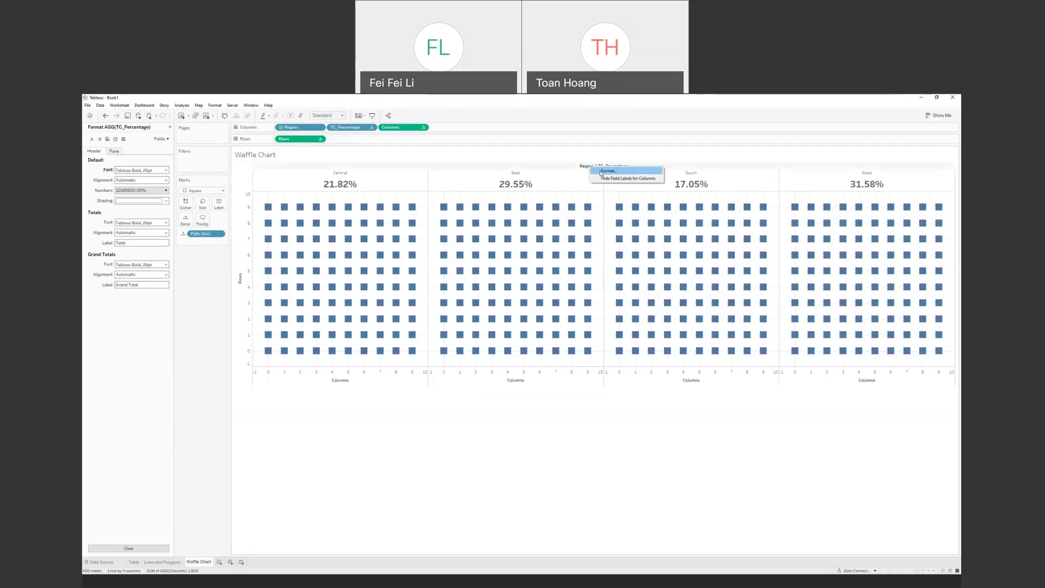
click(607, 177)
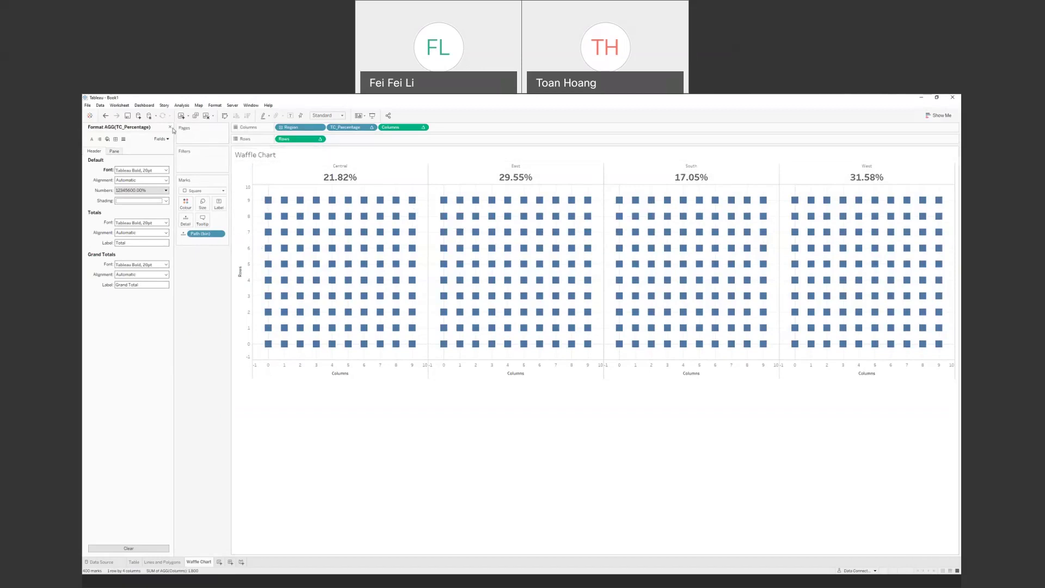
click(170, 128)
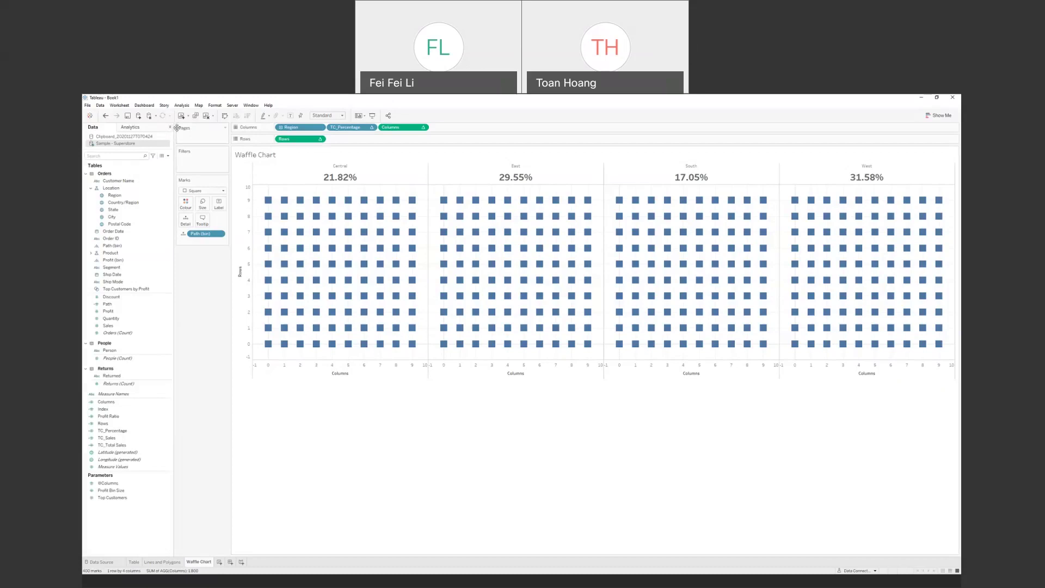
Step: Start a new calculated field named TC_Color and widen its formula editor
right_click(144, 503)
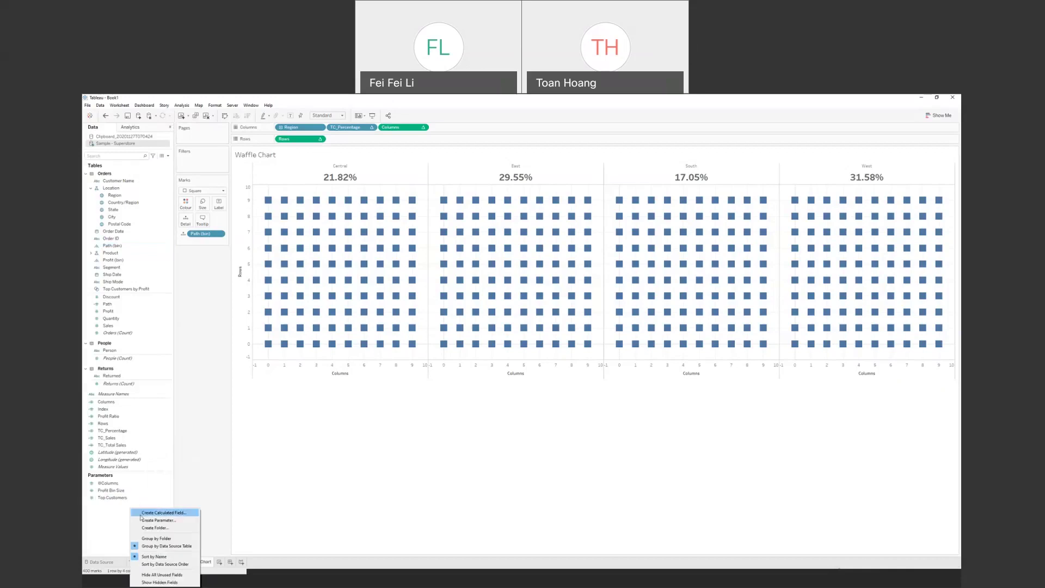
click(163, 512)
text(TC_C)
key(Tab)
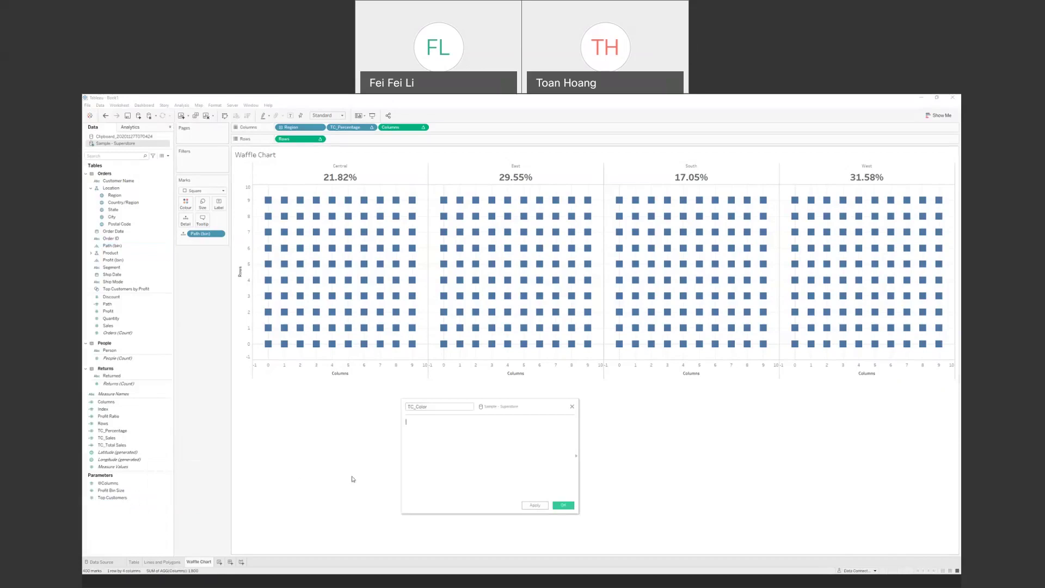
drag(577, 428, 808, 427)
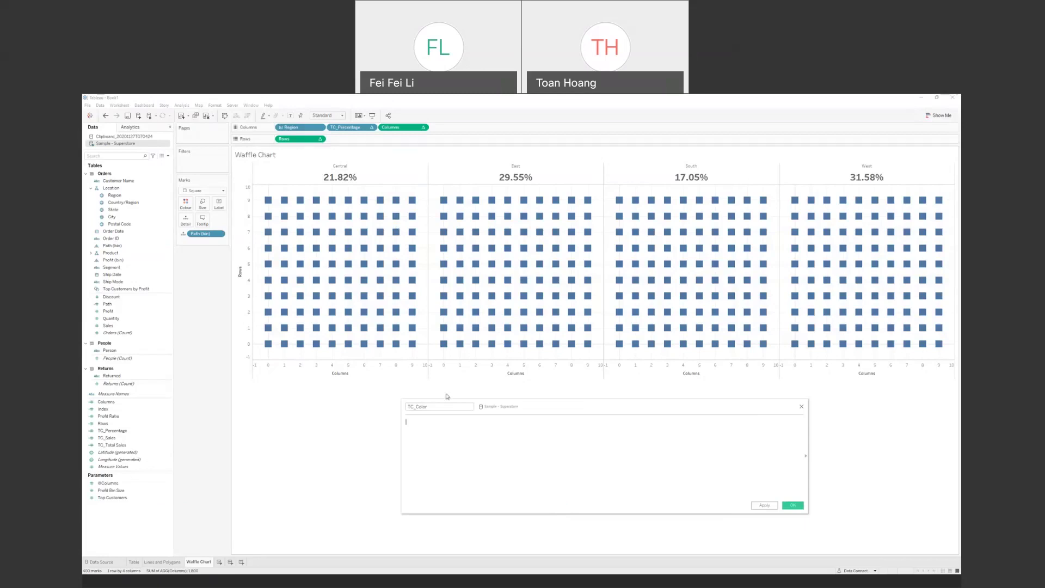
Step: Begin the TC_Color formula with IF [Index] / WINDOW_MAX([Index])
text(IF     [Index])
key(BackSpace)
key(BackSpace)
key(BackSpace)
key(End)
text(< )
text(windo)
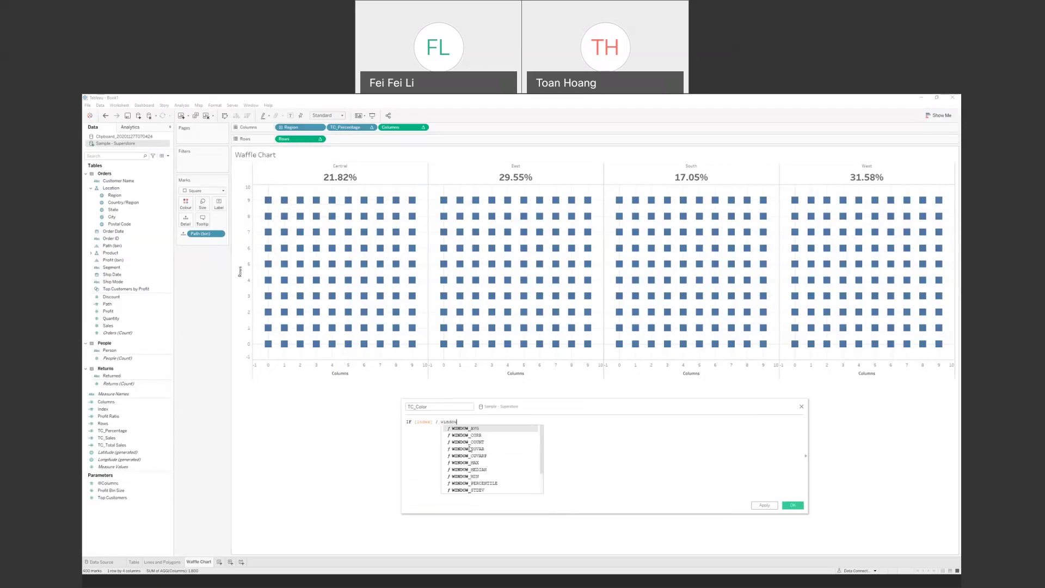
key(Down)
key(Down)
key(Down)
key(Return)
text(Inde)
key(Return)
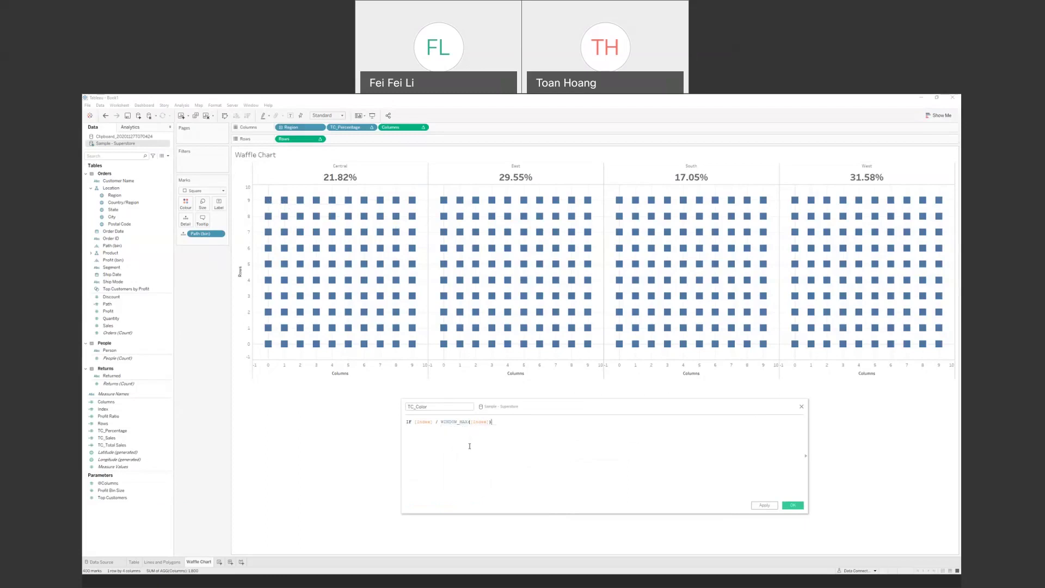
Step: Add the branches THEN "Color" ELSE "Grey" END to the TC_Color formula
text(THEN     ")
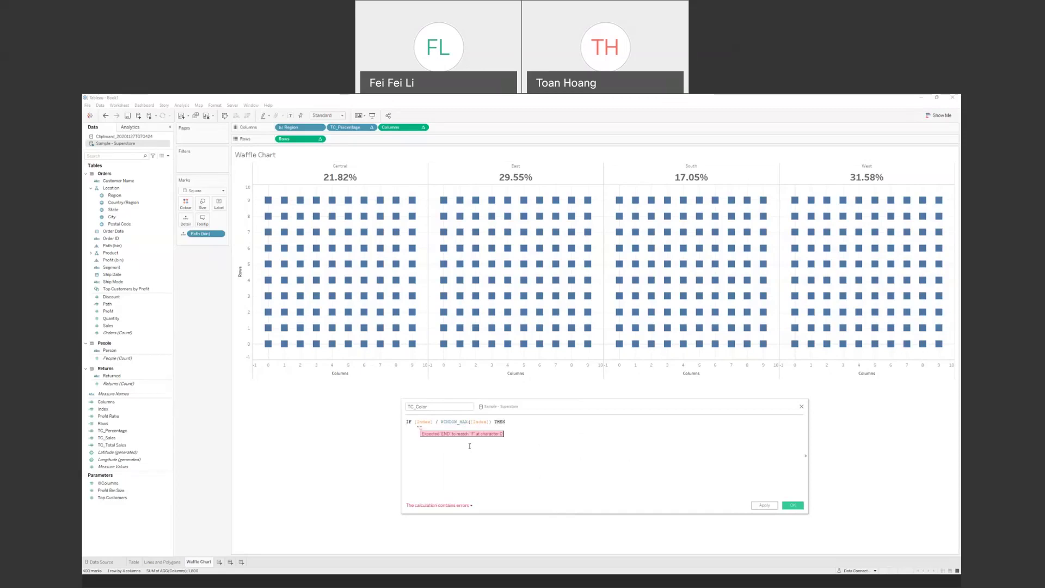
text(Color" ELSE)
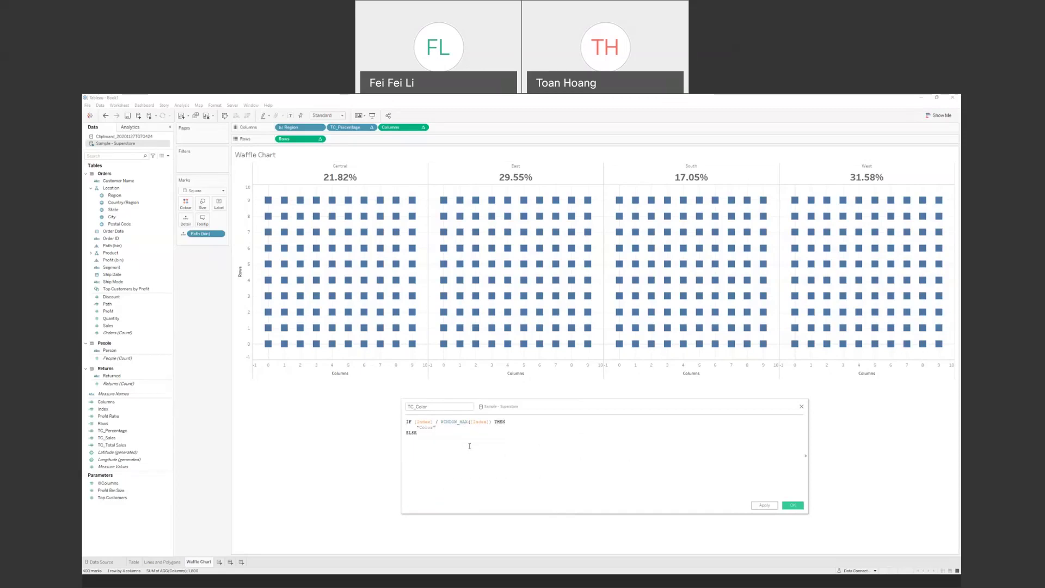
key(Return)
text("Grey" )
text(END)
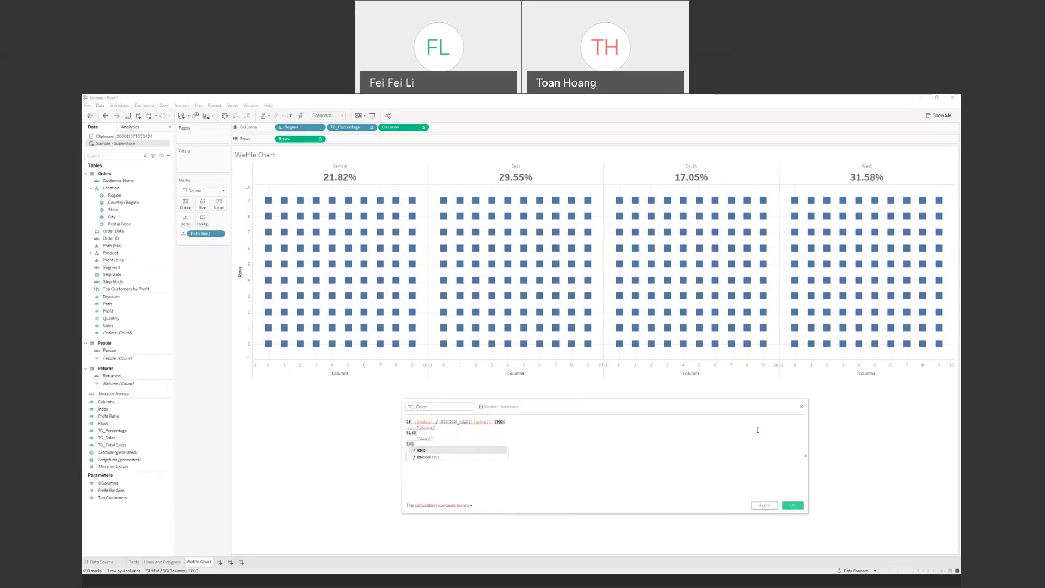
click(434, 451)
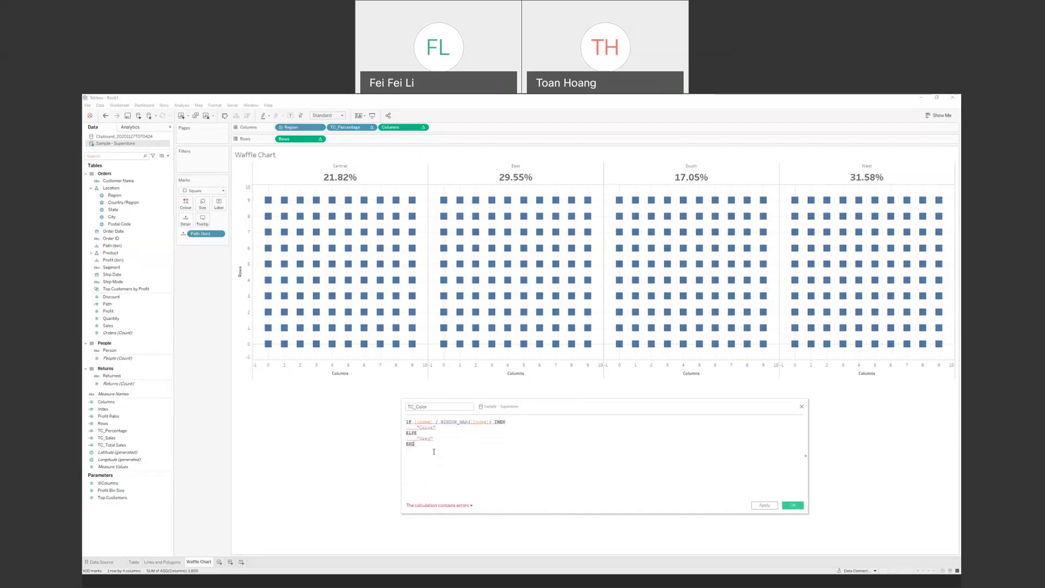
Step: Complete the IF condition in TC_Color by inserting < [TC_Percentage] before THEN, and apply the calculation
click(496, 422)
text(< t)
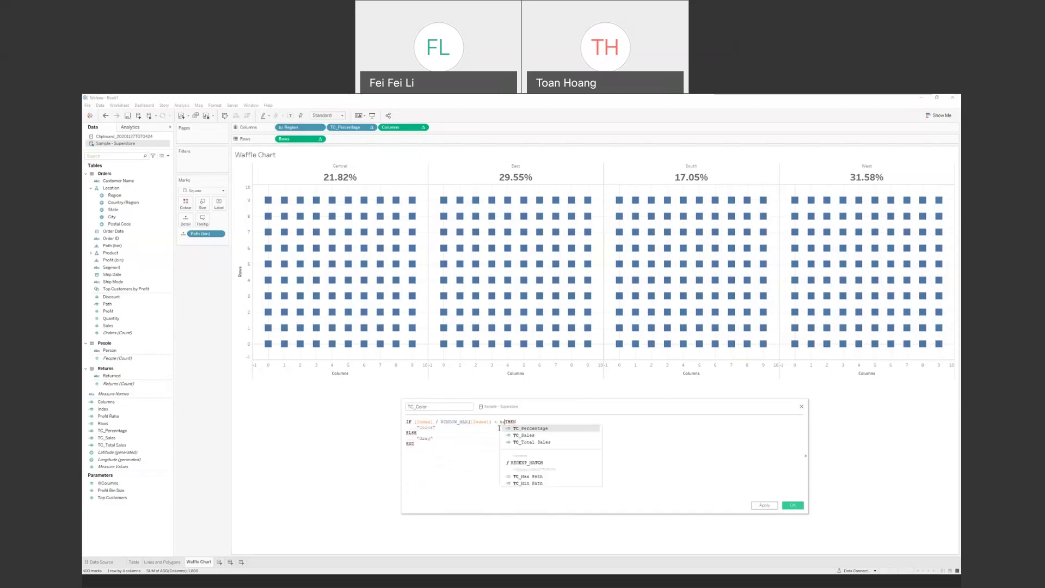
key(Return)
text(THEN)
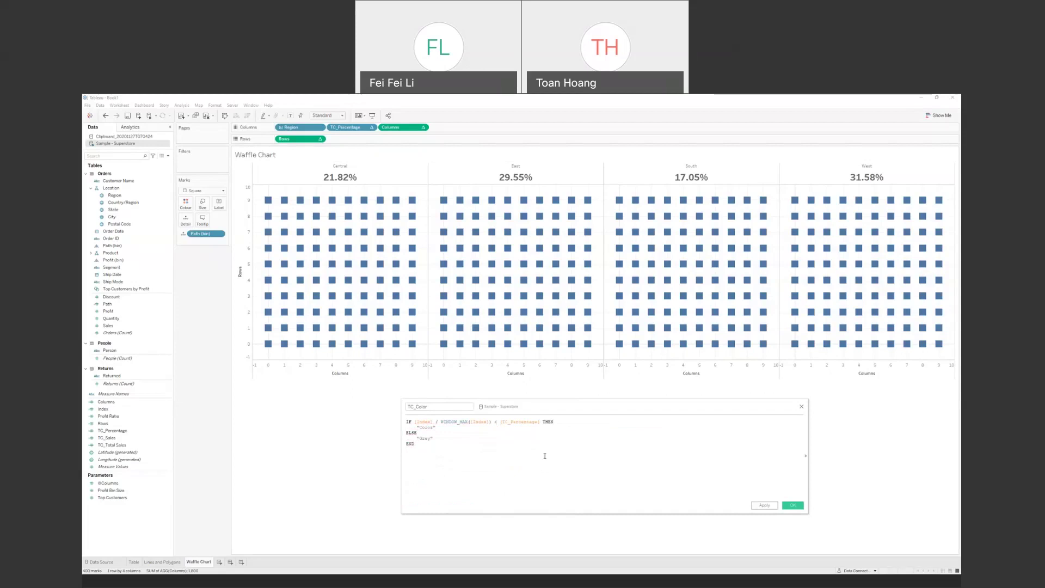
click(441, 438)
mouse_move(270, 203)
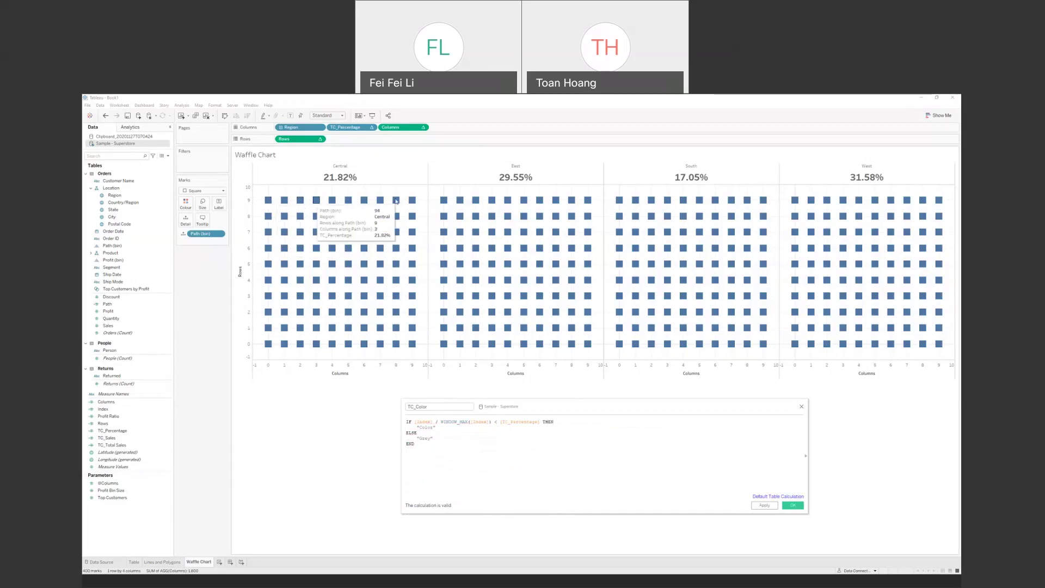
drag(491, 422, 415, 422)
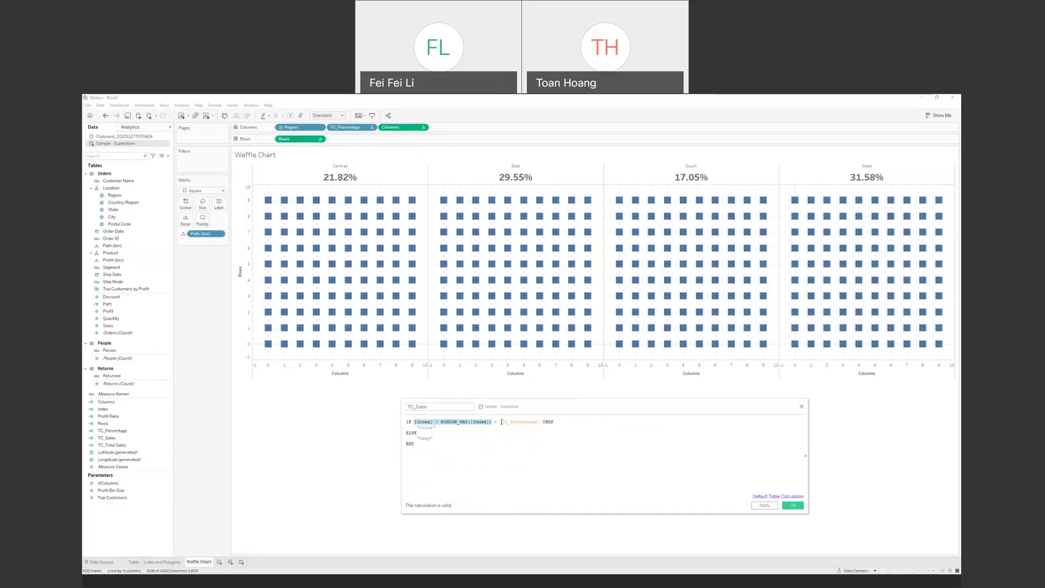
click(575, 442)
click(777, 505)
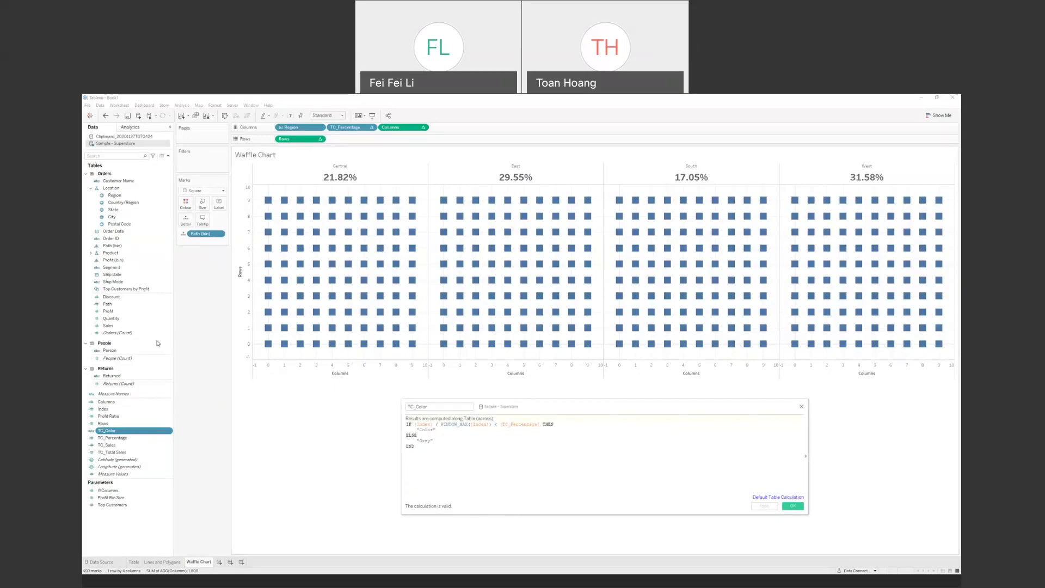
Step: Colour the waffle chart squares by TC_Color and check which squares are Color using the legend
drag(120, 430, 188, 204)
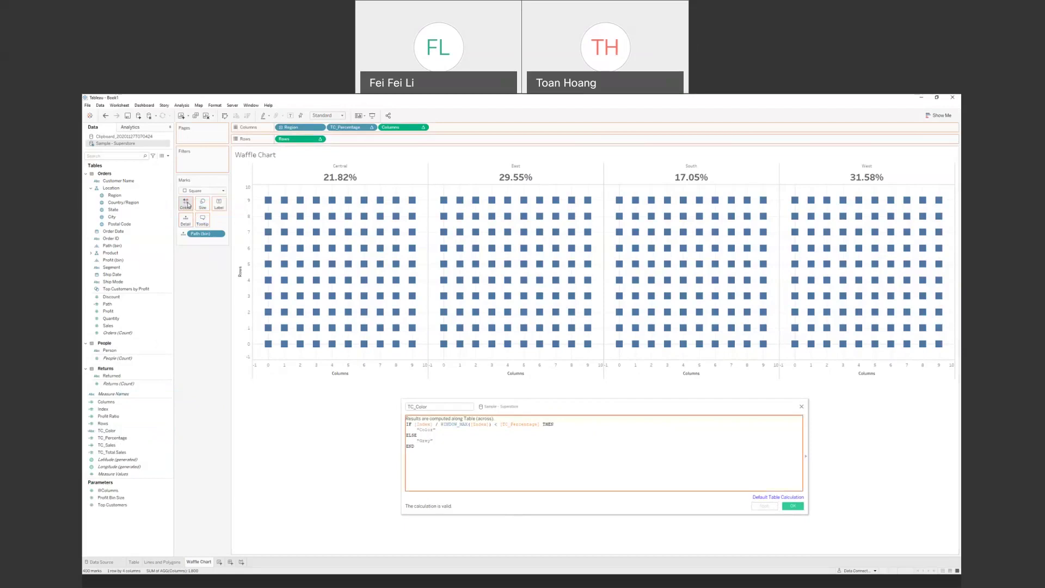
mouse_move(271, 318)
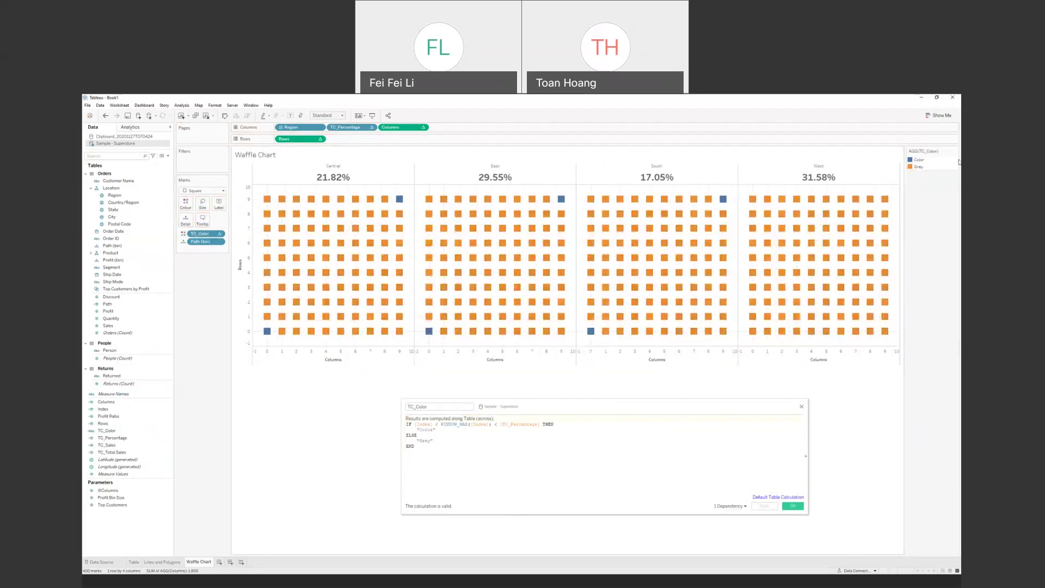
click(920, 160)
click(922, 169)
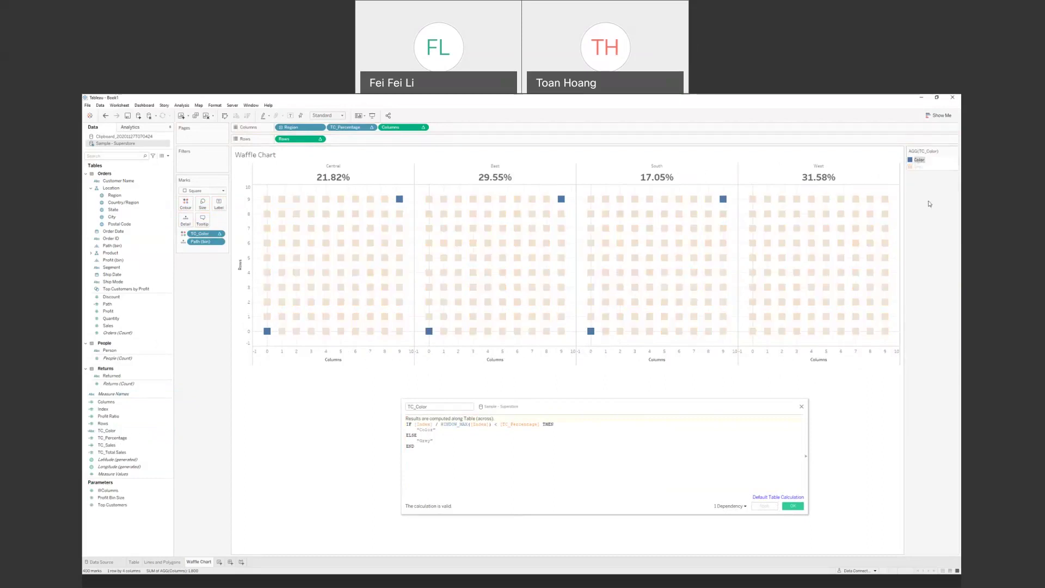
Step: Open the options of the TC_Color field on the Marks card
right_click(203, 235)
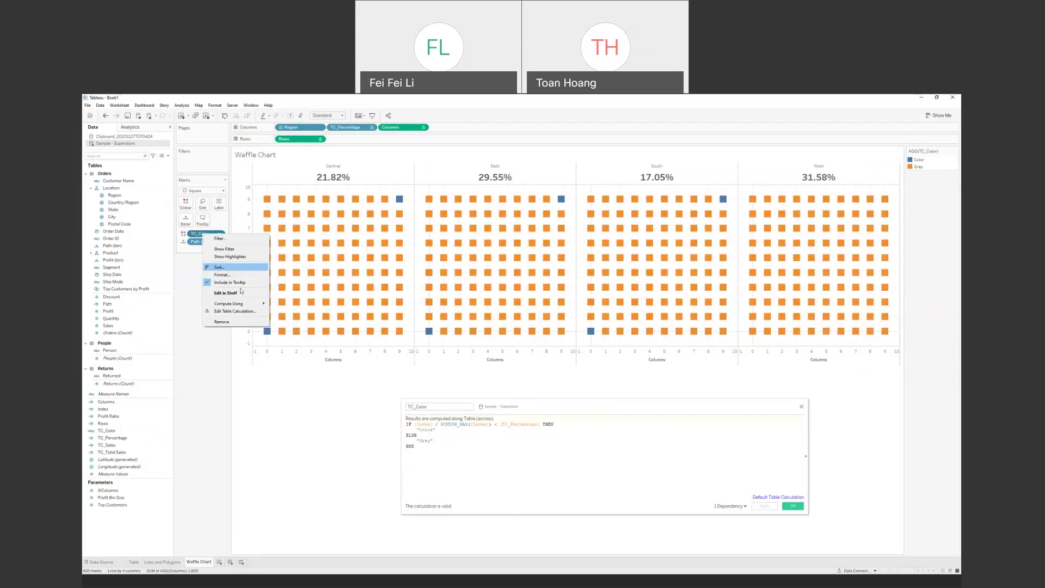
Step: Compute TC_Color along Path (bin) and inspect the details of the Central region's last square
mouse_move(247, 305)
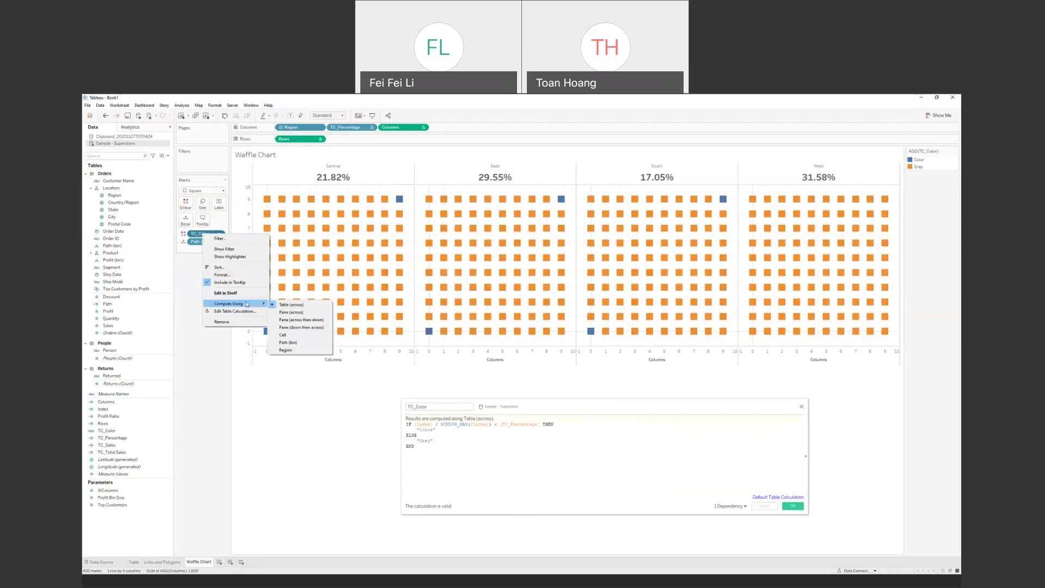
click(304, 320)
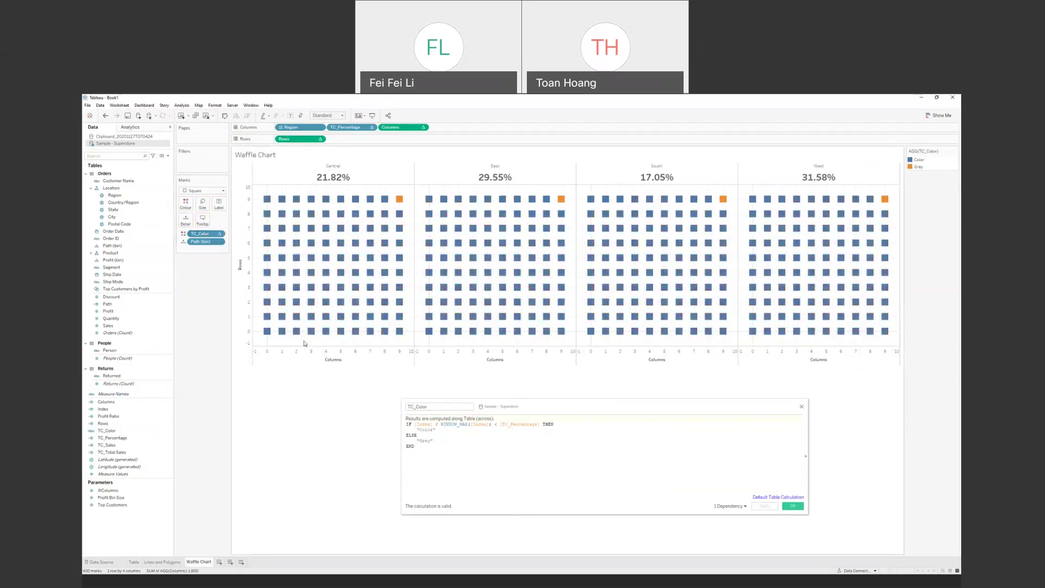
mouse_move(399, 200)
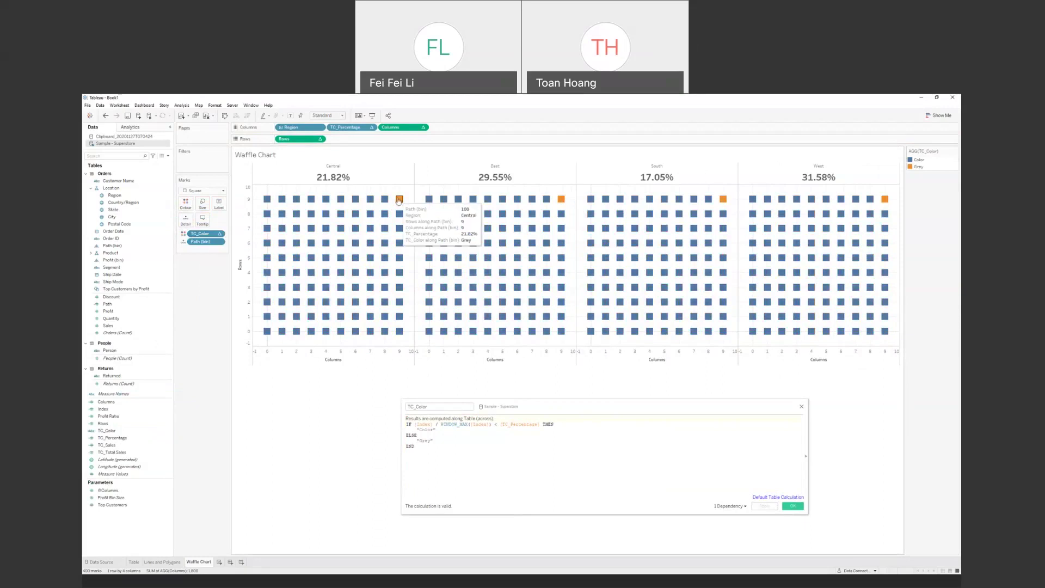
Step: Edit TC_Color's table calculation so the nested TC_Total Sales computes over both Path (bin) and Region
right_click(207, 233)
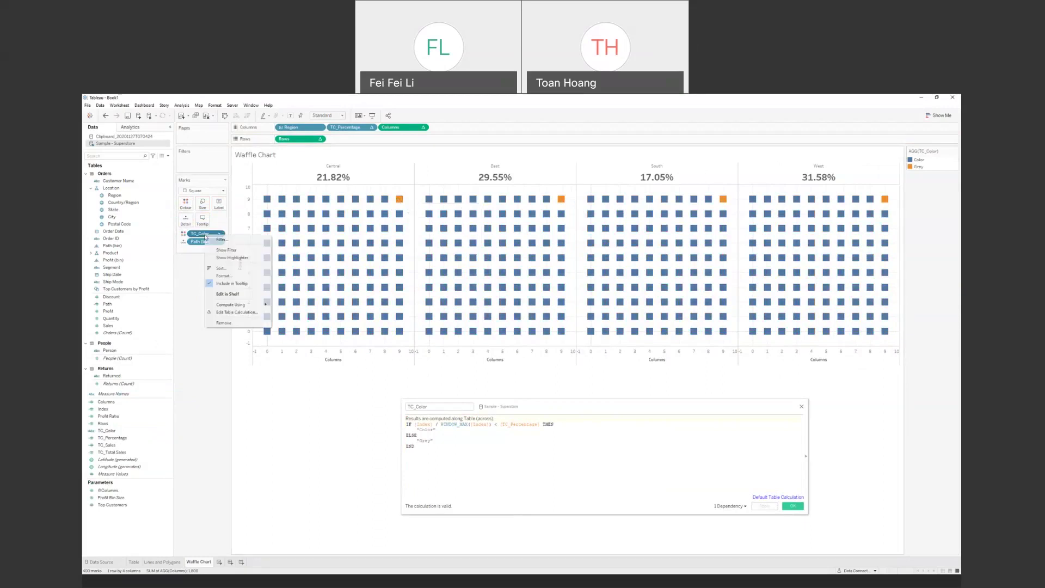
click(250, 312)
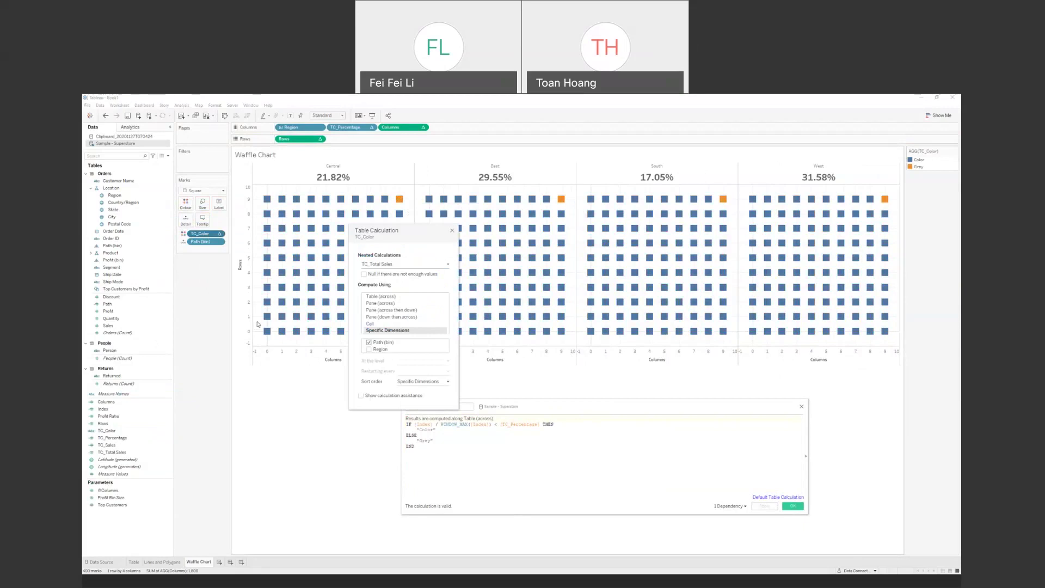
click(369, 349)
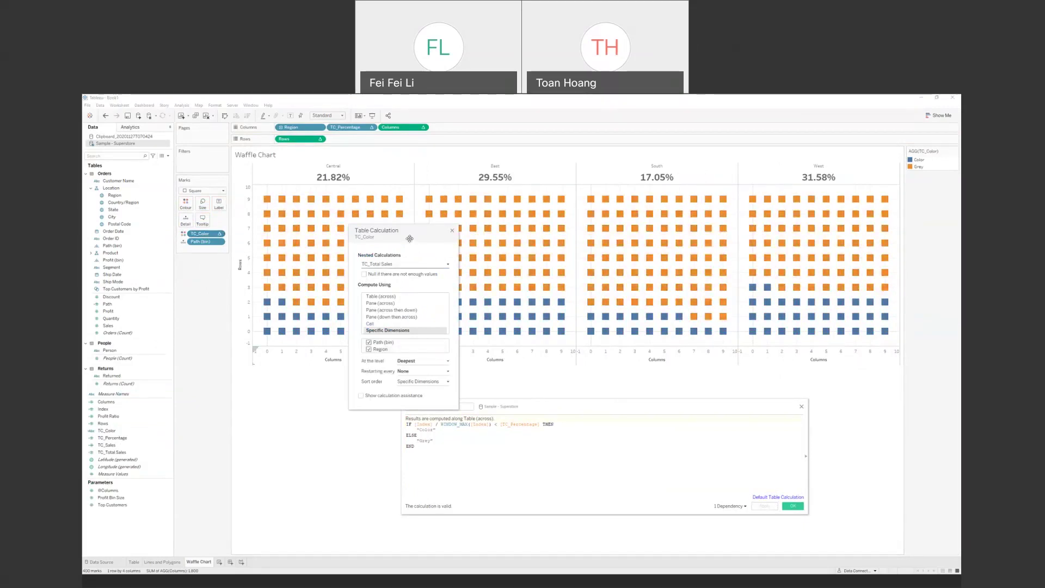
drag(411, 232, 327, 375)
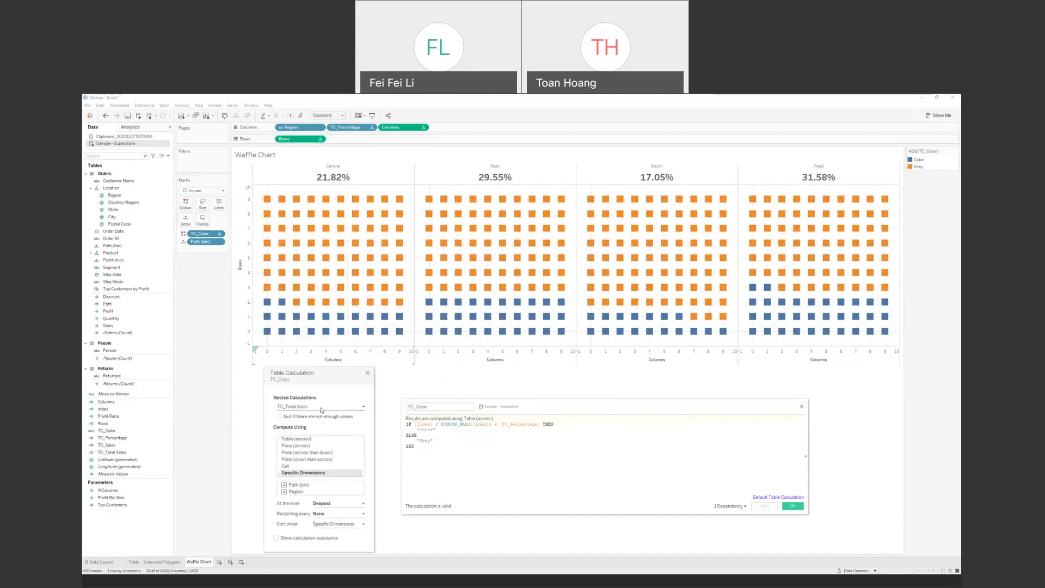
click(321, 409)
click(307, 434)
click(368, 374)
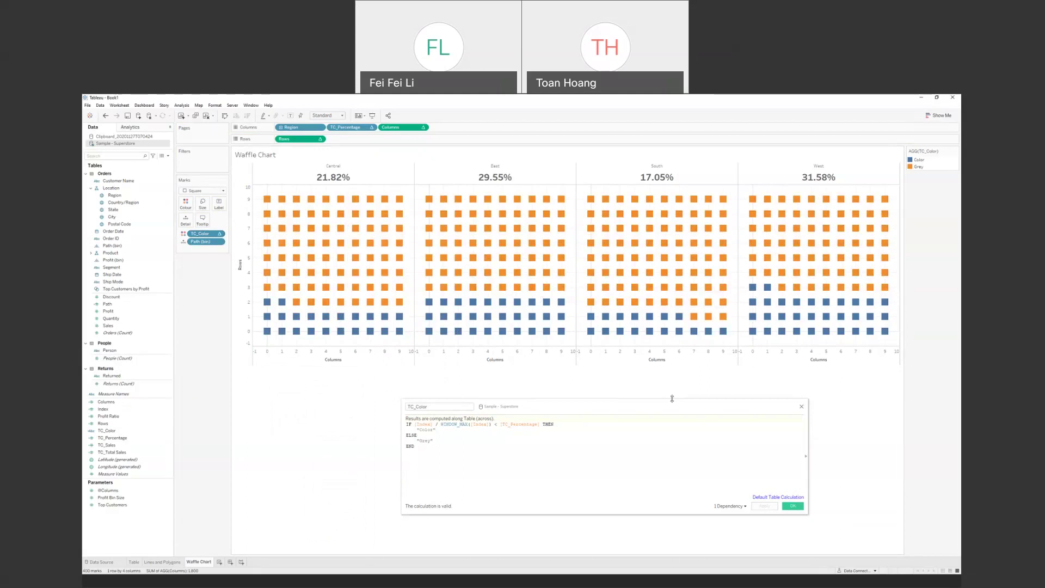
Step: Replace the "Color" result in the TC_Color formula with WINDOW_MAX(MAX([Region])) and apply the calculation
double_click(439, 430)
text(window)
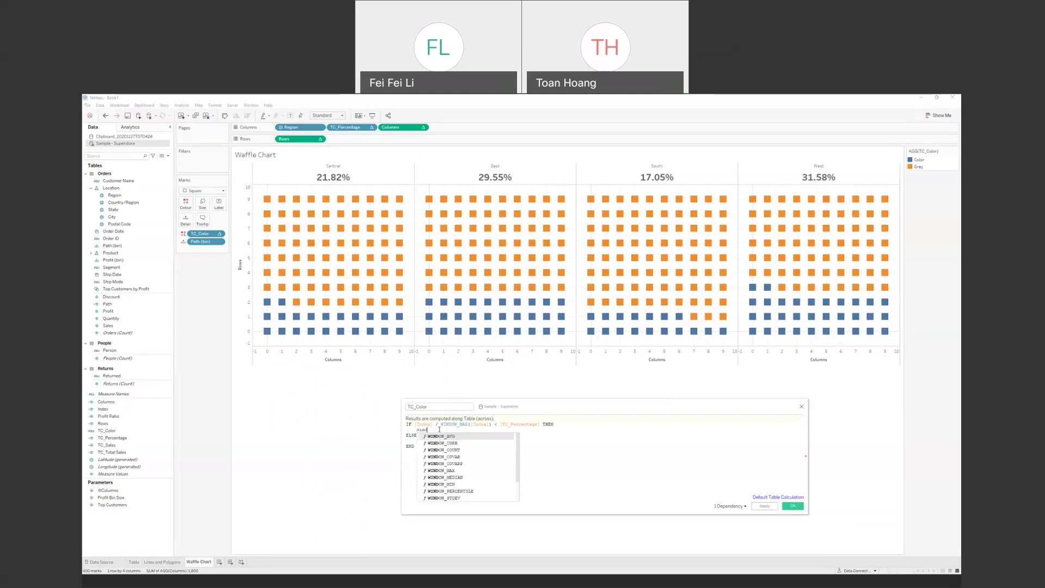
key(Down)
key(Down)
key(Down)
key(Down)
key(Down)
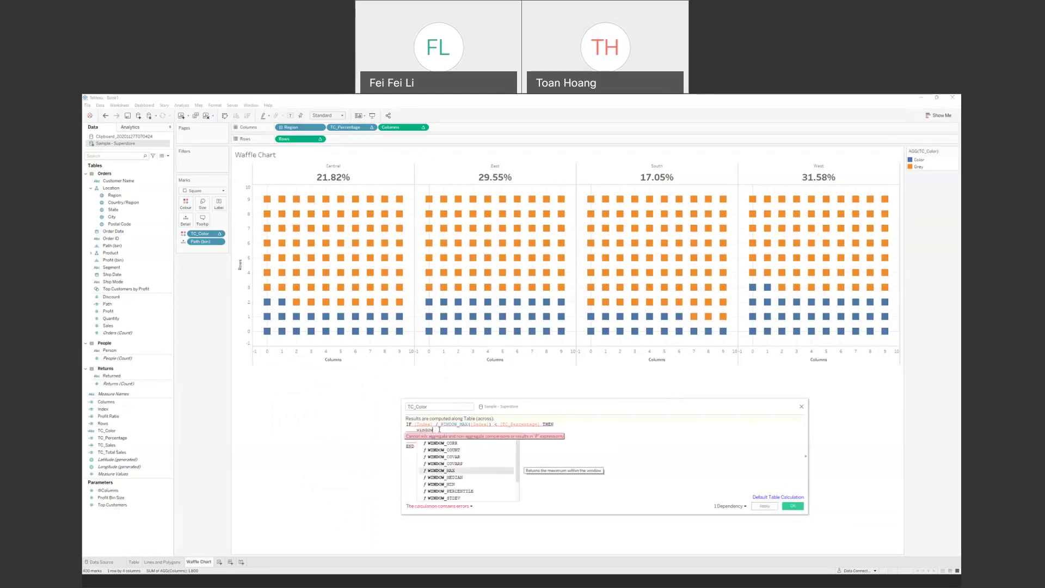
key(Return)
text(MAX(MAX()
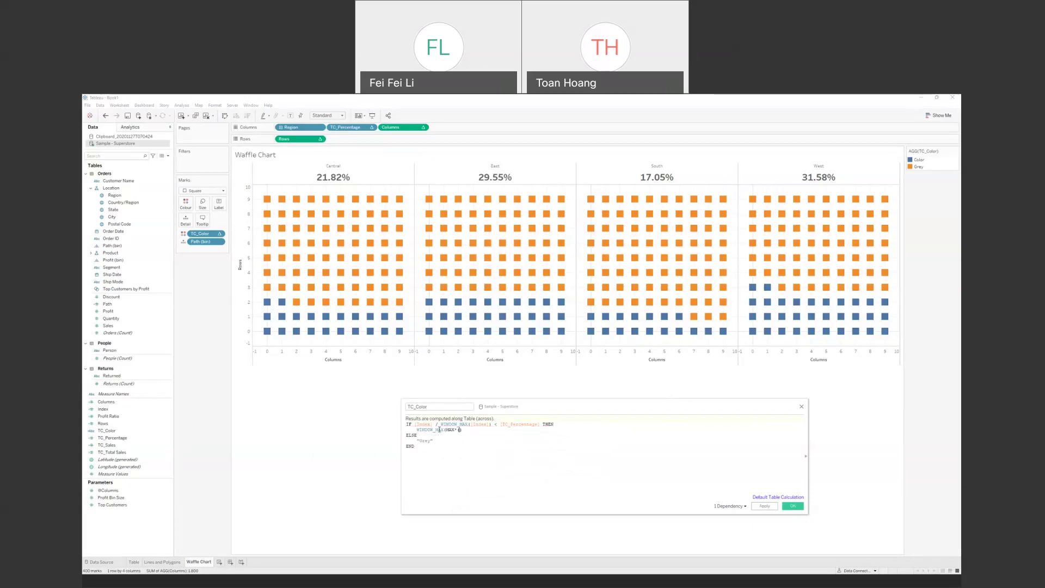
key(Return)
text(region)
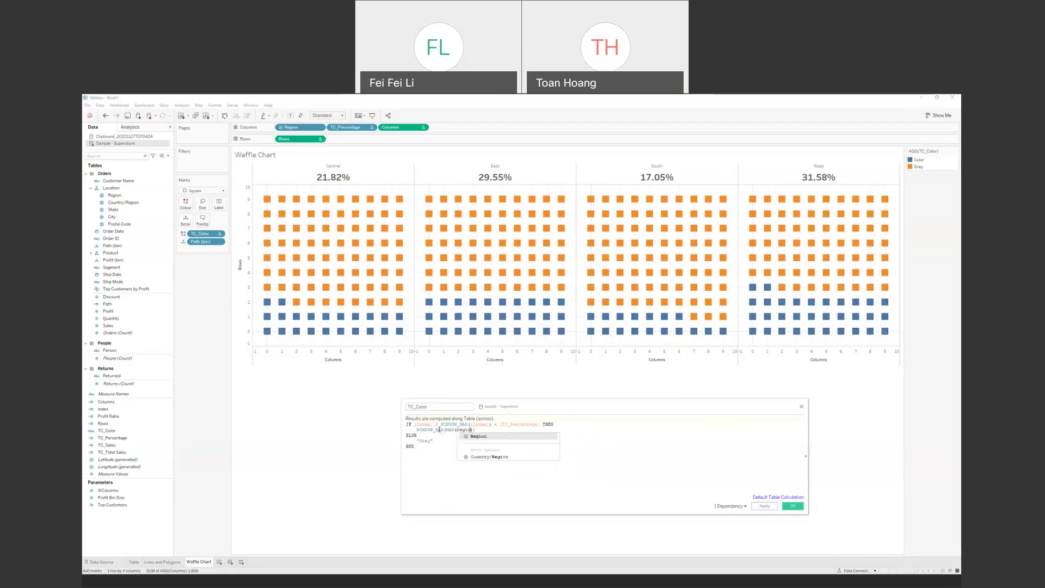
key(Return)
click(583, 452)
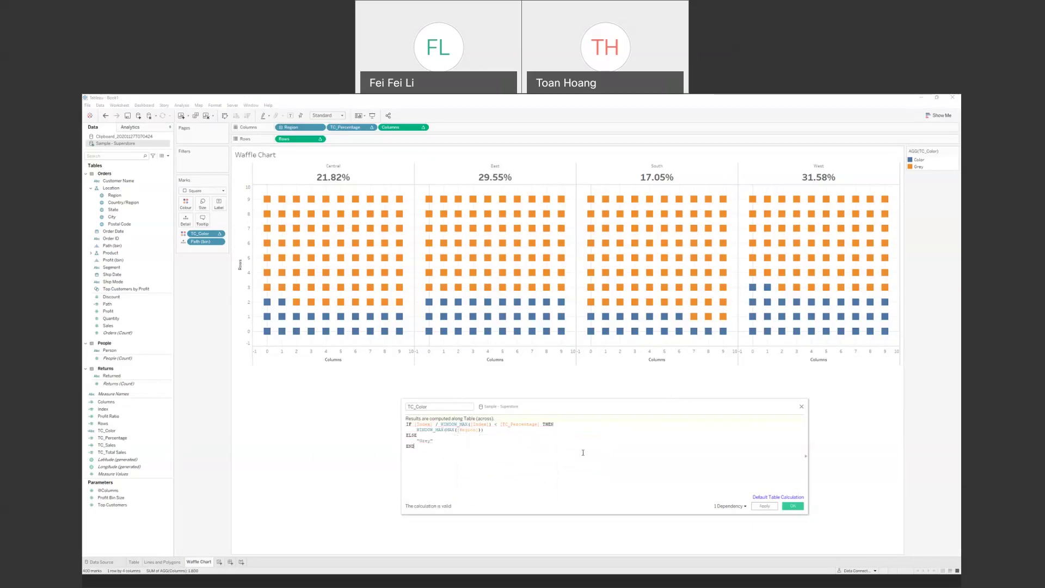
click(765, 506)
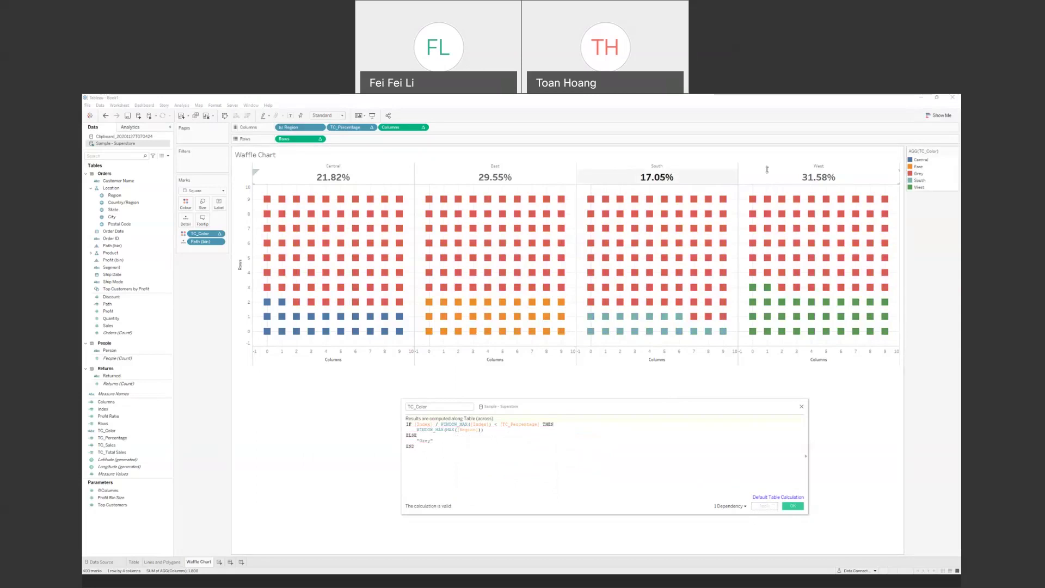
Step: Assign the Grey item in the TC_Color legend a light grey from the Grey colour palette
click(921, 177)
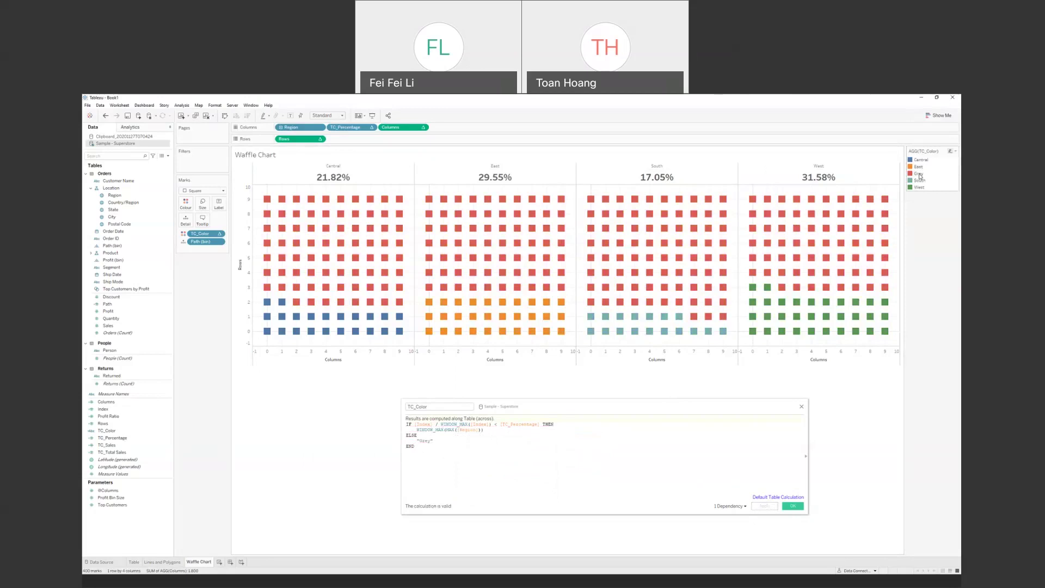
double_click(920, 176)
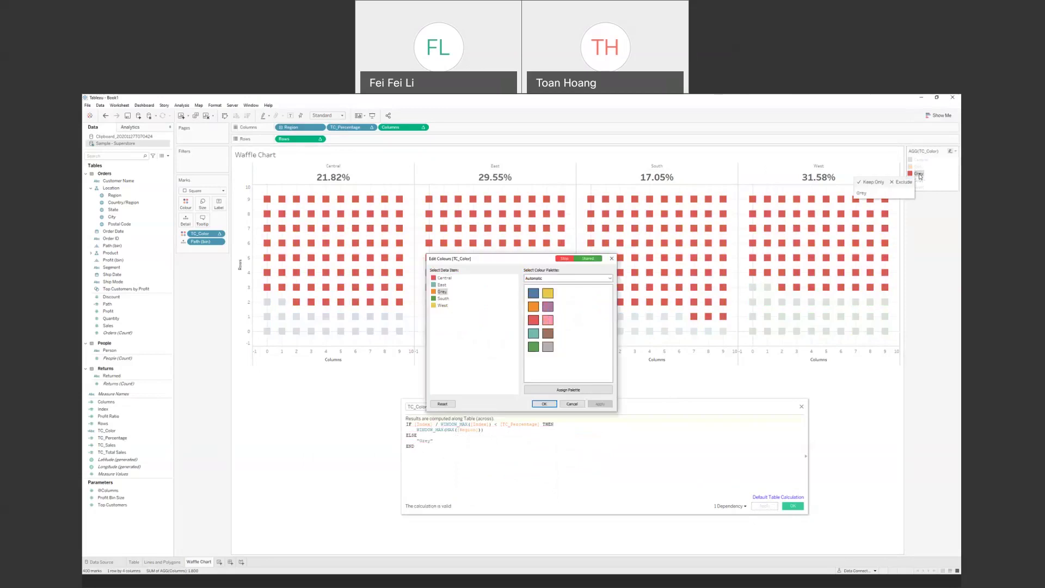
click(548, 347)
click(610, 279)
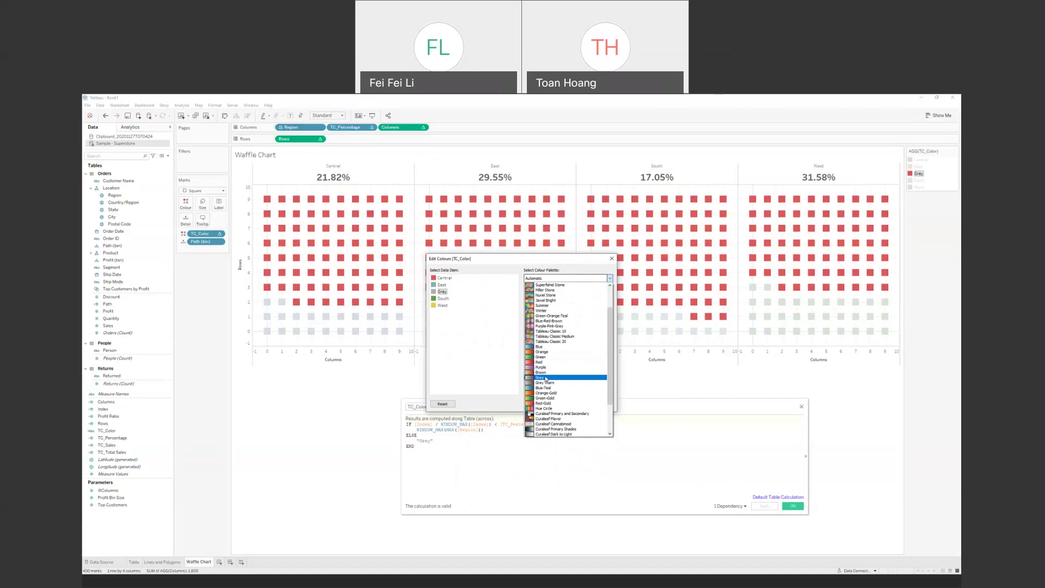
click(539, 377)
click(568, 390)
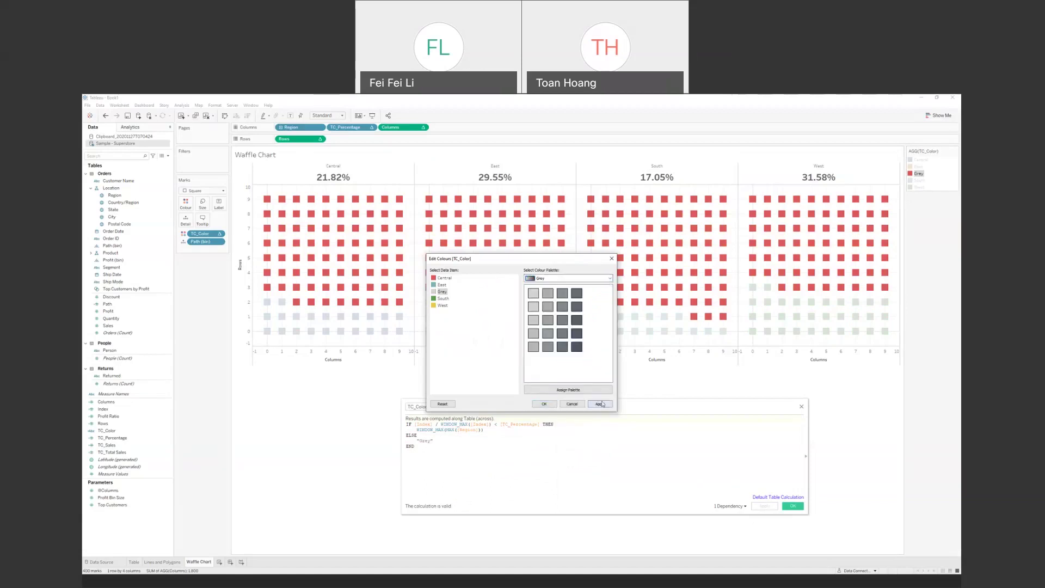
click(544, 404)
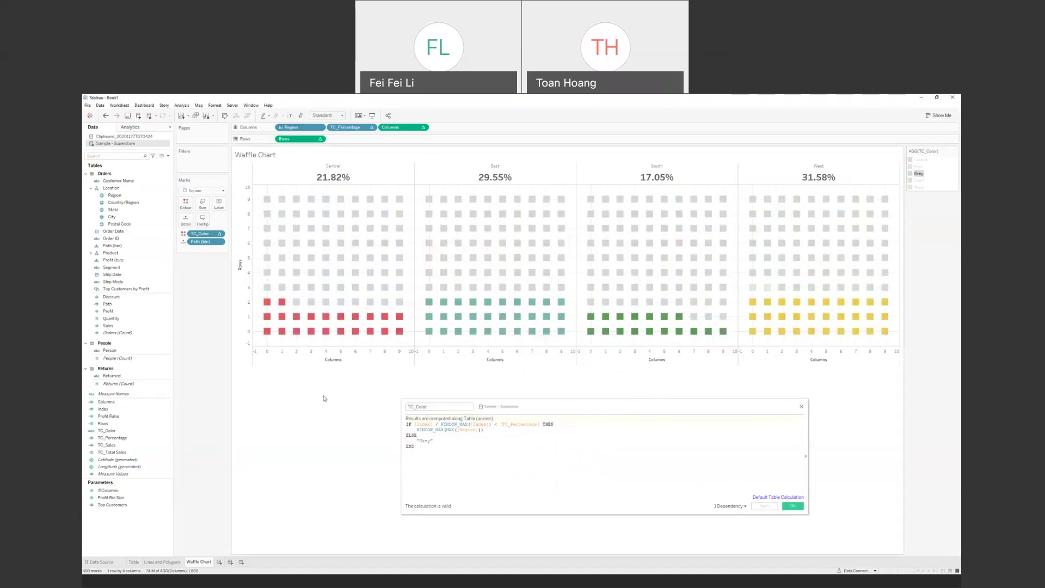
Step: Reverse the scale of the Rows axis
double_click(246, 220)
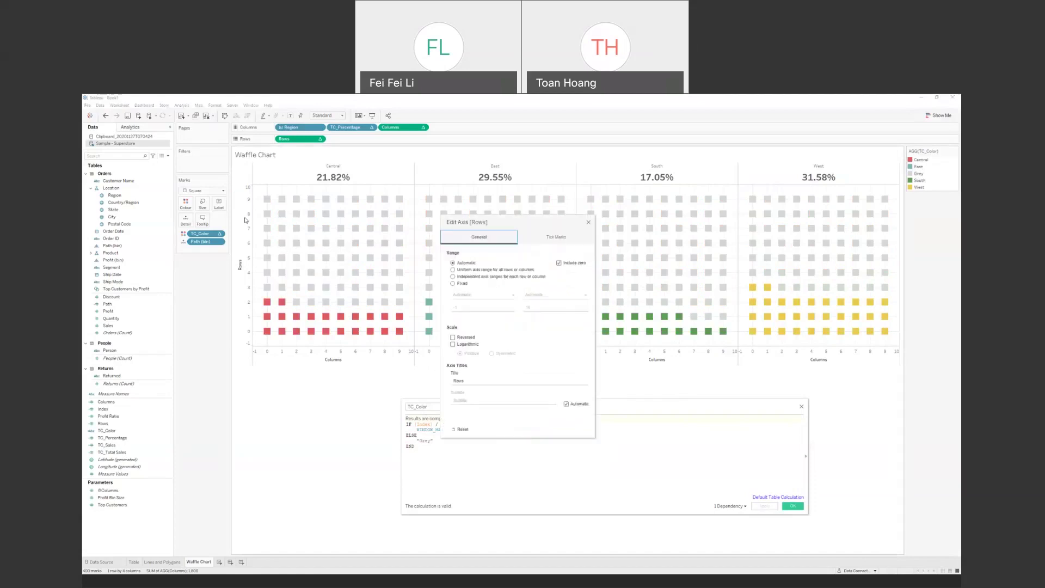
click(452, 337)
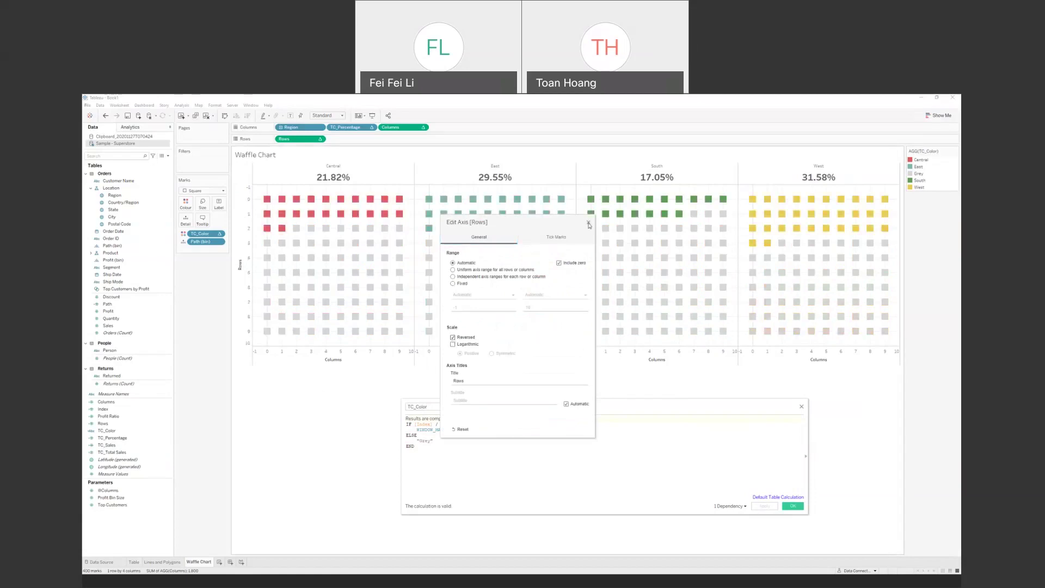
click(588, 223)
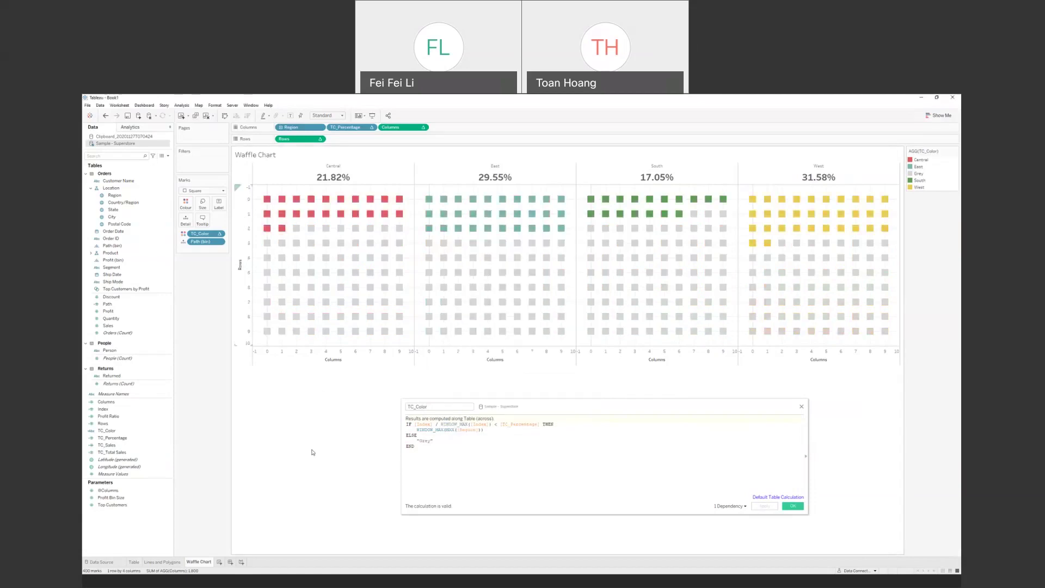
Step: Hide the headers of both the Rows and Columns axes
right_click(240, 212)
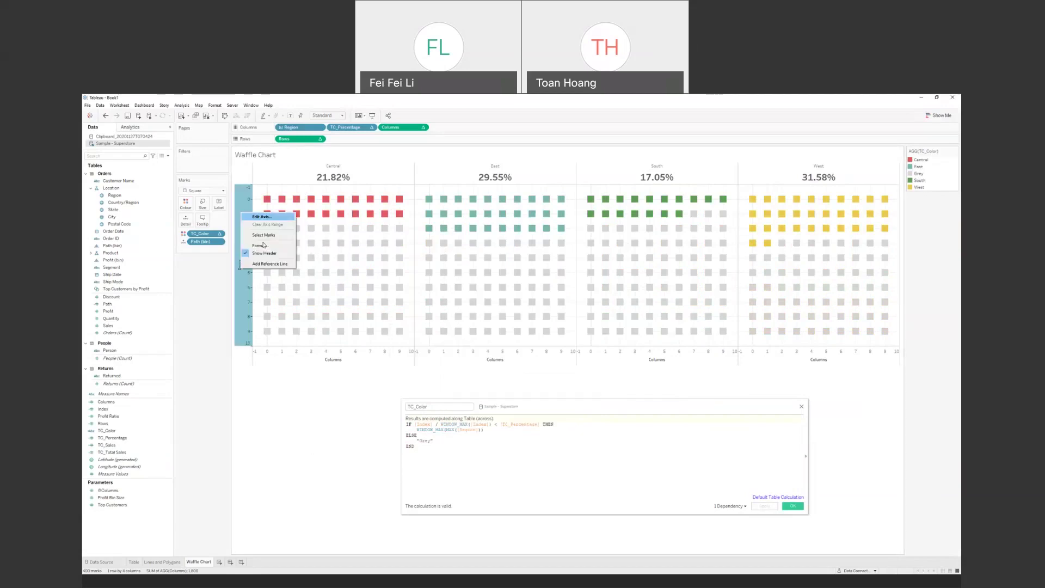
click(265, 253)
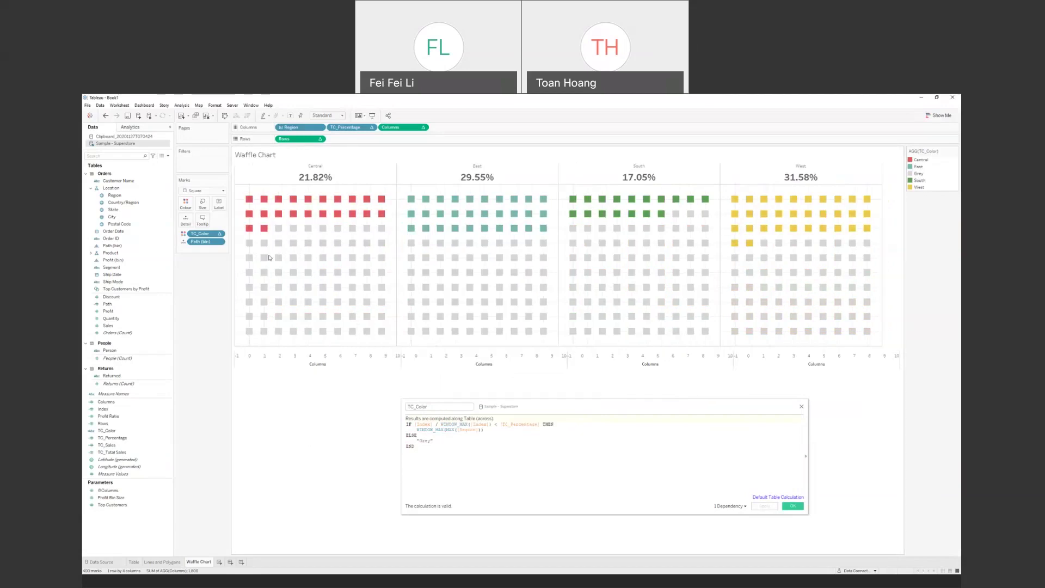
right_click(348, 360)
click(372, 401)
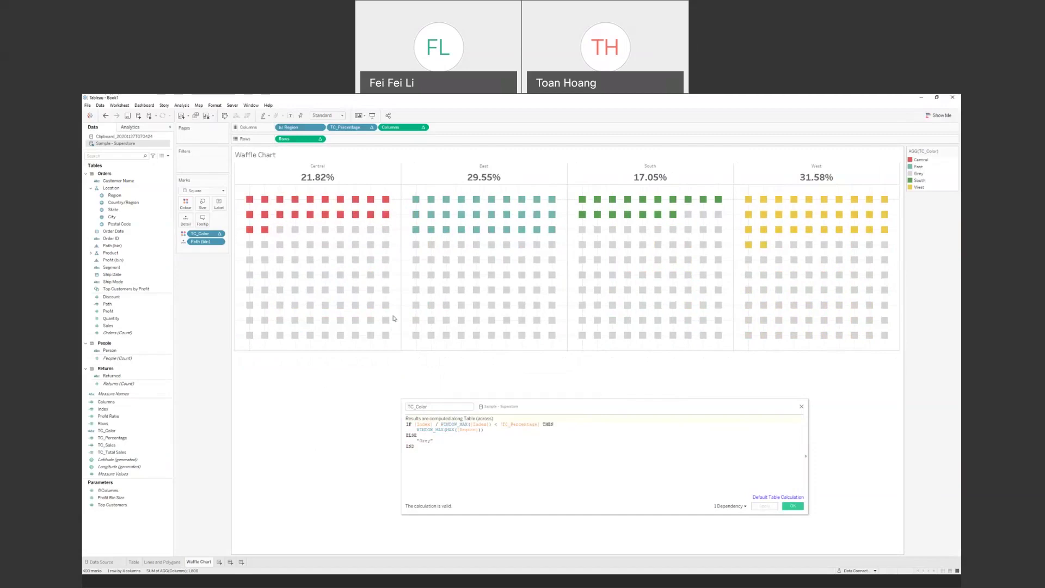
Step: Format the sheet's lines, setting grid lines and zero lines to None
right_click(398, 233)
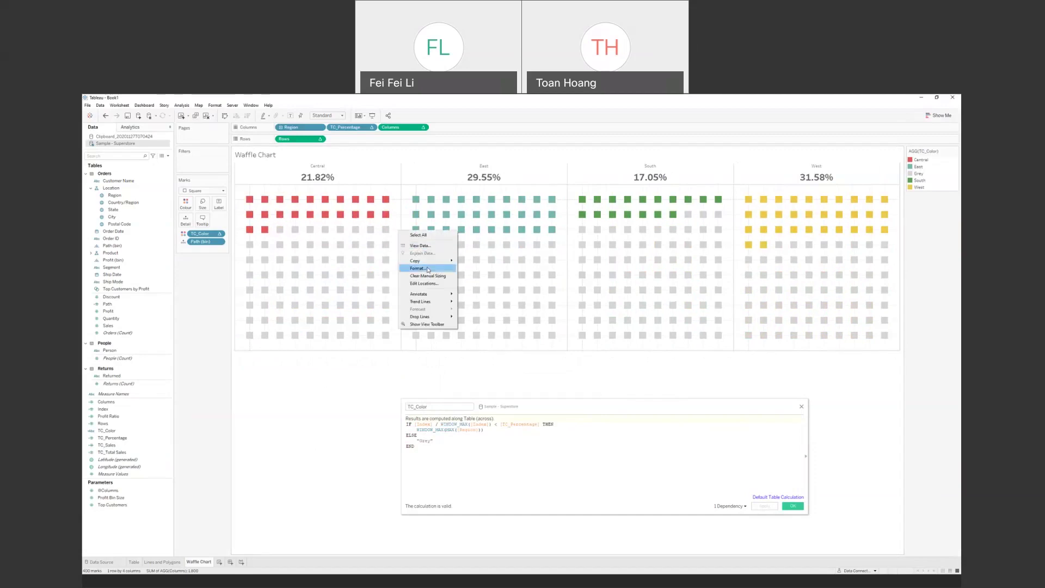
click(428, 270)
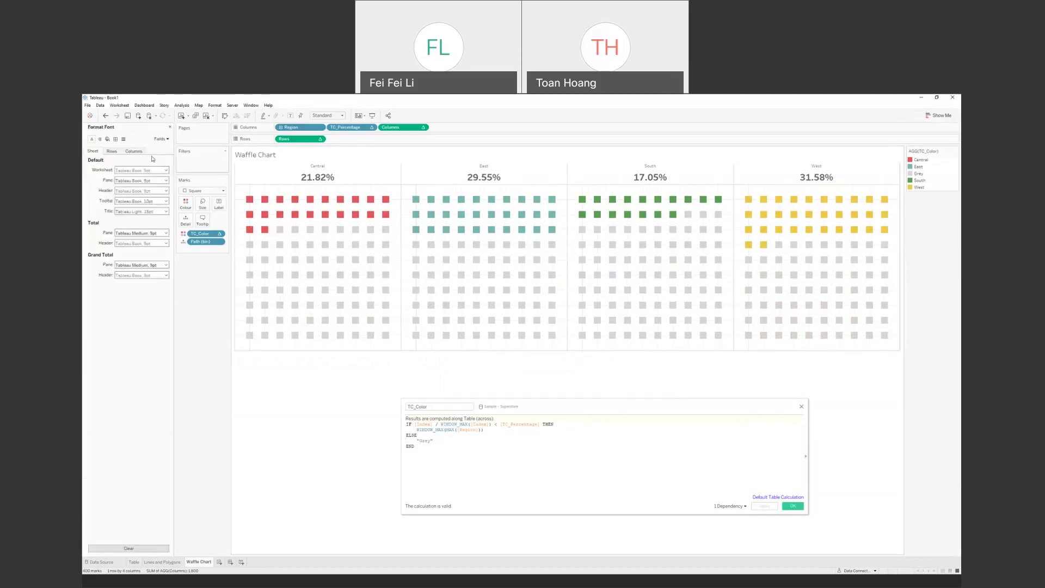
click(132, 170)
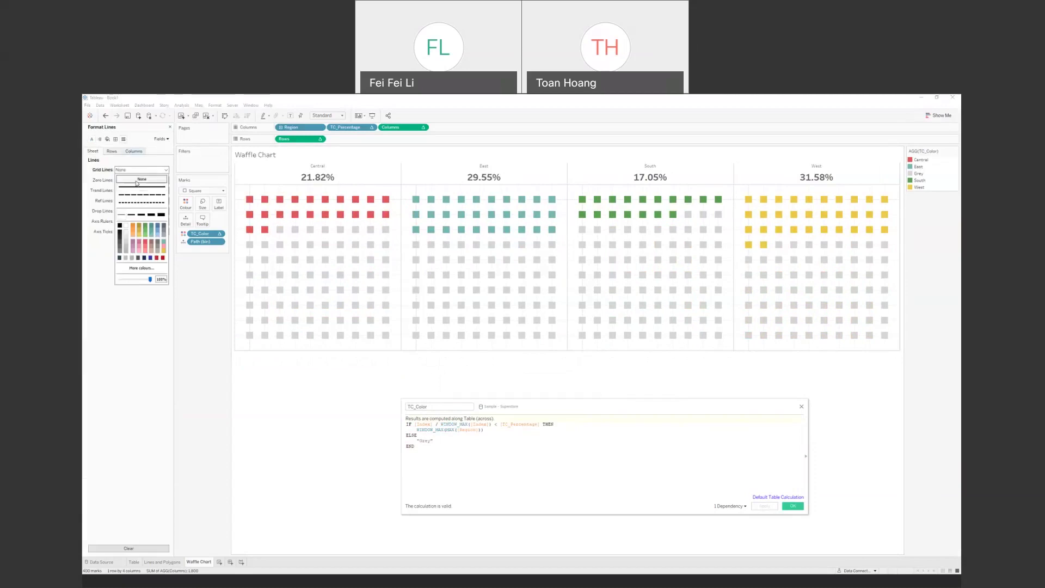
click(130, 180)
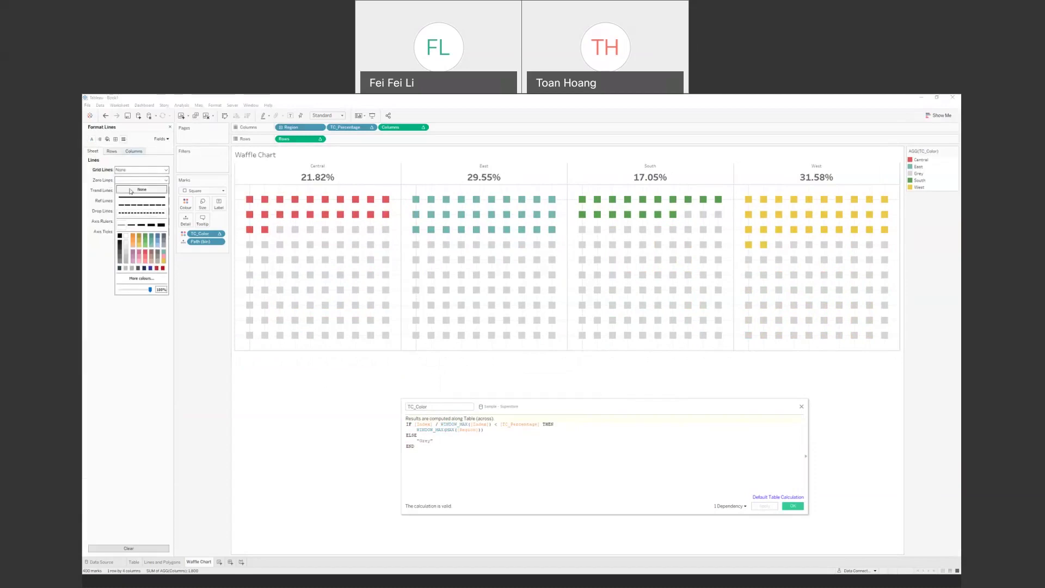
click(129, 358)
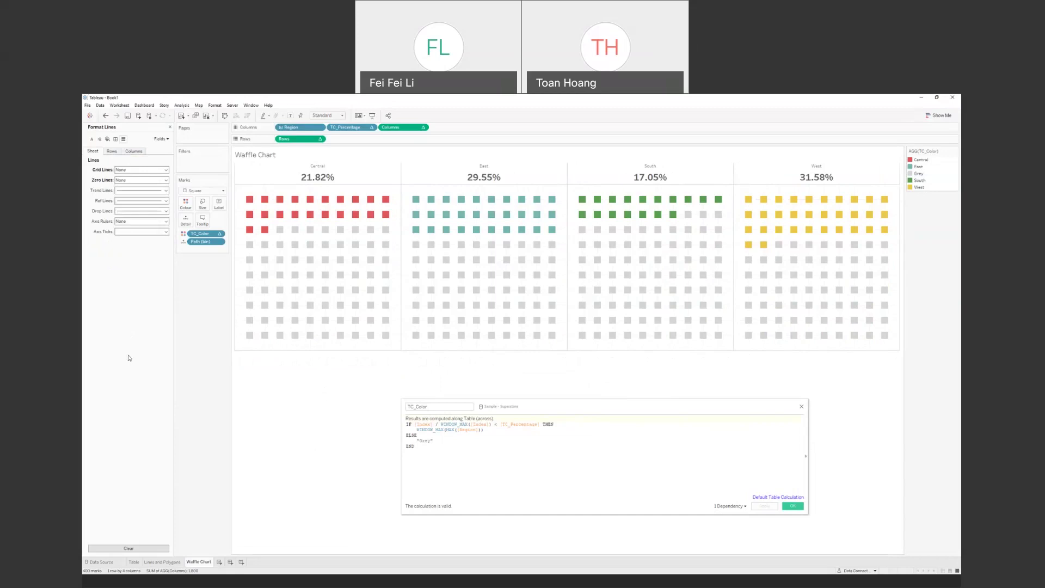
Step: Format the sheet's borders, setting the row divider's pane line to None and restyling the column divider's pane line
click(115, 139)
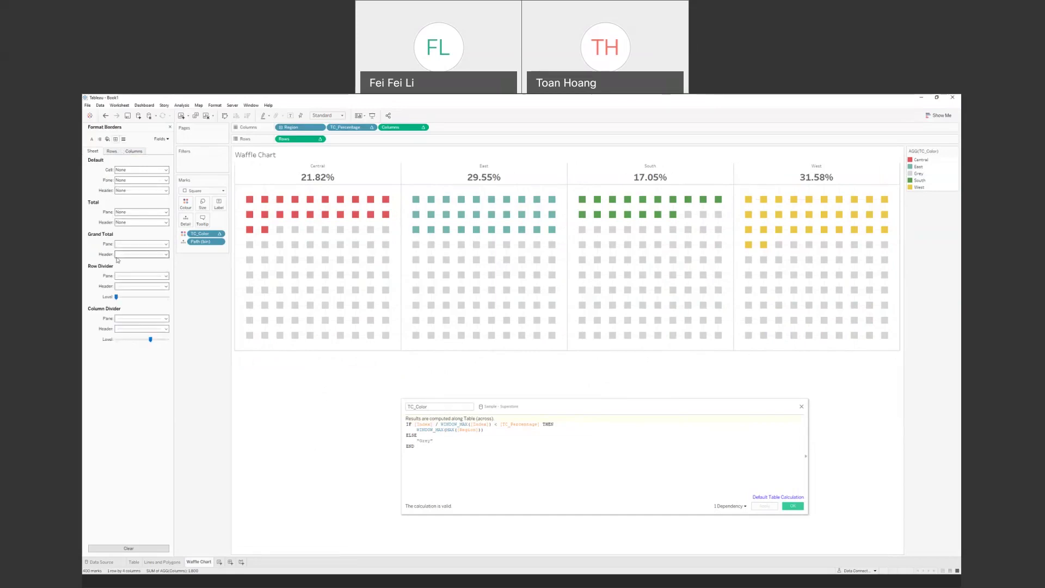
click(125, 276)
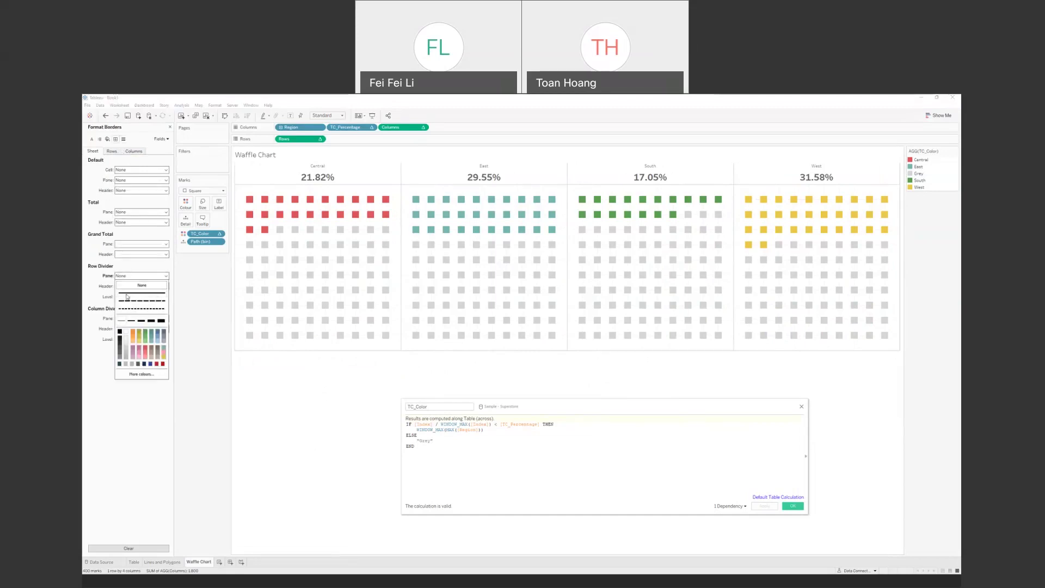
click(106, 318)
click(131, 318)
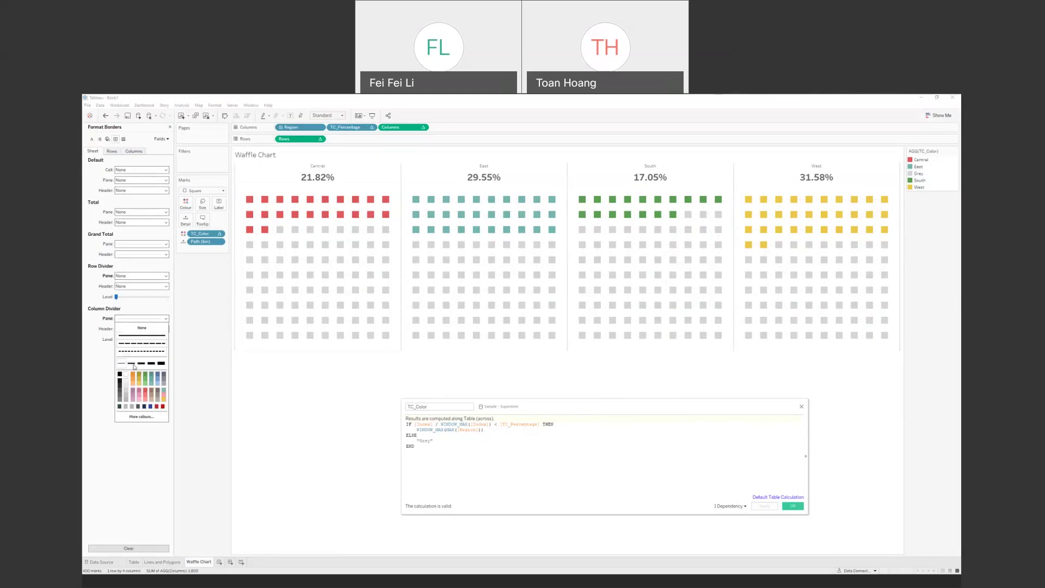
click(137, 436)
Step: Increase the size of the square marks slightly to narrow the gaps between them
click(203, 203)
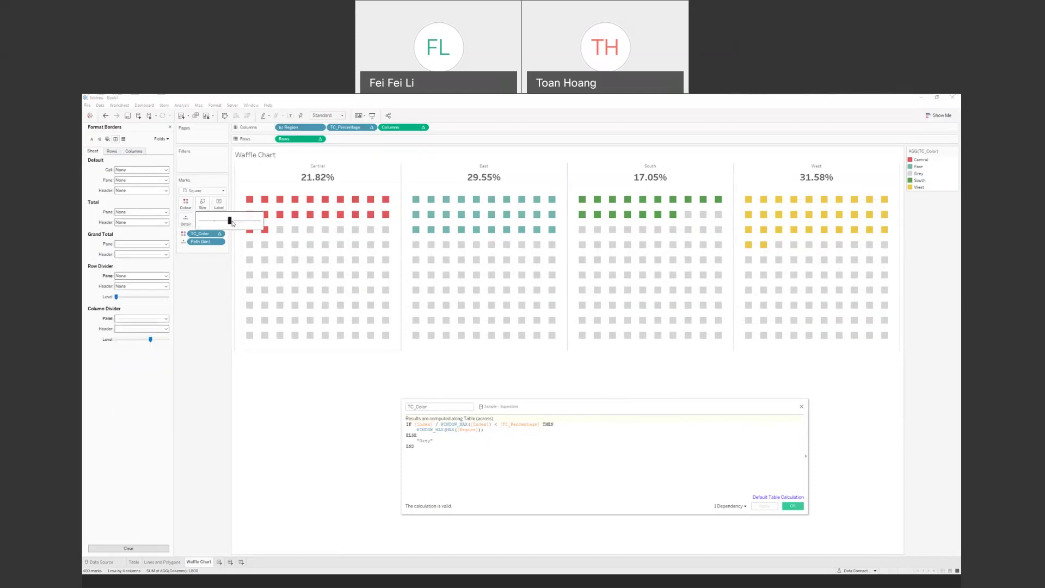
drag(237, 223, 241, 223)
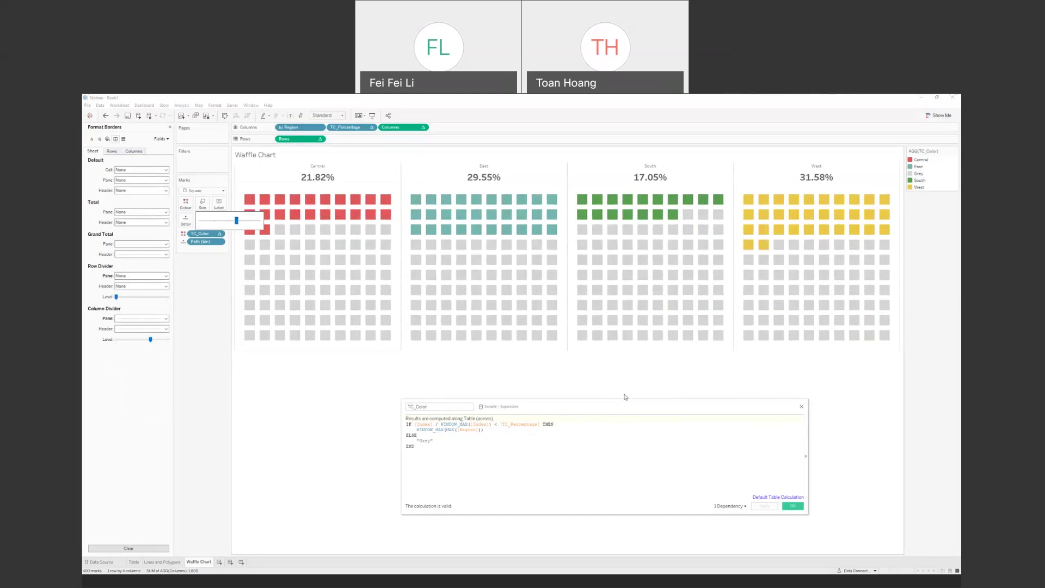
Step: Close the TC_Color calculation, review the Table and Lines and Polygons sheets, and return to the Waffle Chart sheet
click(793, 505)
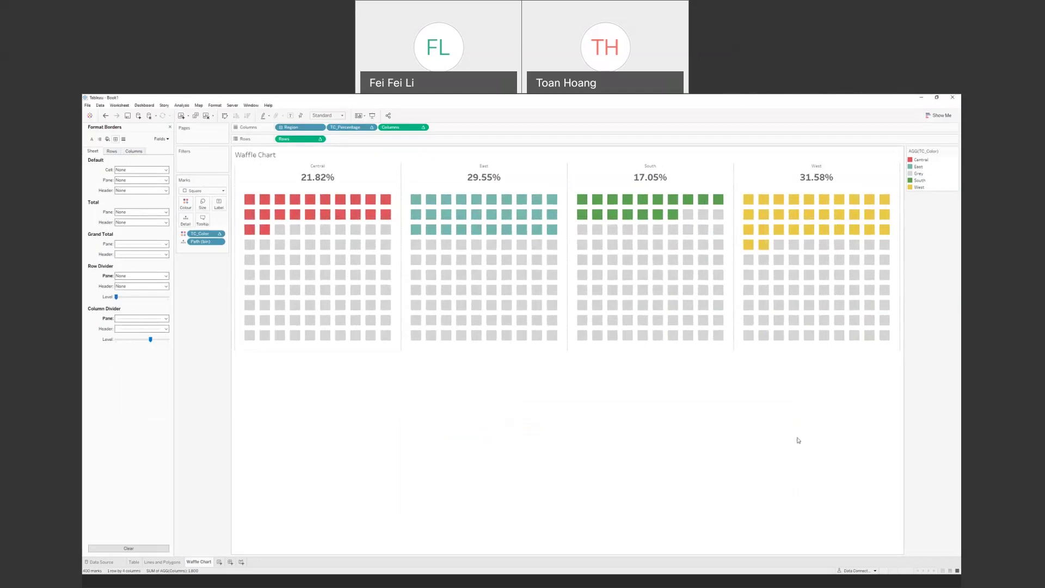
mouse_move(811, 266)
click(135, 563)
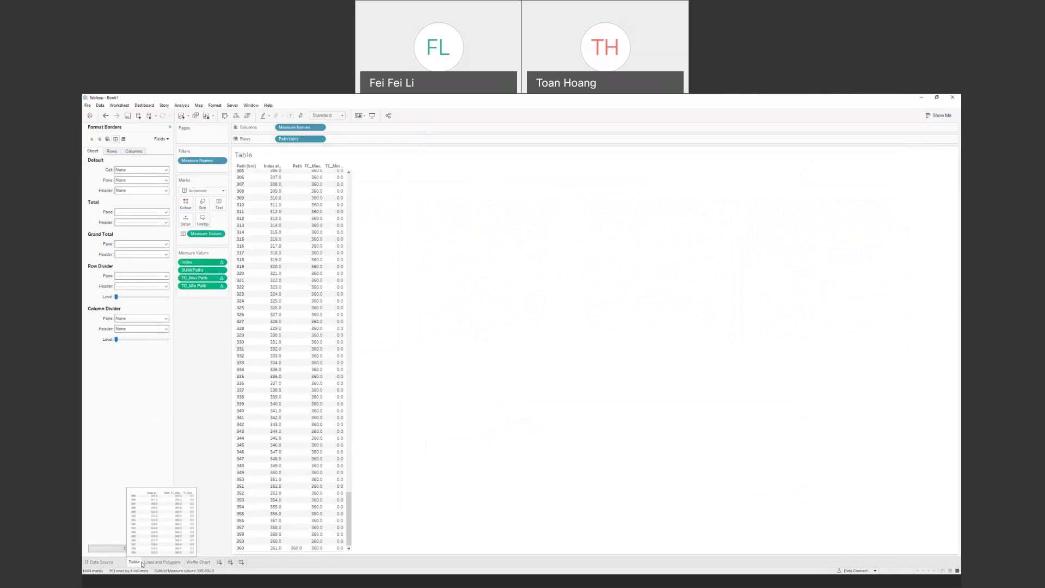
click(162, 562)
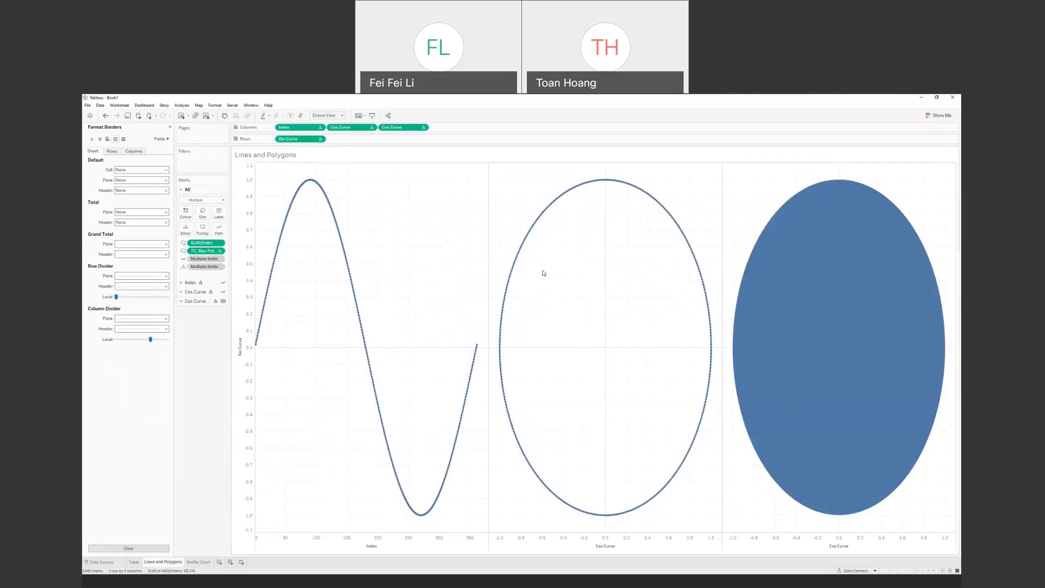
click(197, 563)
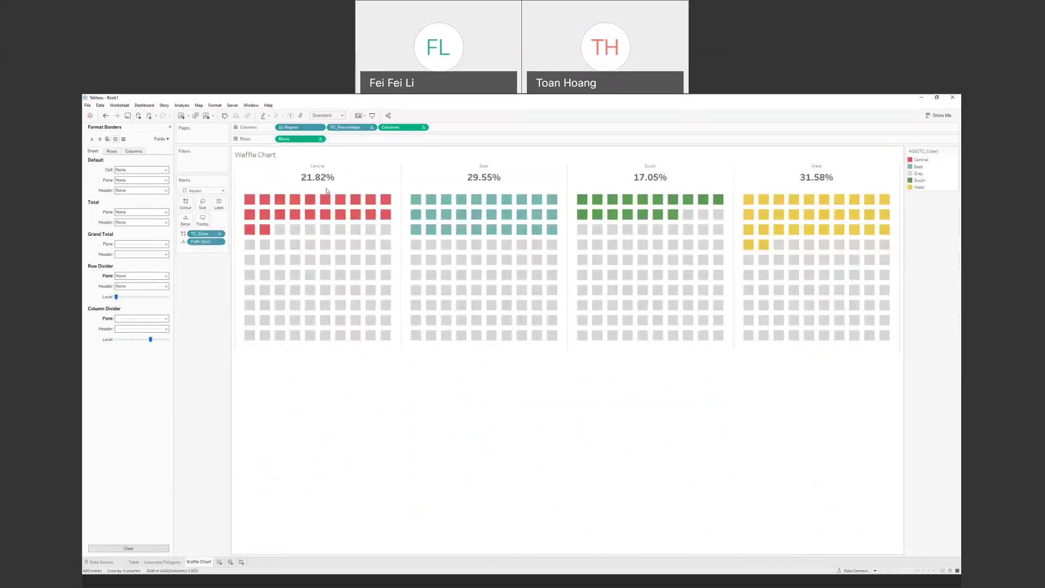
Step: Close the border formatting, show the #Columns parameter control, and place it directly below the Marks card
click(169, 127)
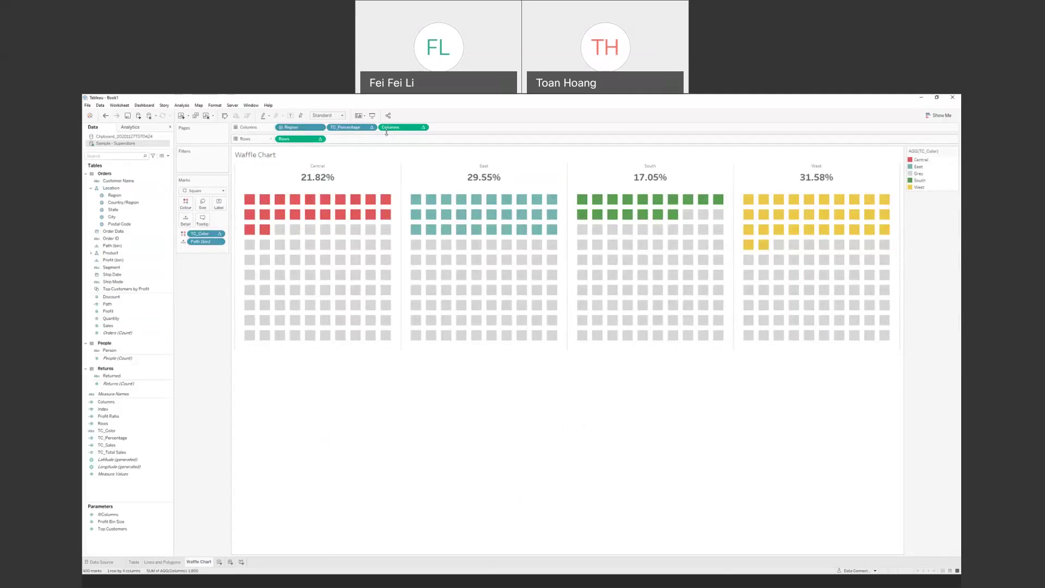
mouse_move(526, 312)
click(136, 474)
click(111, 515)
right_click(111, 514)
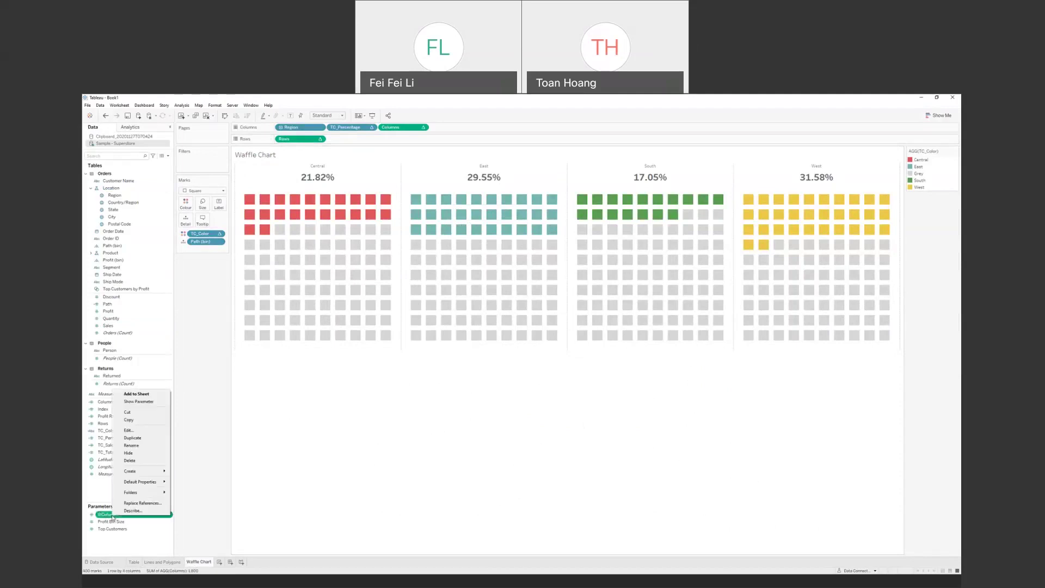
click(138, 401)
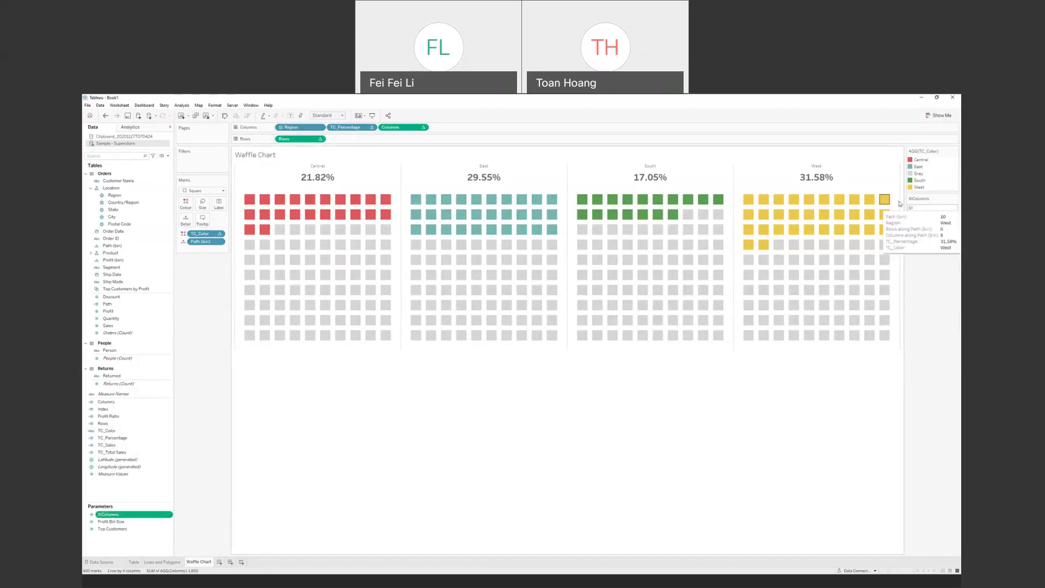
drag(292, 260, 203, 265)
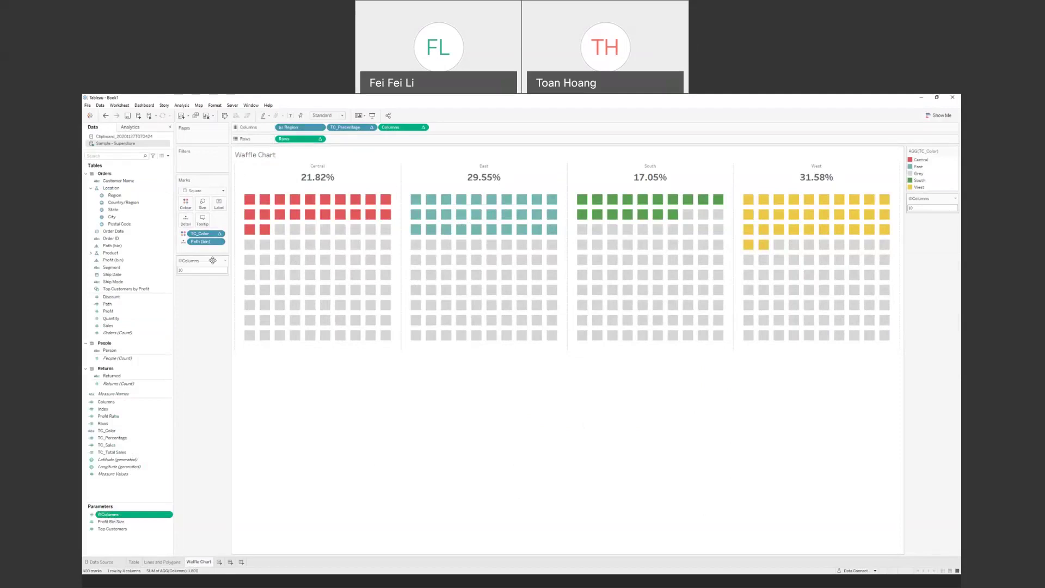
Step: Turn on the workbook's default animations and set their duration to 1.00 seconds (Slow)
click(208, 106)
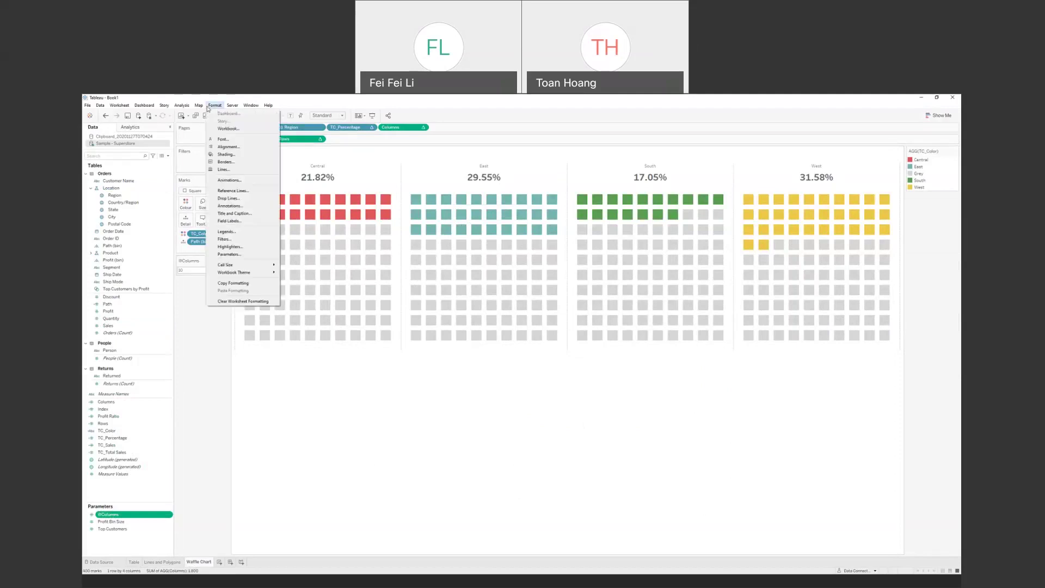
click(229, 180)
click(117, 152)
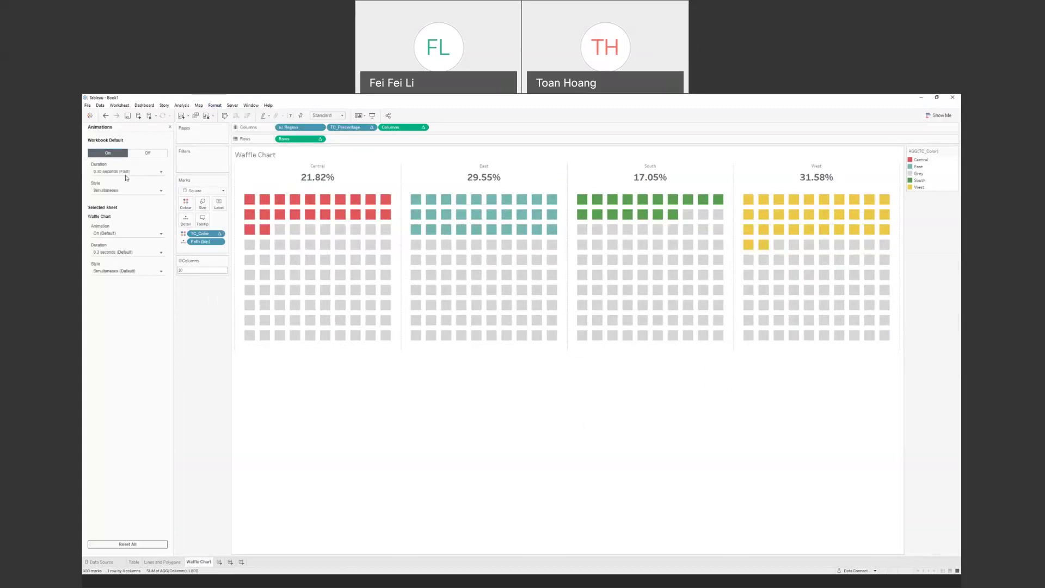
click(127, 173)
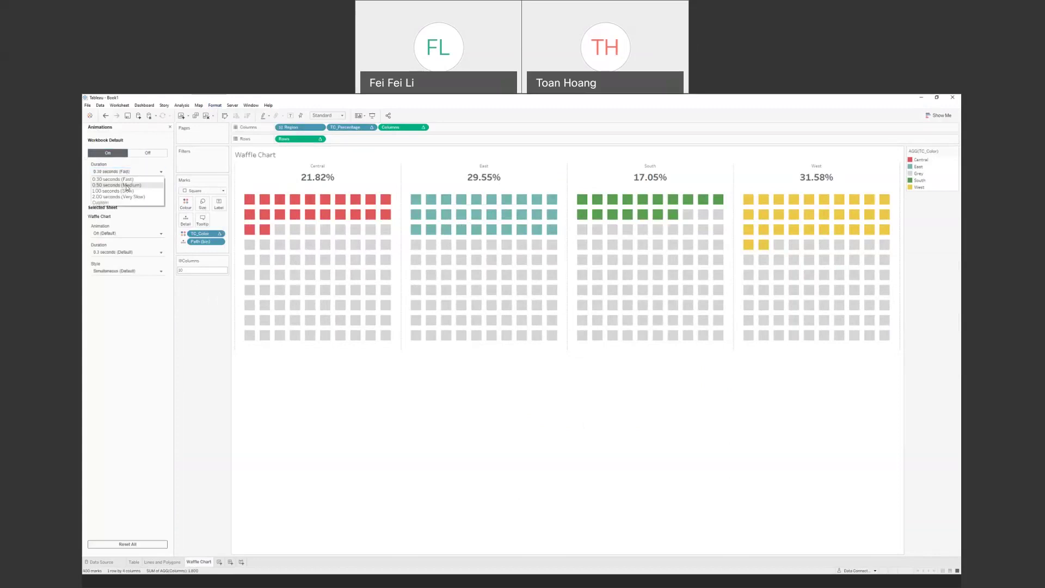
click(127, 185)
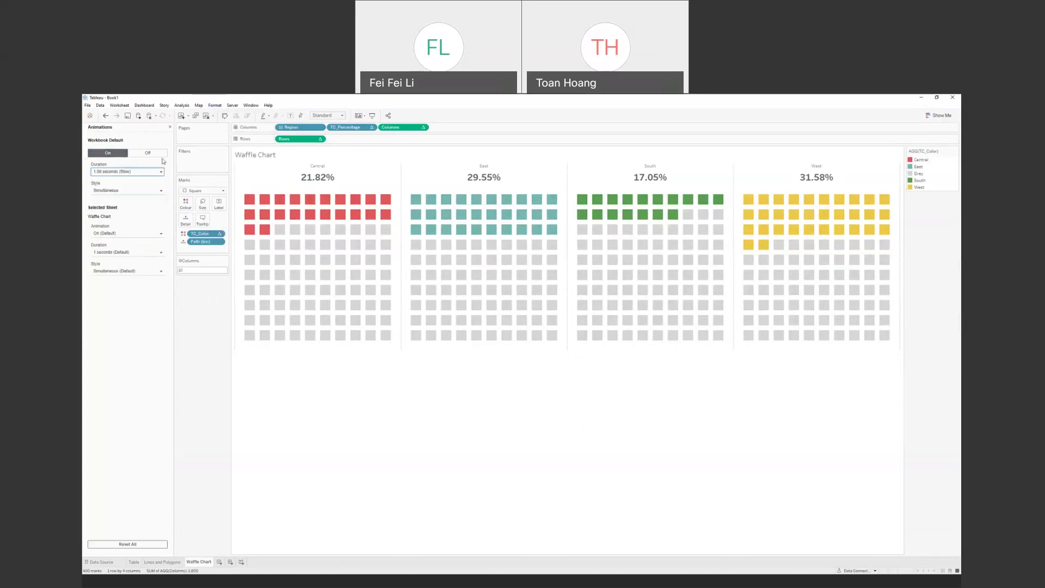
click(170, 128)
Step: Set the #Columns parameter to 5 and fit the waffle chart to Entire View
click(195, 271)
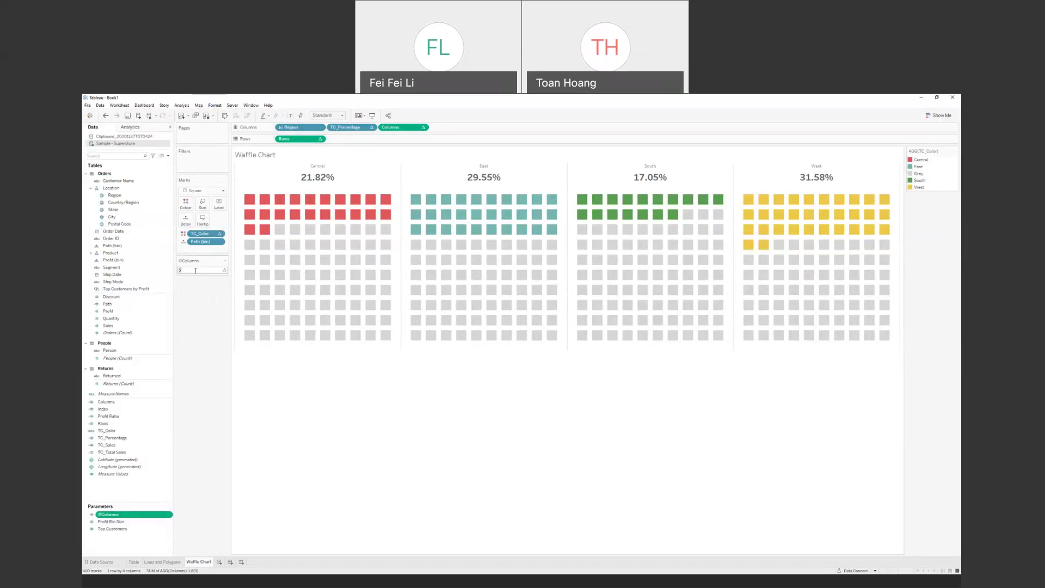
key(Return)
click(337, 116)
click(322, 140)
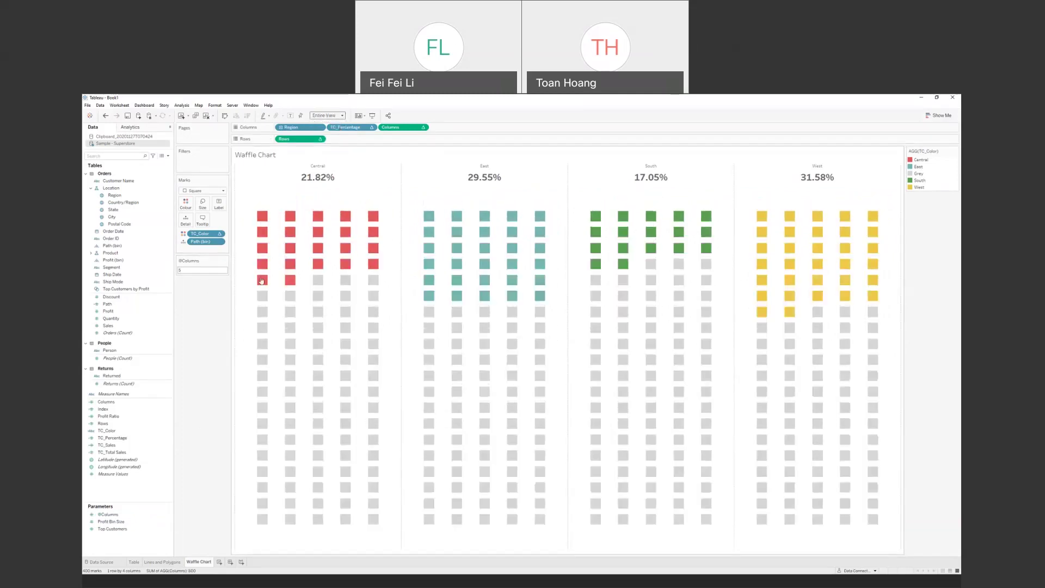
Step: Try the #Columns parameter at 6, 7 and 8 to rearrange the squares of the waffle chart
double_click(214, 271)
text(6)
key(Return)
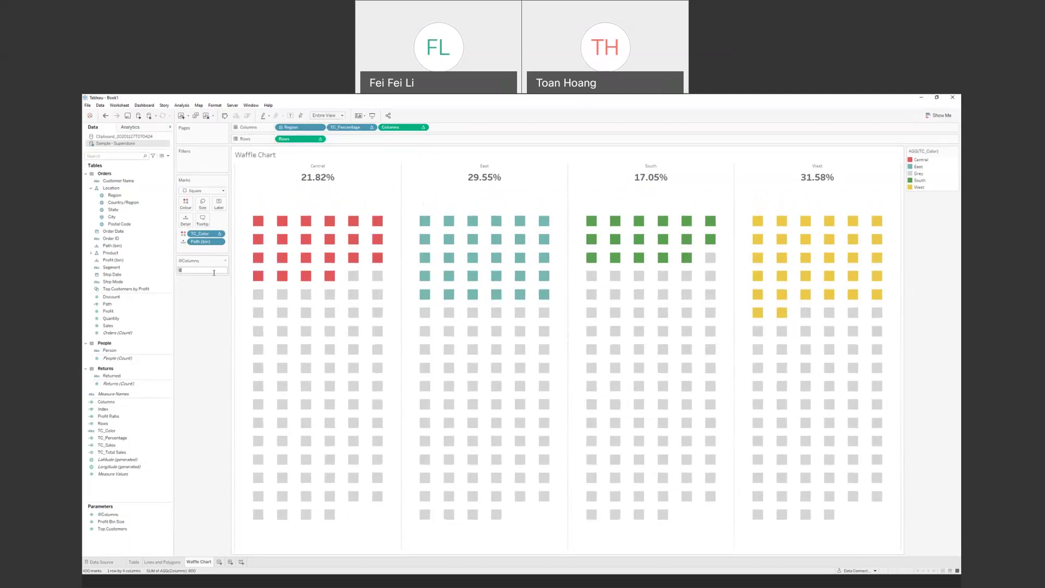
text(7)
key(Return)
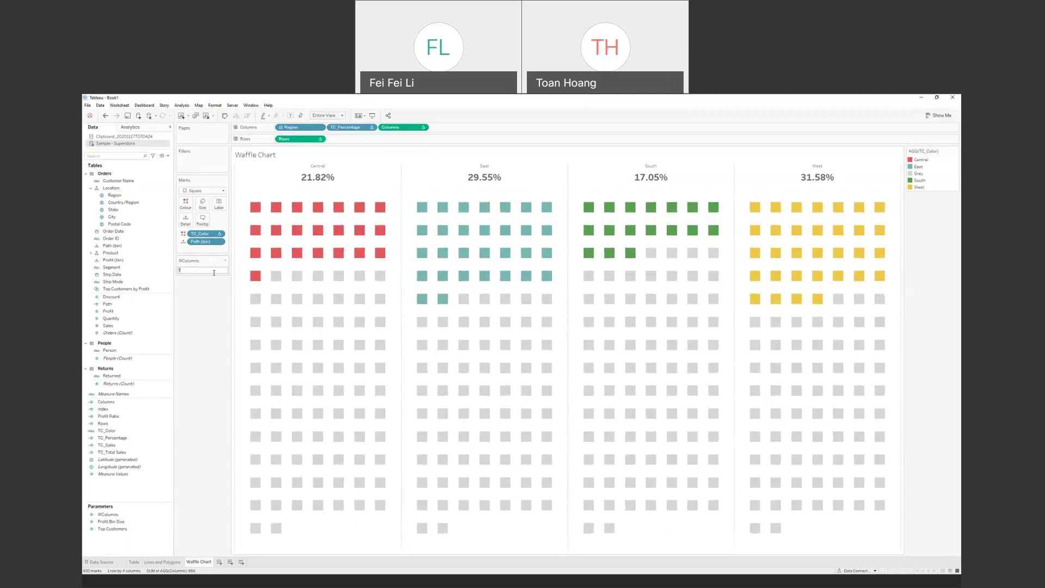
text(8)
key(Return)
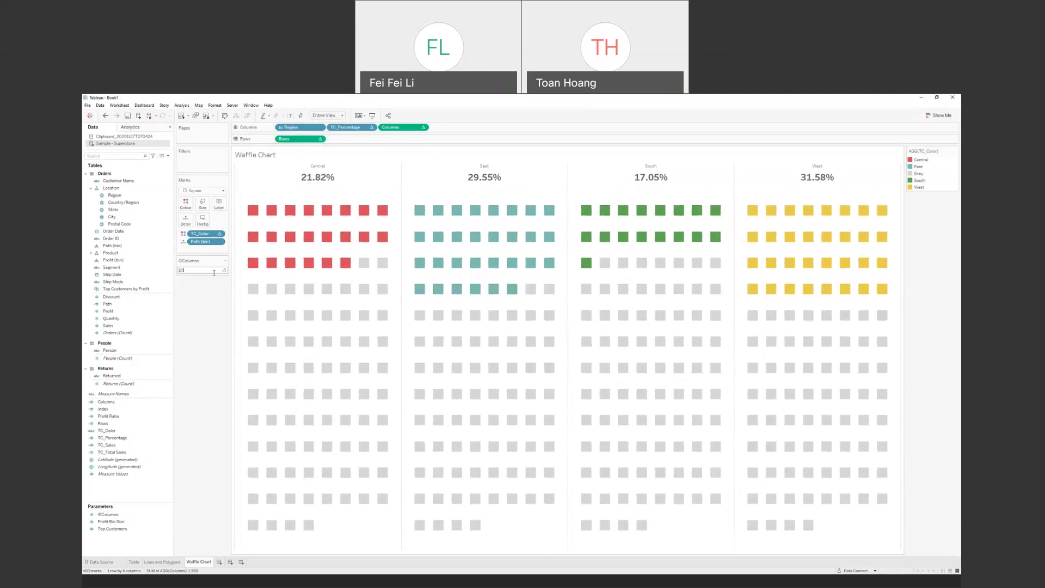
Step: Set the #Columns parameter to 20 and reduce the size of the square marks
text(20)
key(Return)
click(203, 204)
mouse_move(235, 221)
mouse_down()
mouse_move(218, 220)
mouse_move(229, 221)
mouse_up()
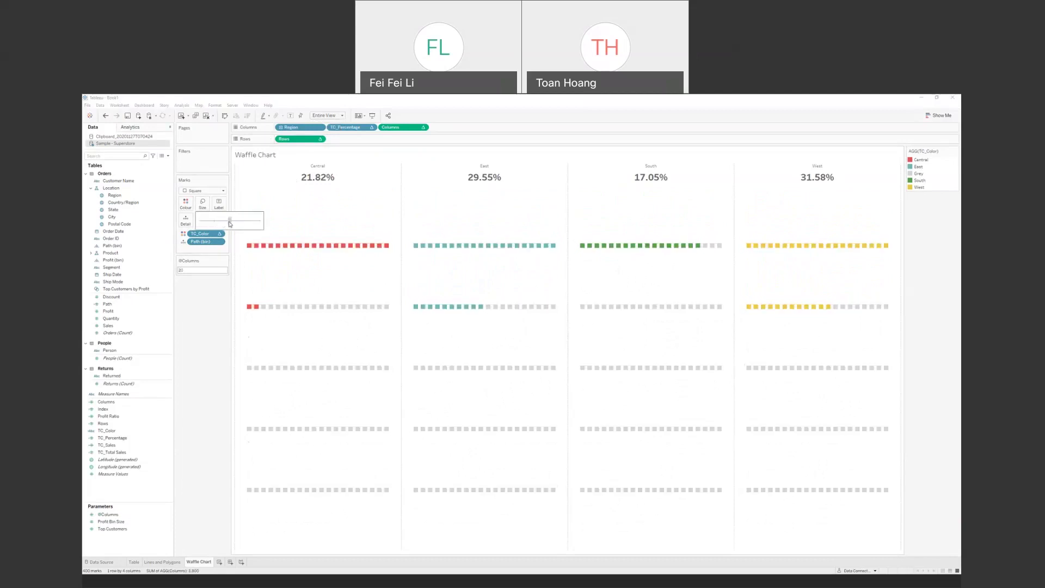
Step: Set the #Columns parameter to 10 and change the waffle chart's fit to Standard
double_click(201, 269)
text(10)
key(Return)
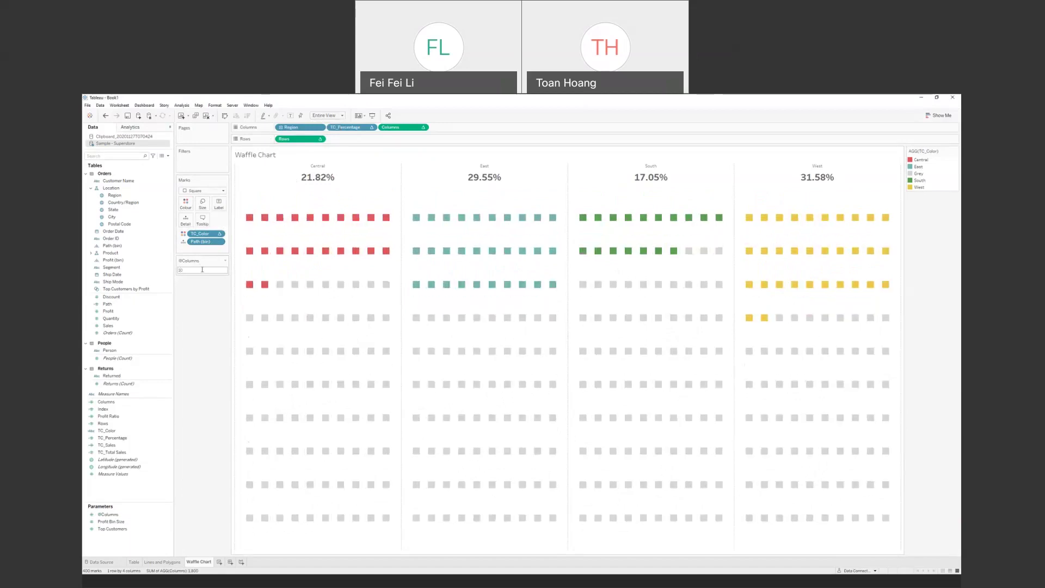
click(327, 115)
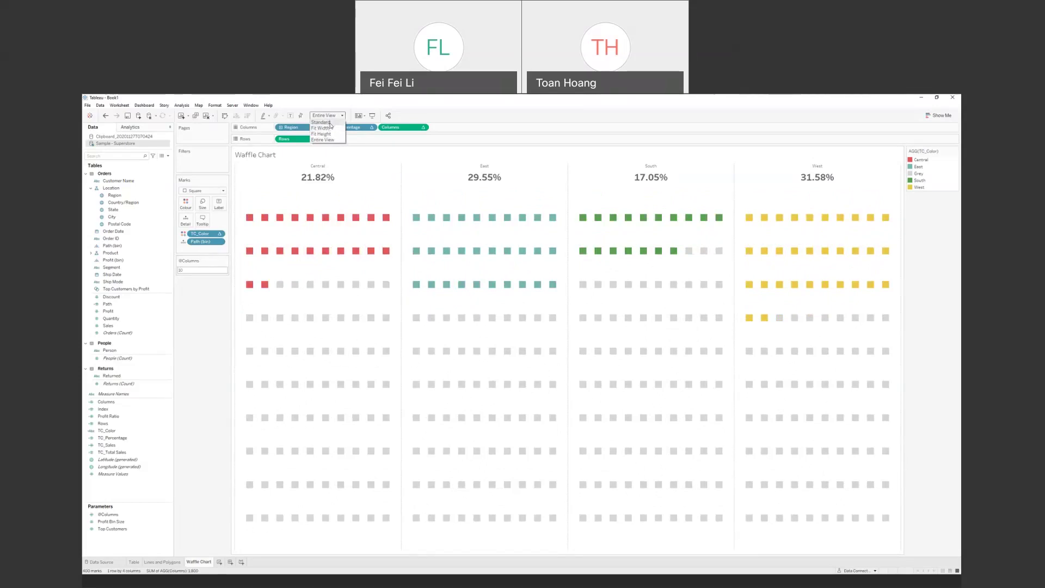
click(330, 123)
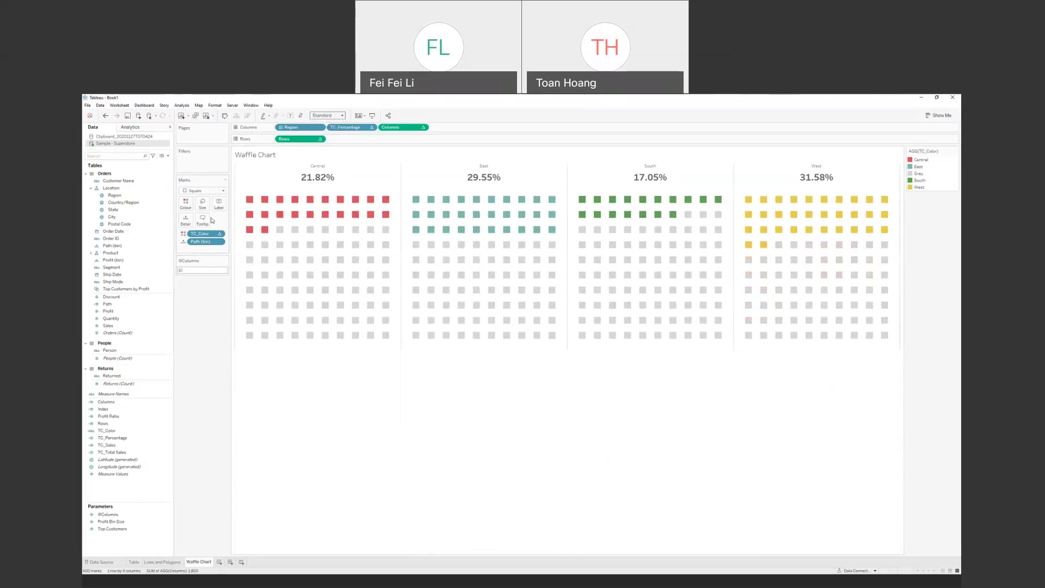
Step: Enlarge the marks so only narrow gaps remain between them, and change the mark type to Circle
click(203, 203)
drag(239, 223, 243, 222)
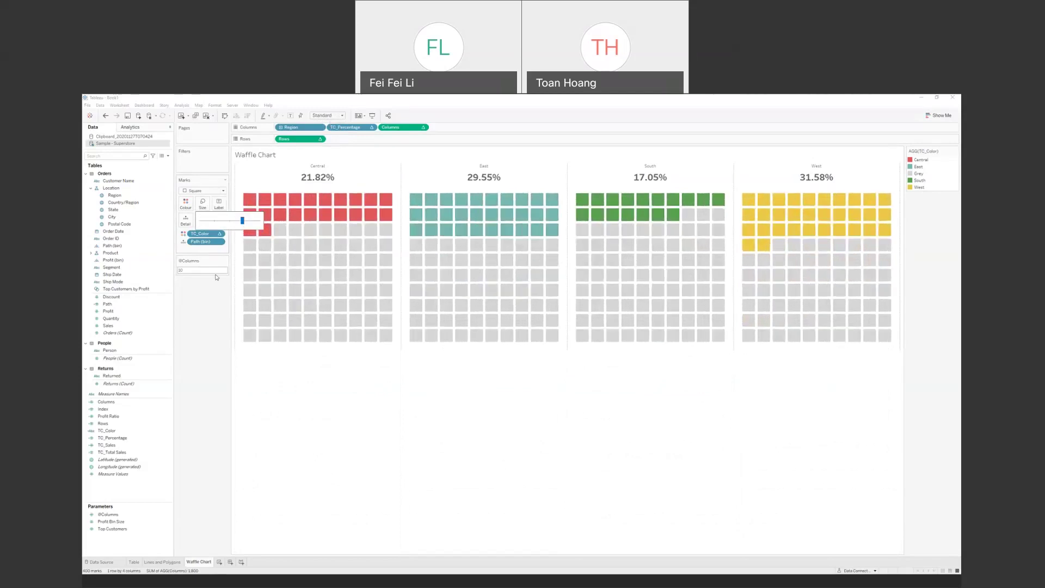
click(211, 192)
click(211, 192)
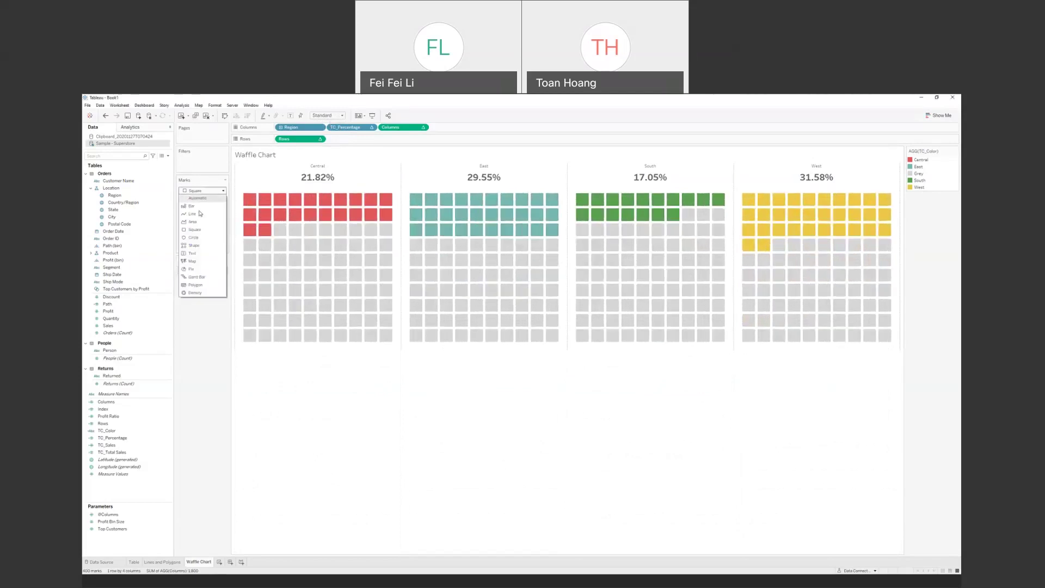
click(197, 237)
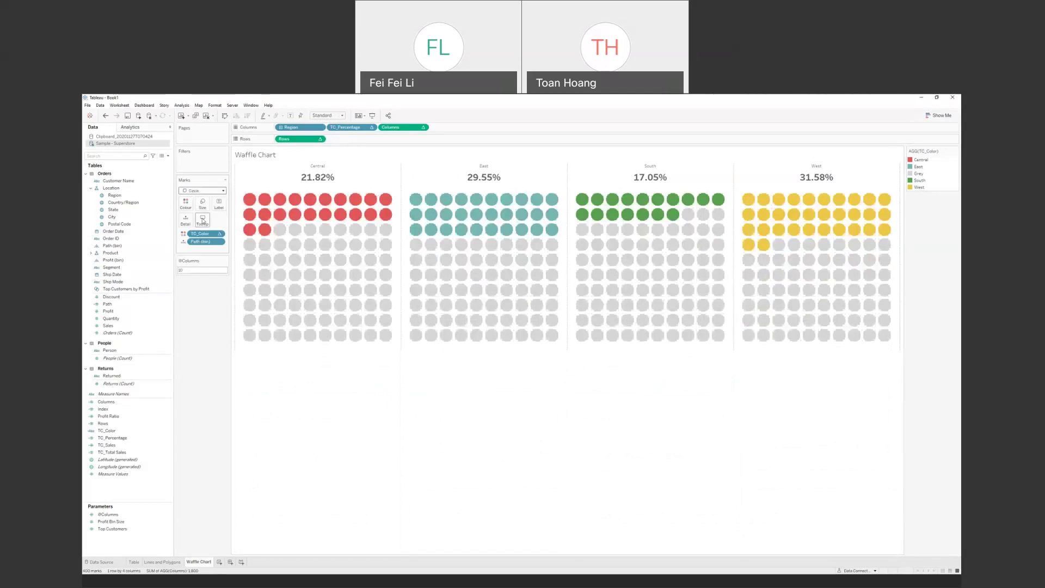
Step: Change the mark type to Shape, try the filled diamond and triangle shapes, and settle on the filled square
click(204, 194)
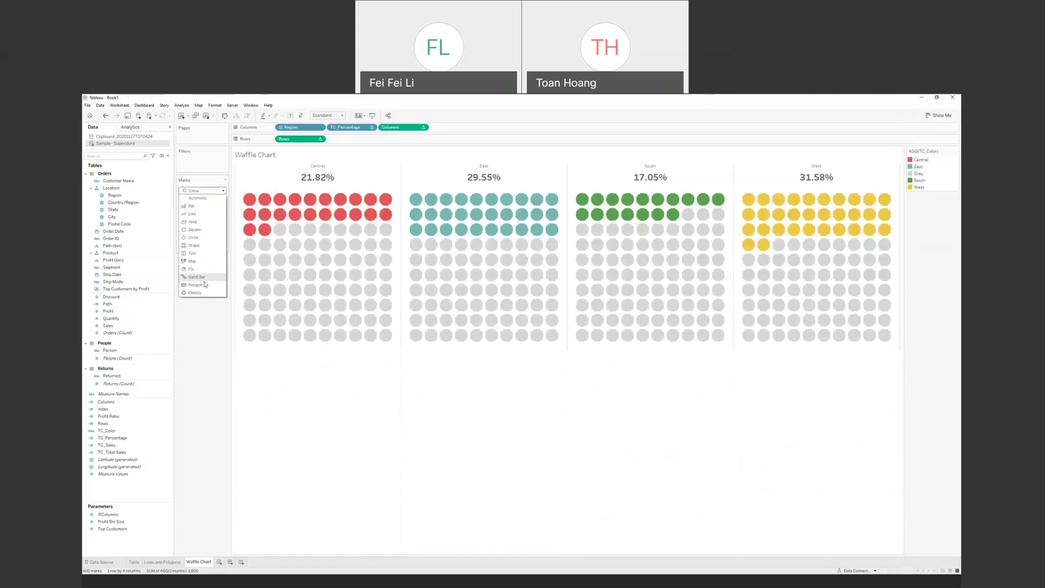
click(203, 237)
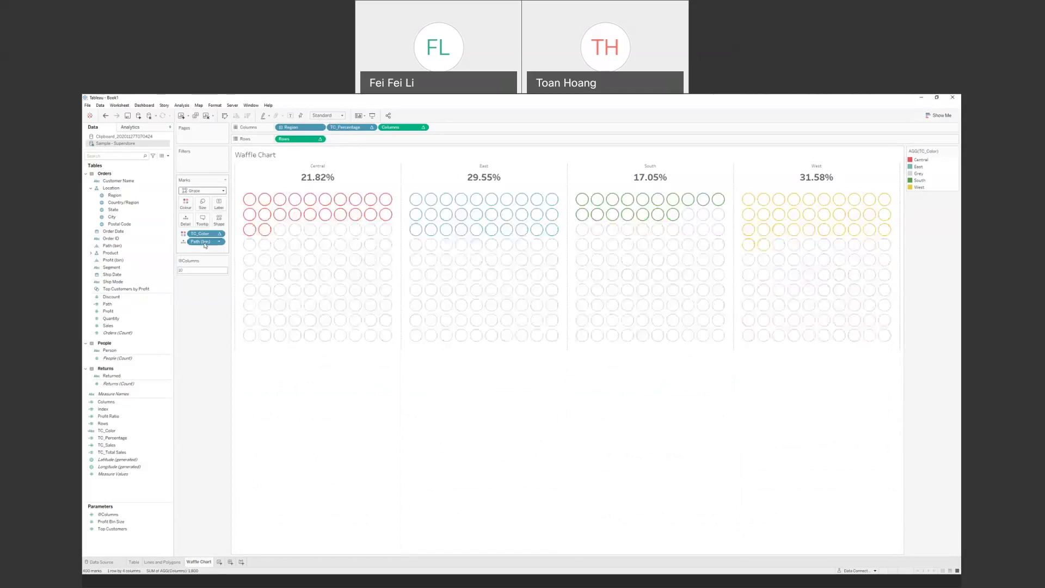
click(219, 219)
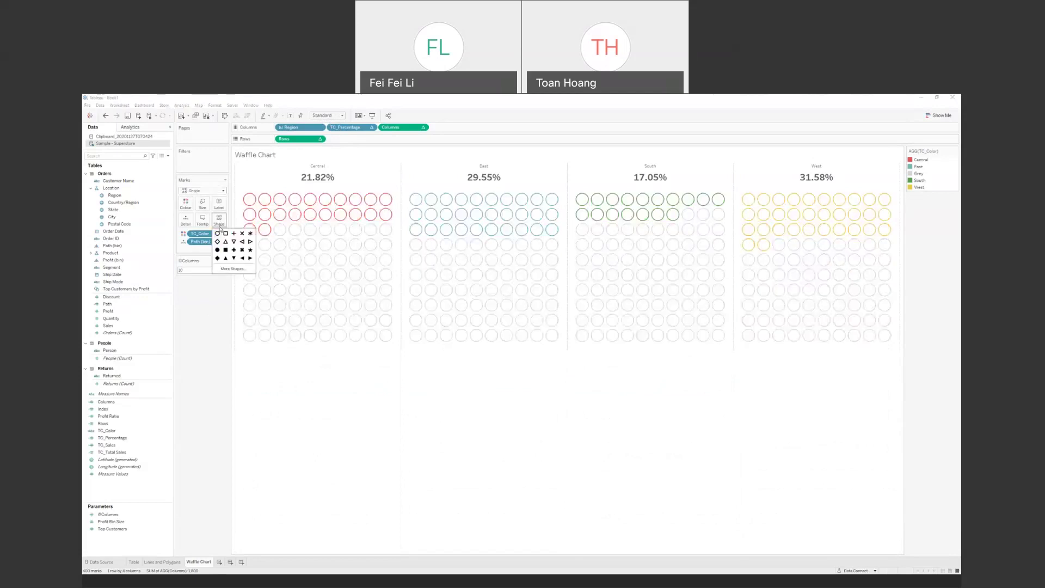
click(218, 258)
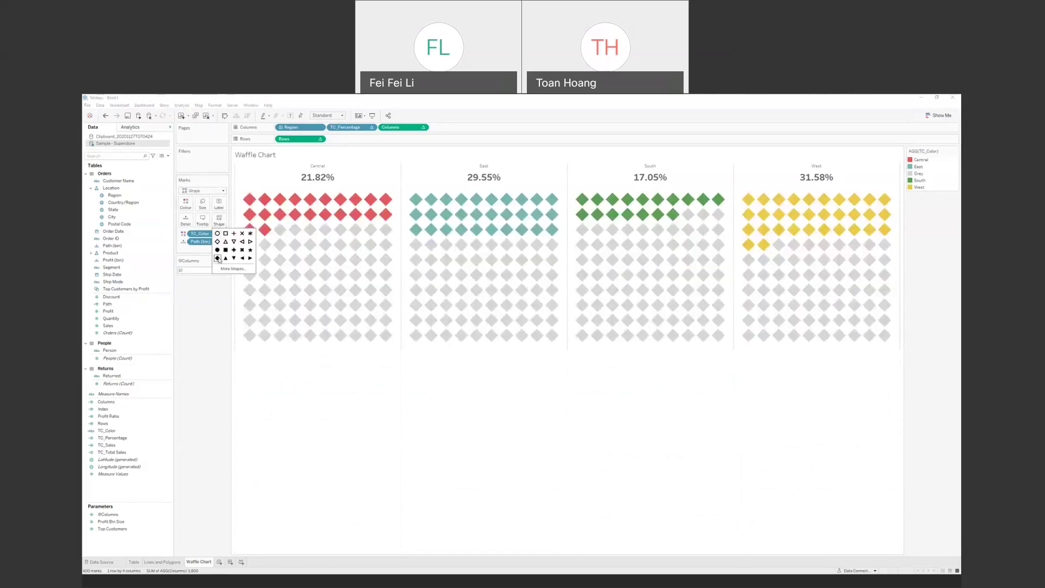
click(226, 259)
click(234, 258)
click(225, 250)
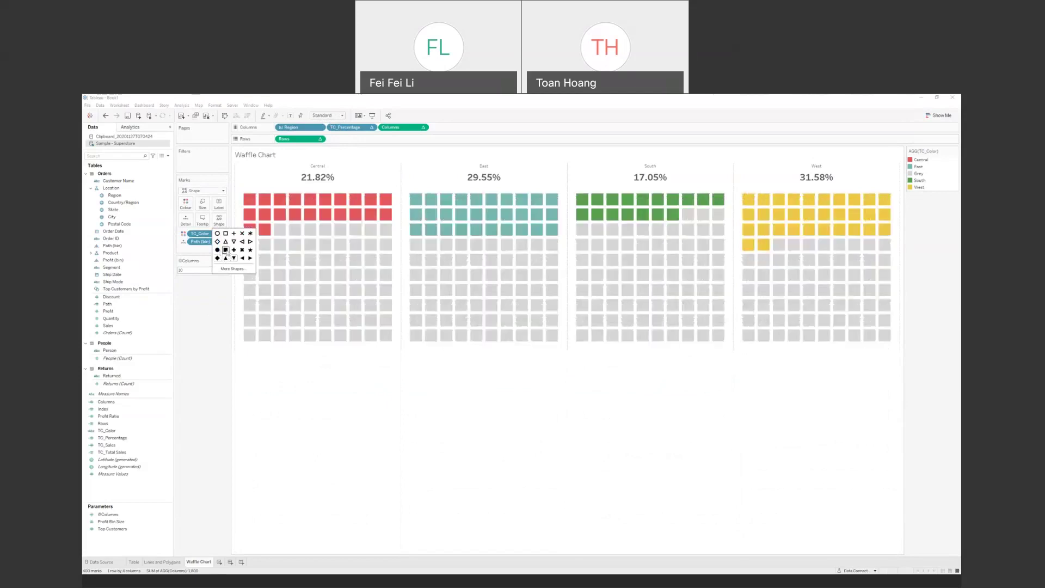
click(221, 306)
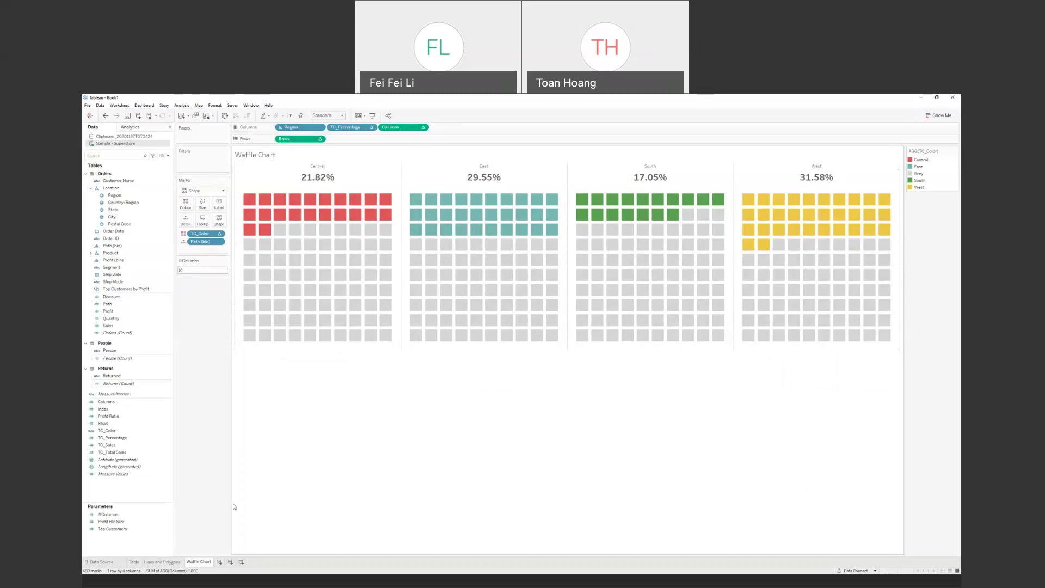
Step: Add a new worksheet and name it Triangle Bar Chart
click(220, 562)
double_click(222, 561)
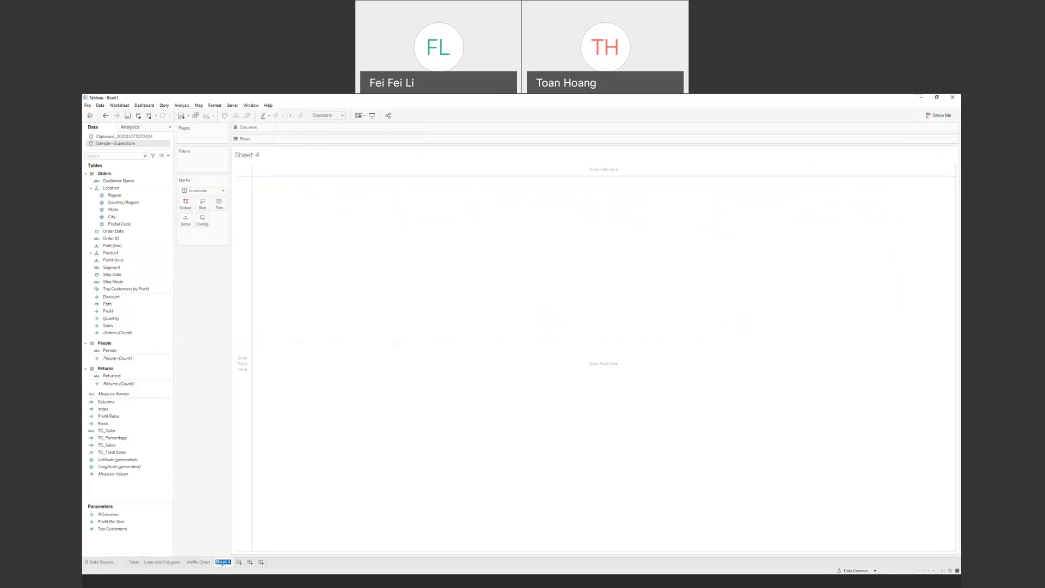
text(Triangl)
key(BackSpace)
key(BackSpace)
key(BackSpace)
key(BackSpace)
text(Trian)
text(ngle)
text( Bar Chart)
key(Return)
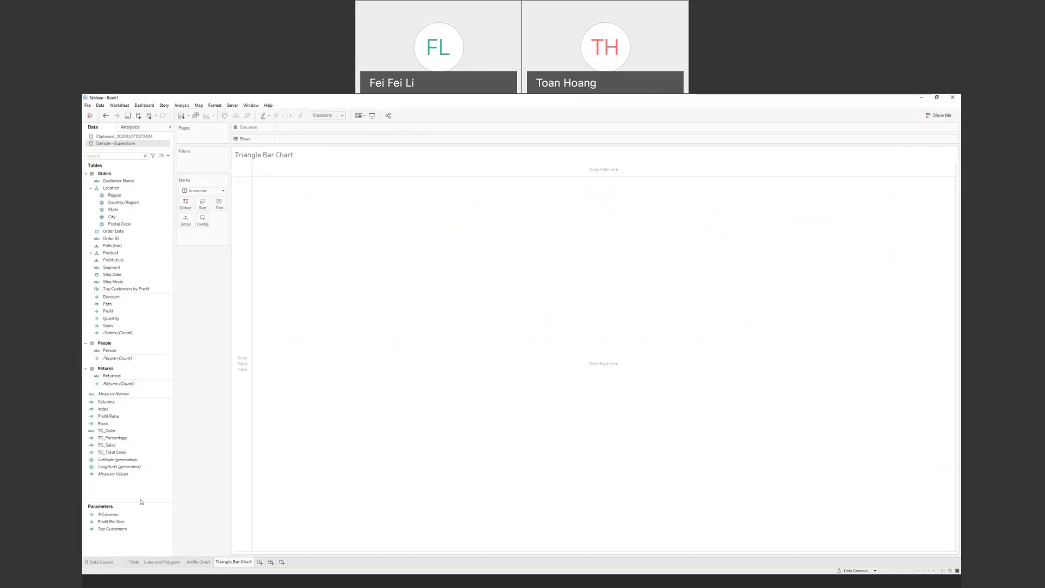
click(119, 467)
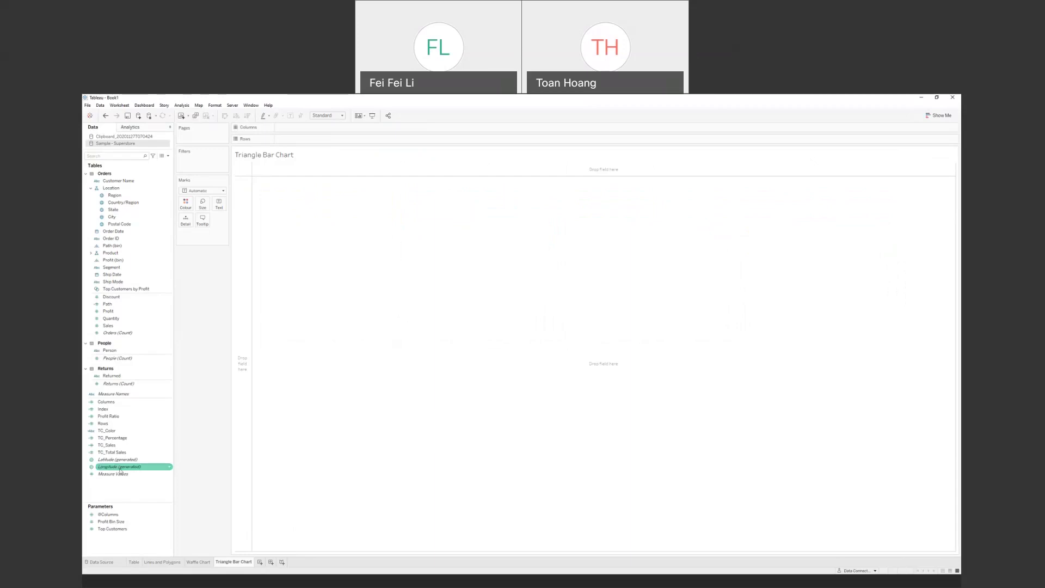
click(110, 350)
click(111, 319)
click(114, 304)
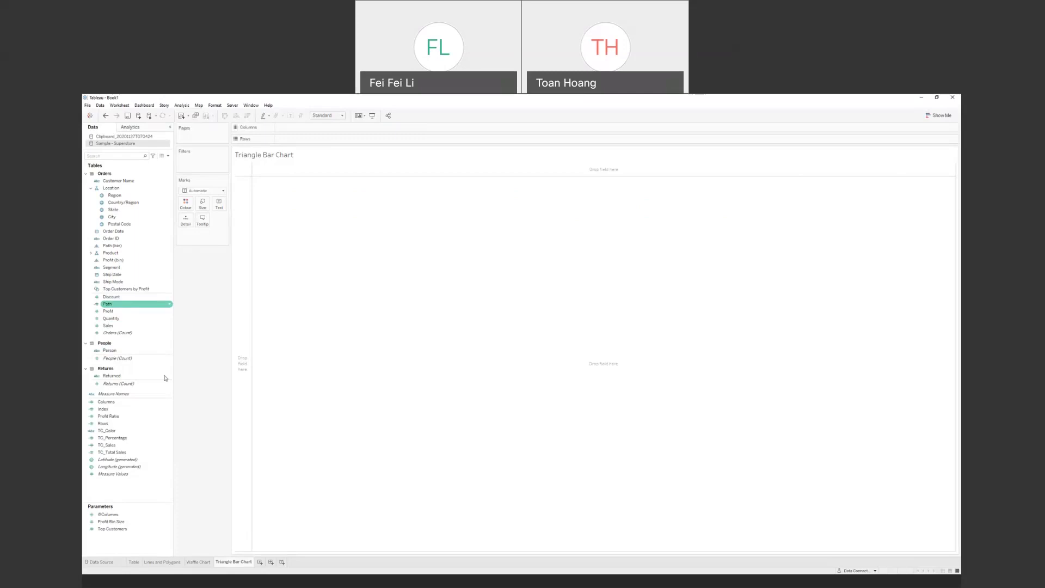
click(119, 146)
click(116, 282)
click(117, 287)
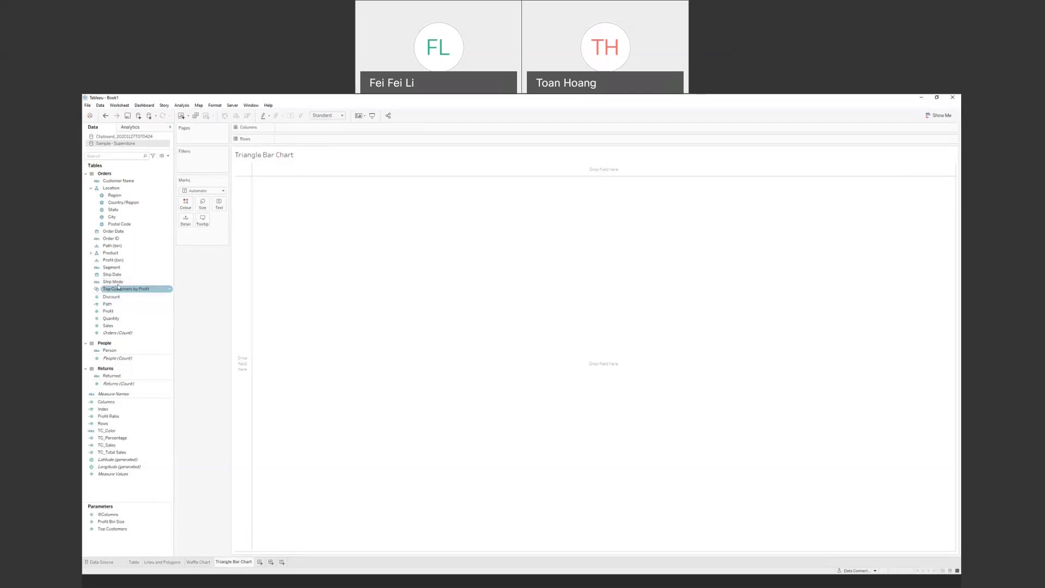
Step: Create a calculated field based on Ship Mode and name it Path Triangle
click(115, 282)
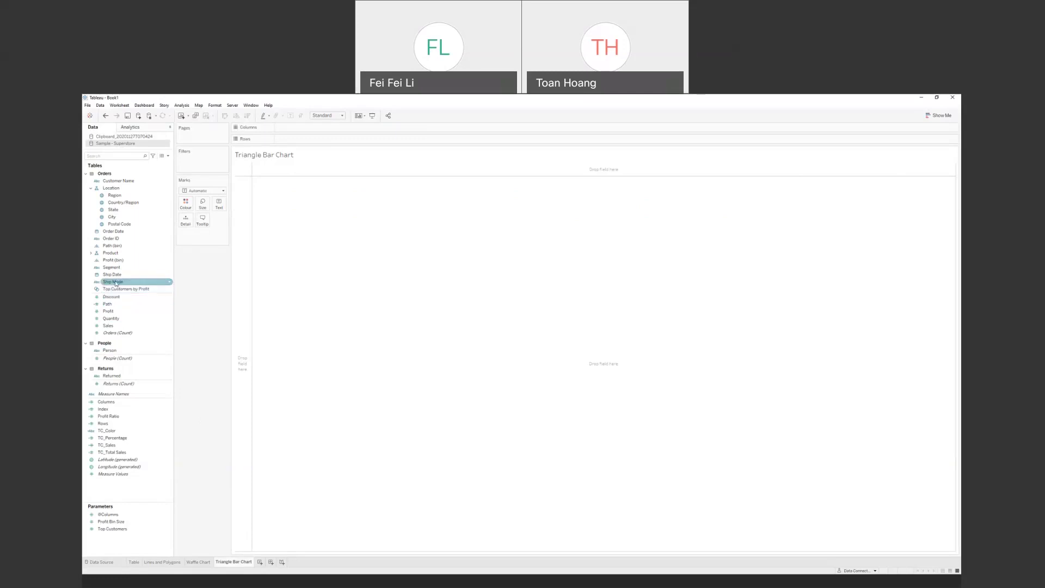
right_click(115, 283)
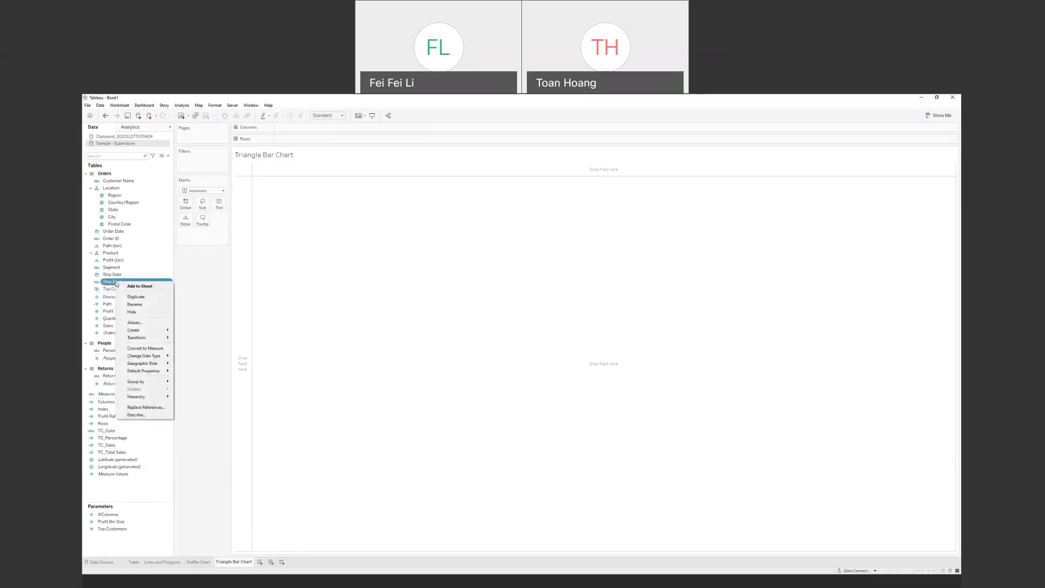
mouse_move(144, 330)
click(191, 330)
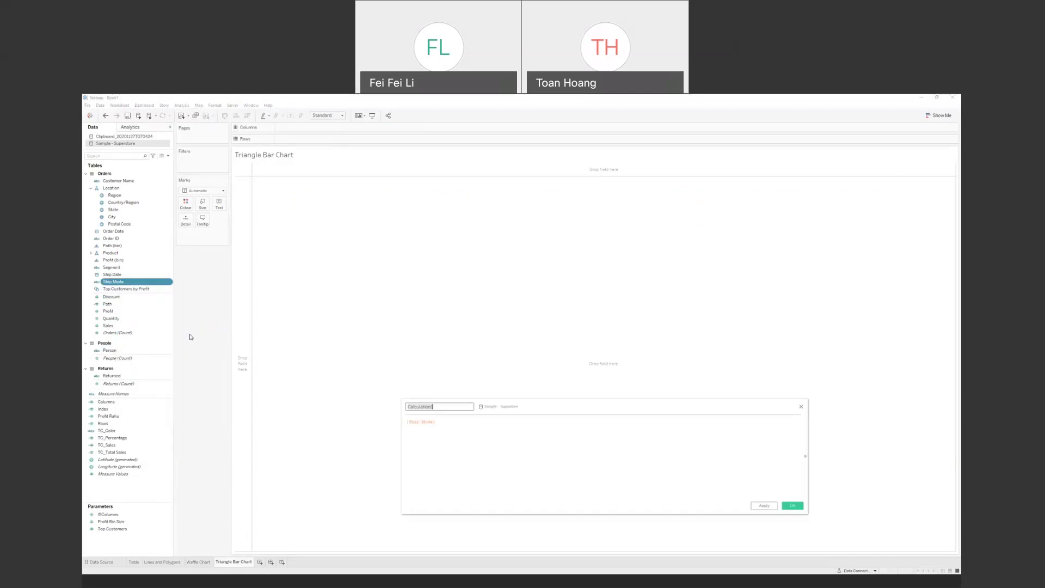
text(Path Triangle)
key(Left)
key(Left)
key(Left)
key(Left)
key(Tab)
Step: Define Path Triangle to return 1 when Ship Mode is "First Class" and 3 otherwise, and save the calculation
text(IF)
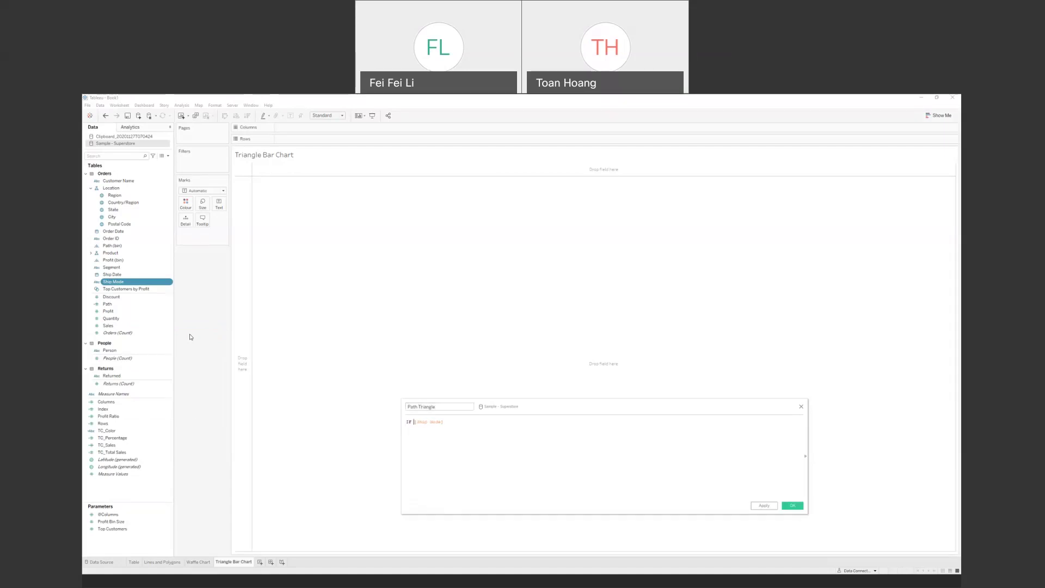
key(End)
text(= "First Class" THEN)
key(Return)
text(ELS)
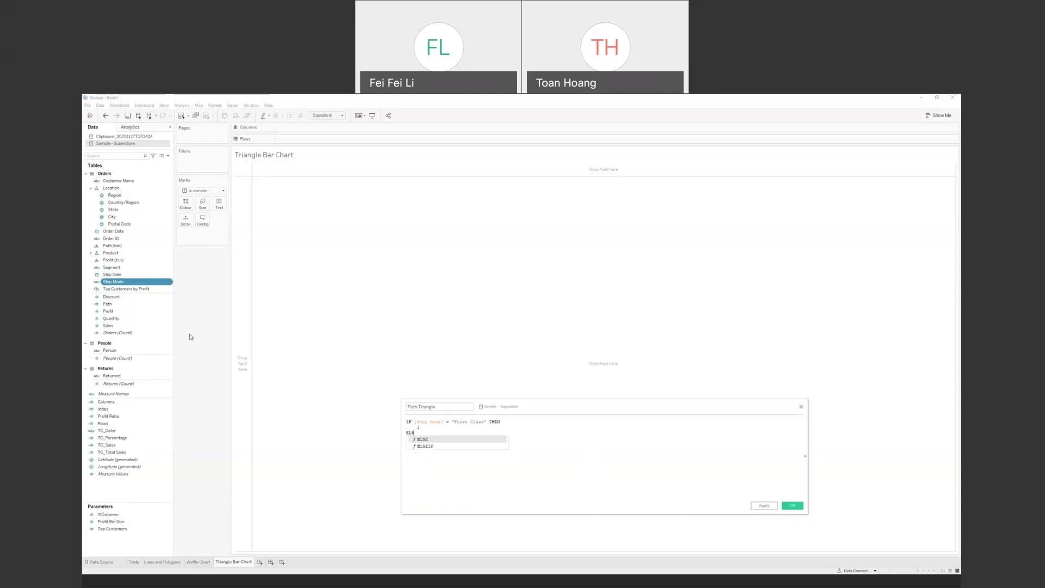
key(Return)
key(Return)
text(3)
key(Return)
text(END)
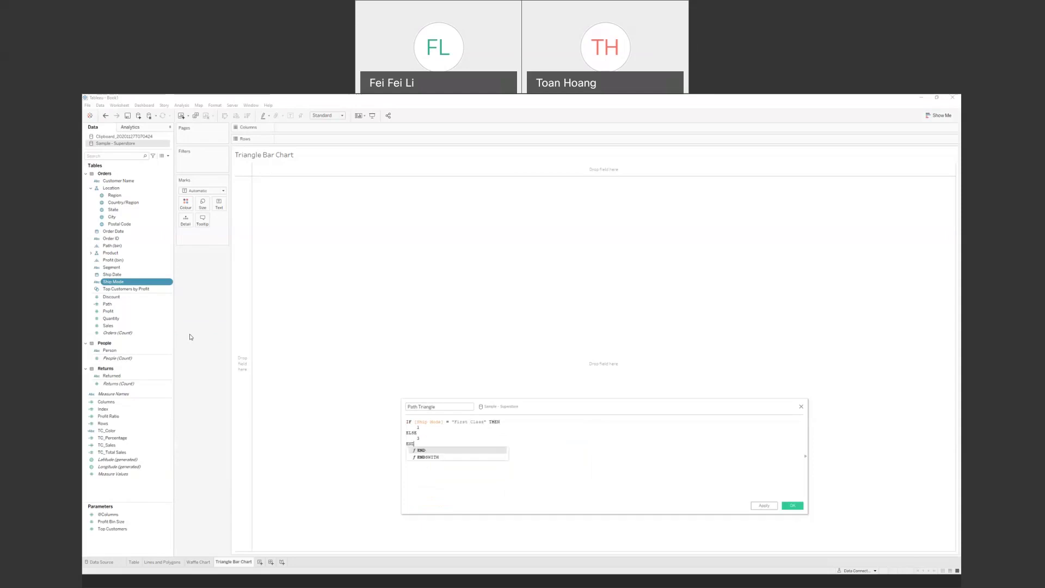
click(618, 450)
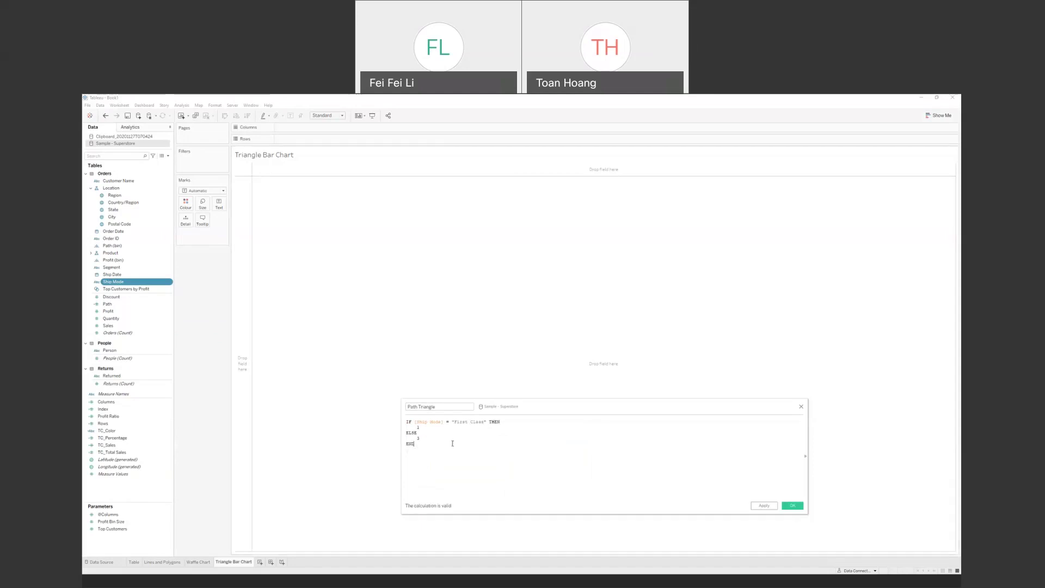
click(433, 407)
click(766, 508)
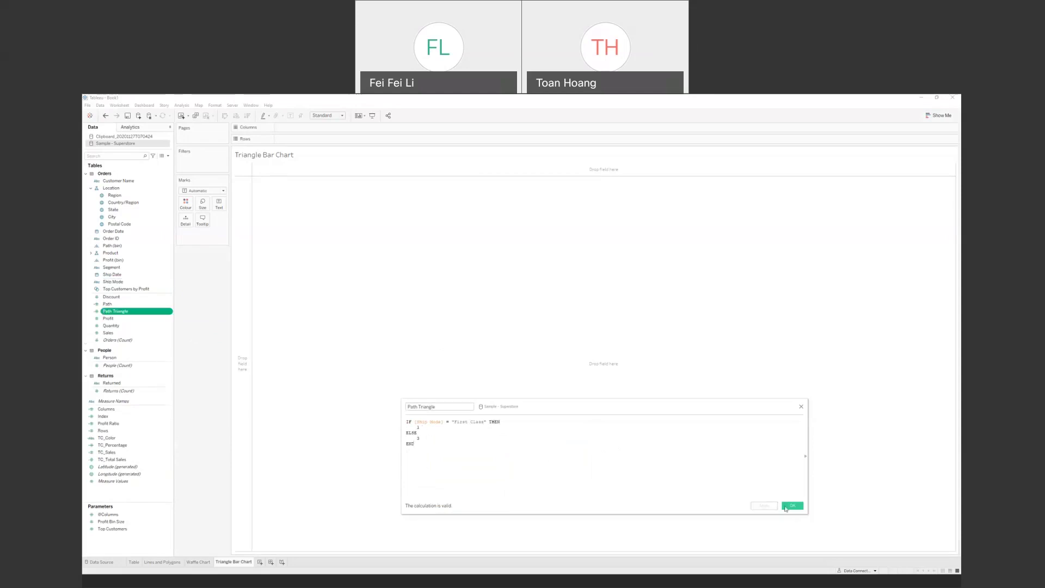
click(792, 506)
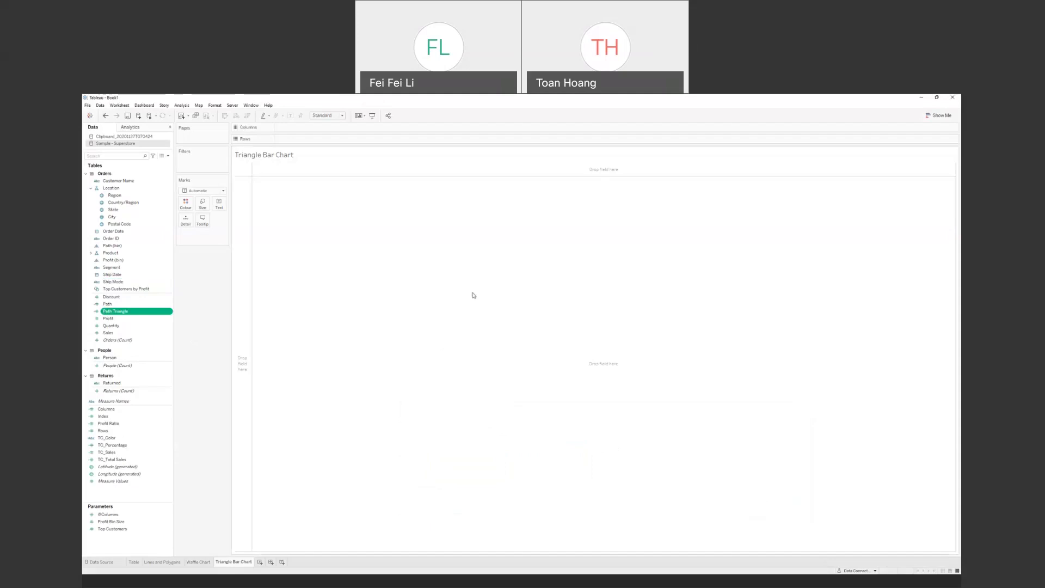
Step: Create bins from Path Triangle with a bin size of 1
right_click(124, 314)
mouse_move(165, 388)
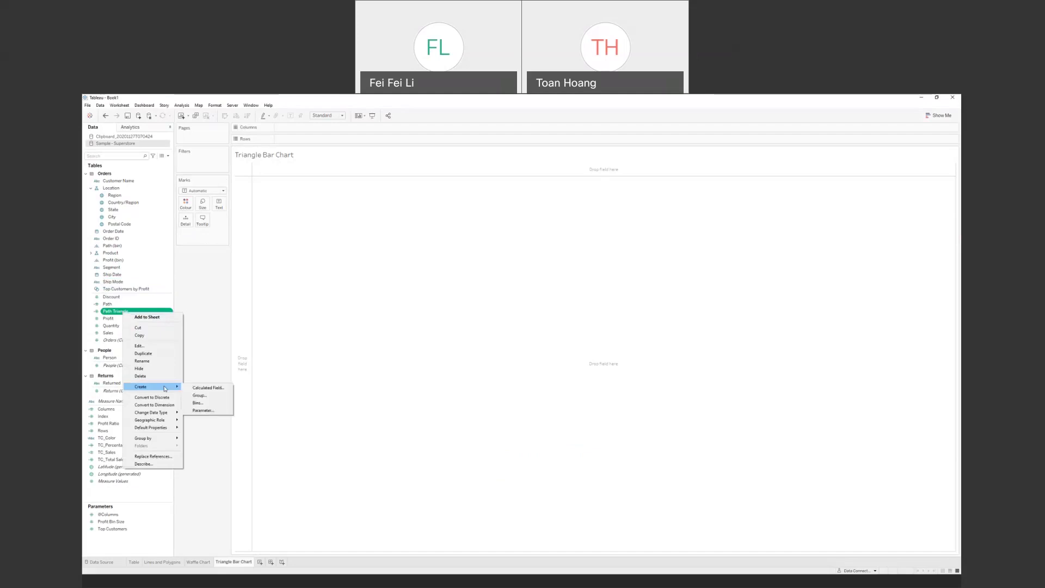
click(207, 404)
click(520, 322)
double_click(520, 323)
text(1)
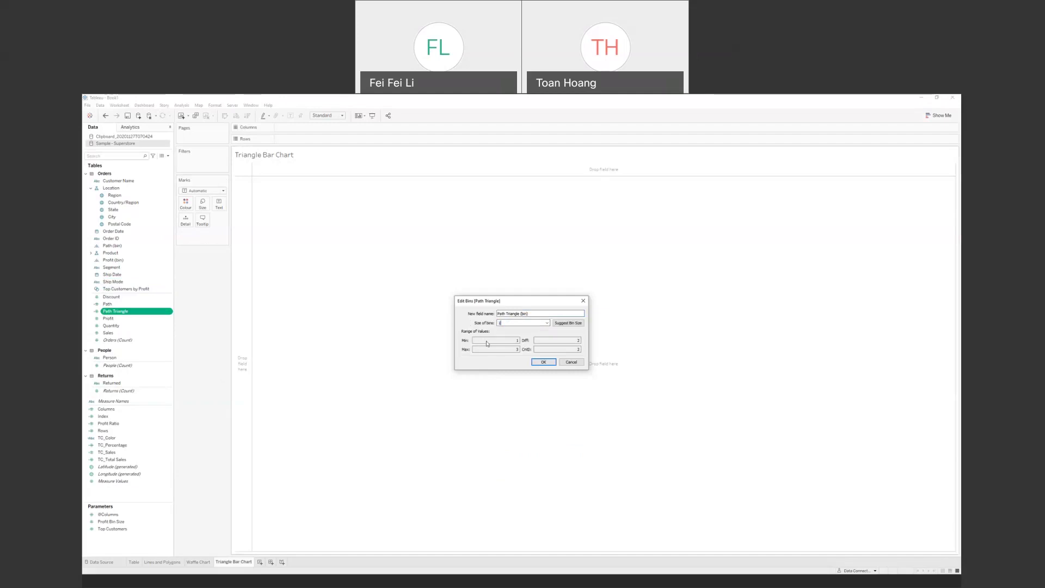
click(542, 362)
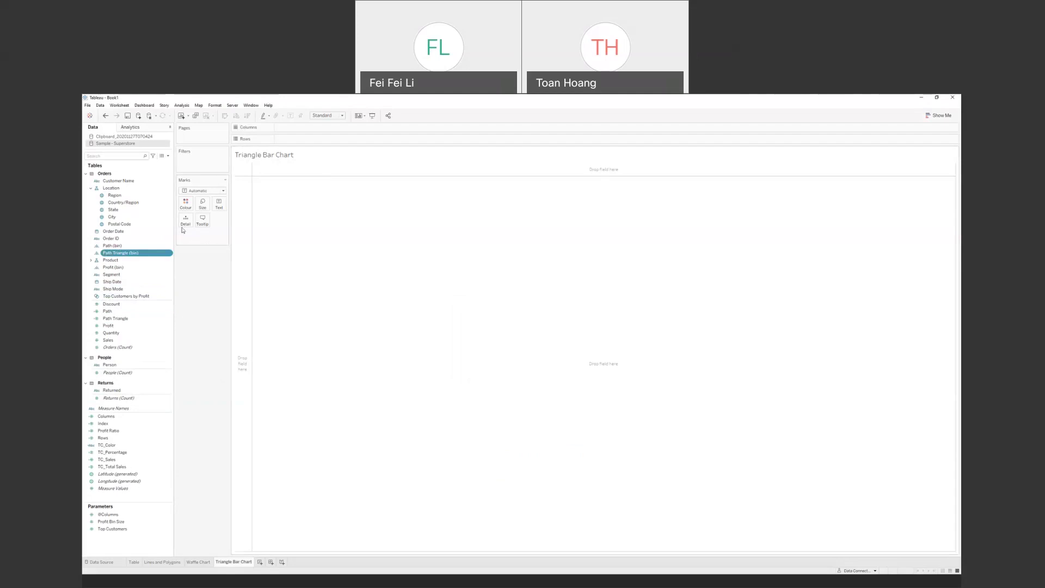
Step: List Path Triangle (bin) on Rows with Index as text, and move the bin field to Detail
drag(131, 255, 293, 140)
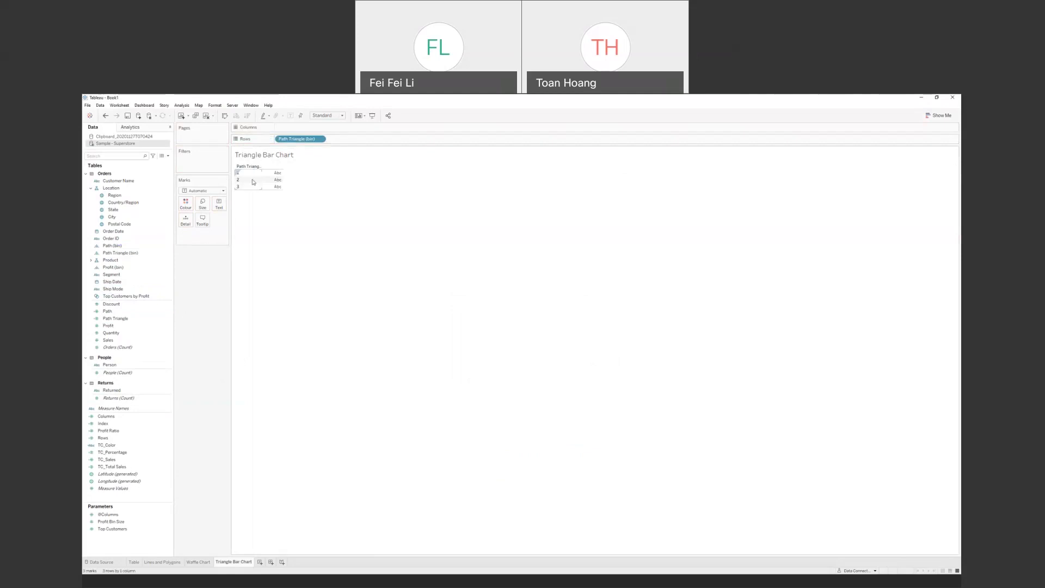
click(119, 424)
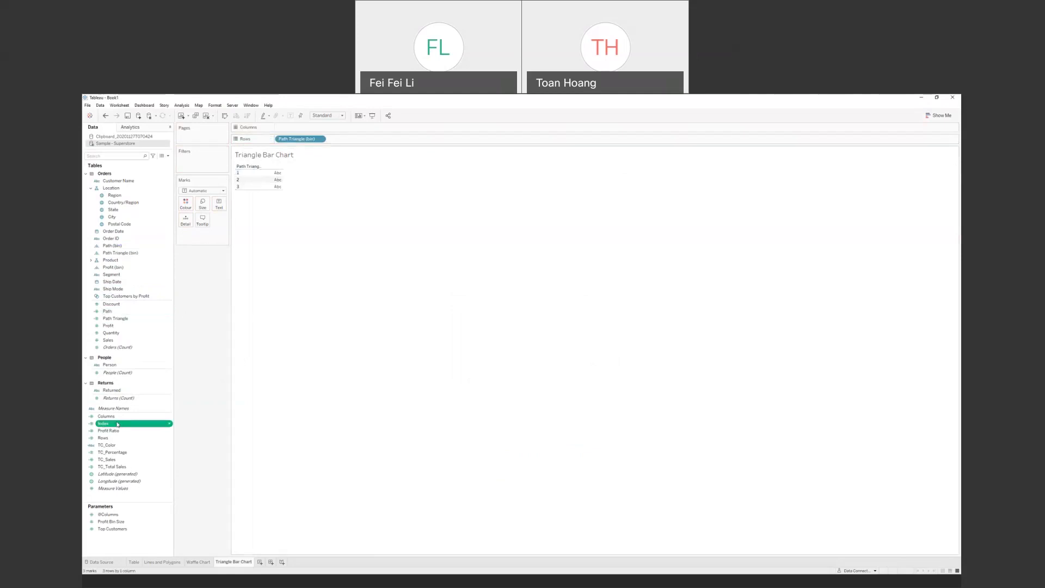
drag(131, 423, 274, 180)
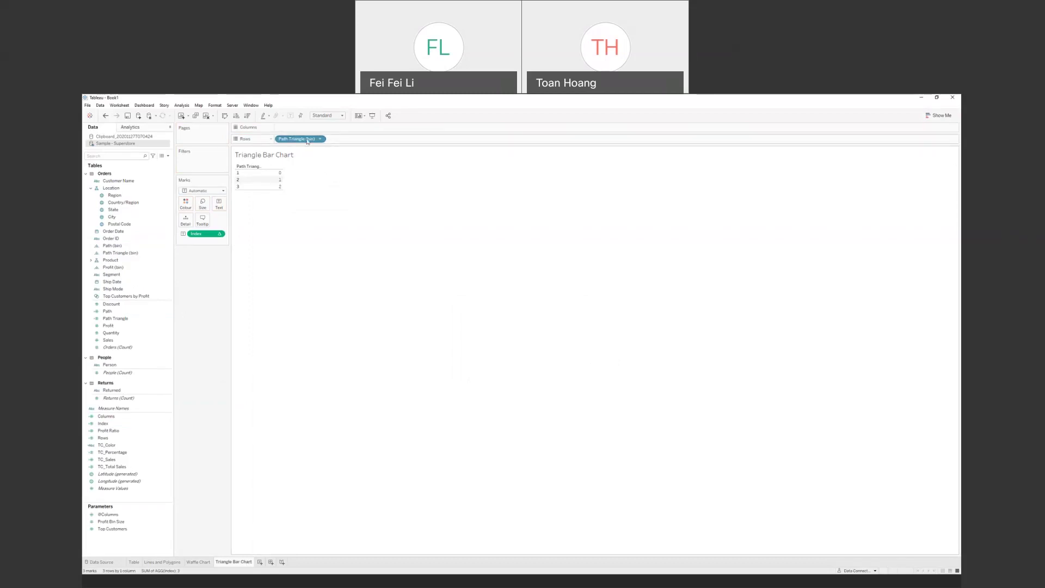
drag(308, 141, 189, 222)
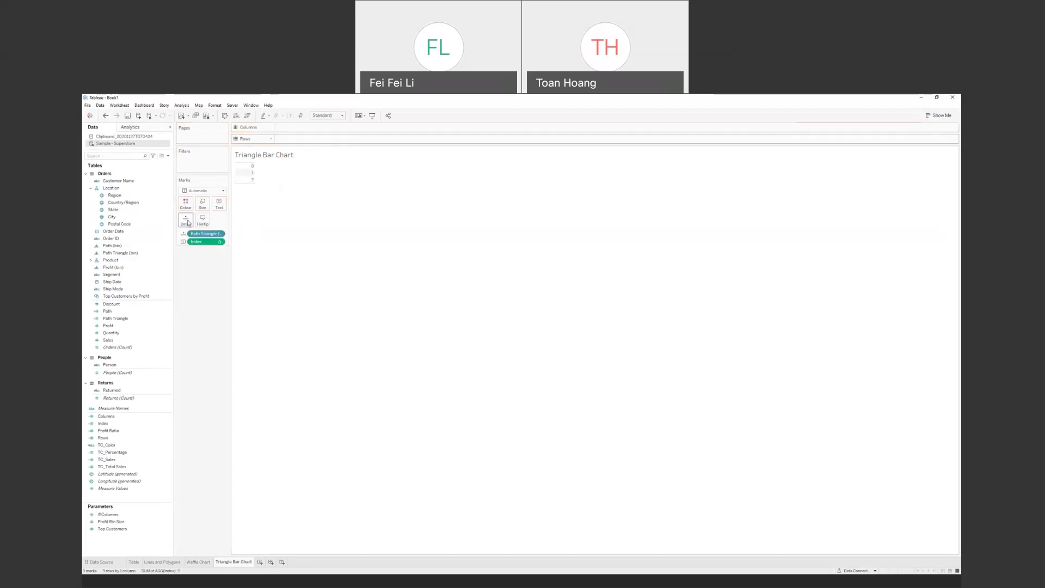
Step: Create a calculated field named Columns Triangle that returns the Index field
right_click(125, 498)
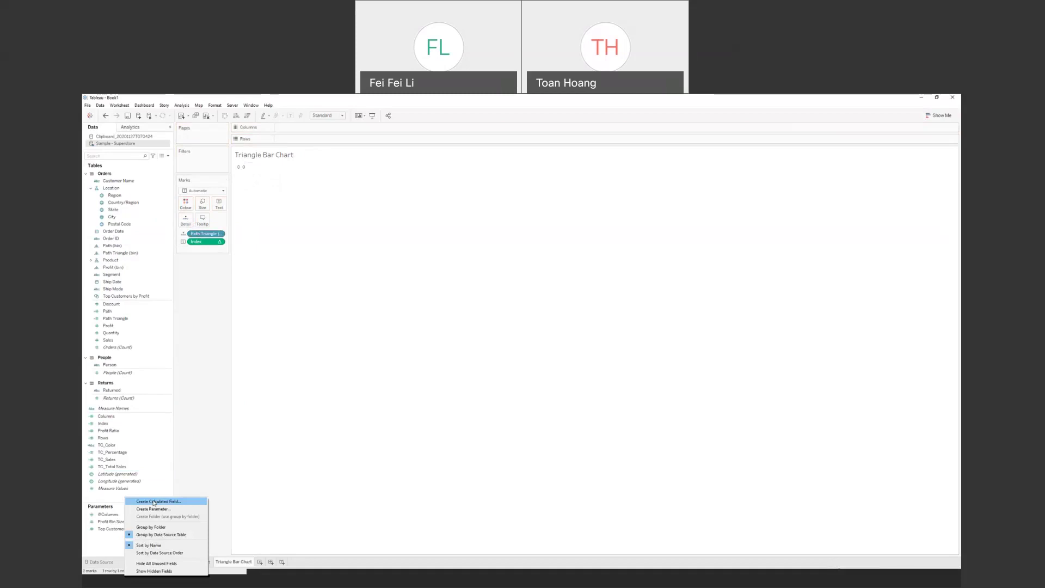
click(154, 502)
drag(530, 408, 465, 259)
drag(395, 259, 311, 293)
text(Ca)
text(lumns)
key(Tab)
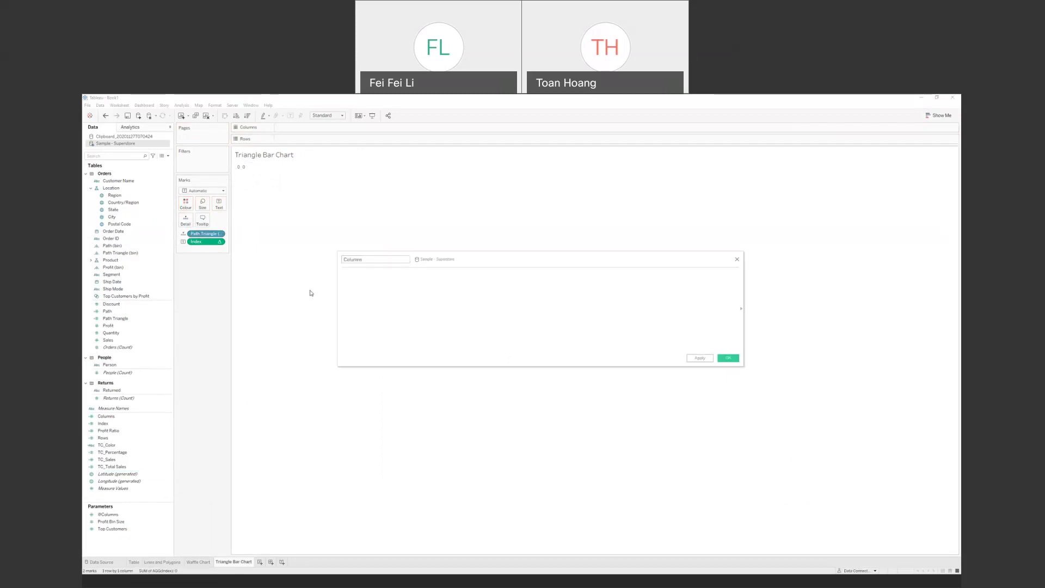
click(375, 260)
text(inde)
key(Return)
click(728, 358)
Step: Place Columns Triangle on Columns and compute it using Path Triangle (bin)
drag(143, 423, 318, 130)
click(319, 128)
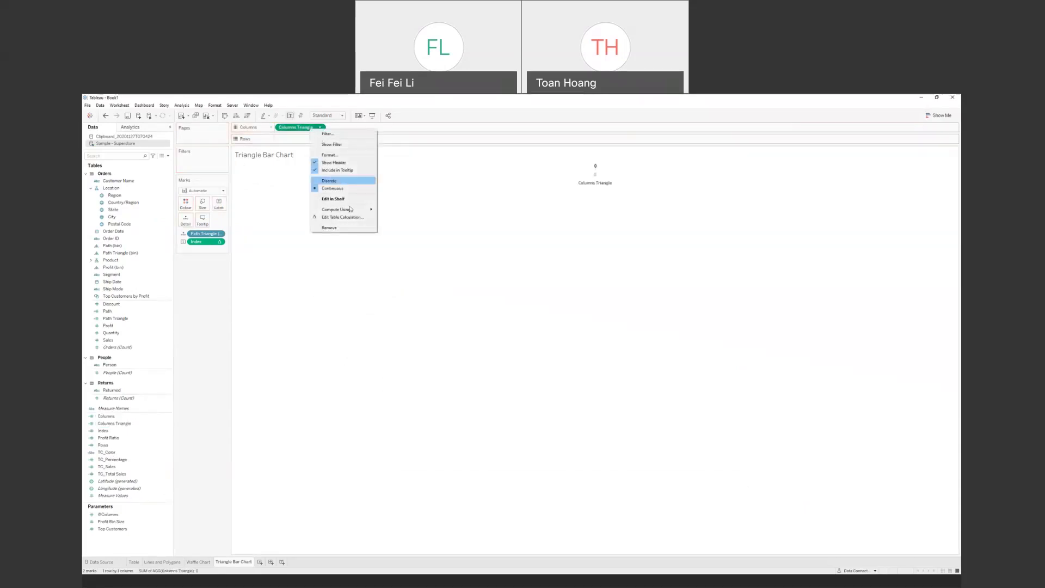
mouse_move(348, 210)
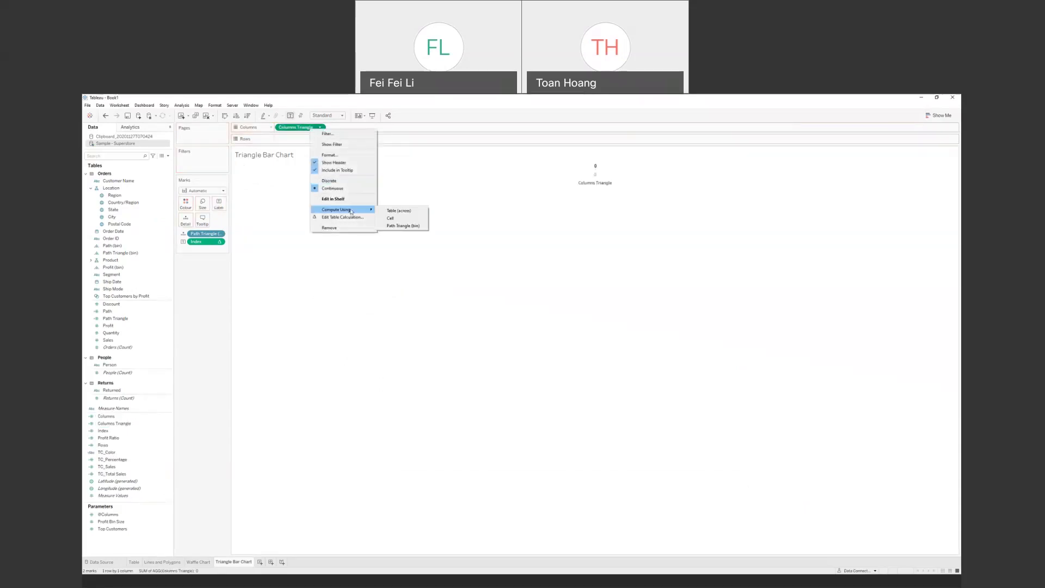
click(400, 225)
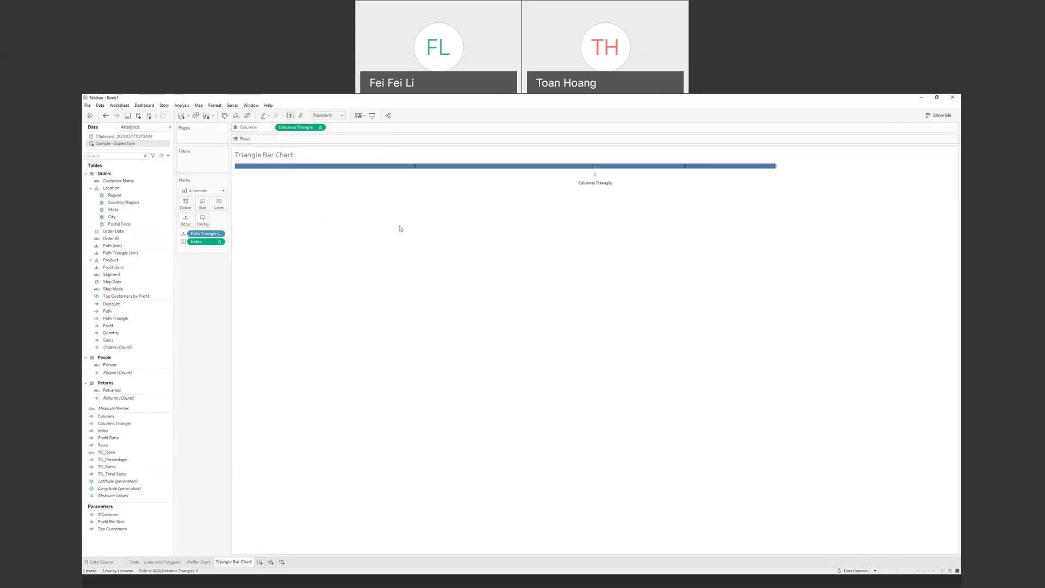
Step: Change the mark type to Line with point markers and remove Index from the labels
click(206, 192)
click(203, 215)
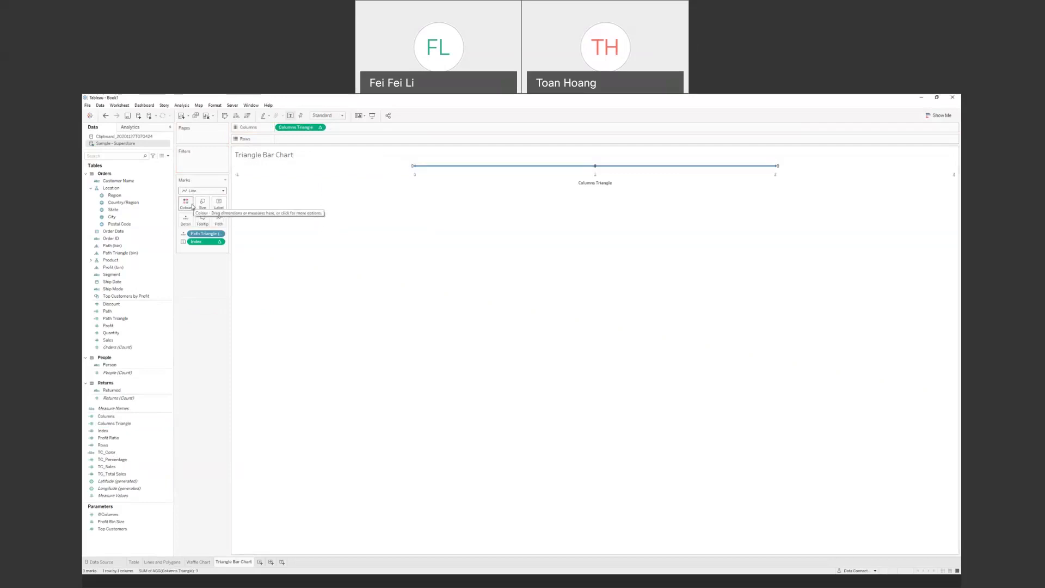
click(219, 205)
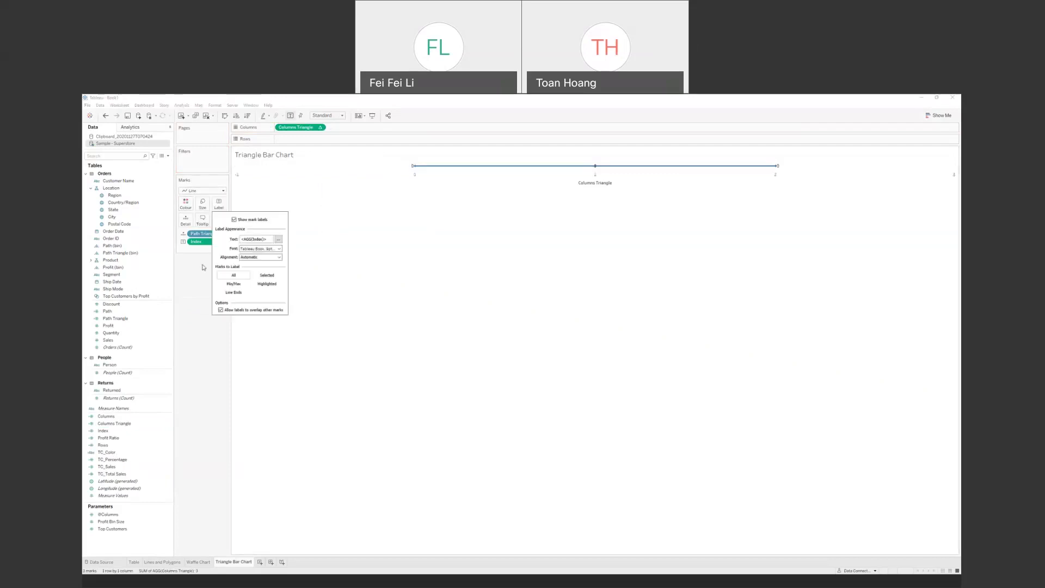
click(185, 203)
click(220, 307)
click(216, 381)
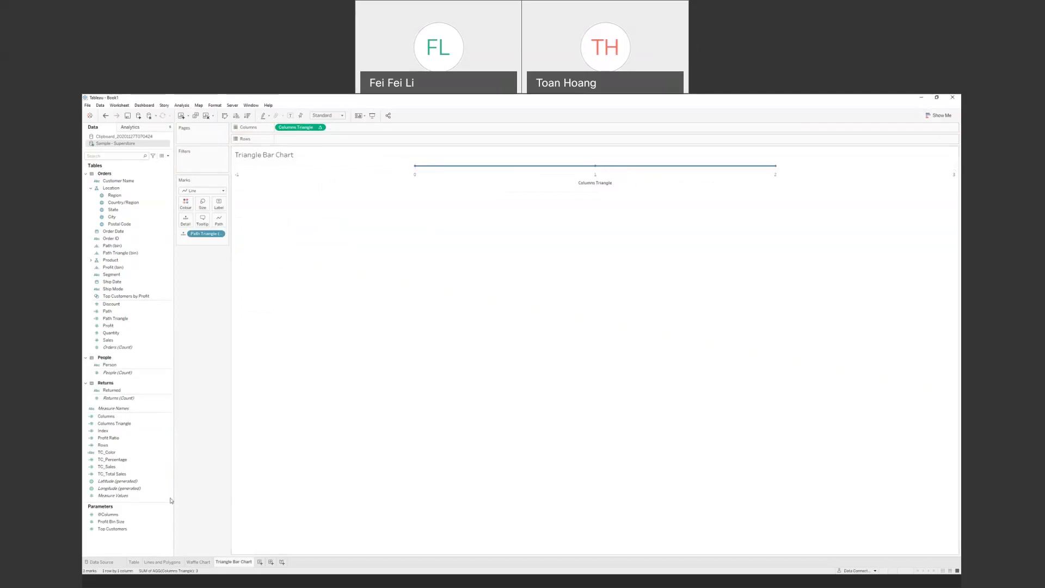
Step: Start a new calculated field and name it Rows Triangle
right_click(131, 544)
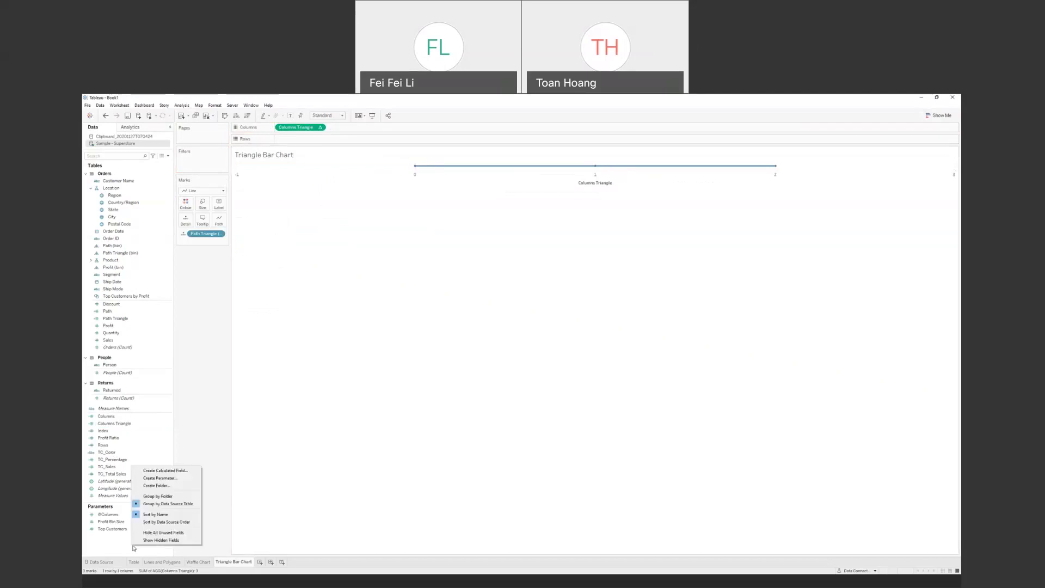
click(186, 472)
text(Rows Triangle)
click(417, 306)
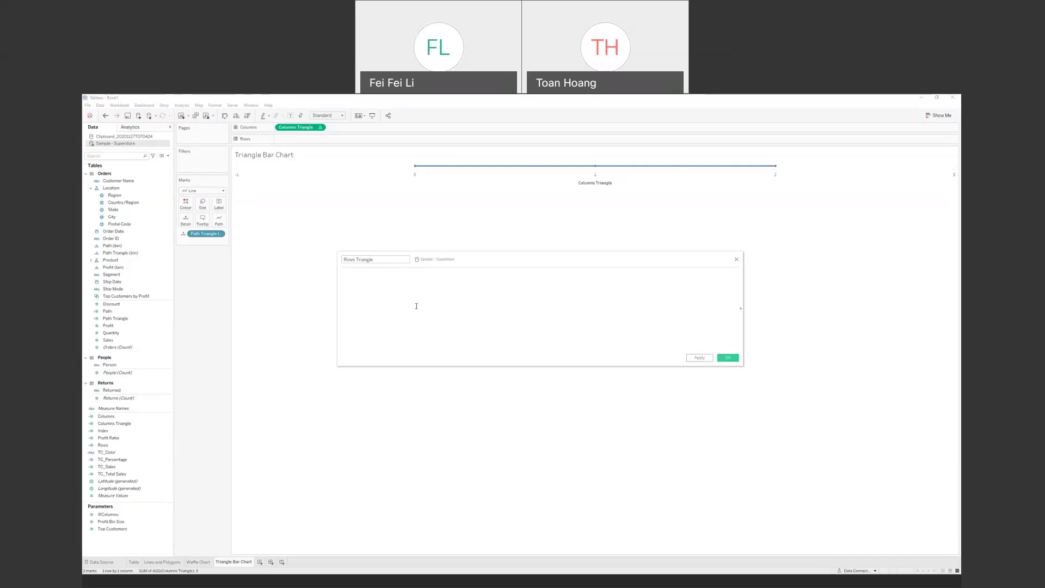
Step: Define Rows Triangle to return 1 when Index equals 1 and 0 otherwise, and apply the calculation
text(IF )
text(Inde)
key(Return)
text(= 1 THEN)
key(Return)
text(1)
key(Return)
text(ELSE)
key(Return)
text(0)
key(Return)
text(END)
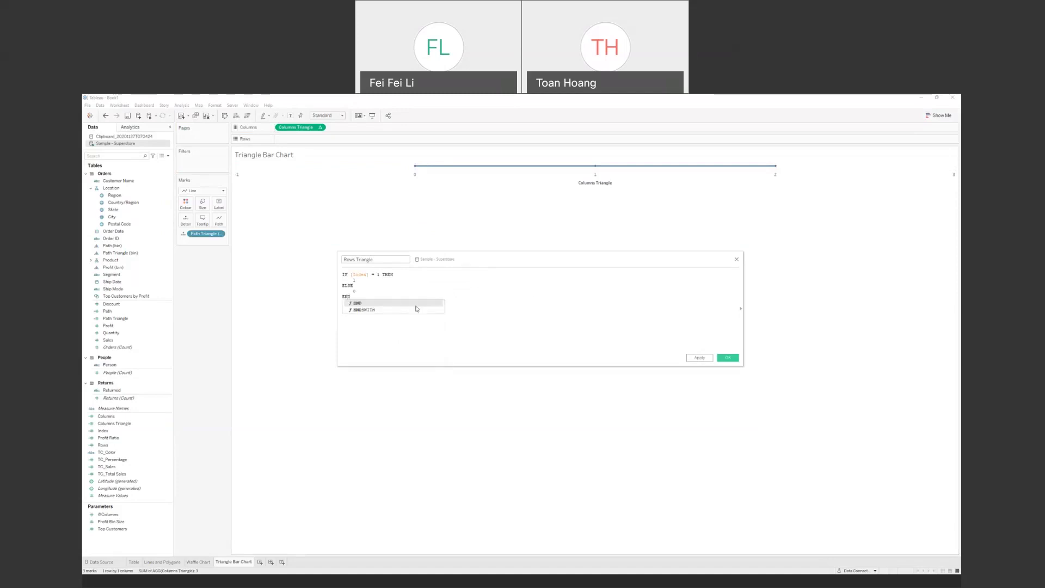
click(530, 294)
click(687, 357)
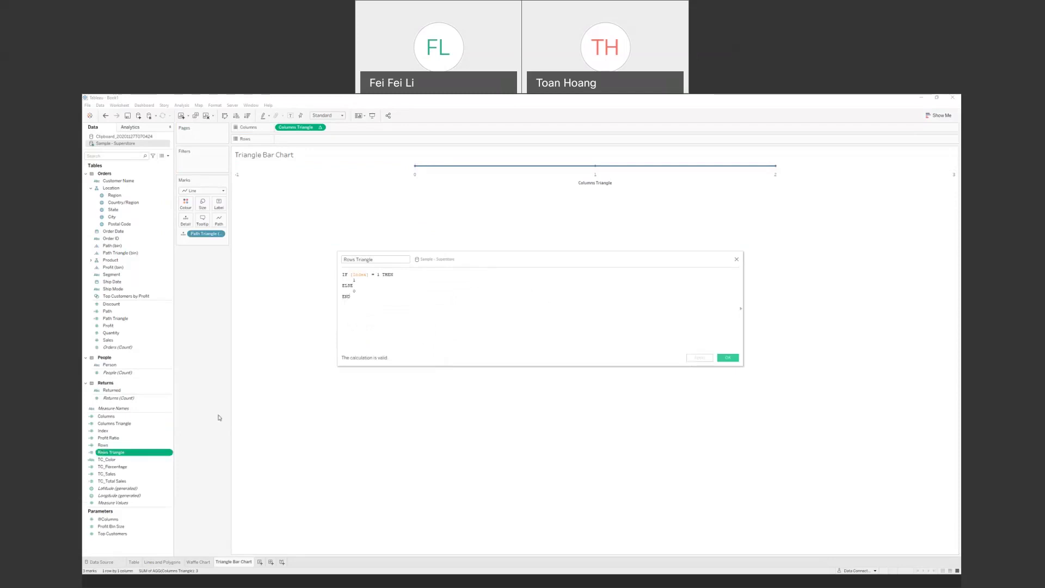
Step: Place Rows Triangle on Rows and compute it using Path Triangle (bin), with the calculation editor moved off the chart
drag(127, 454, 327, 143)
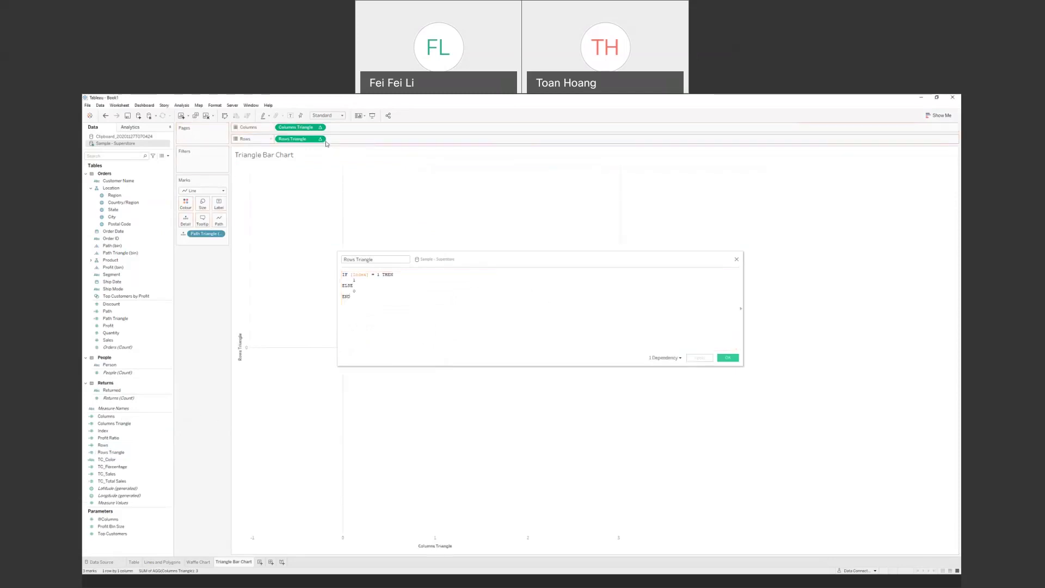
drag(544, 260, 717, 196)
right_click(302, 140)
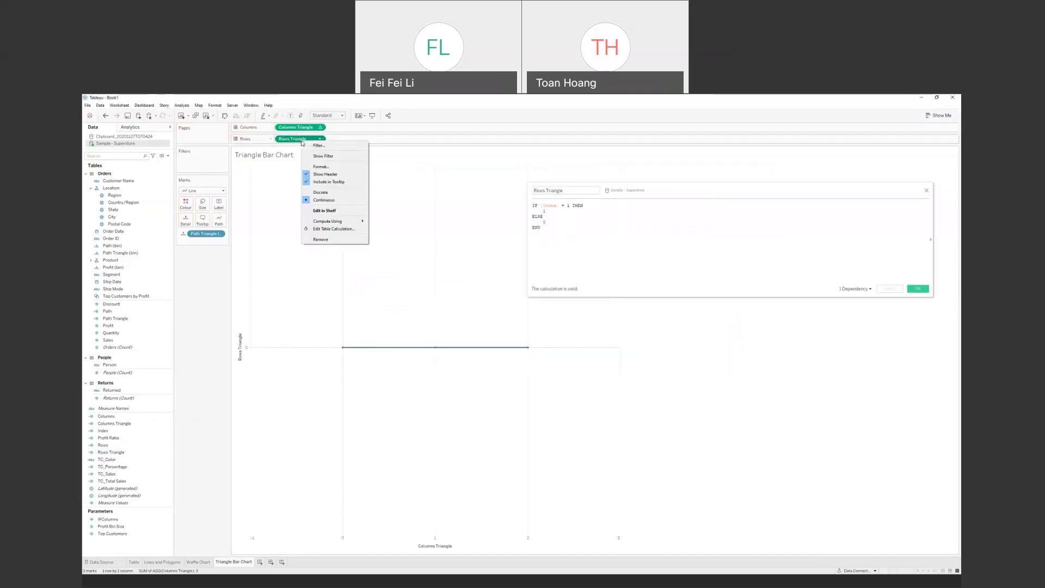
mouse_move(343, 221)
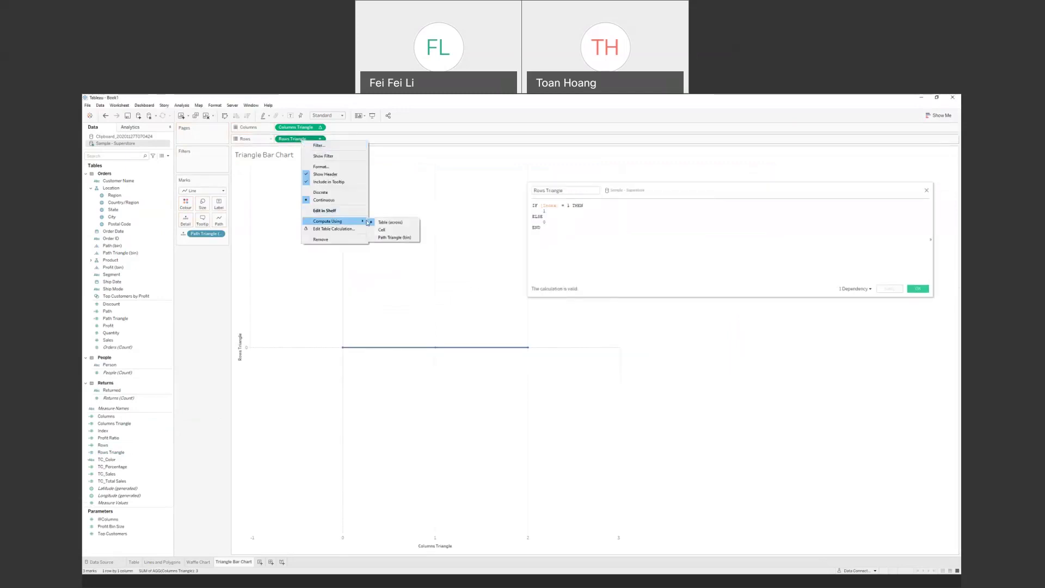
click(394, 238)
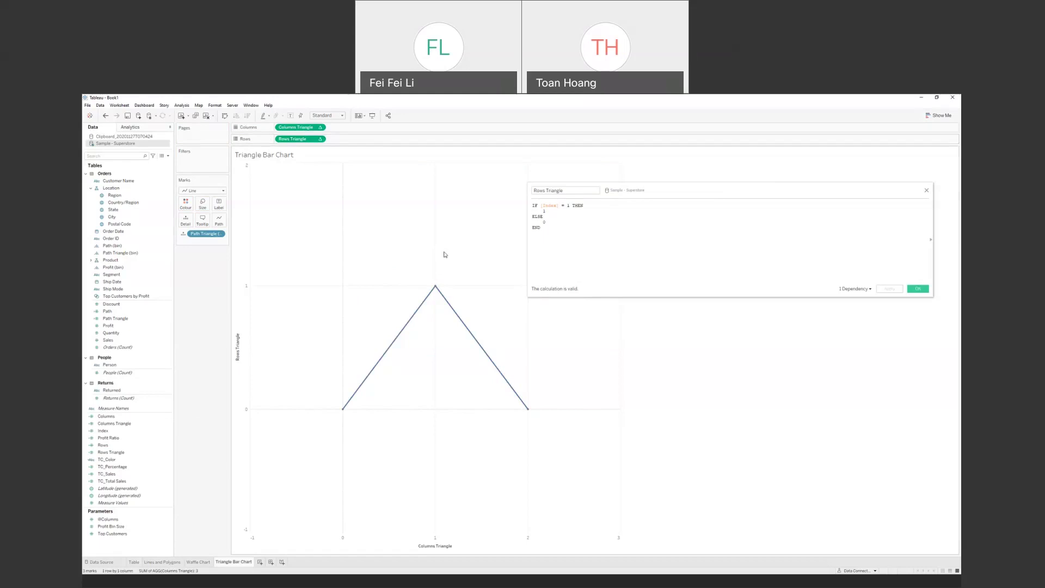
mouse_move(436, 288)
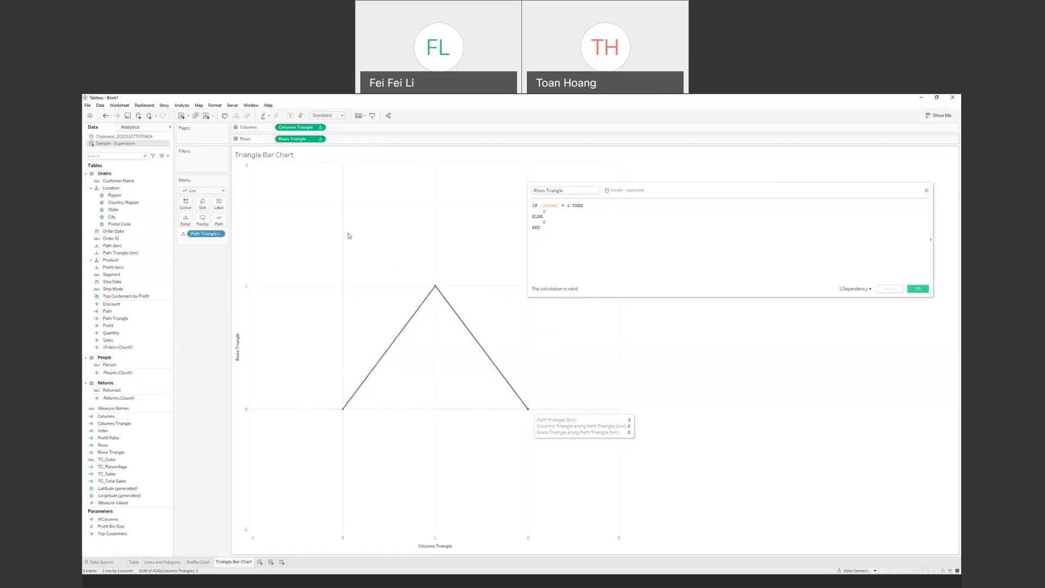
Step: Colour the triangle line by Region and highlight South in the colour legend
click(123, 202)
drag(114, 195, 185, 204)
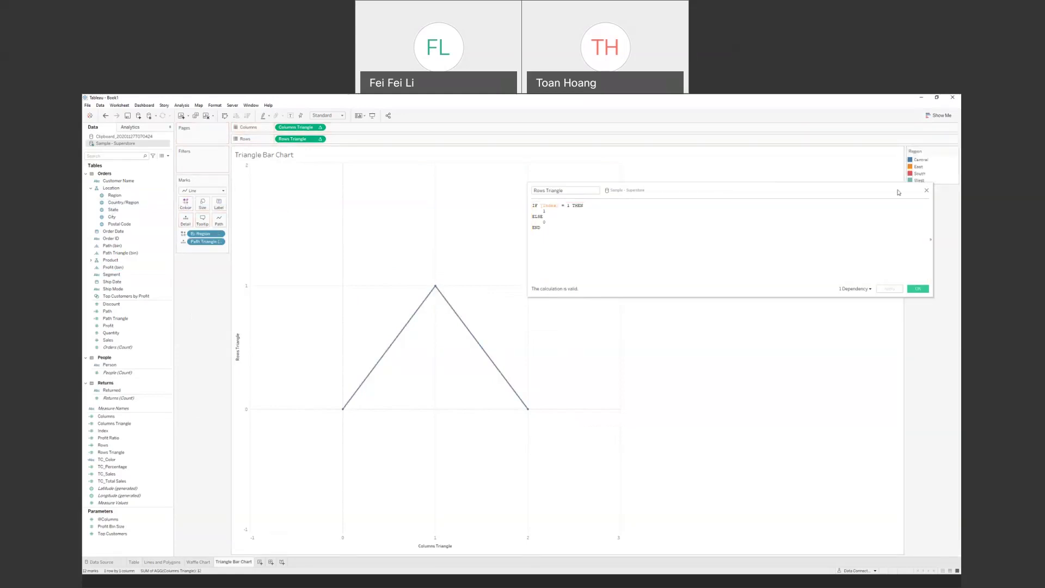
click(921, 174)
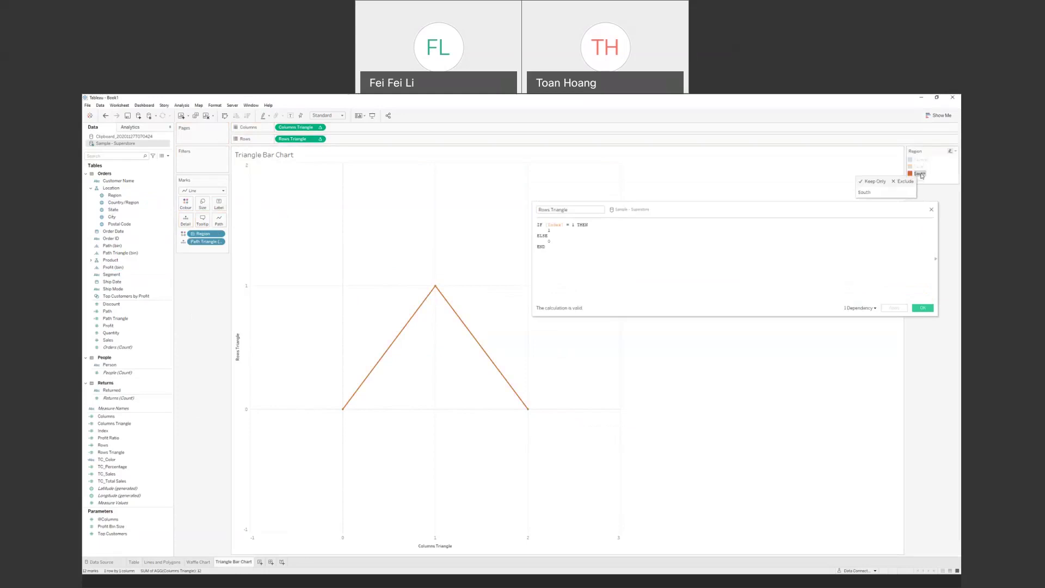
Step: Highlight East, South and West in turn in the Region colour legend to inspect their overlapping triangles
click(922, 166)
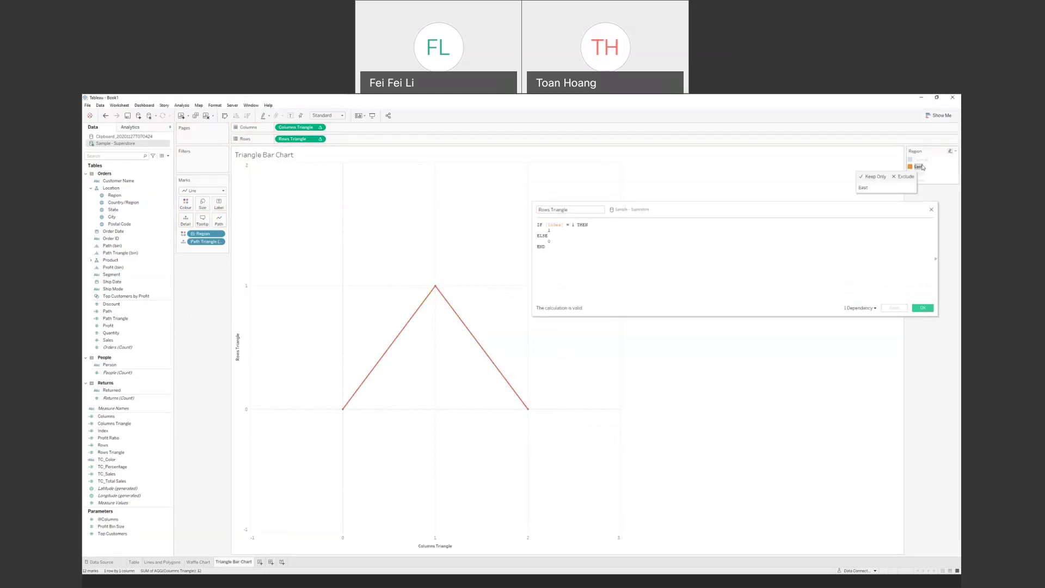
click(920, 173)
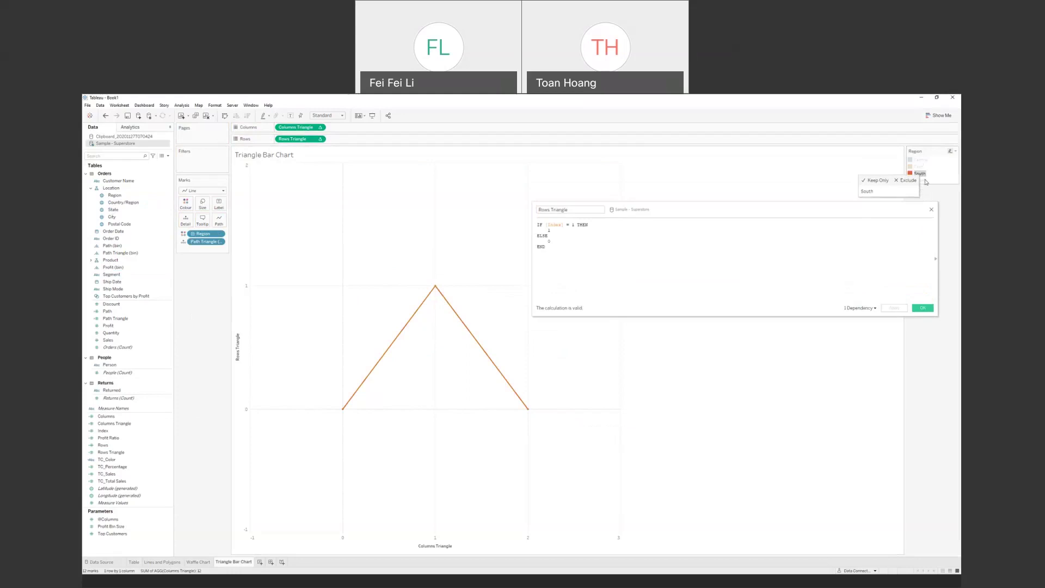
click(925, 181)
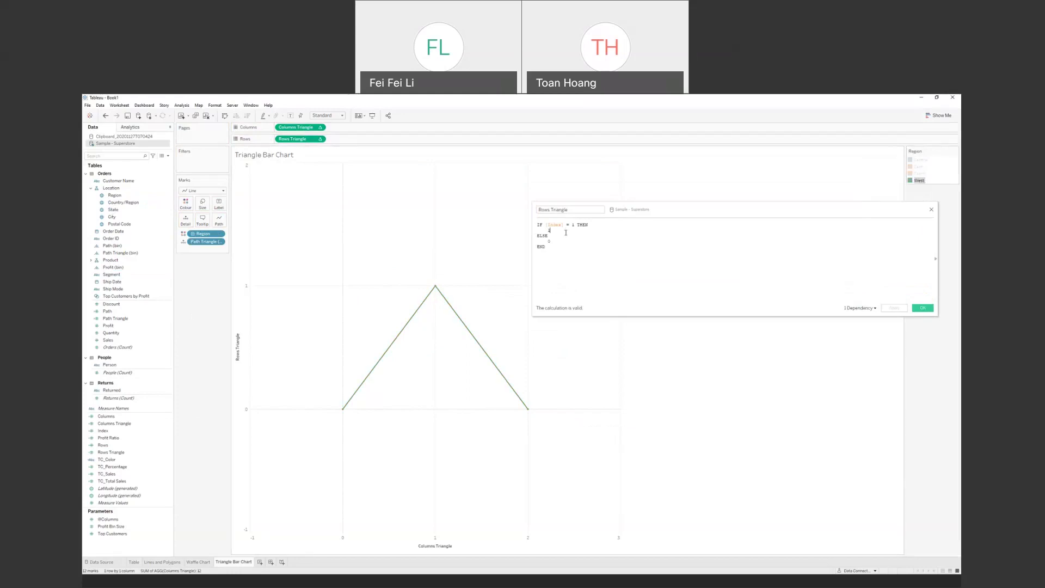
Step: Change the Rows Triangle formula to return TC_Sales when Index equals 1, and apply it
key(BackSpace)
text(tc)
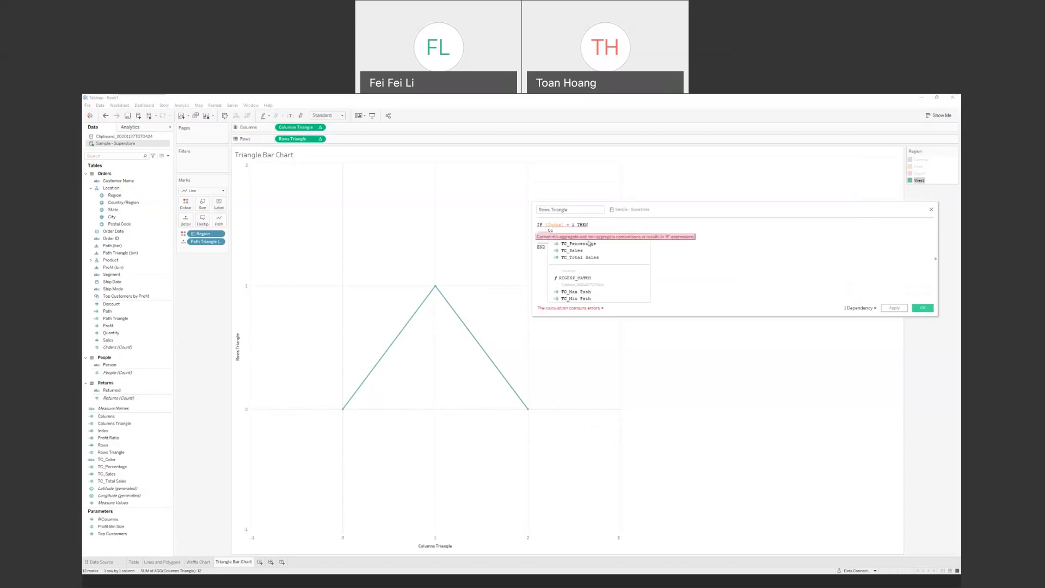
click(592, 251)
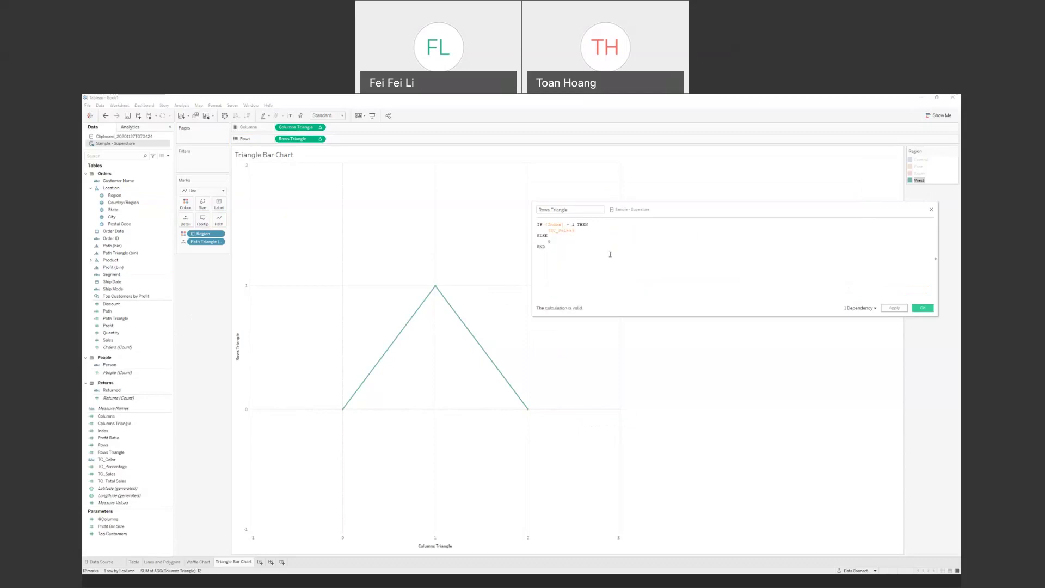
click(899, 309)
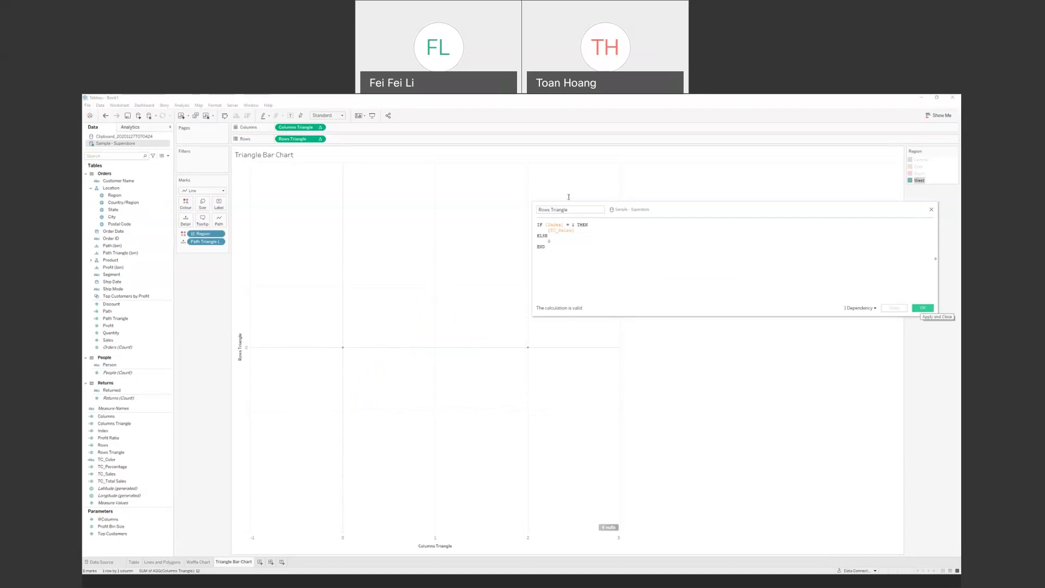
Step: Compute Rows Triangle on Rows using Path Triangle (bin) and close its calculation editor
click(319, 139)
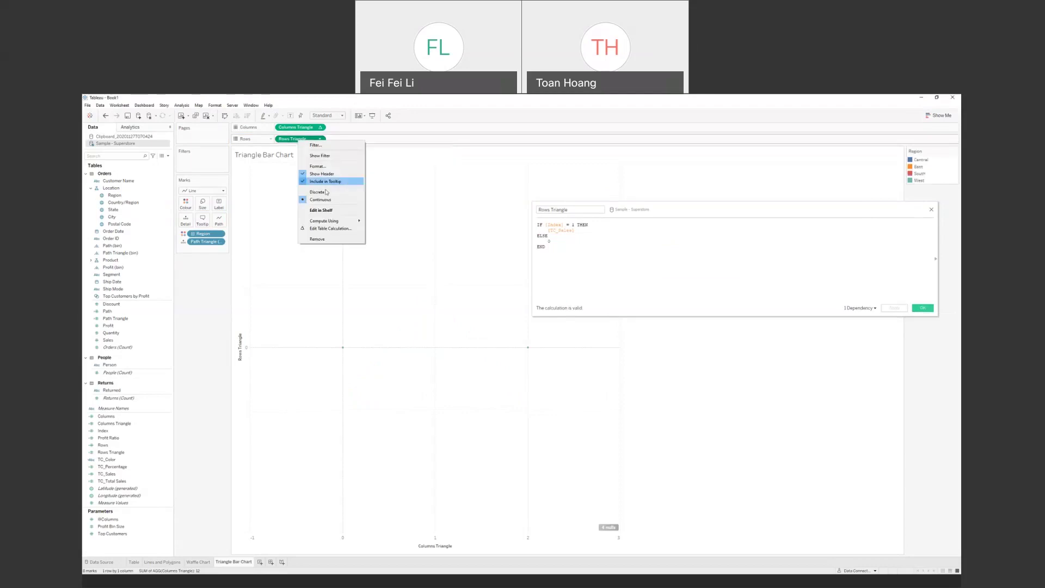
mouse_move(337, 220)
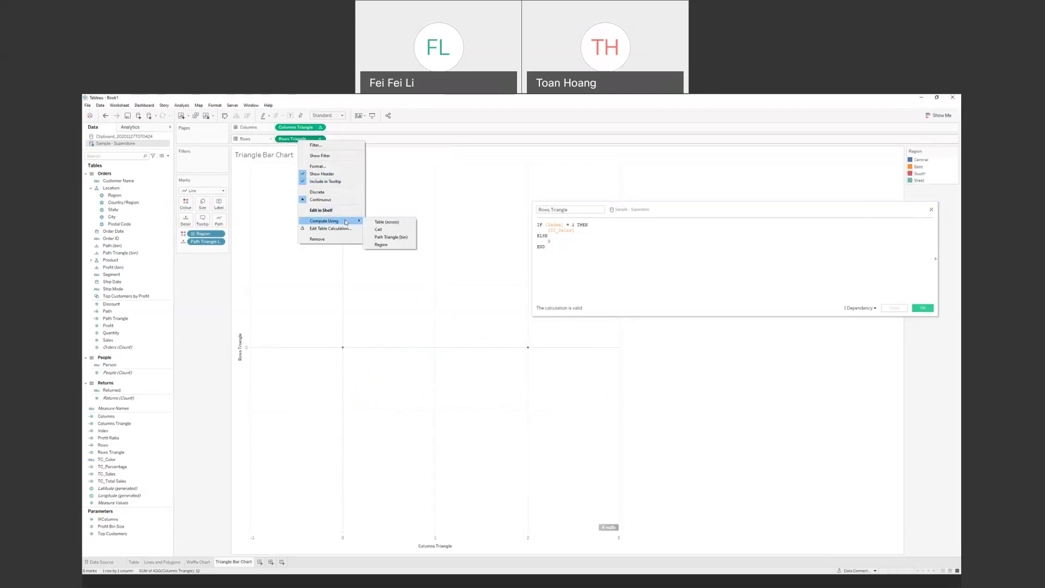
click(391, 238)
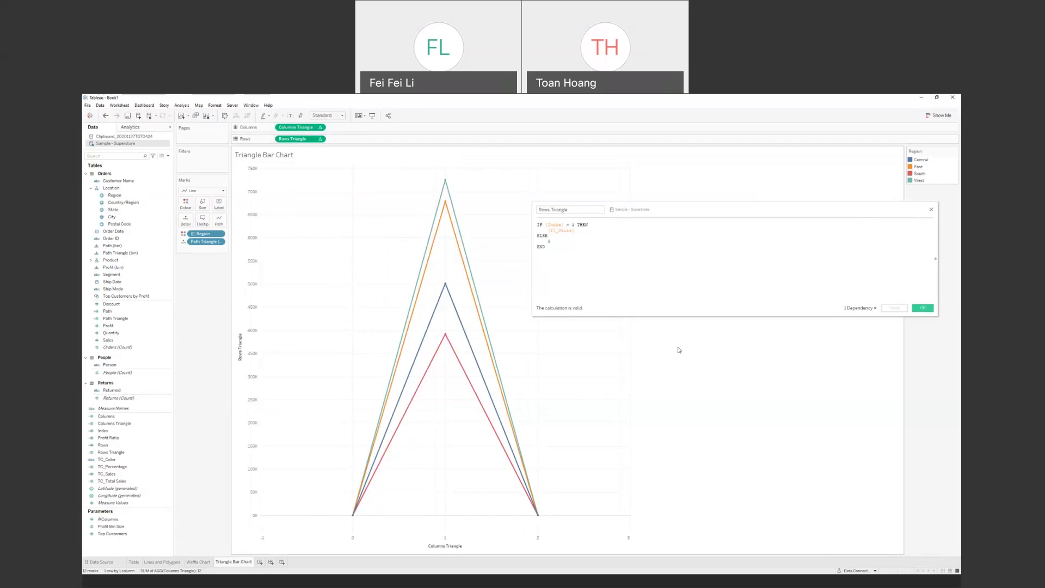
click(923, 308)
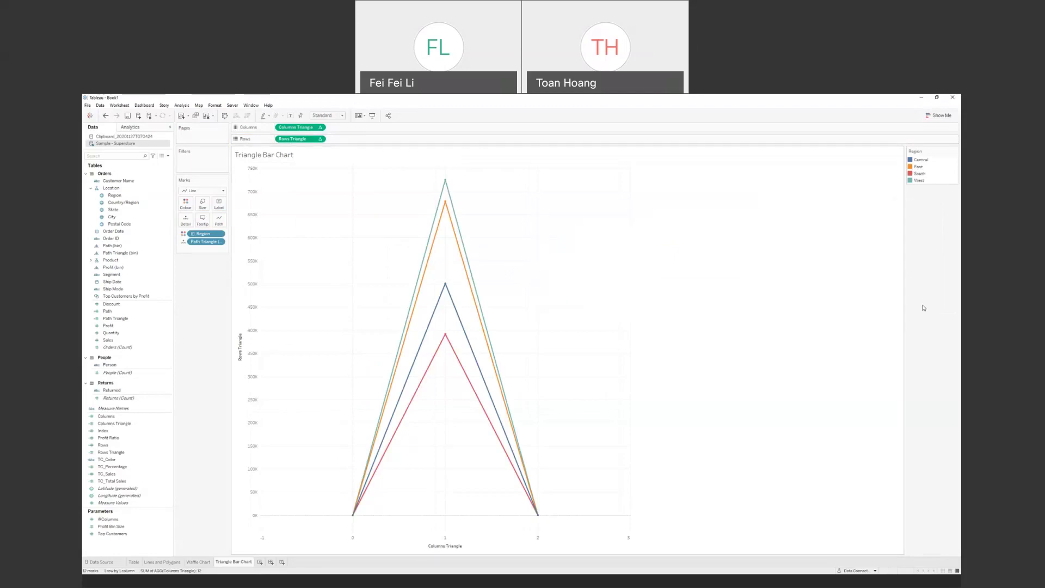
Step: Create a calculated field named Region Index with the formula INDEX() and save it
mouse_move(447, 186)
right_click(115, 548)
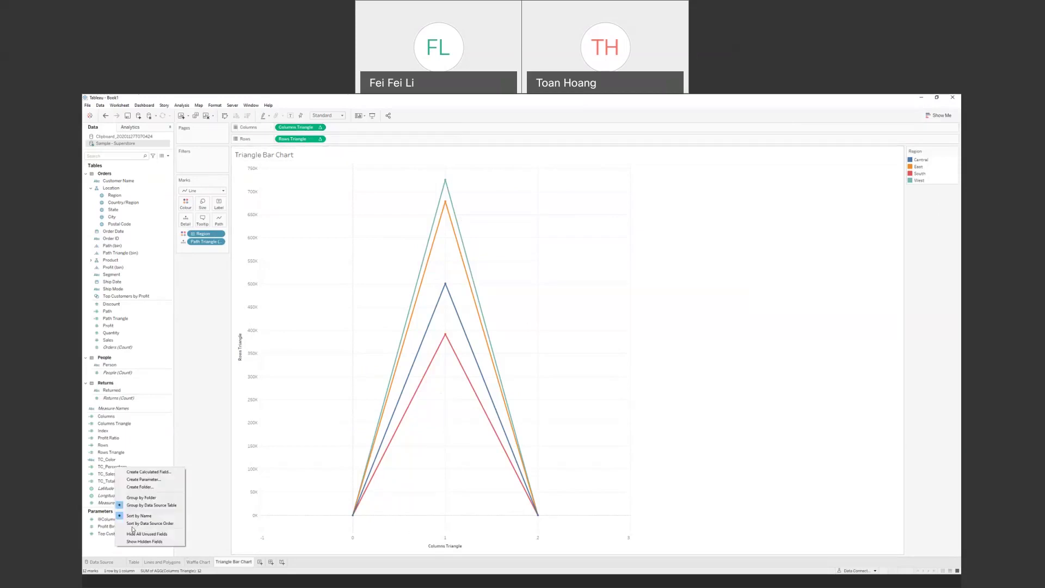
click(151, 474)
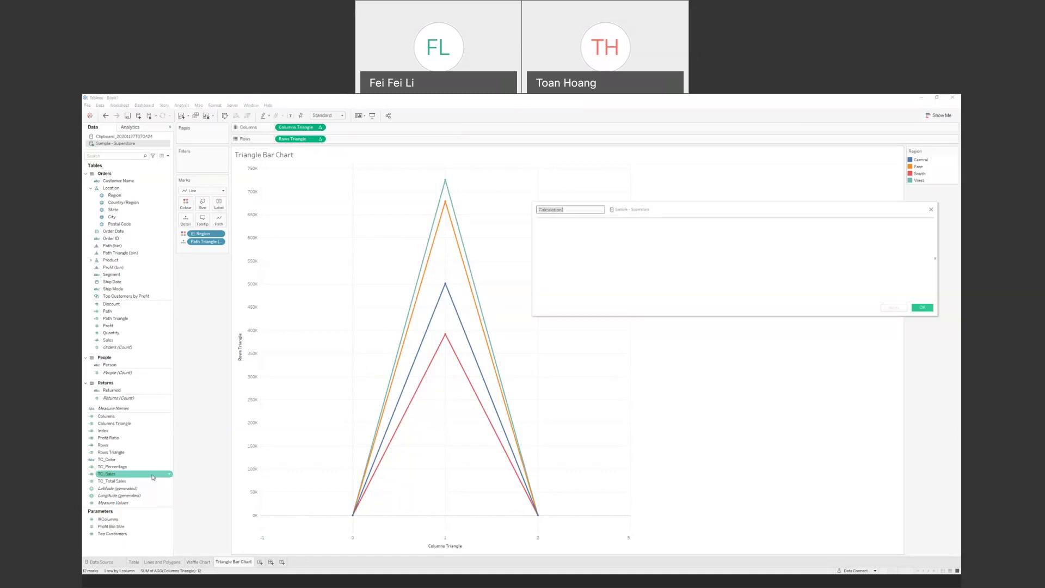
text(Region Index)
key(Tab)
text(Inde)
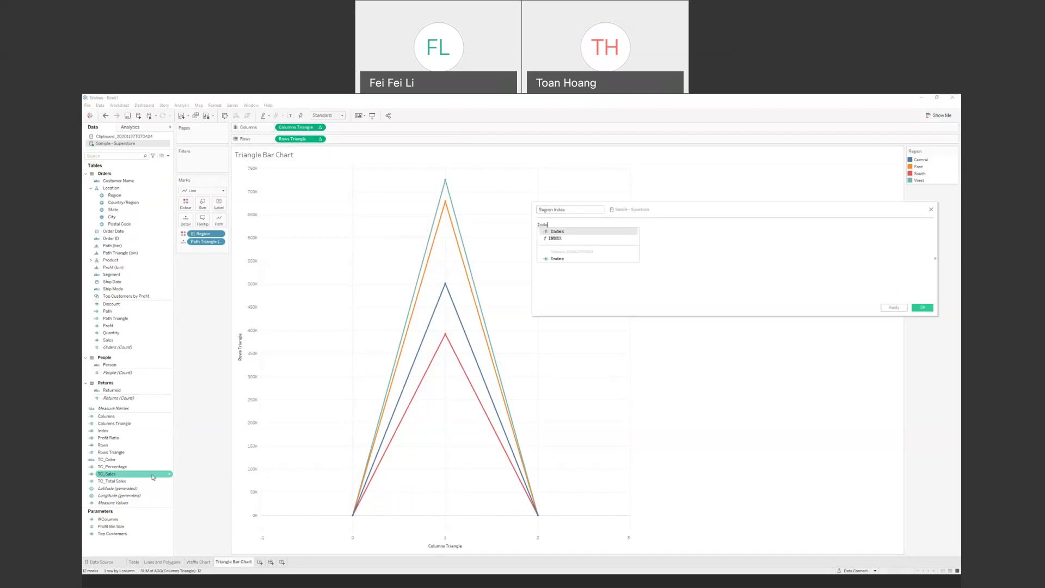
key(Down)
key(Return)
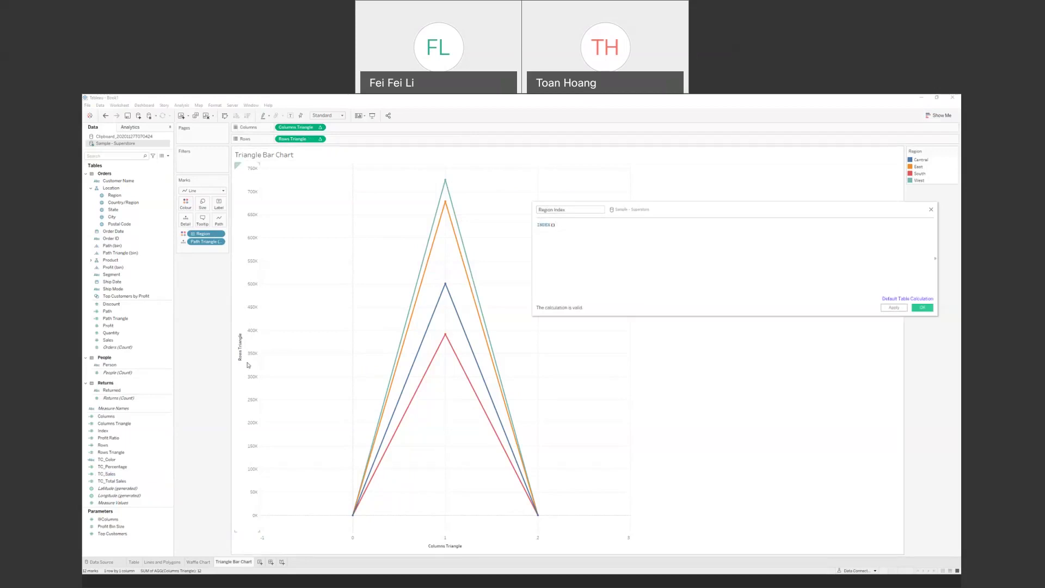
click(887, 308)
click(921, 308)
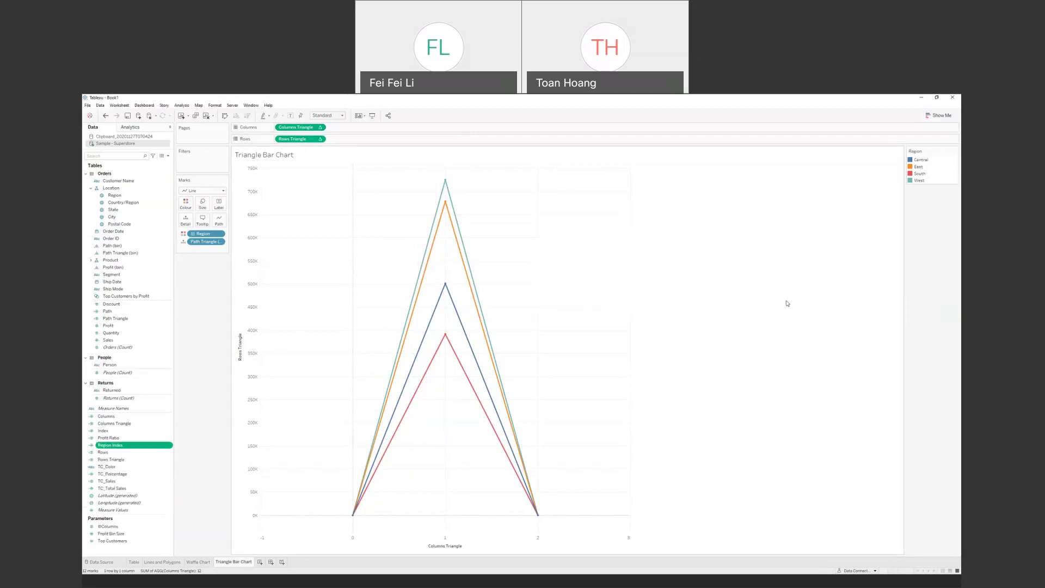
Step: Edit the Columns Triangle formula to add Region Index to Index, and apply it
right_click(121, 425)
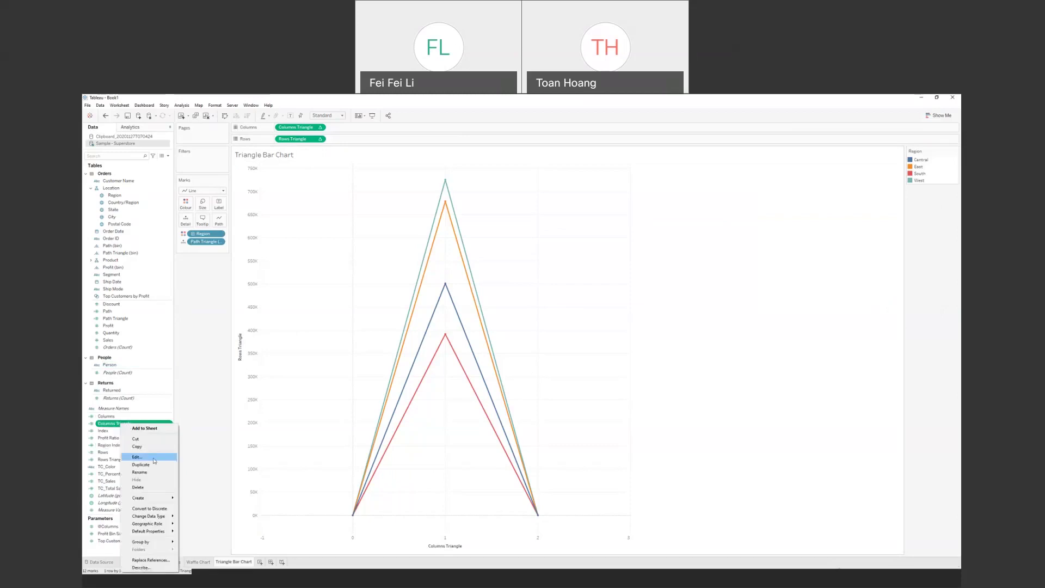
click(147, 456)
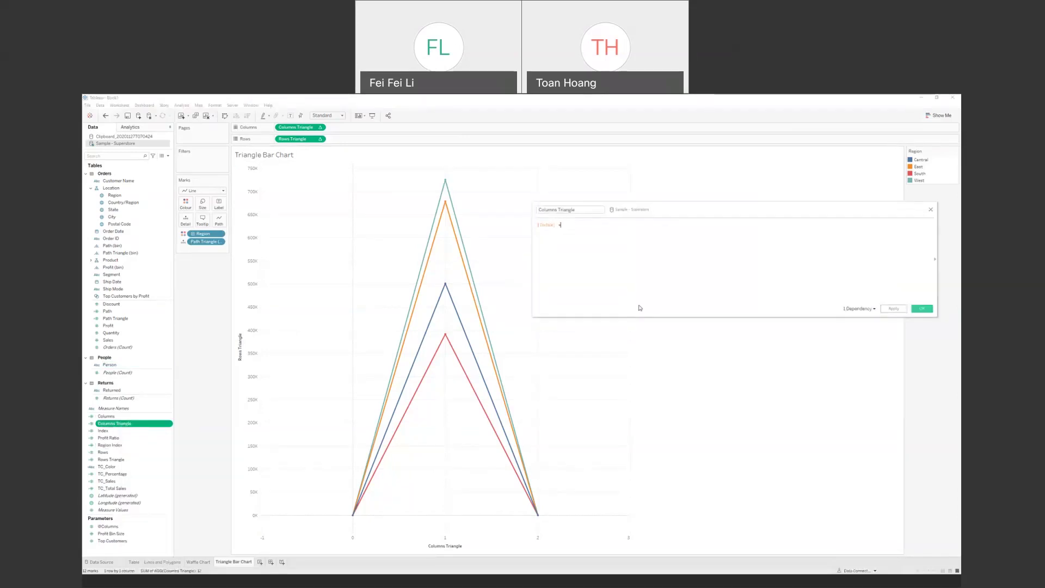
text(+ ind)
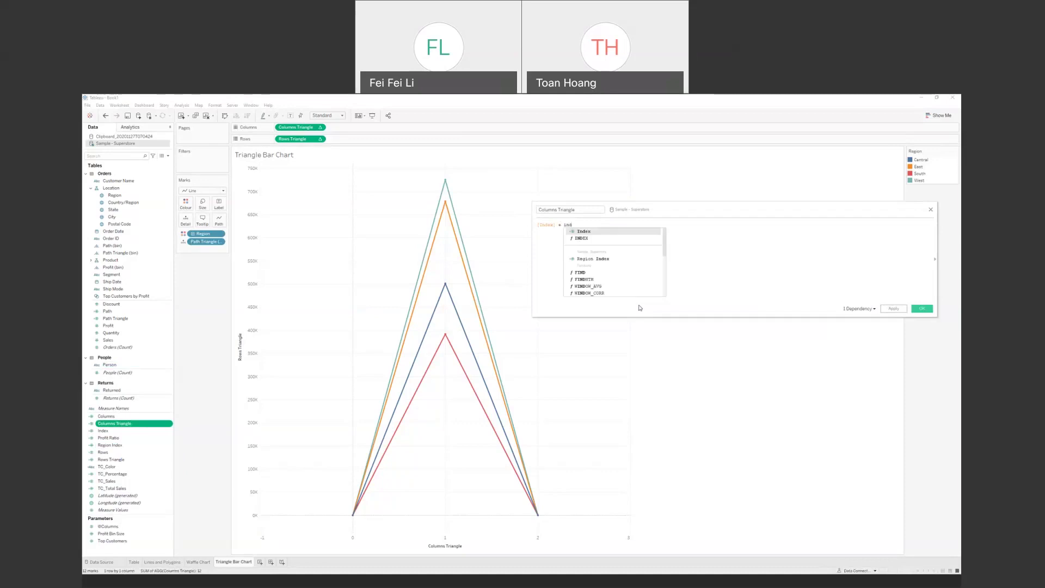
key(Down)
key(Down)
key(Return)
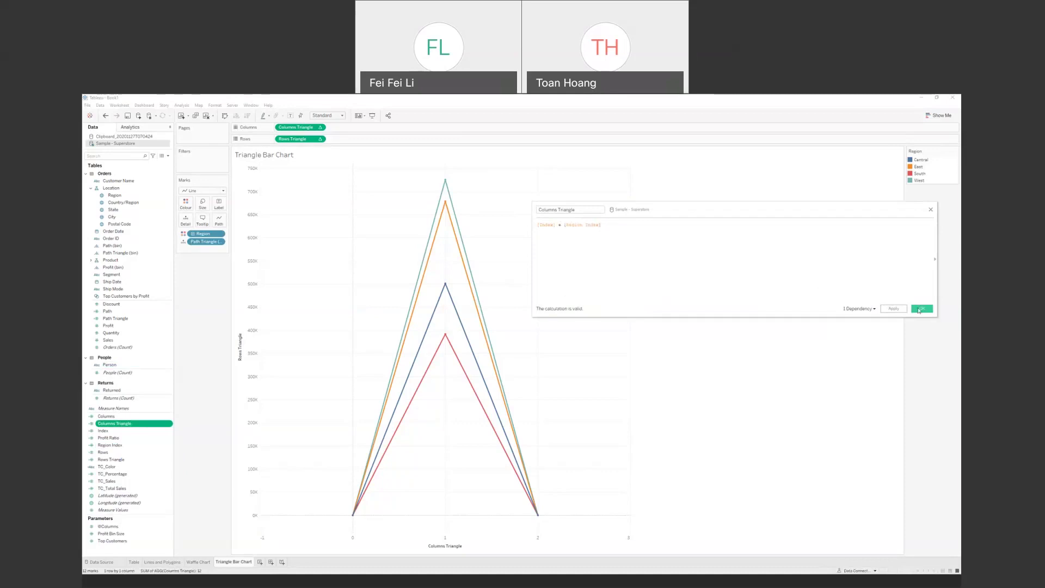
click(896, 309)
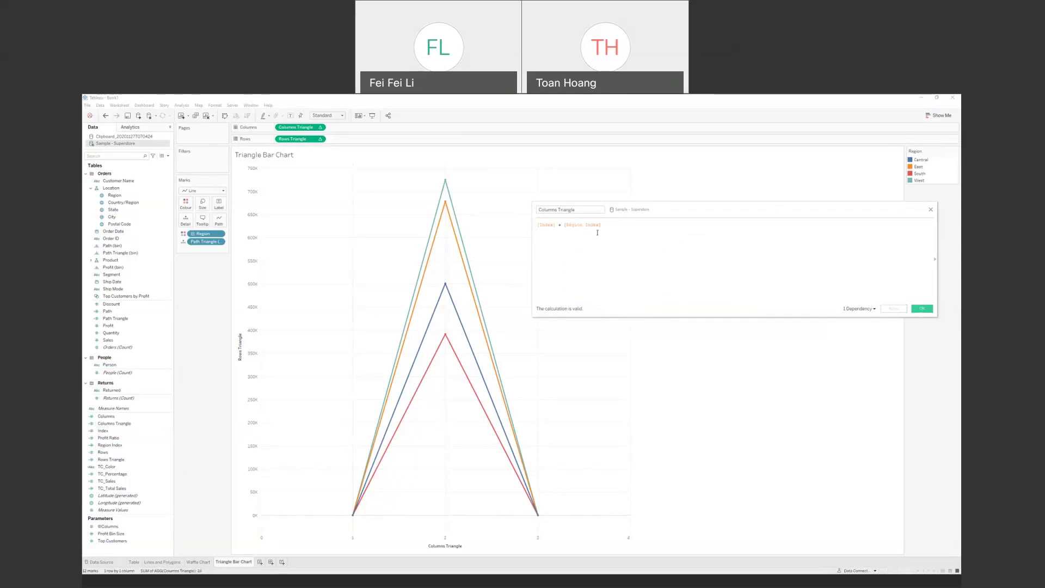
Step: Try to compute the nested Index of Columns Triangle by Region instead of Path Triangle (bin), and check the nested Region Index settings
double_click(579, 227)
right_click(303, 128)
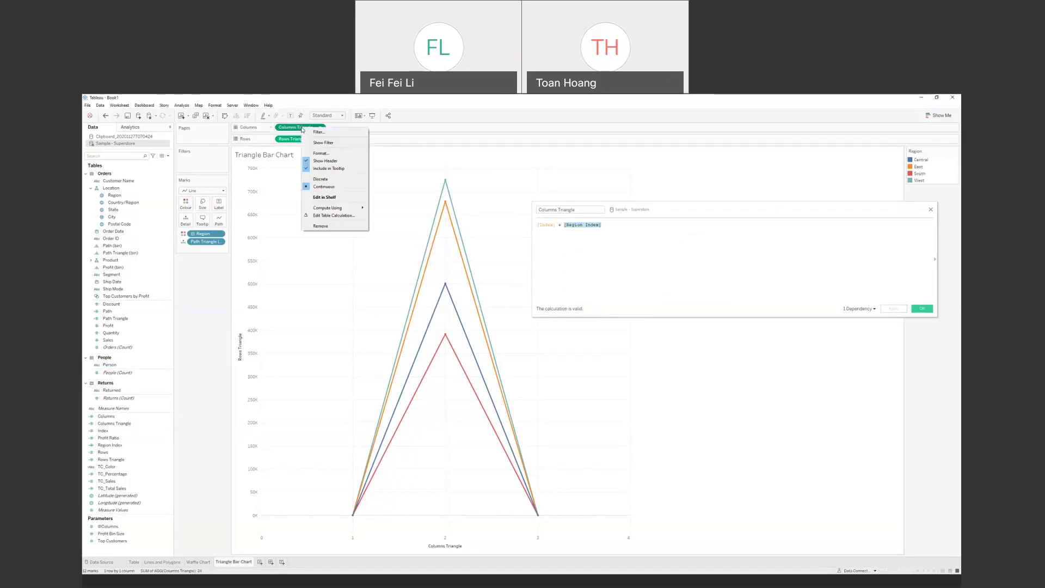
click(336, 216)
drag(318, 371, 269, 289)
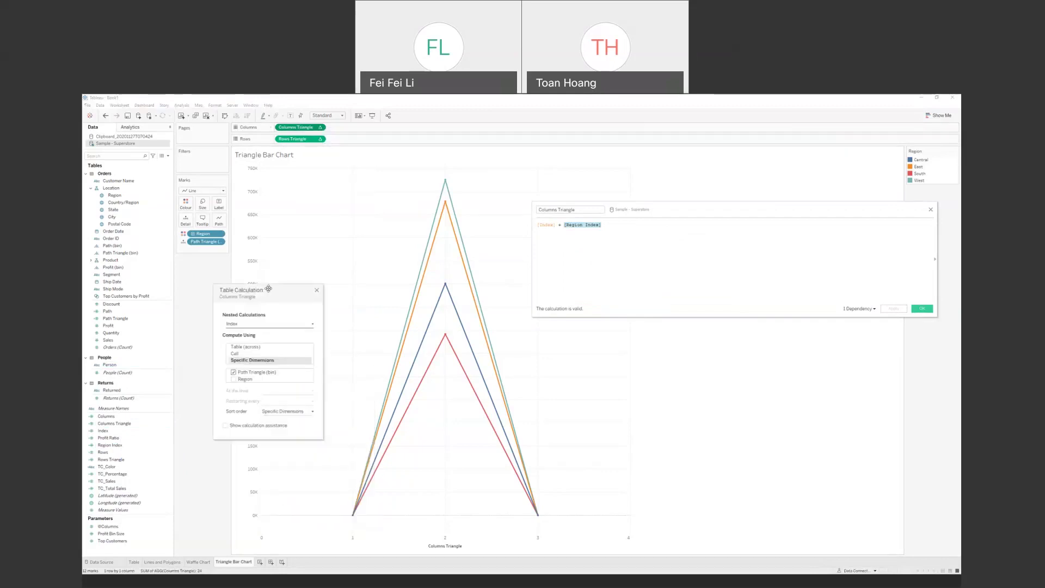
click(233, 372)
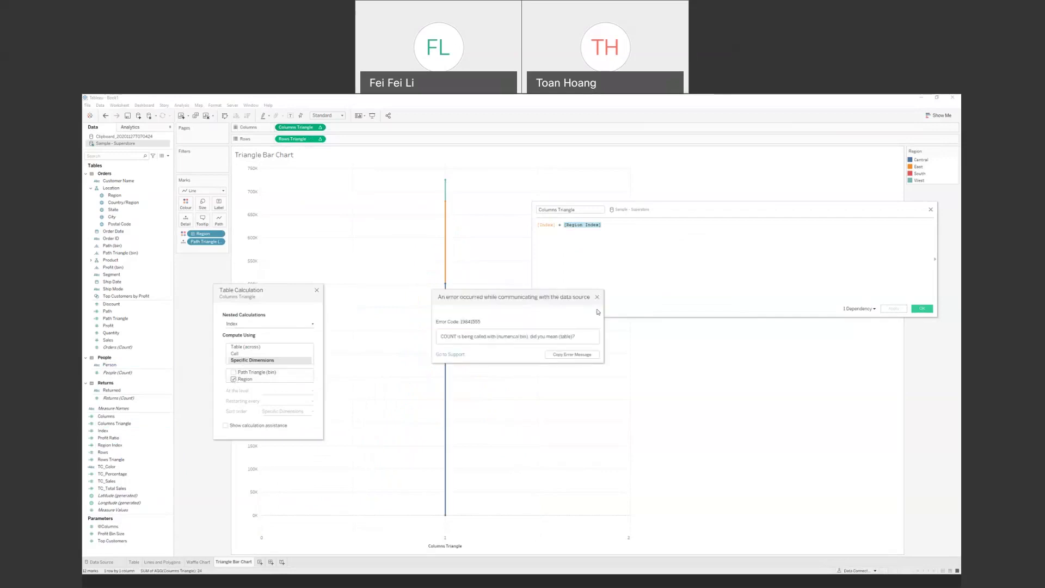
click(598, 297)
click(275, 324)
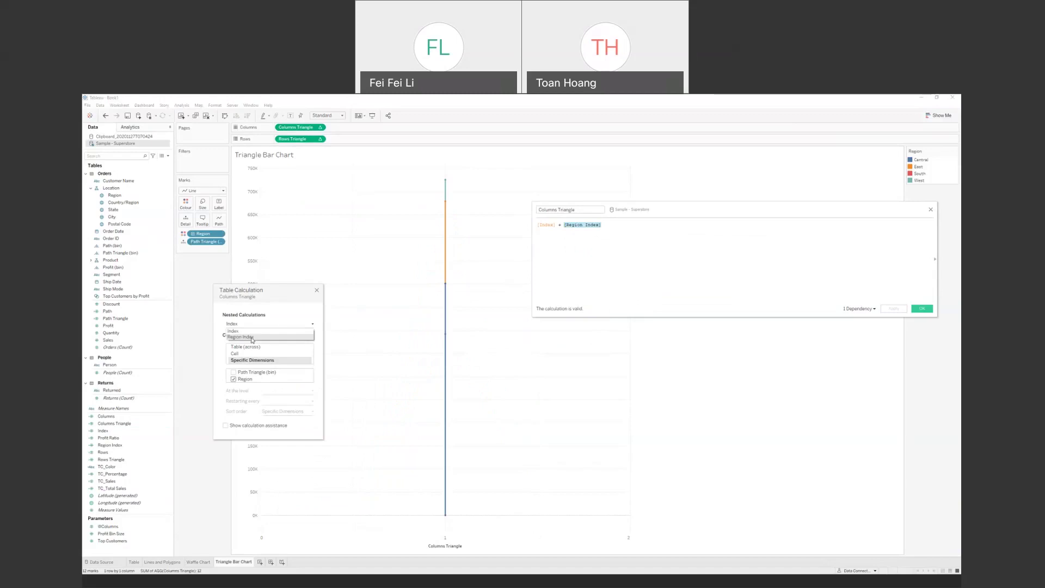
click(240, 331)
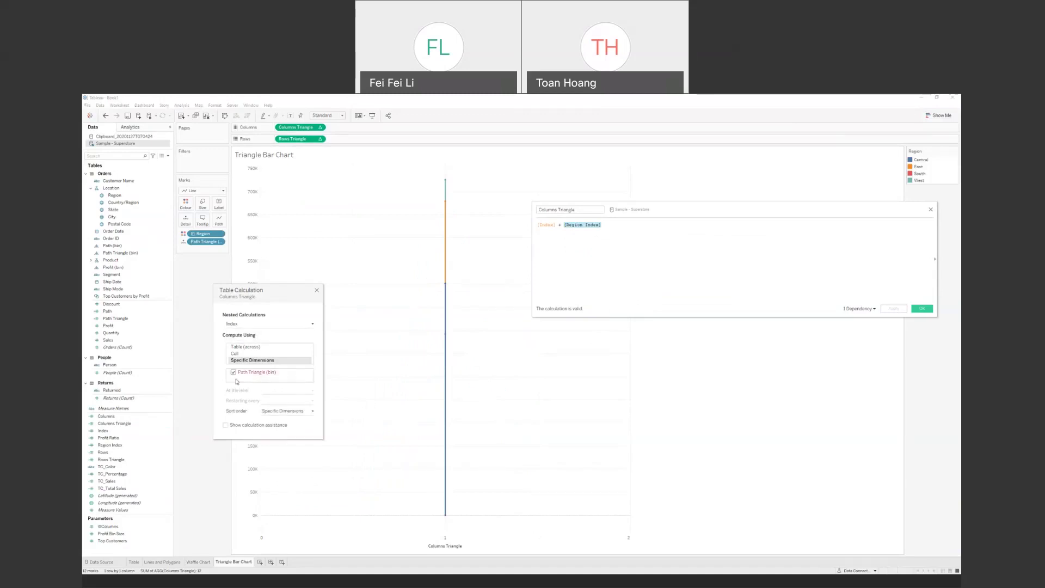
click(269, 324)
click(245, 341)
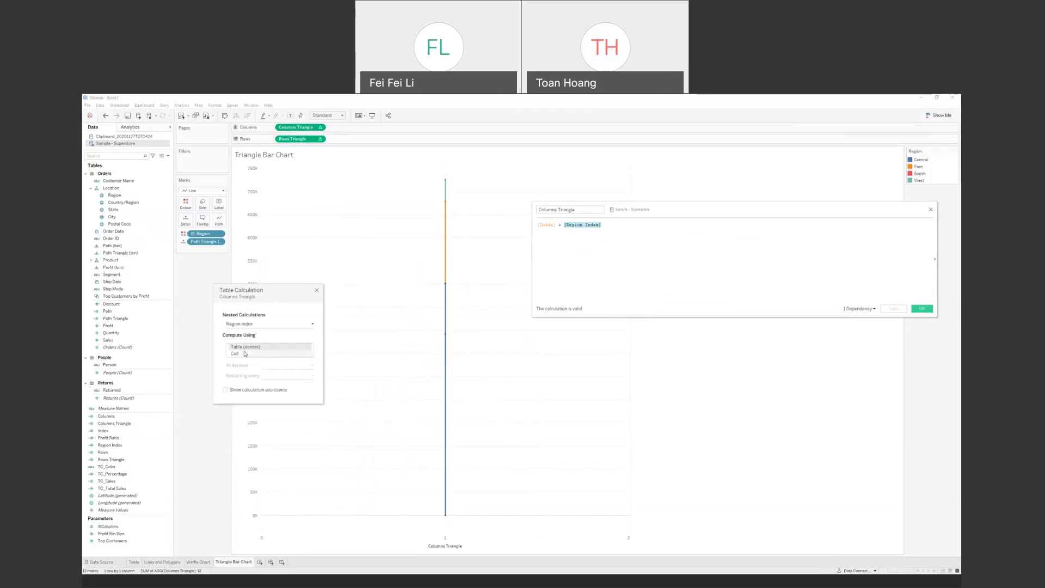
click(317, 291)
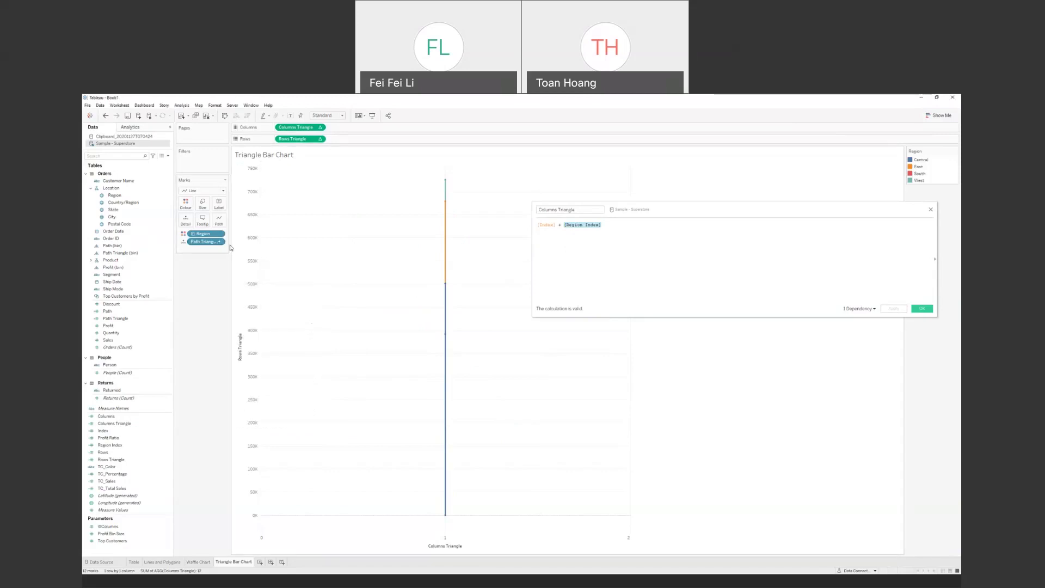
Step: Widen the Marks card and remove Region Index from the Columns Triangle formula, leaving only Index, and apply it
drag(229, 246, 252, 246)
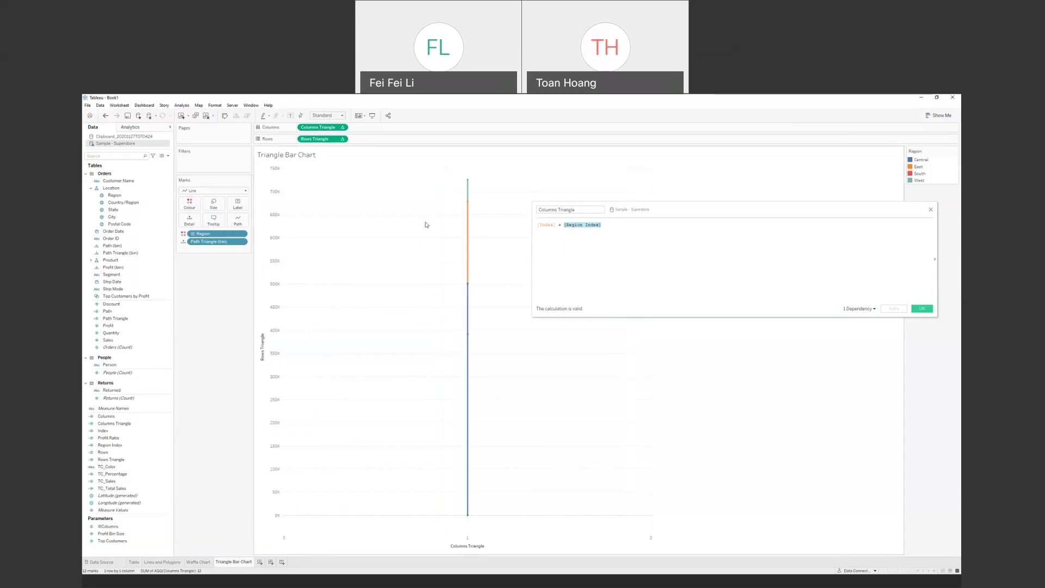
click(566, 225)
drag(565, 225, 707, 226)
key(BackSpace)
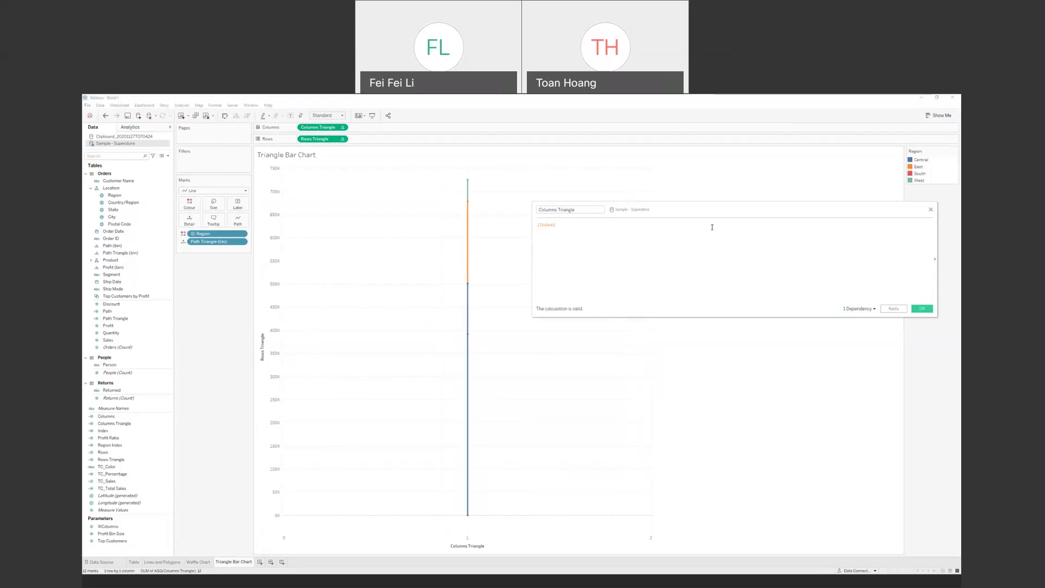
click(893, 308)
Step: Compute Columns Triangle on Columns using Region
right_click(315, 130)
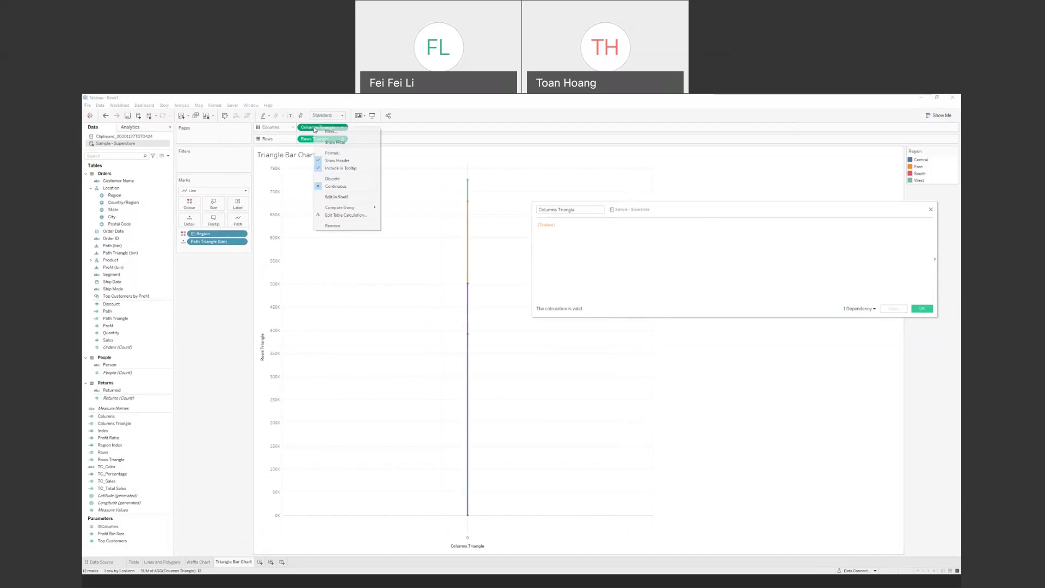
mouse_move(348, 208)
click(414, 233)
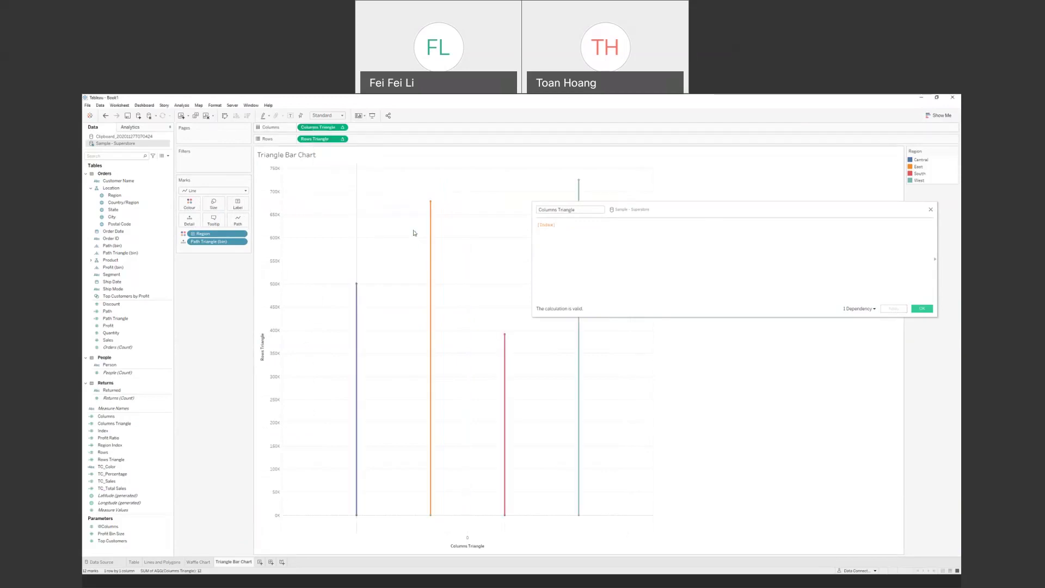
Step: Try to open the table calculation settings of Columns Triangle, and close its calculation editor
right_click(319, 128)
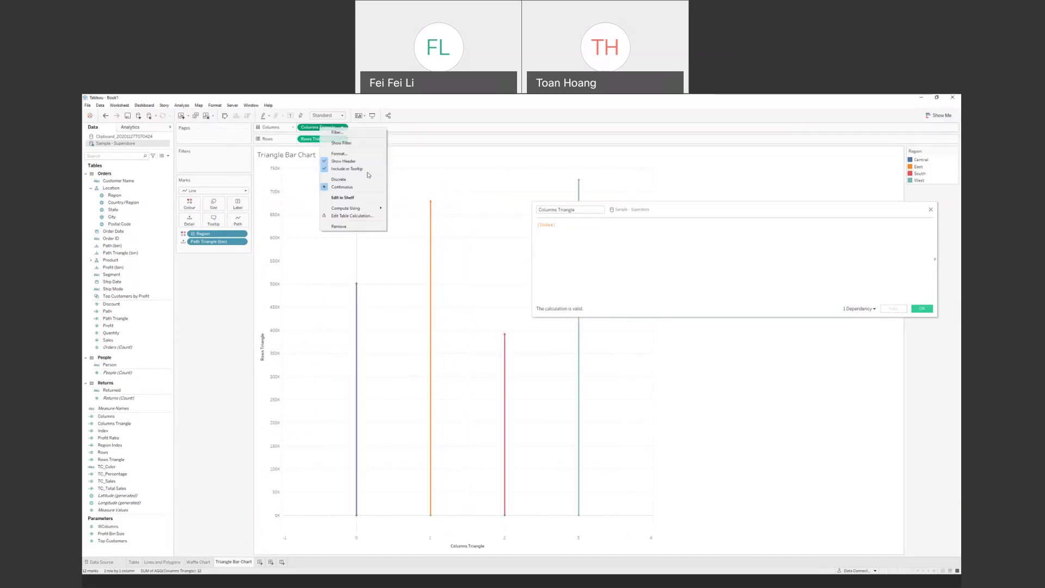
click(373, 214)
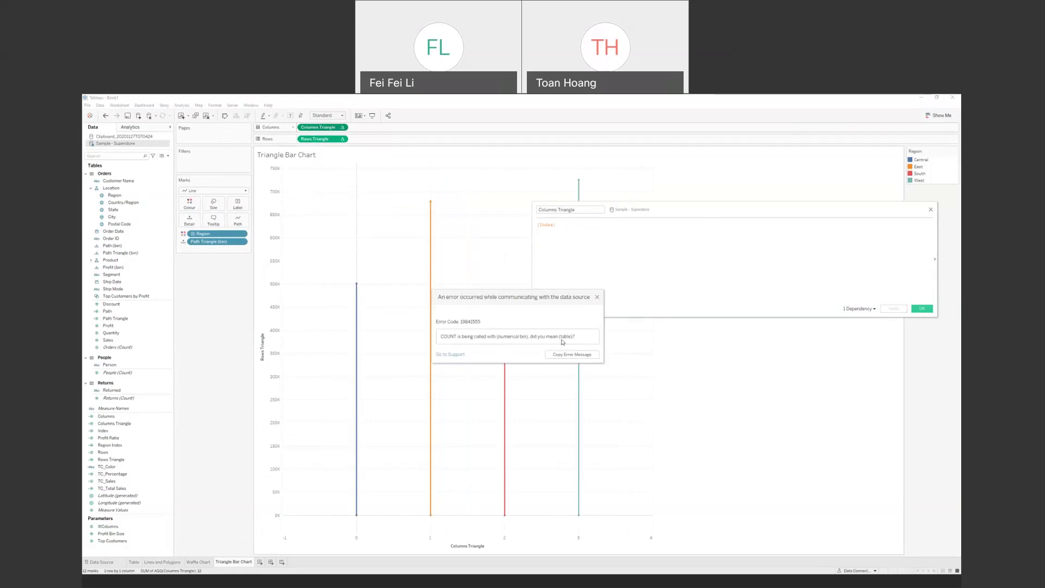
click(597, 298)
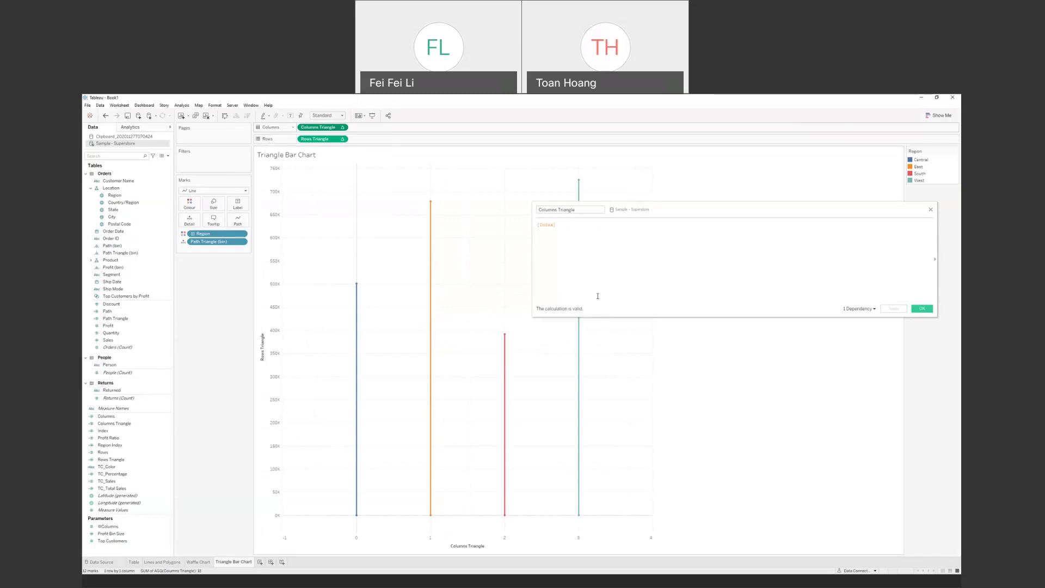
key(Escape)
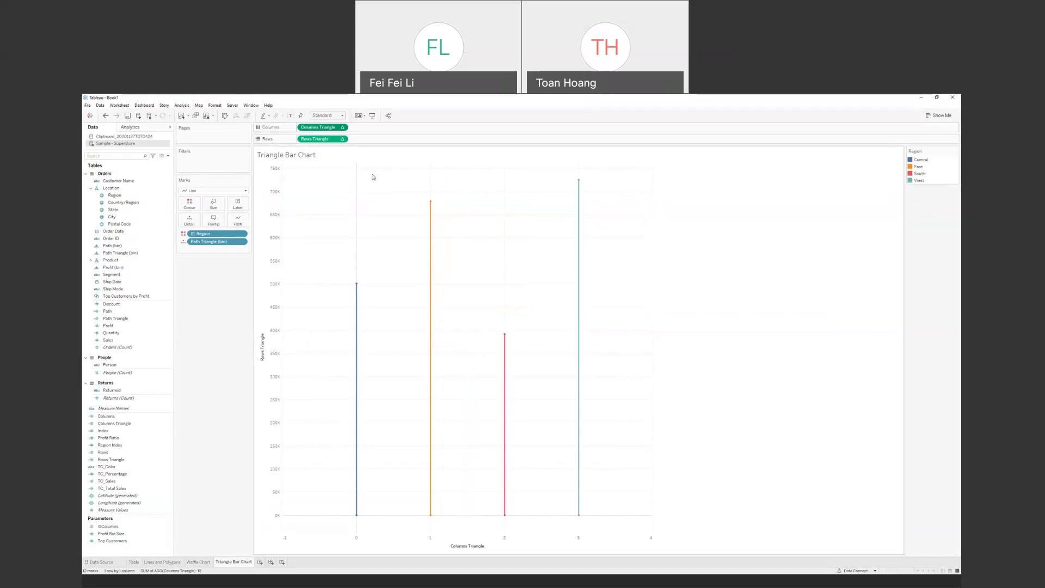
Step: Compute Columns Triangle on Columns using the specific dimensions Path Triangle (bin) and Region together
right_click(325, 131)
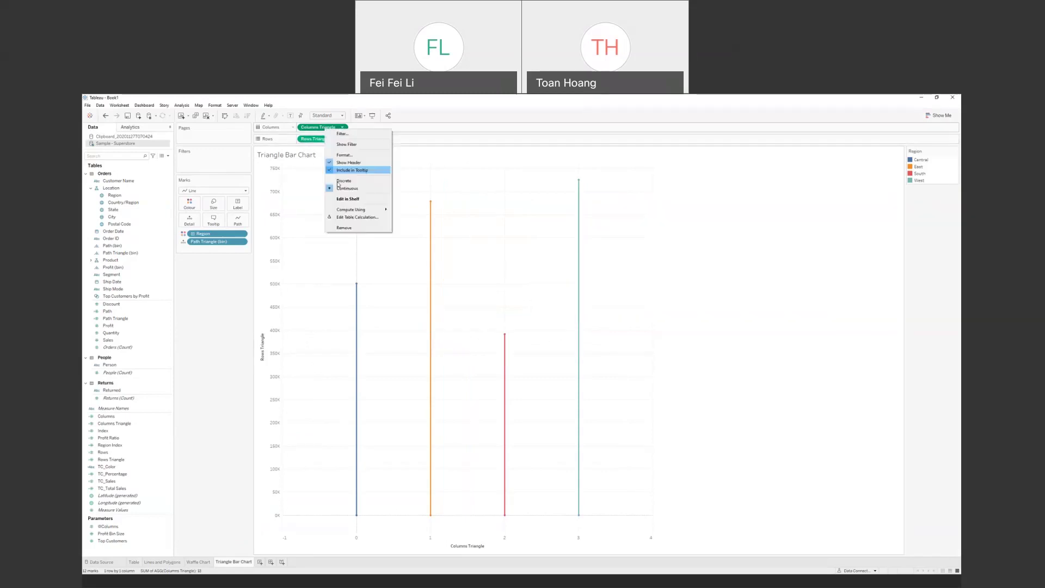
mouse_move(370, 210)
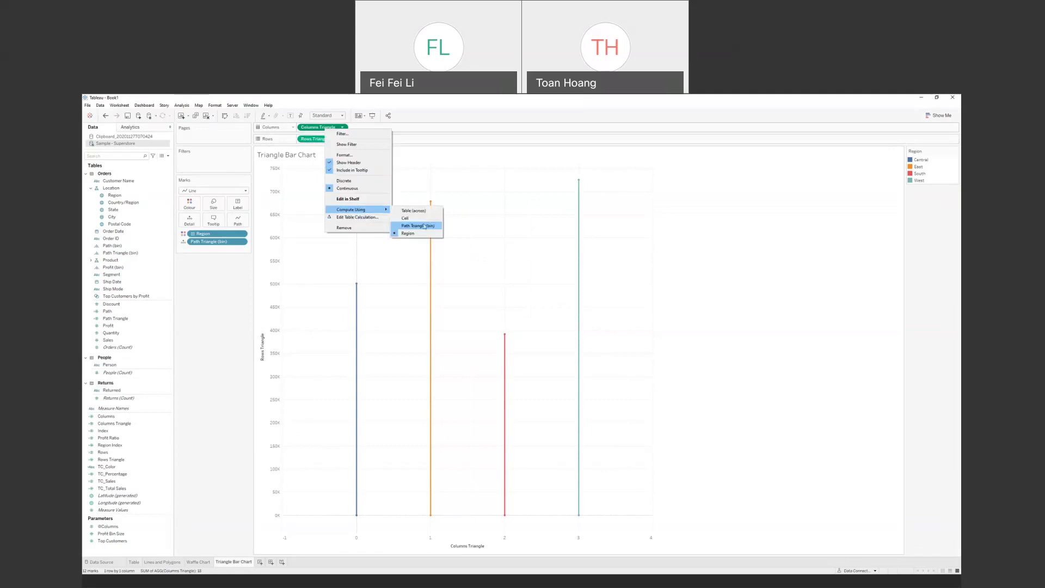
click(424, 227)
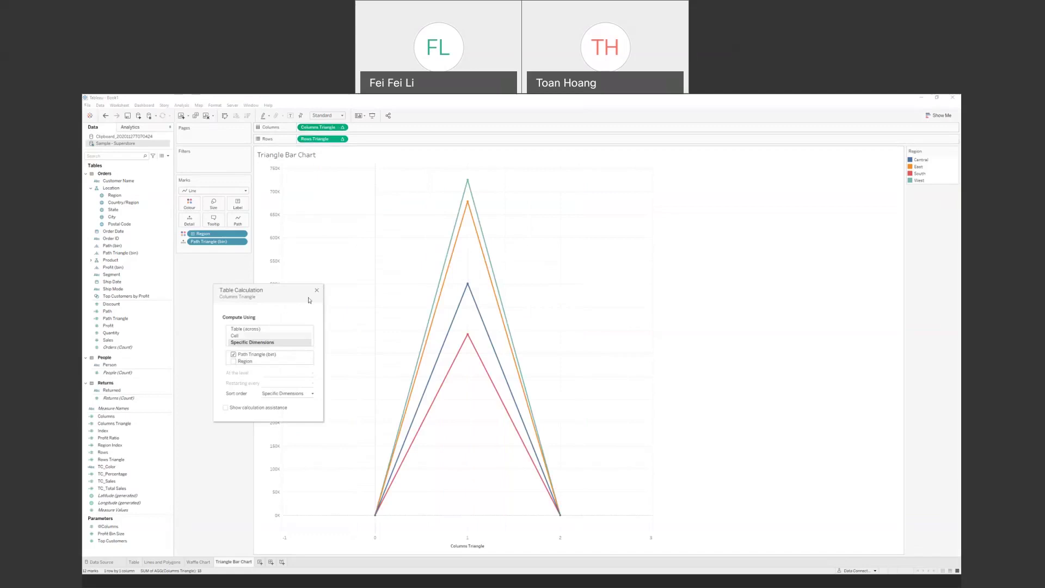
click(233, 361)
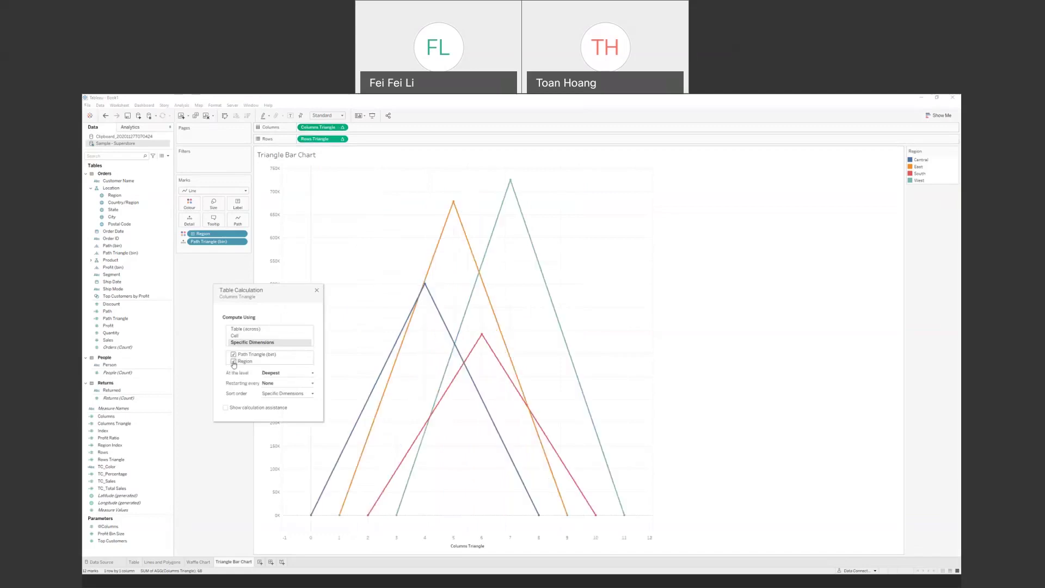
click(318, 291)
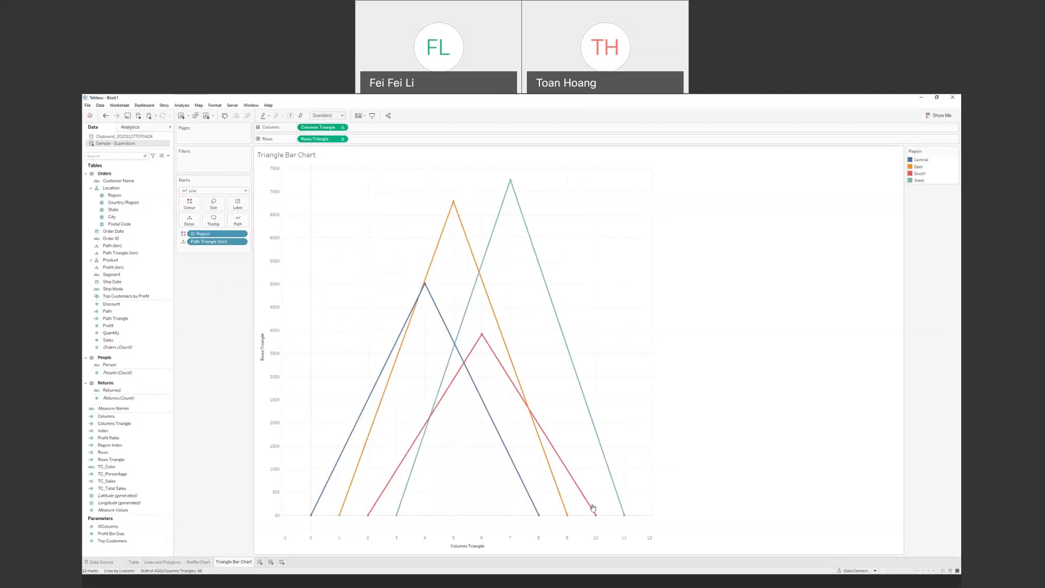
Step: Try to compute Columns Triangle by Region alone, without Path Triangle (bin), and restore both dimensions
right_click(318, 128)
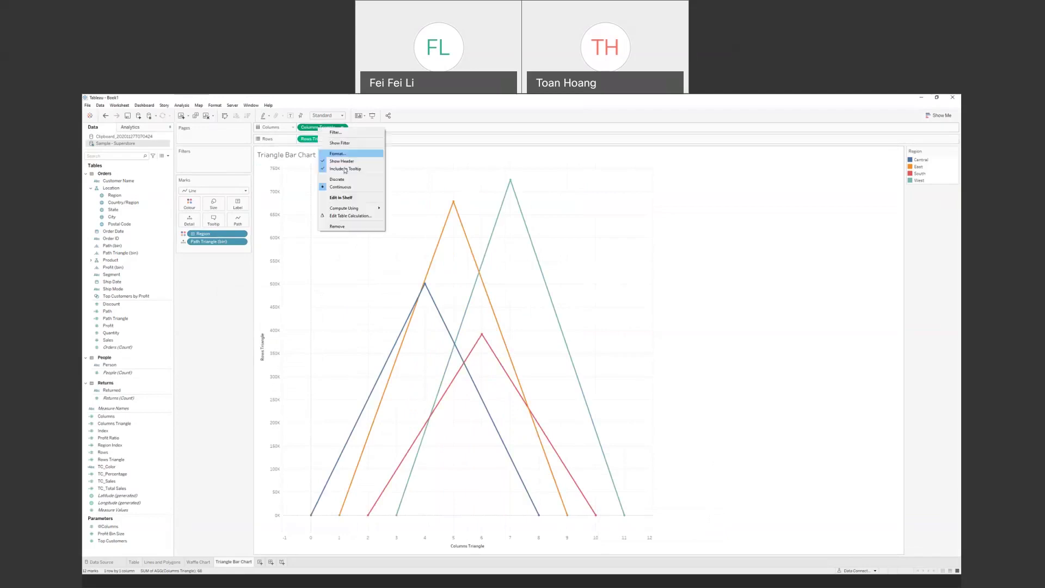
click(357, 216)
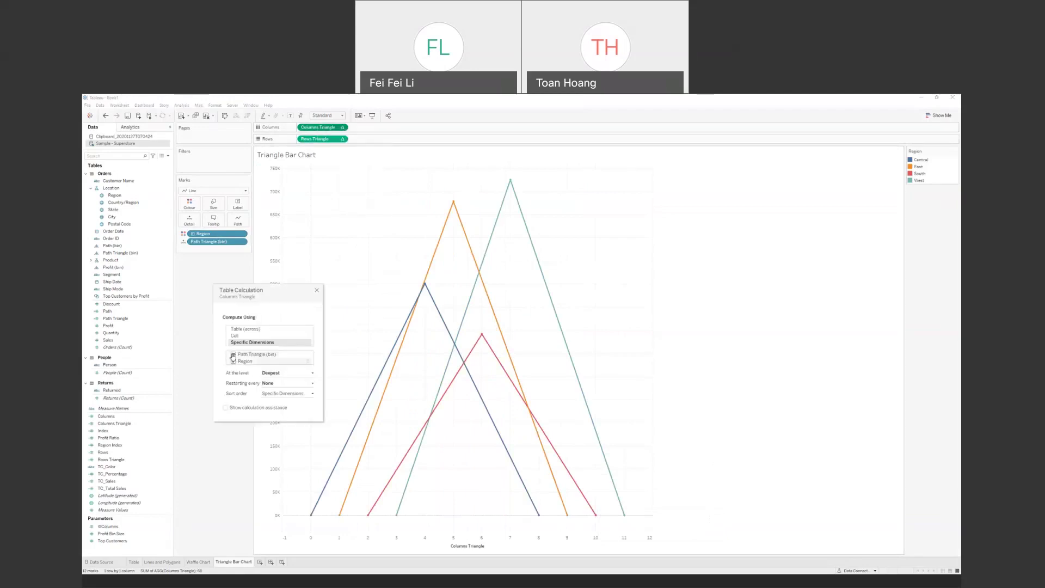
click(234, 355)
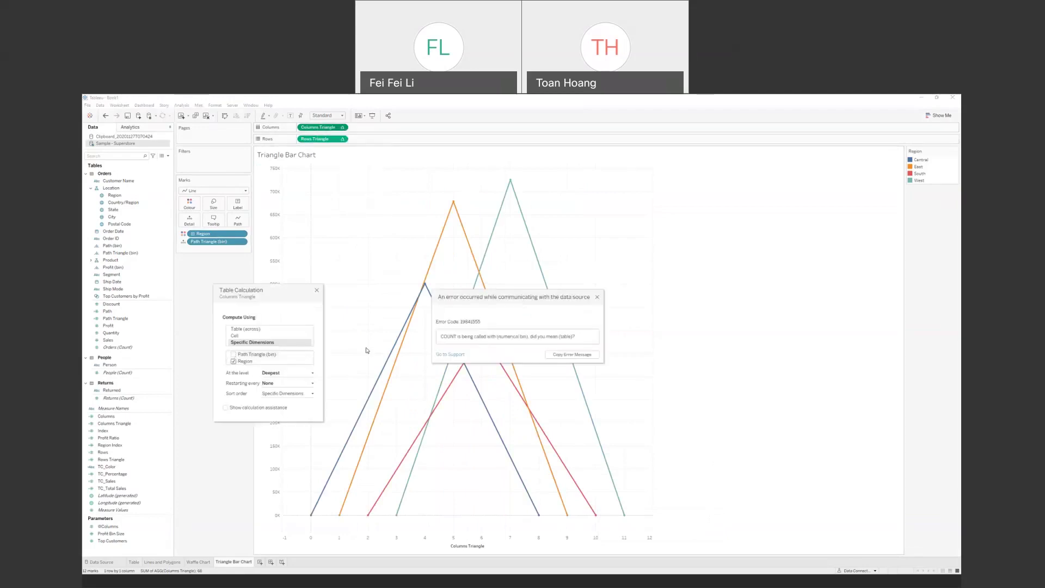
click(598, 298)
click(234, 354)
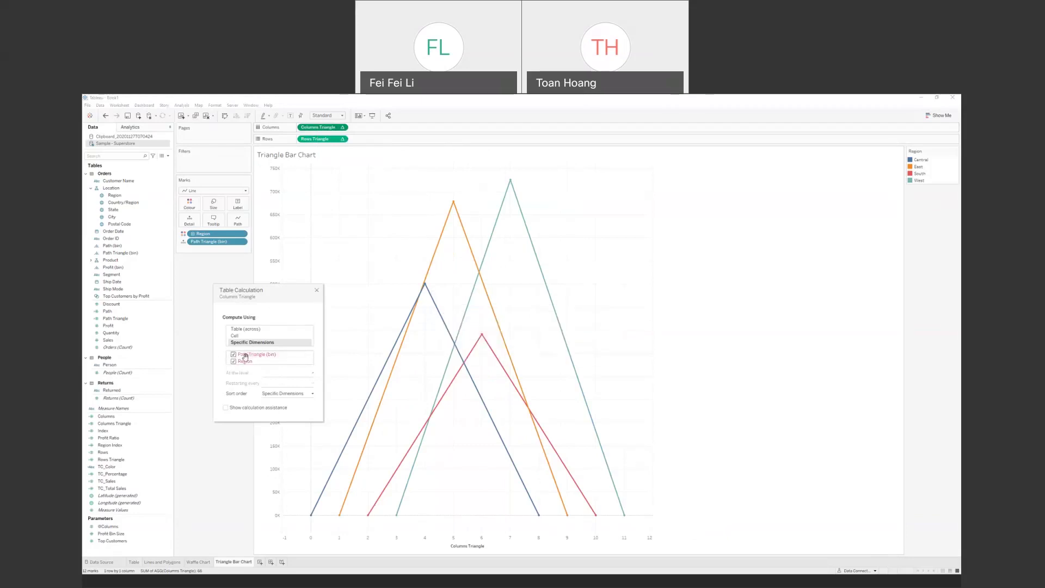
click(385, 245)
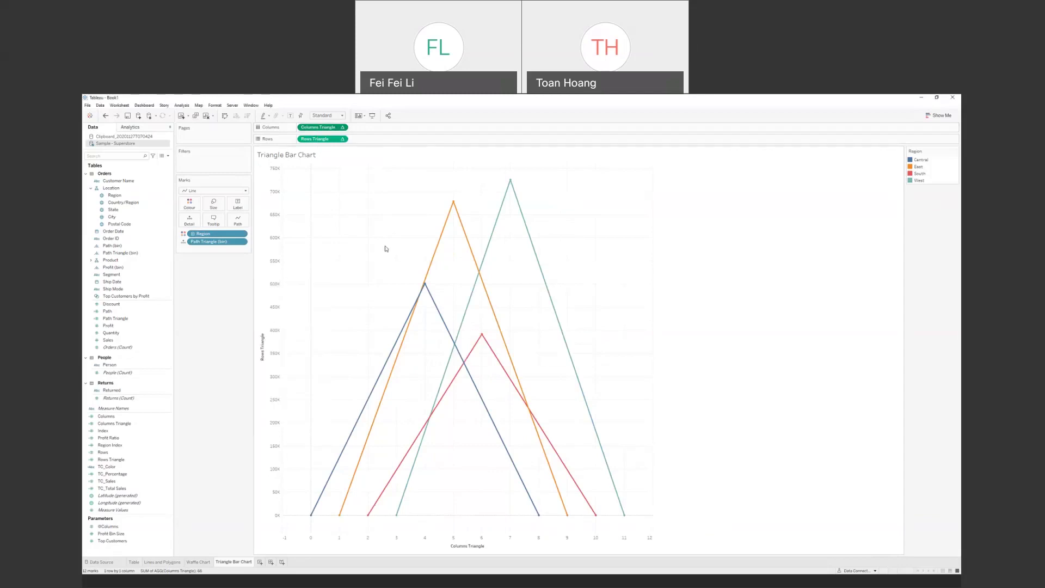
Step: Change the mark type to Polygon and reduce the colour opacity to about half
click(234, 191)
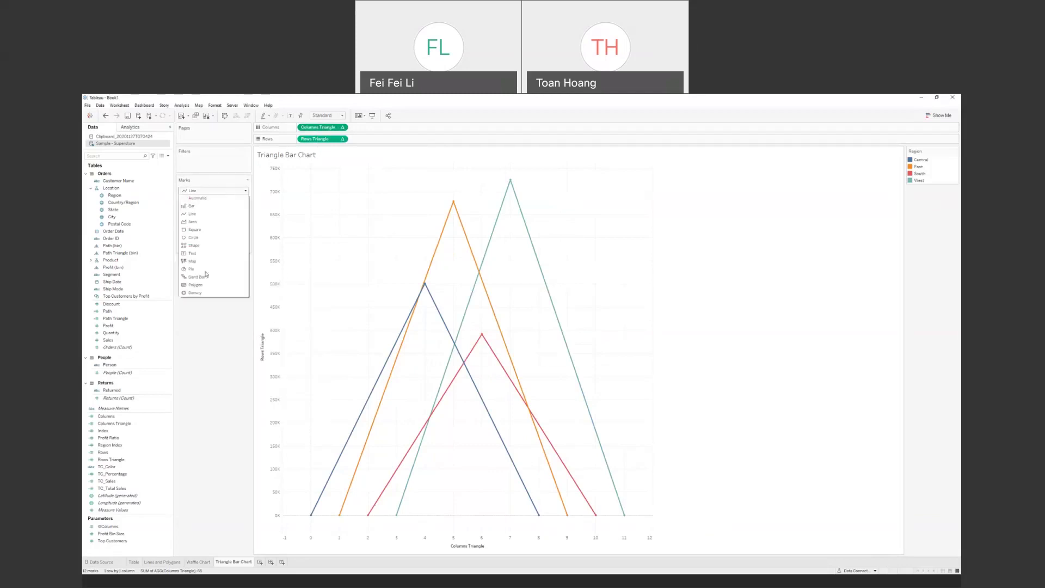
click(195, 285)
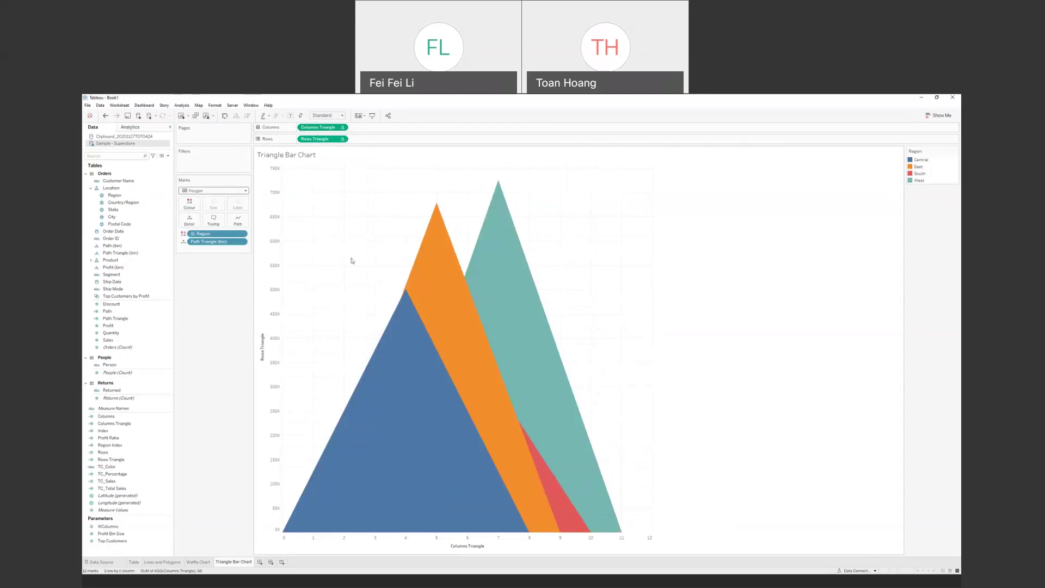
click(190, 204)
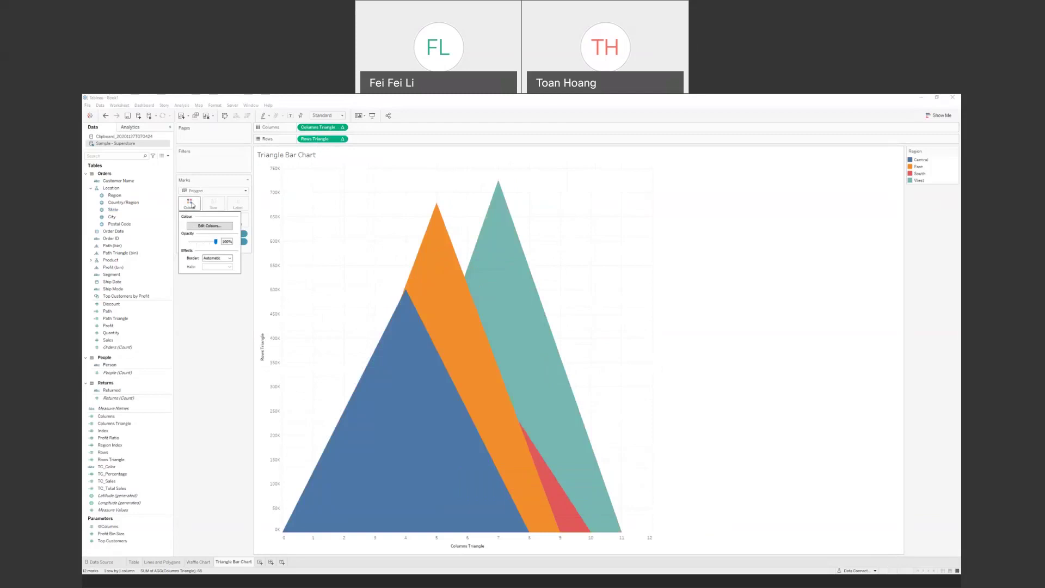
double_click(224, 242)
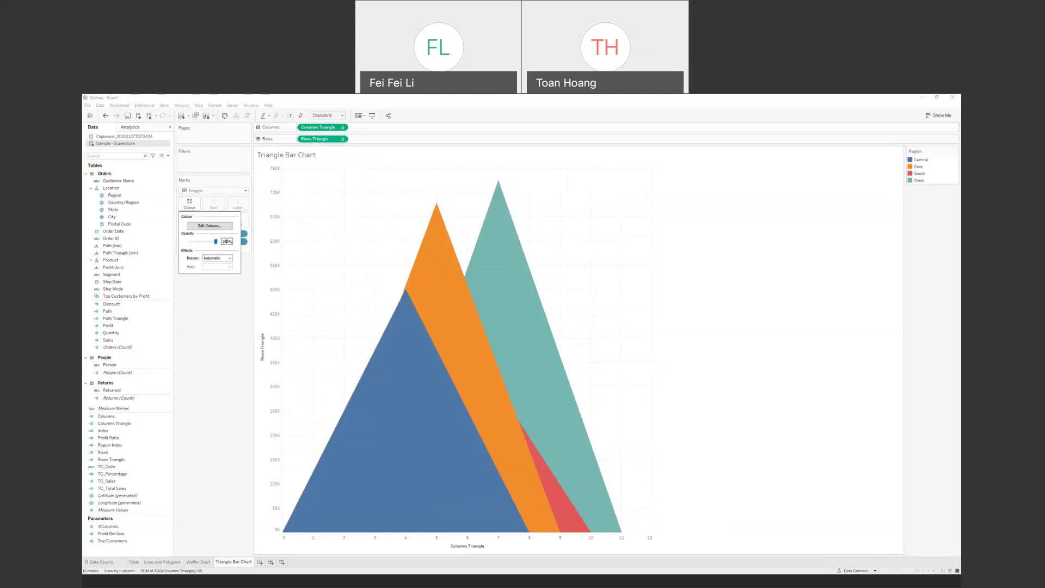
click(202, 244)
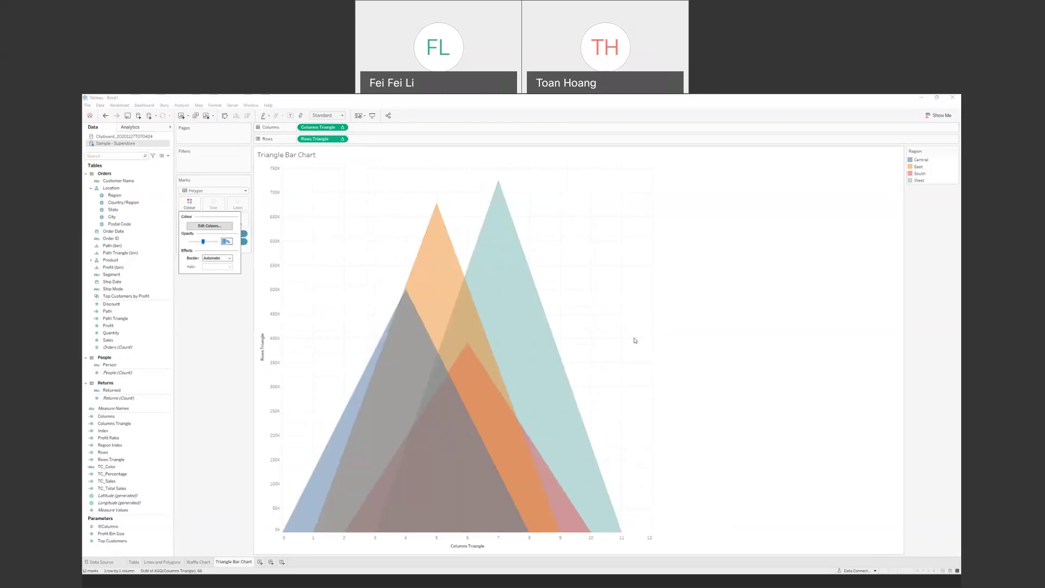
click(631, 307)
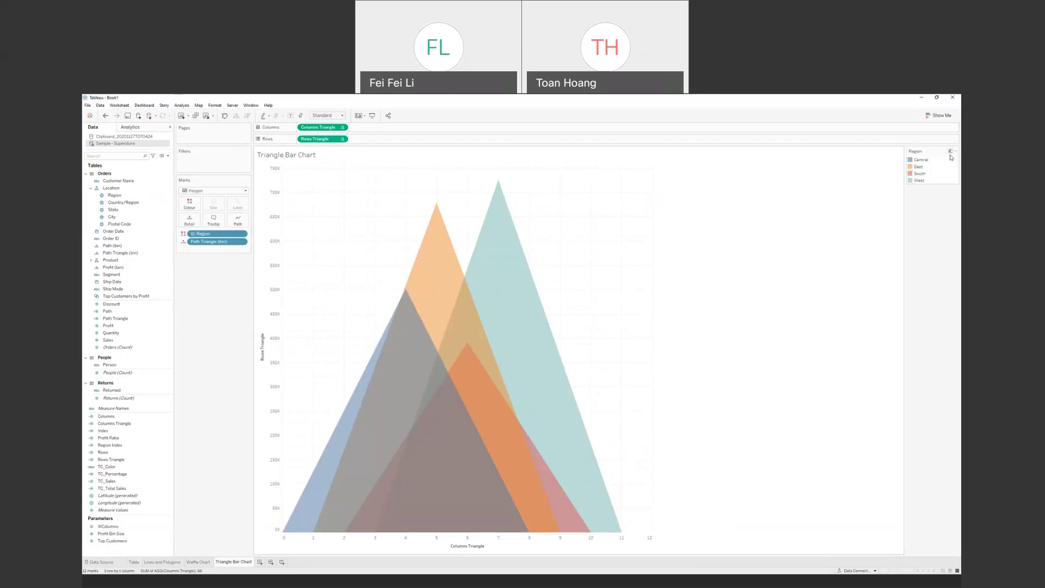
Step: Sort Region by Field in ascending order from its colour legend
click(955, 151)
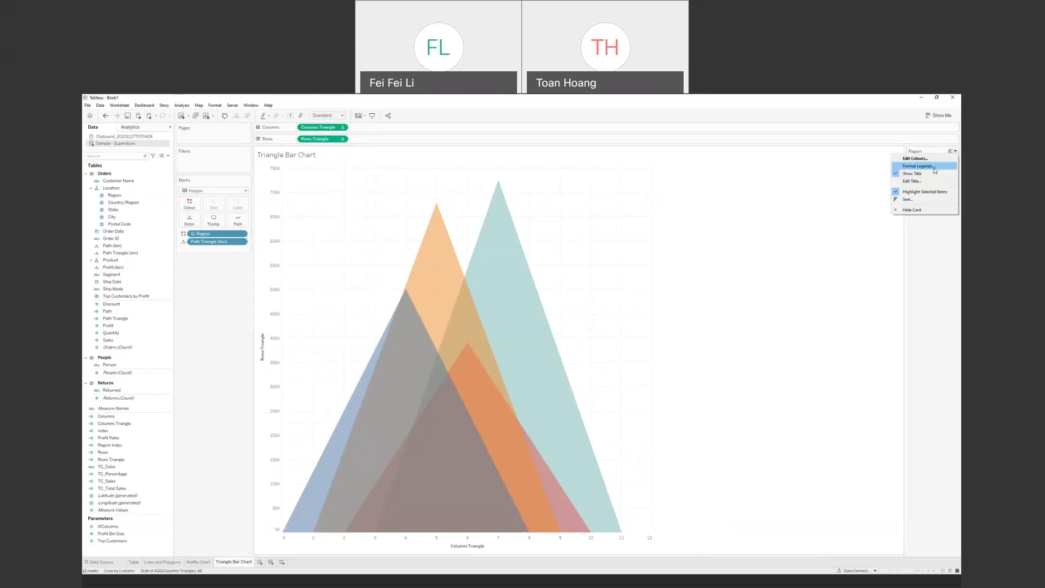
click(907, 200)
click(515, 316)
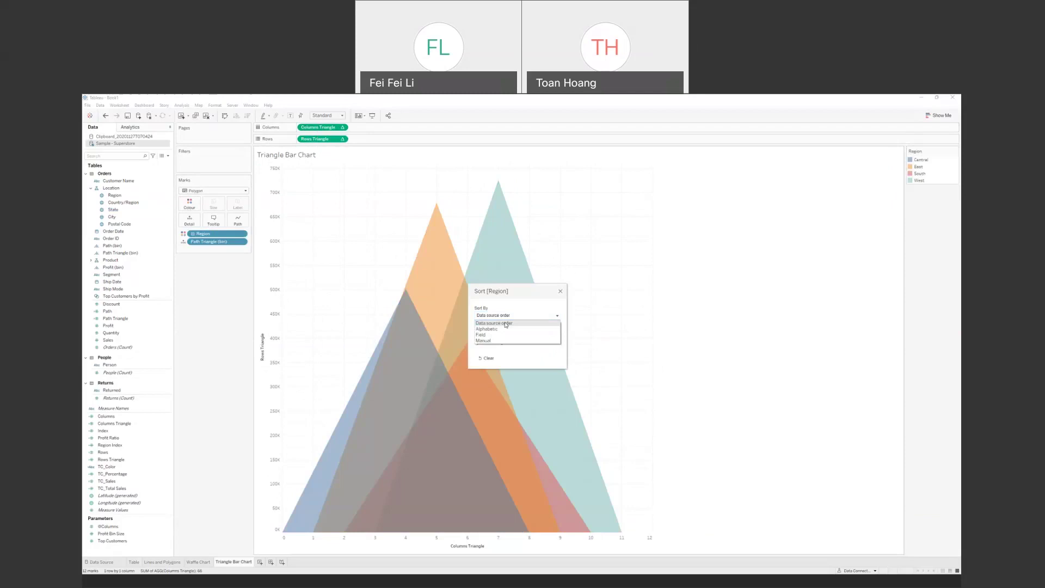
click(505, 338)
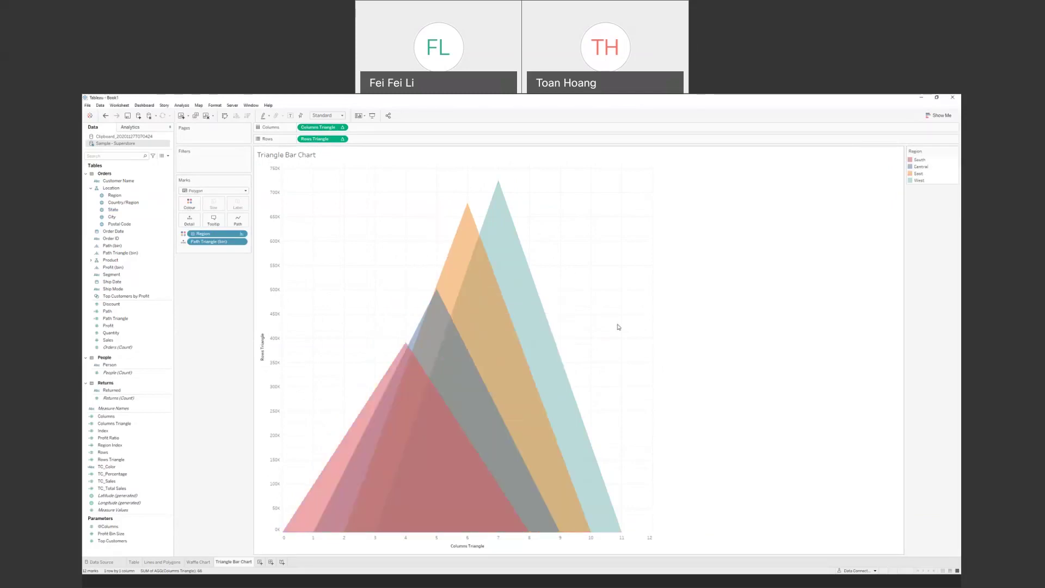
Step: Try multiplying the Region Index formula by 2, and restore the original INDEX() formula
click(113, 439)
click(115, 447)
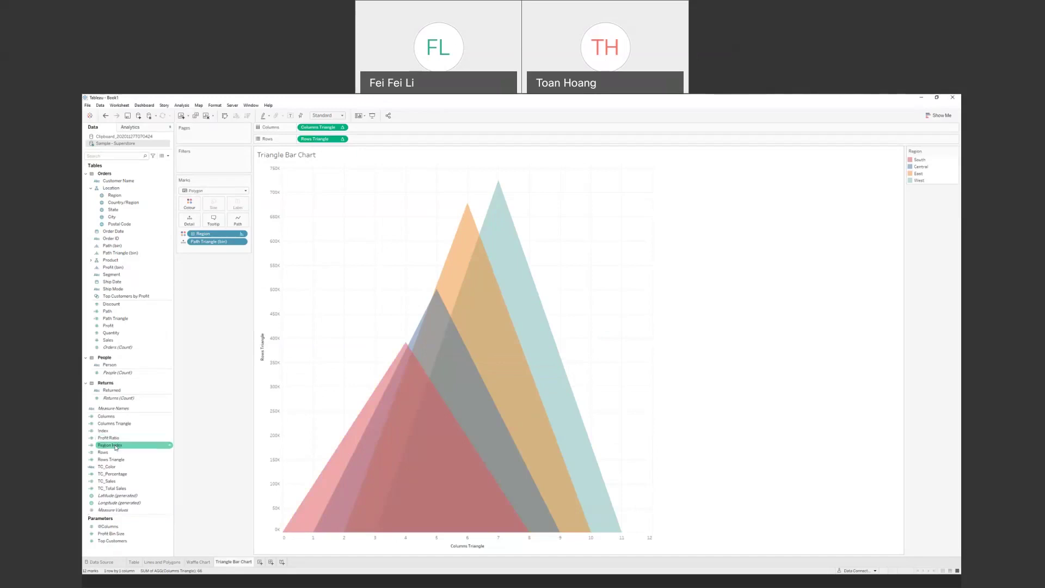
right_click(115, 447)
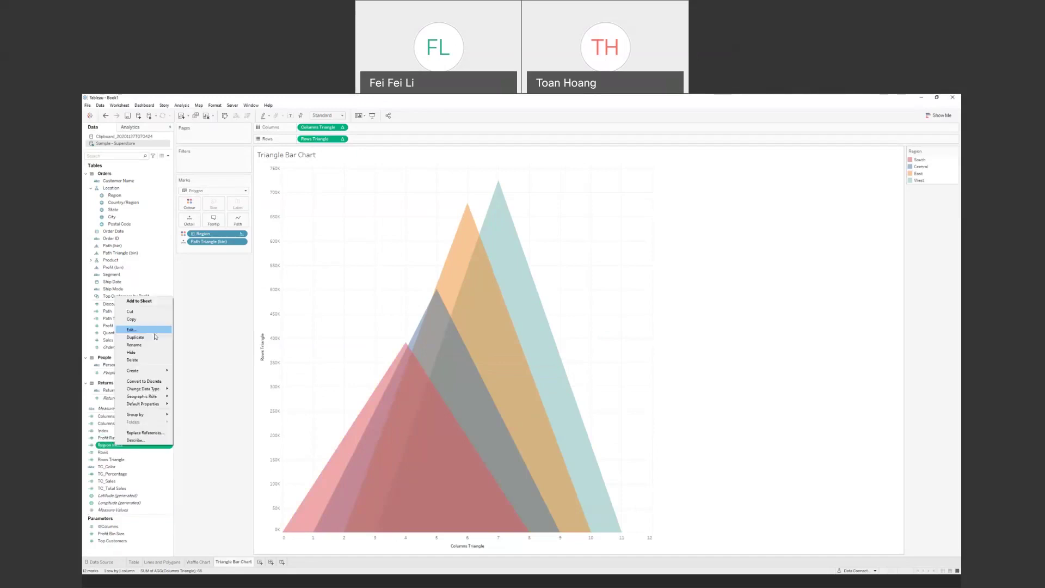
click(131, 309)
text(*)
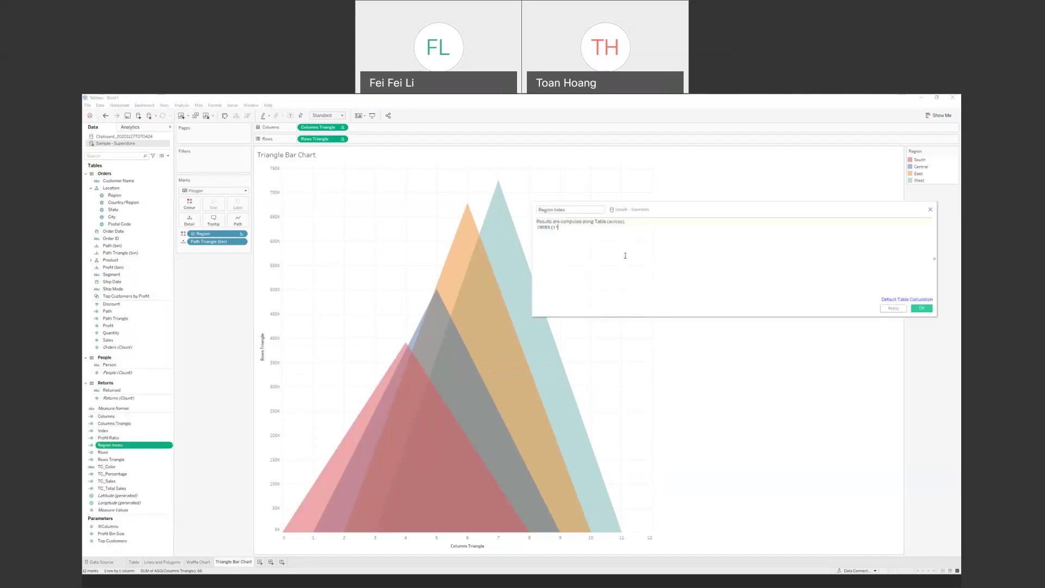
text(2)
click(893, 308)
key(BackSpace)
key(BackSpace)
click(921, 308)
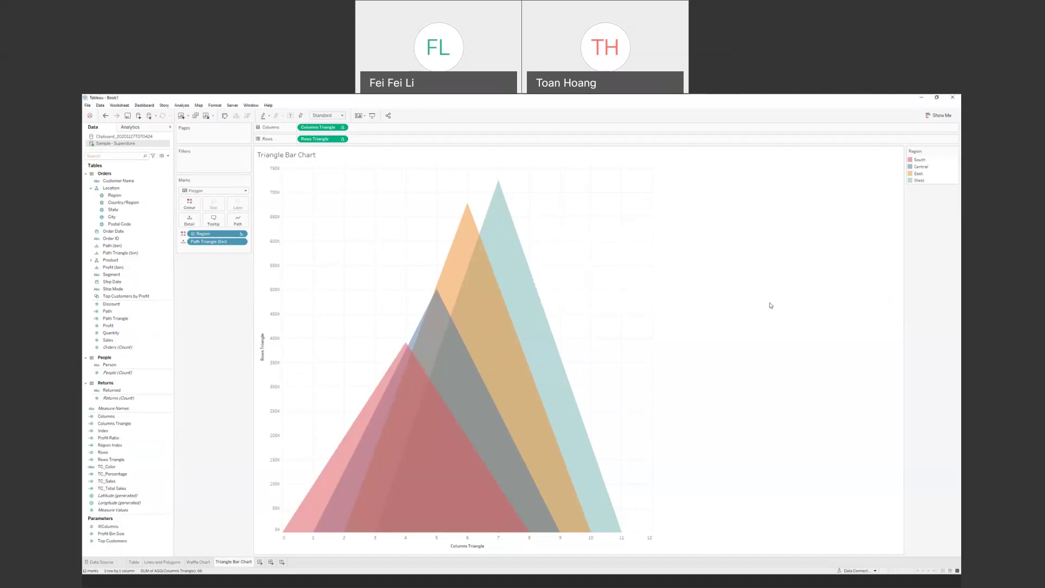
Step: Fit the triangle chart to Entire View
click(343, 115)
click(323, 140)
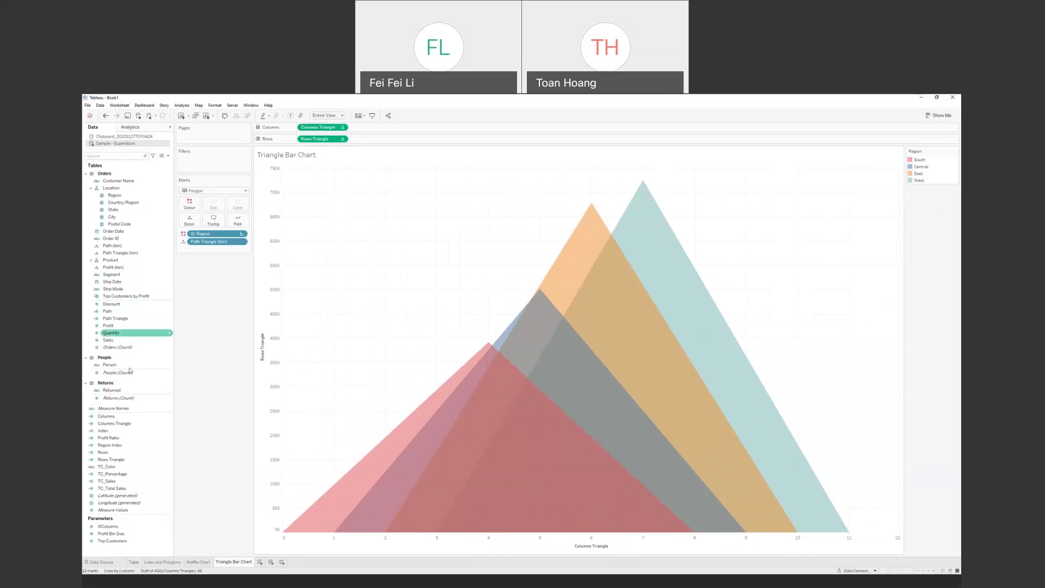
Step: Add TC_Sales to the tooltip, and check its Compute Using setting and the triangles' tooltips
drag(117, 483, 213, 223)
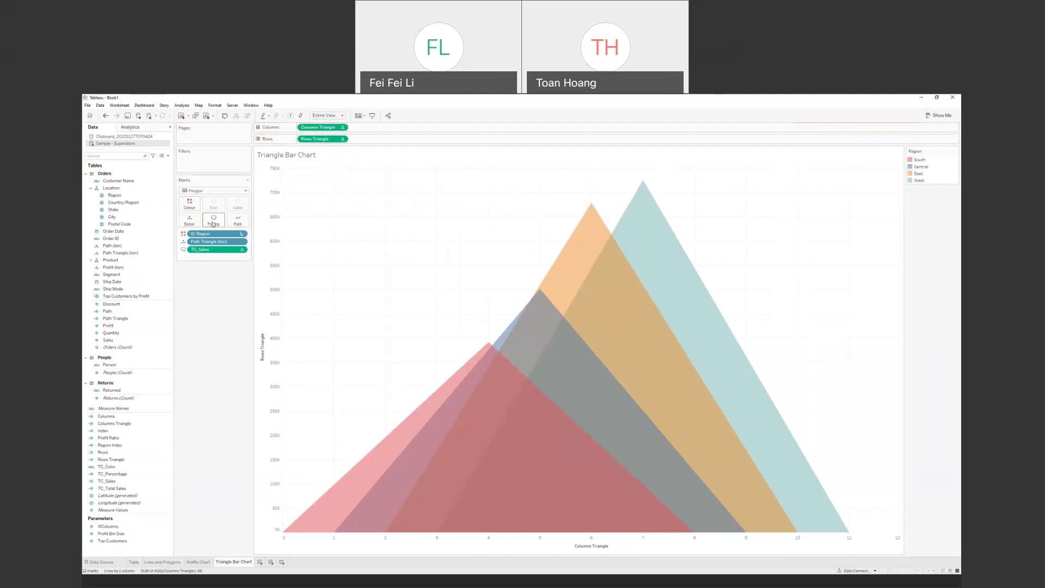
right_click(215, 254)
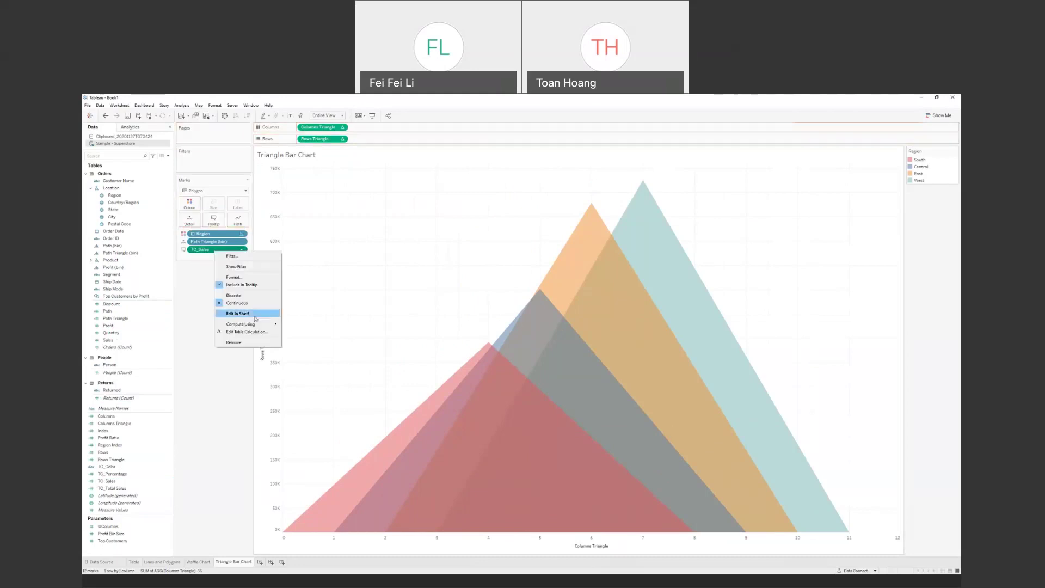
mouse_move(253, 324)
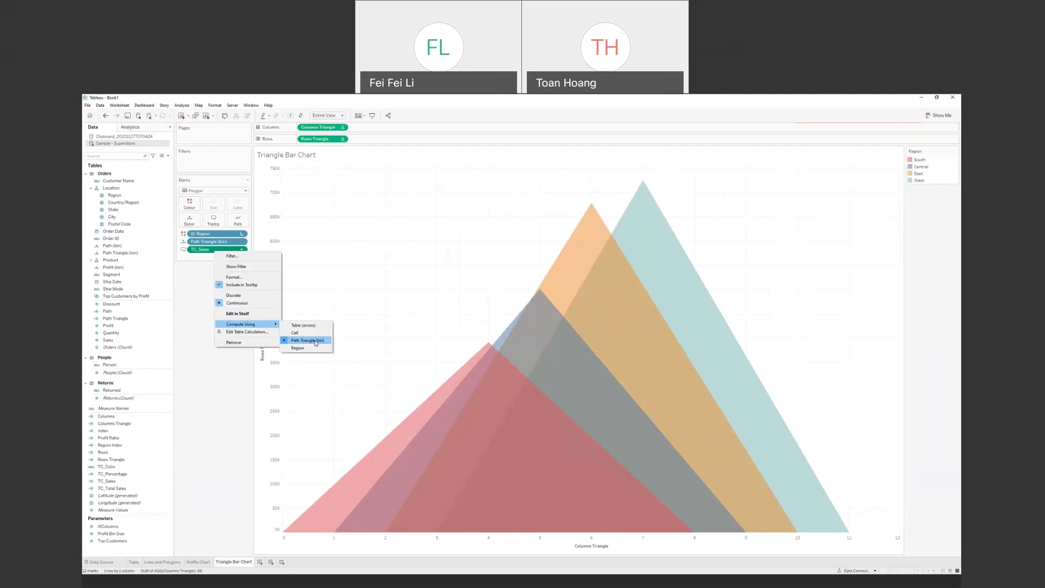
click(398, 349)
mouse_move(457, 414)
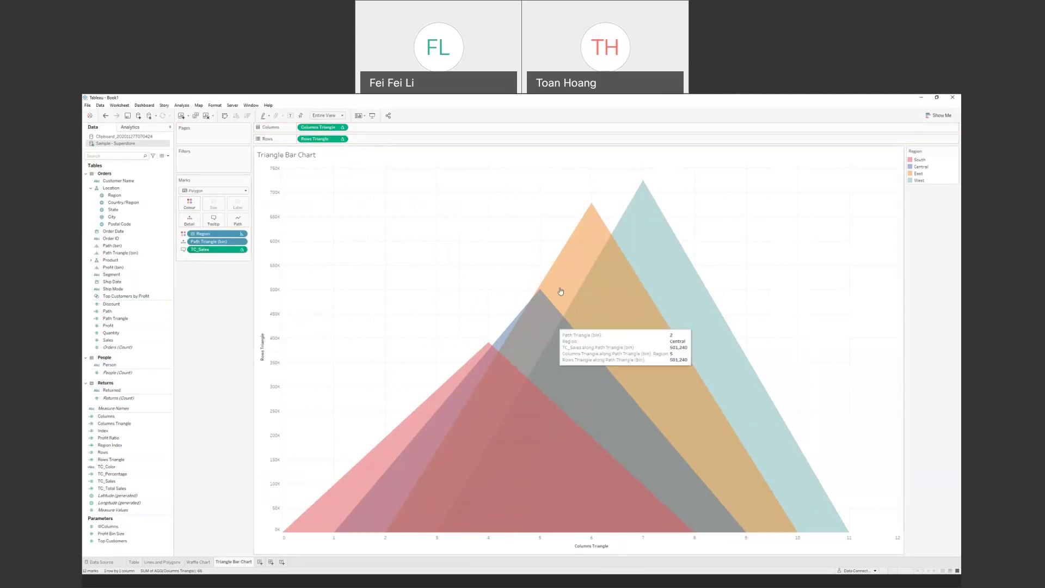
mouse_move(569, 260)
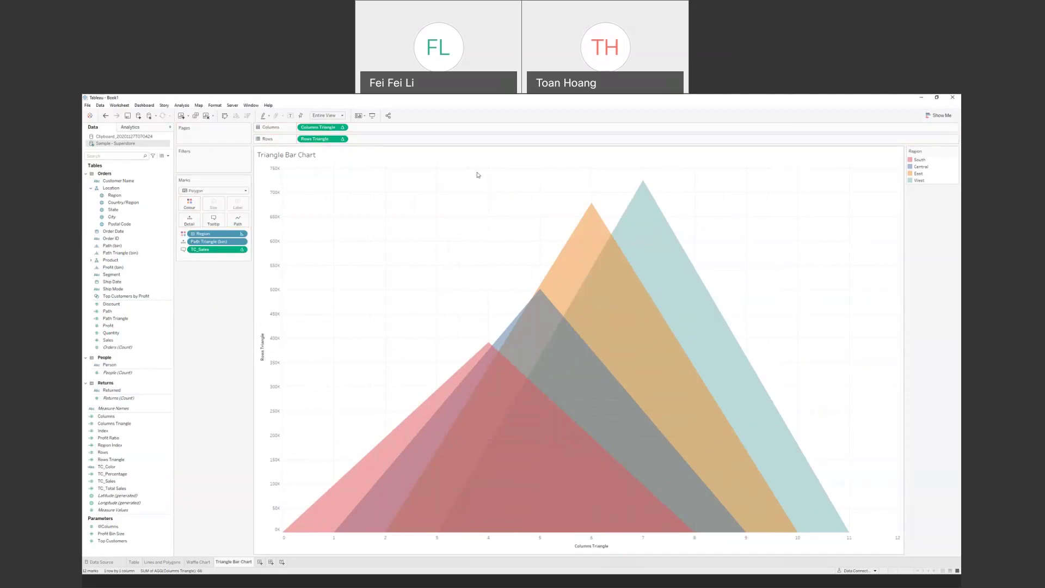
Step: Hide the headers of the Rows Triangle and Columns Triangle axes
right_click(273, 185)
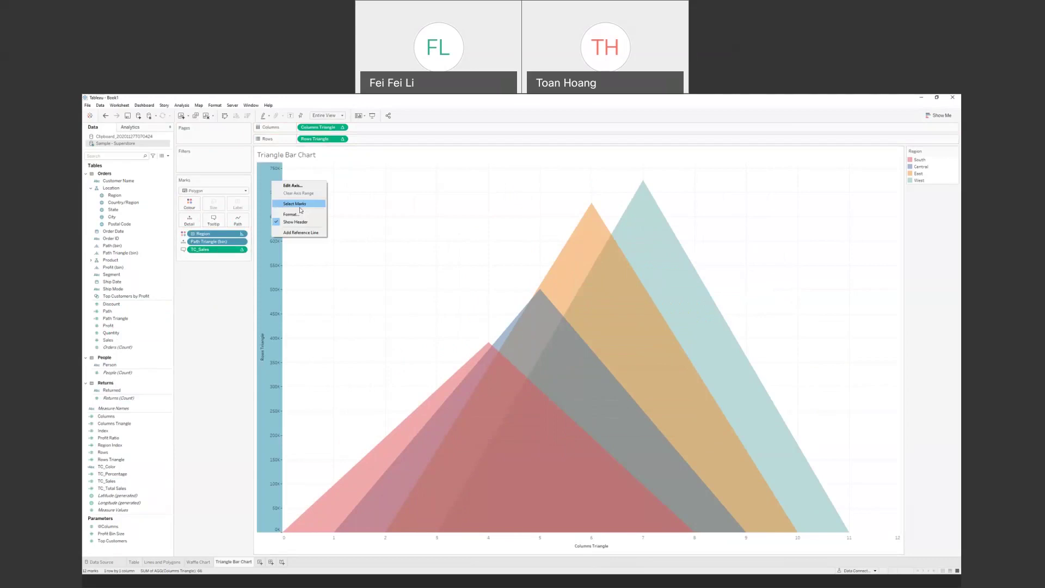
click(298, 226)
right_click(411, 538)
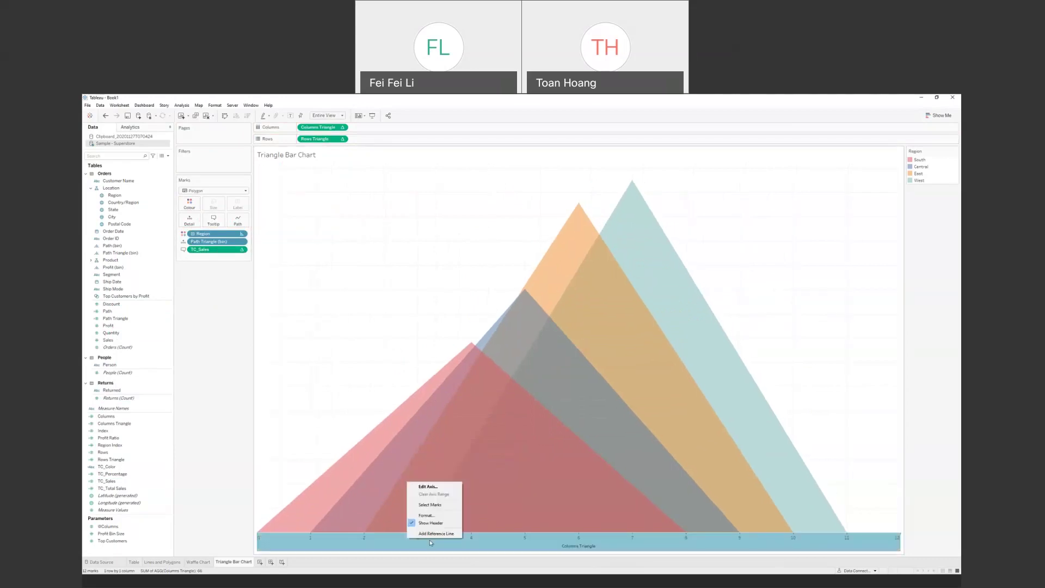
click(427, 524)
Step: Filter the chart by Order Date years, keeping only 2020, and show the year filter on the sheet
click(113, 231)
drag(113, 231, 196, 166)
double_click(490, 295)
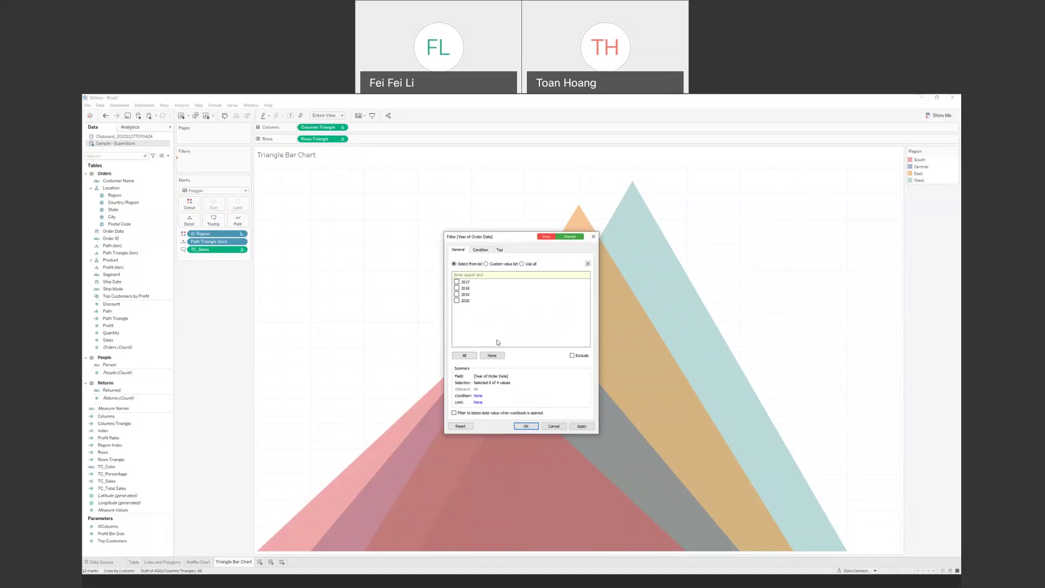
click(457, 301)
click(526, 426)
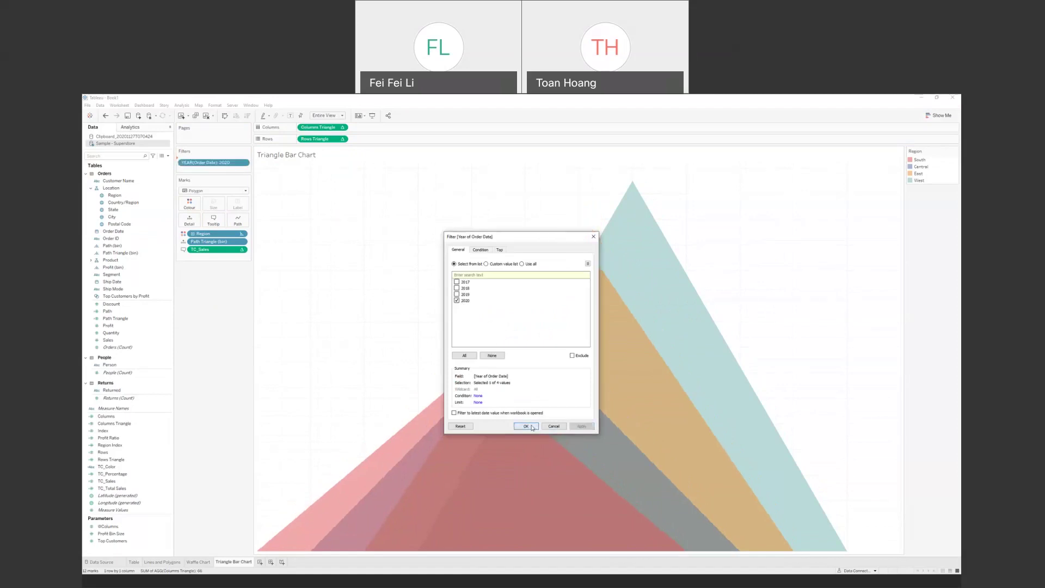
right_click(213, 161)
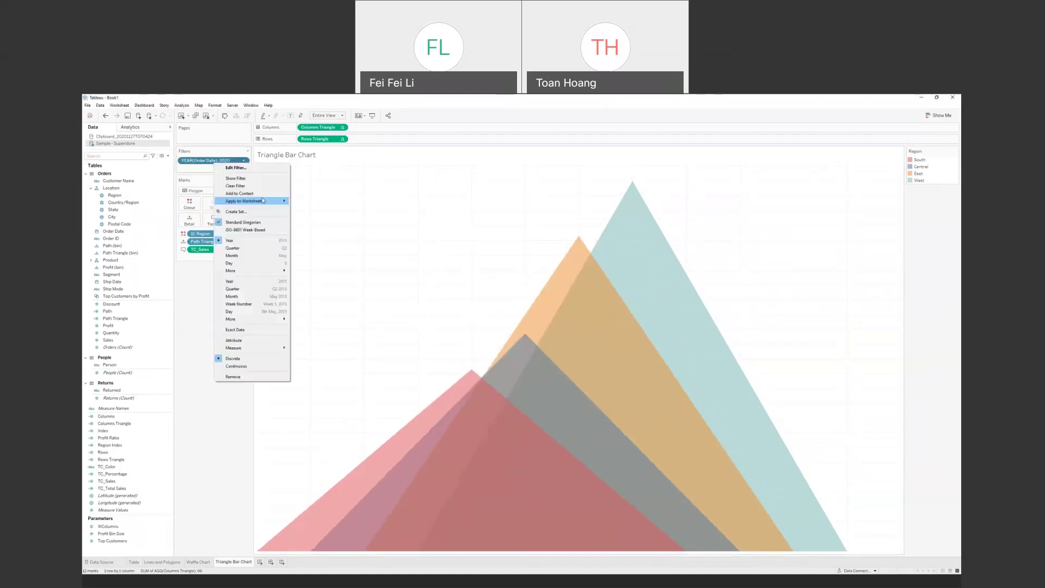
click(260, 181)
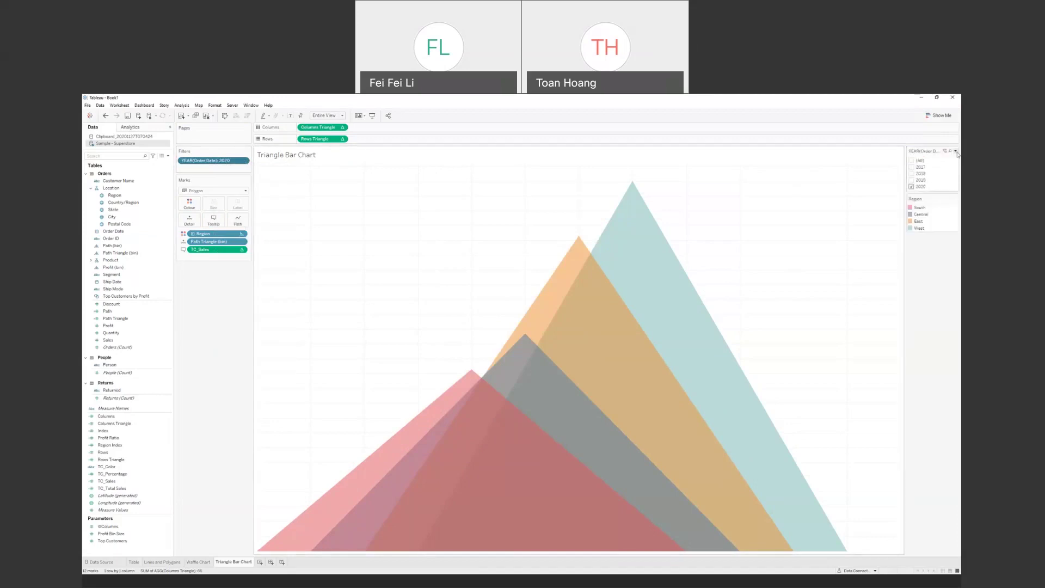
Step: Make the Order Date year filter a single-value list and compare the triangle chart across 2019, 2018 and 2017, including the 2017 triangles' tooltips
click(957, 154)
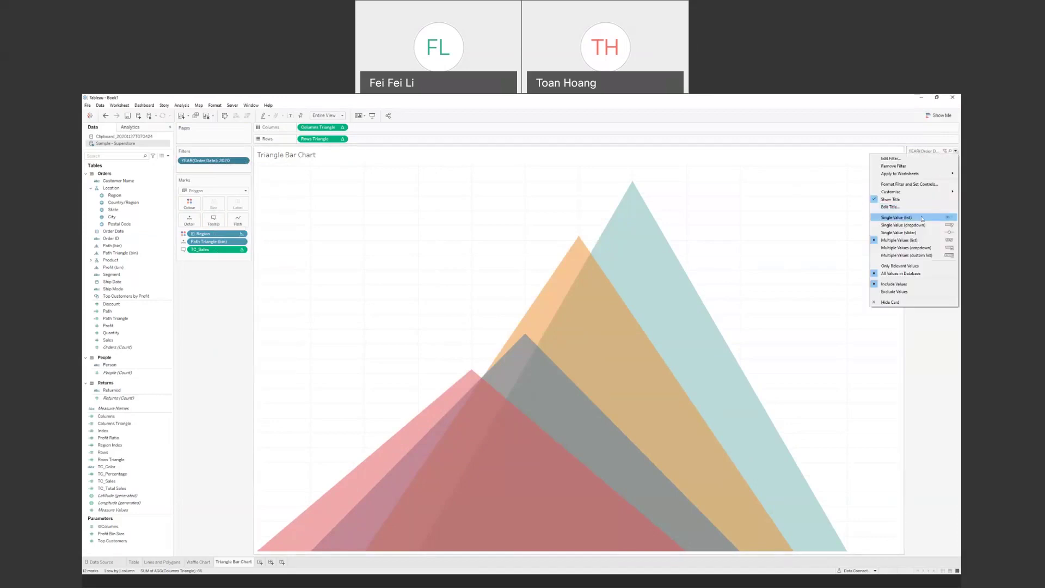
click(920, 217)
click(913, 180)
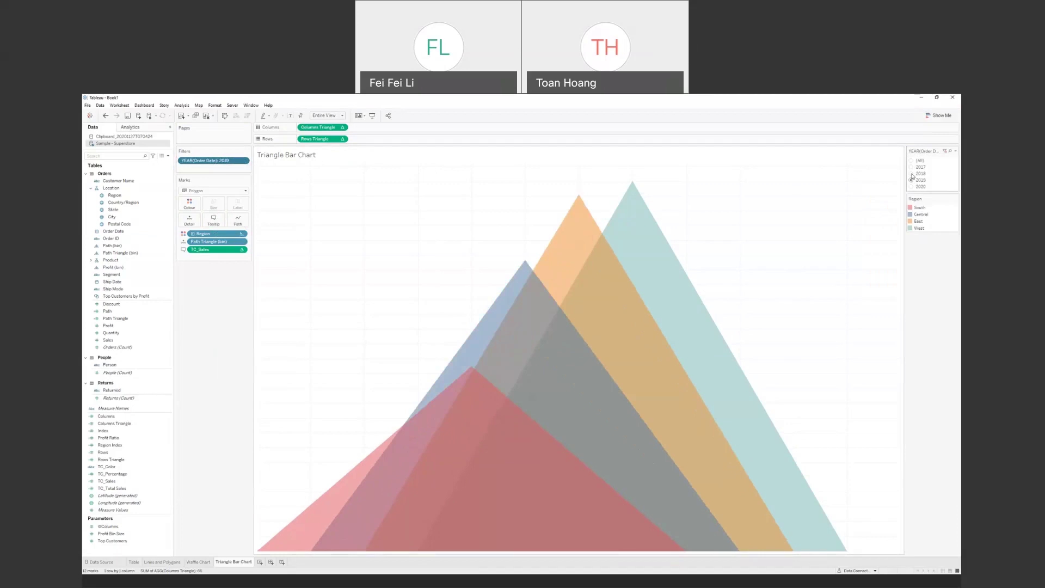
click(912, 173)
click(912, 167)
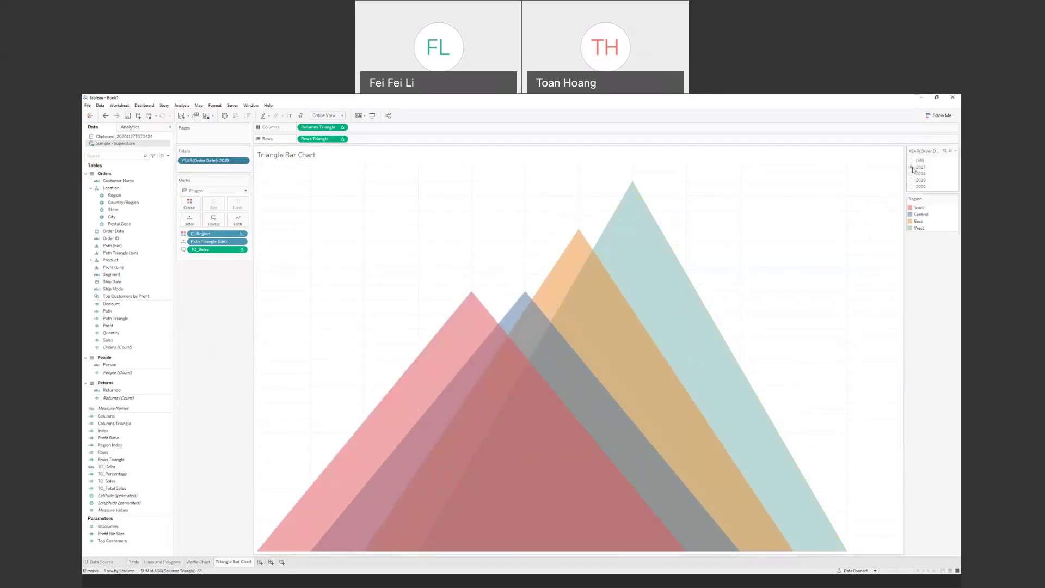
click(912, 174)
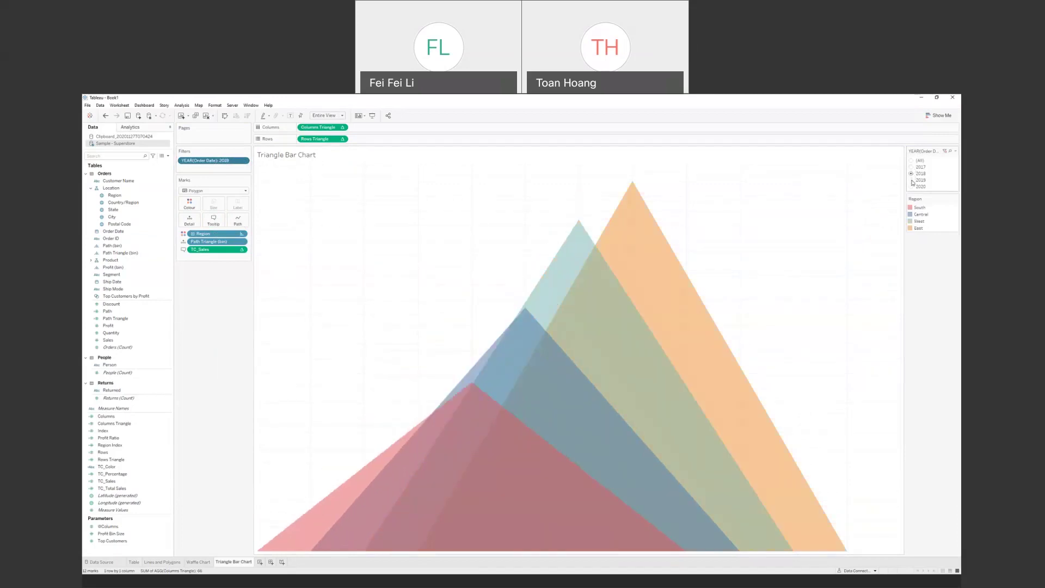
click(912, 180)
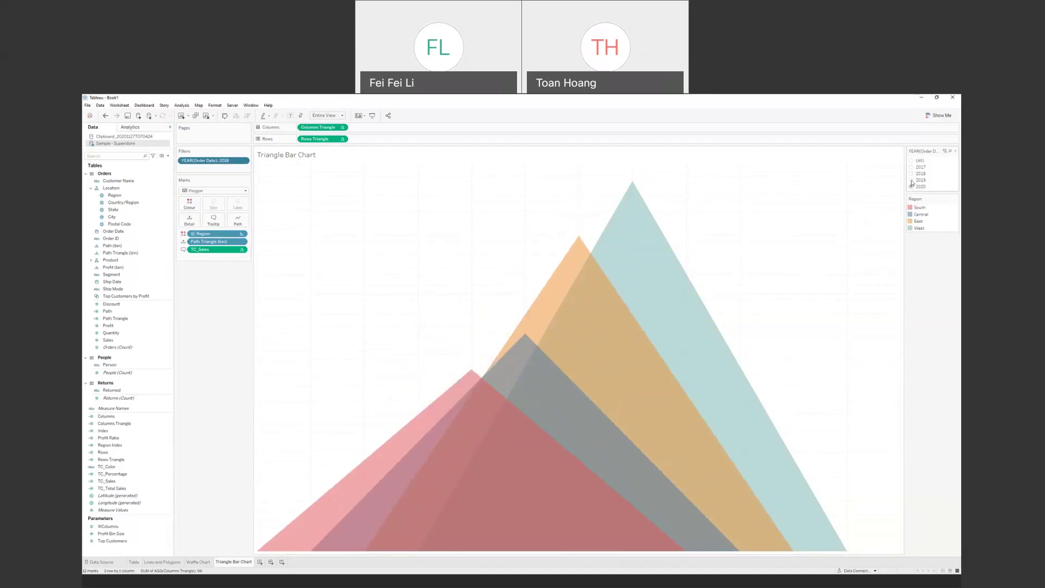
click(912, 173)
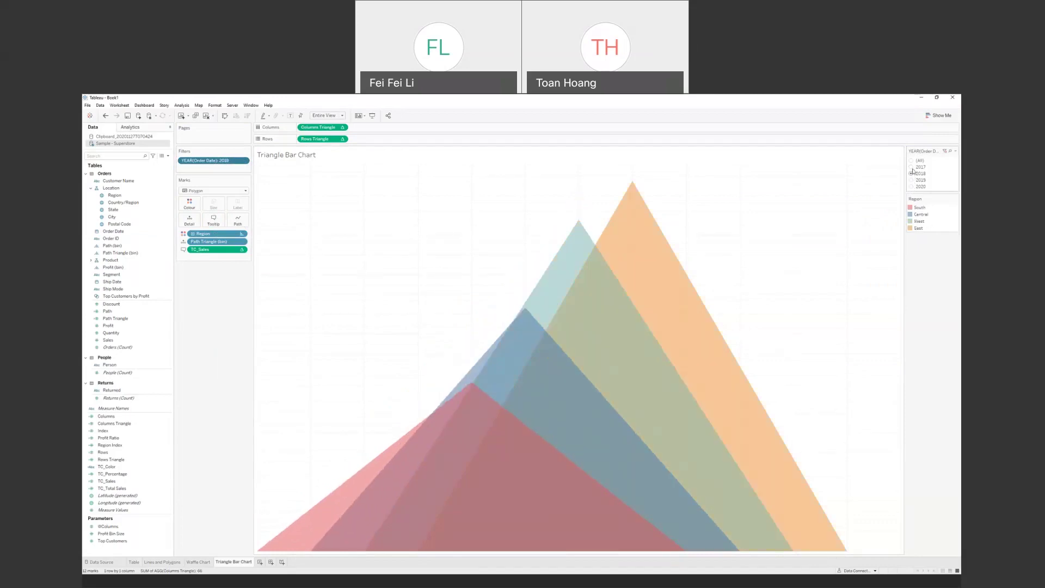
mouse_move(656, 239)
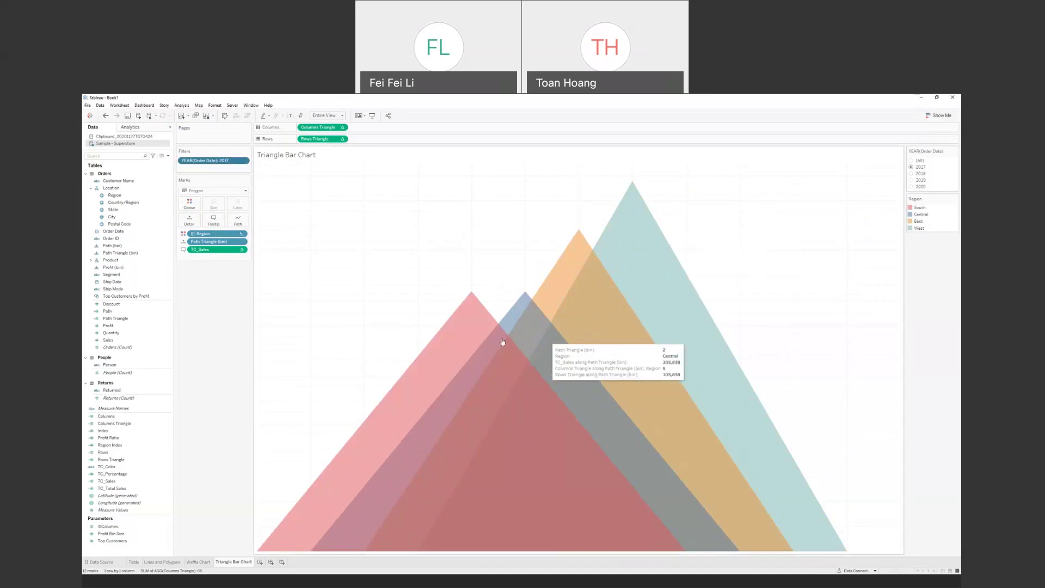
click(464, 337)
click(451, 271)
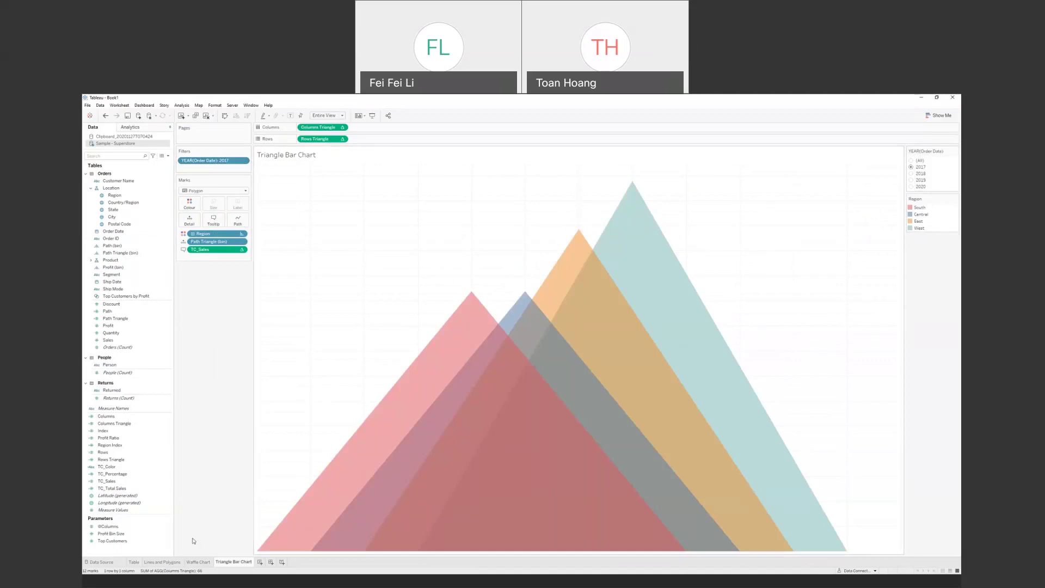
Step: View the Waffle Chart sheet, and set the Triangle Bar Chart's year filter to 2020
click(204, 564)
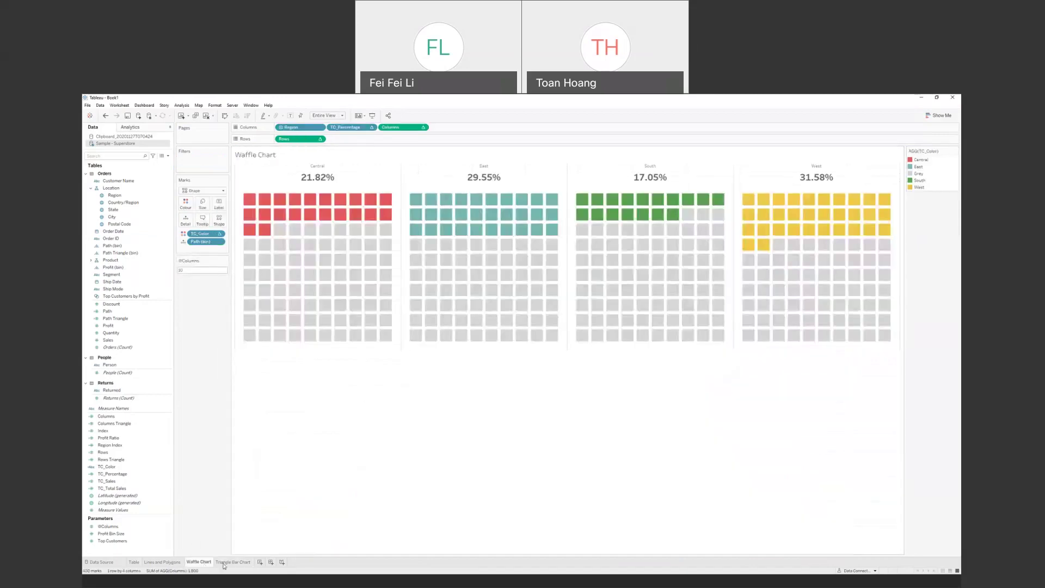
mouse_move(223, 566)
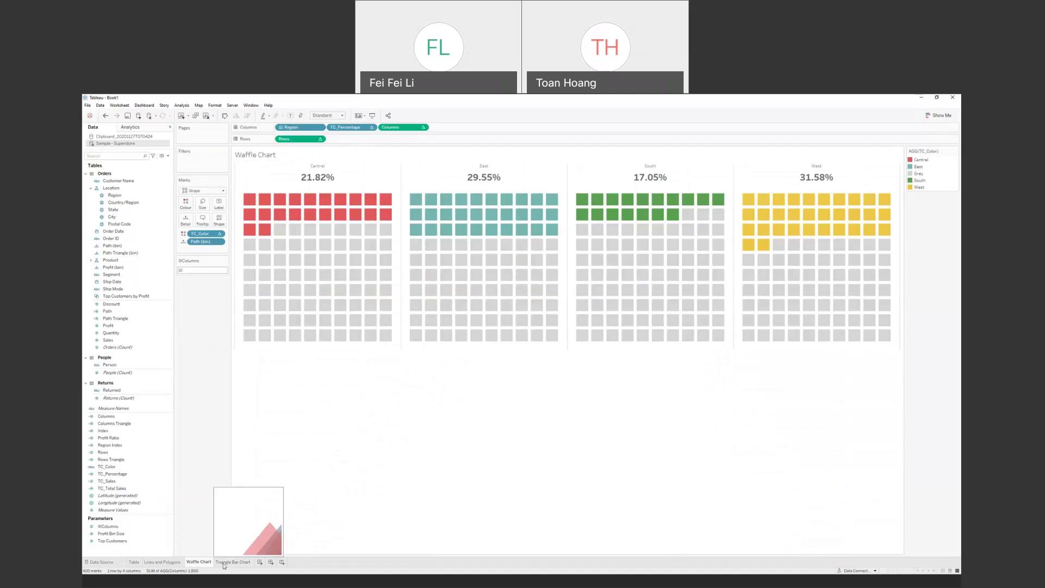
click(225, 564)
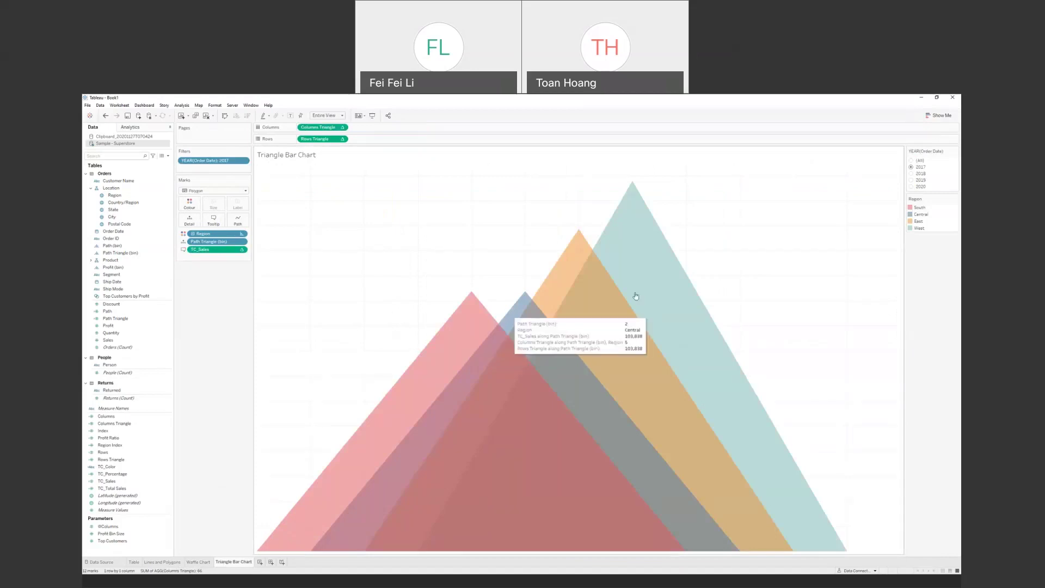
click(912, 175)
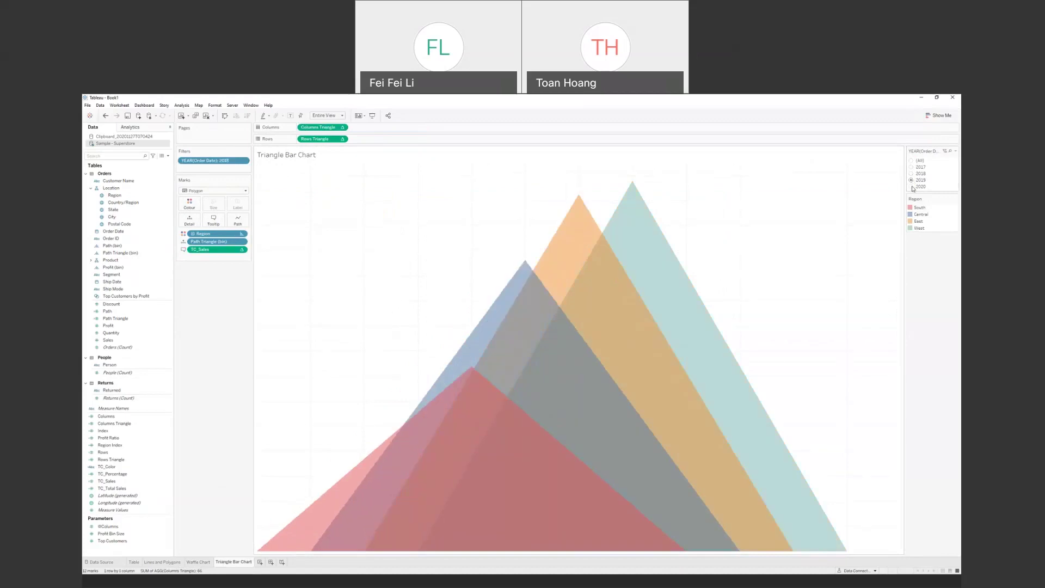
click(911, 186)
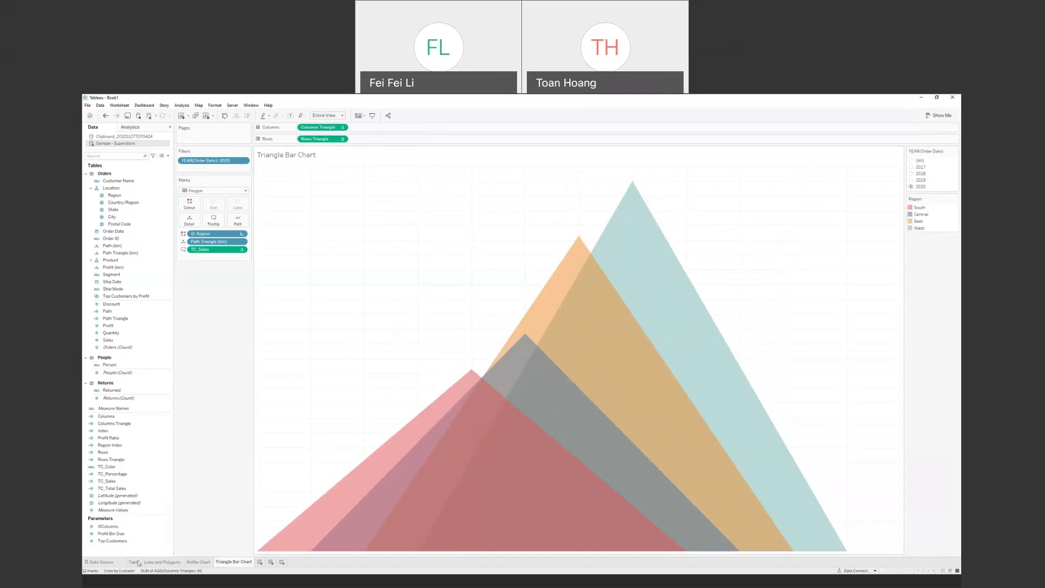
Step: Review the Table, Lines and Polygons, Waffle Chart and Triangle Bar Chart sheets, examining the densified rows and the marks' tooltips
mouse_move(137, 564)
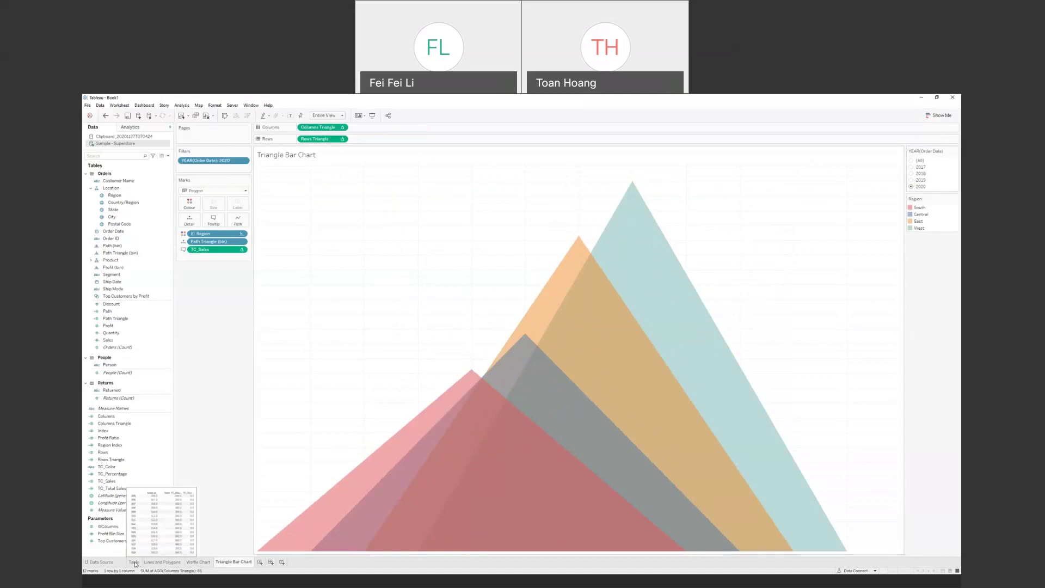
click(133, 563)
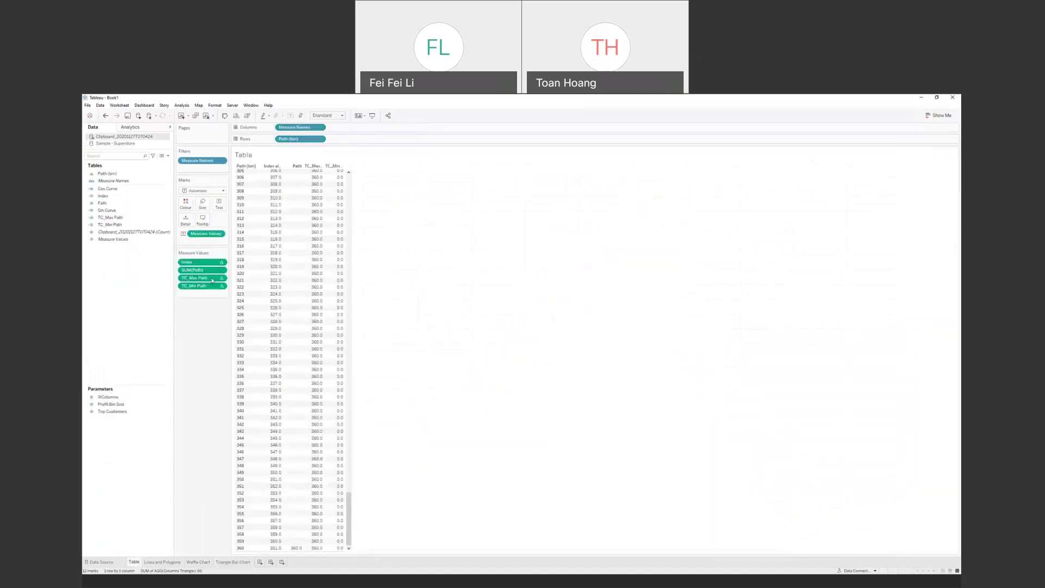
mouse_move(341, 192)
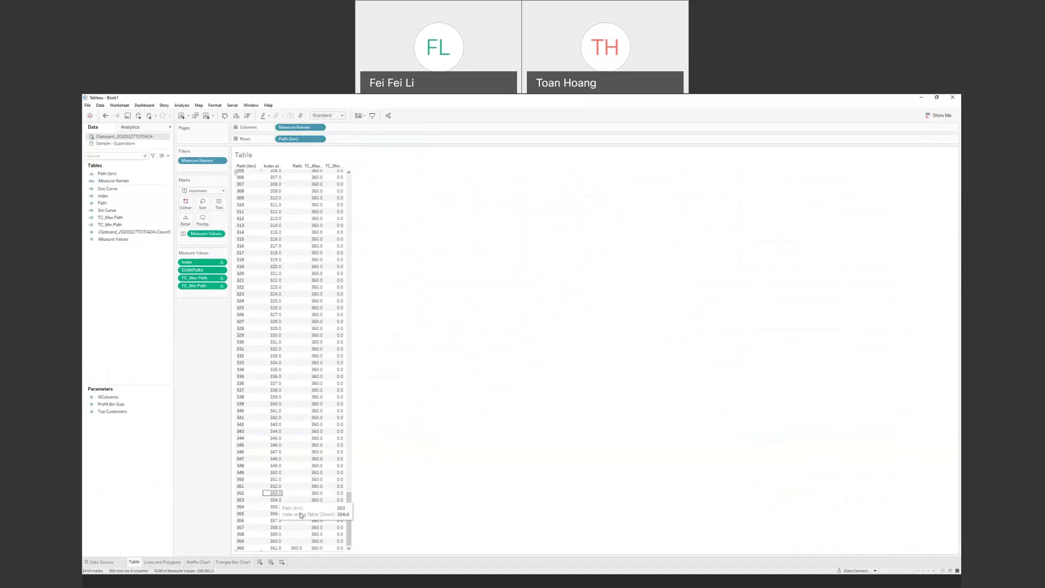
mouse_move(349, 523)
mouse_down()
mouse_move(350, 482)
mouse_move(350, 525)
mouse_up()
mouse_move(294, 549)
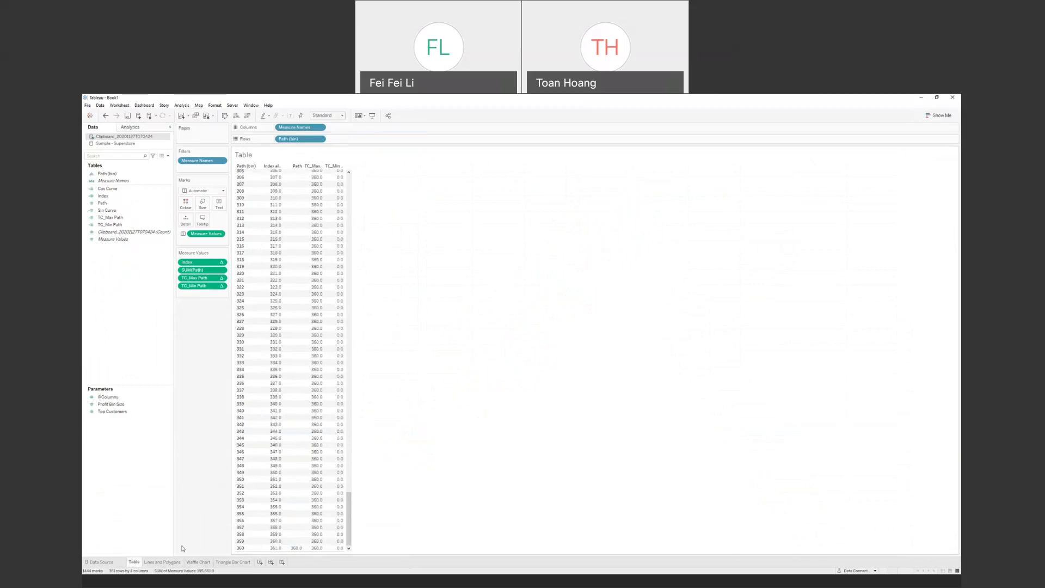
key(ctrl+Tab)
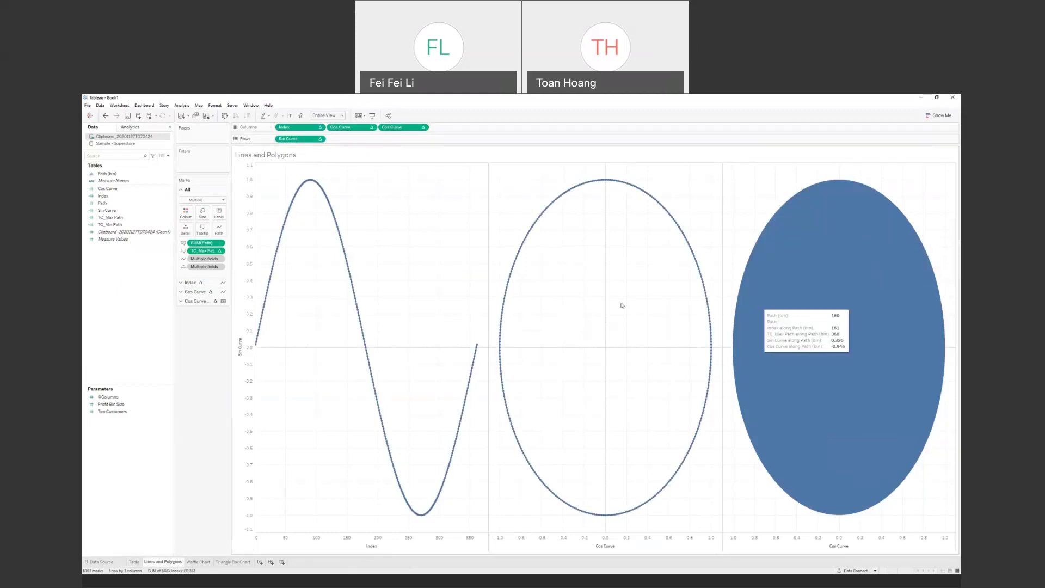
click(199, 562)
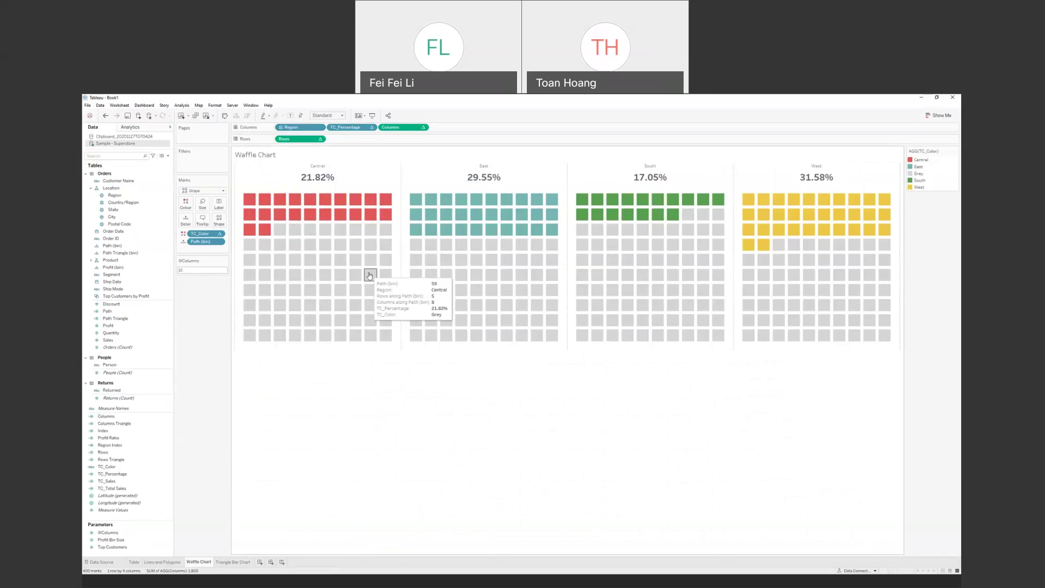
click(233, 561)
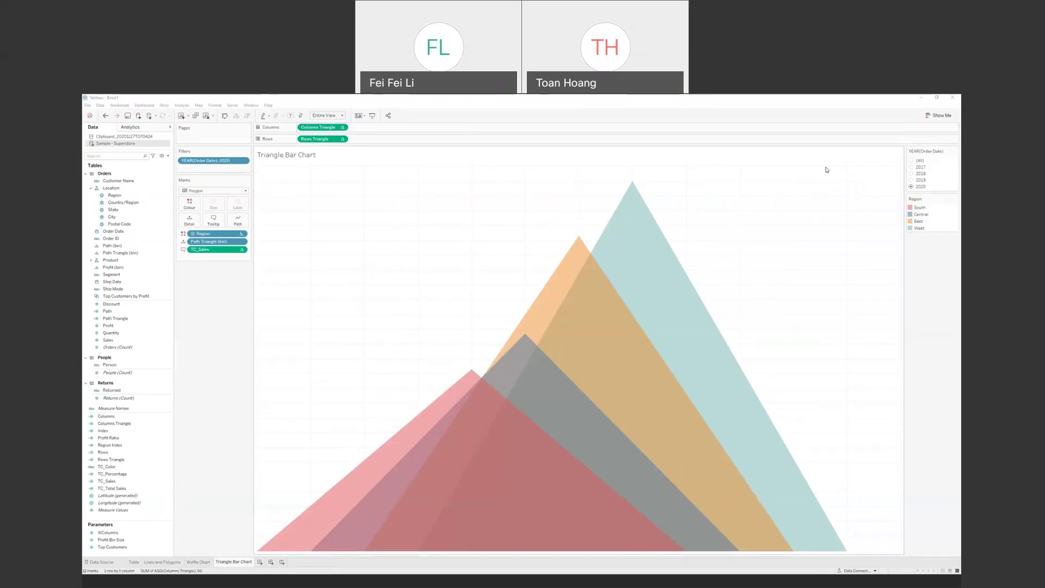
Step: Export the workbook as a Tableau 2019.1 version to the Downloads folder, using Sample Workbook in the file name
click(199, 562)
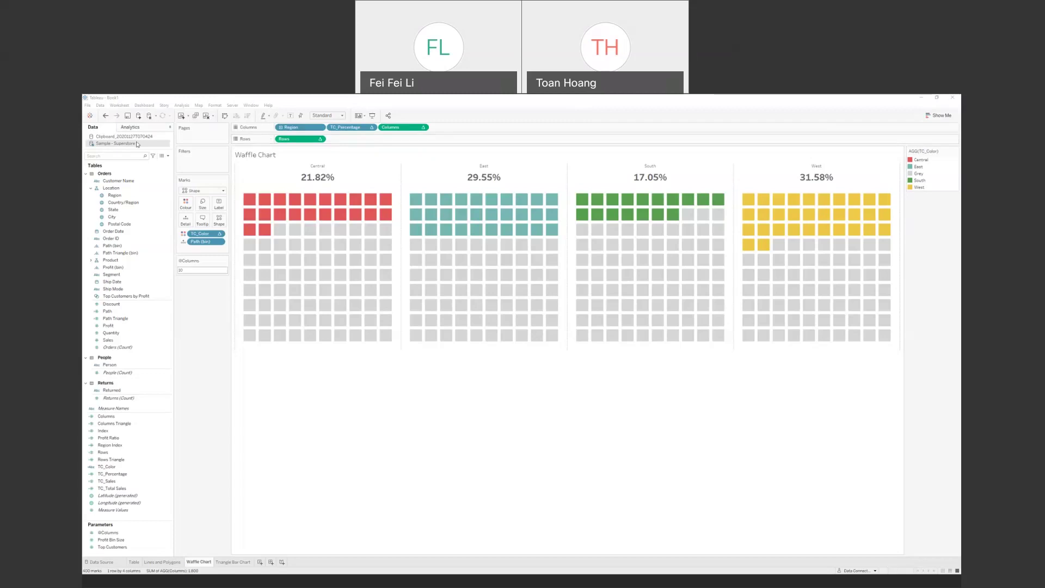
click(88, 106)
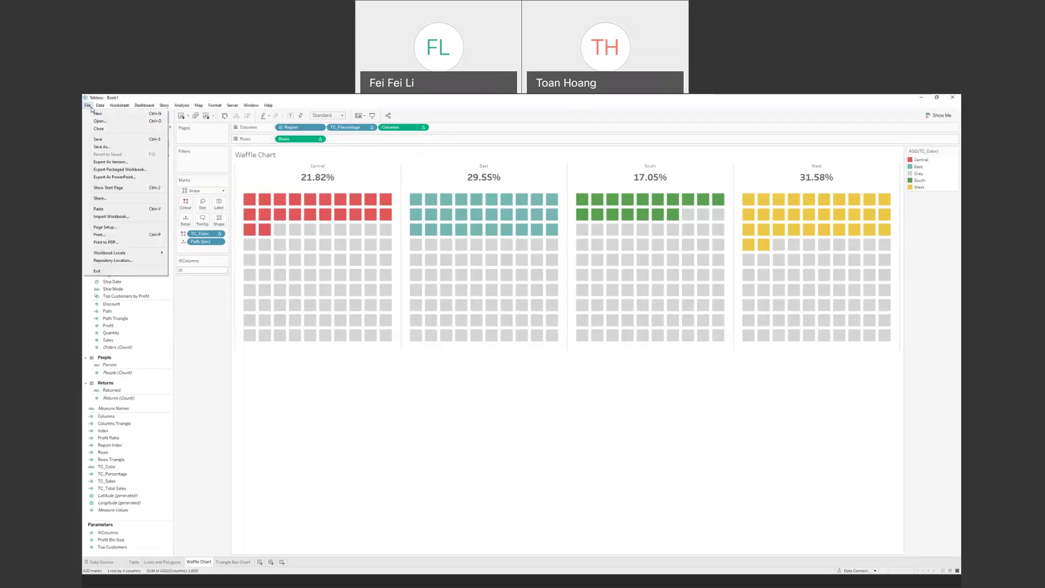
click(129, 163)
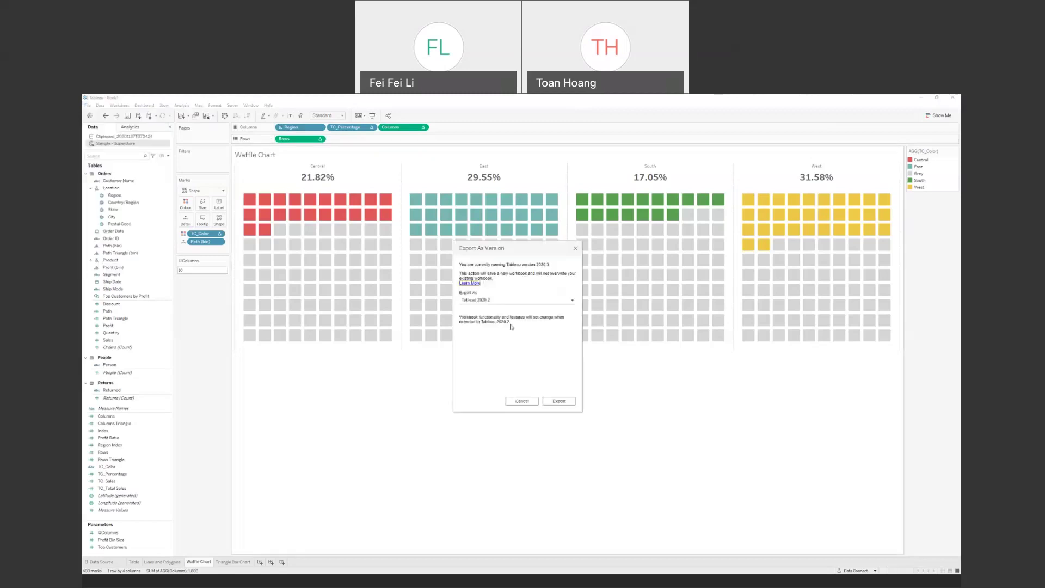
click(512, 300)
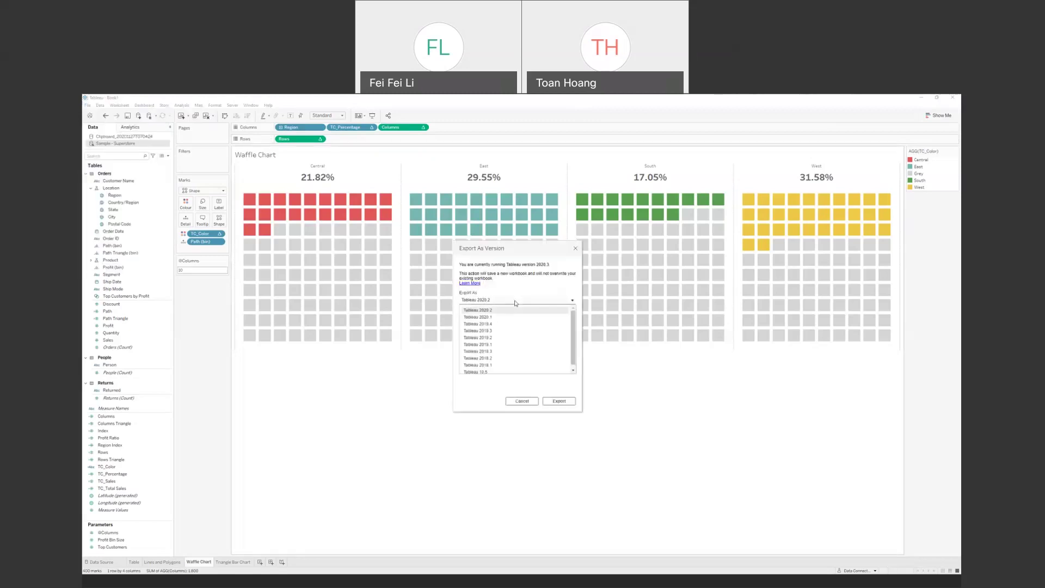
click(507, 345)
click(558, 400)
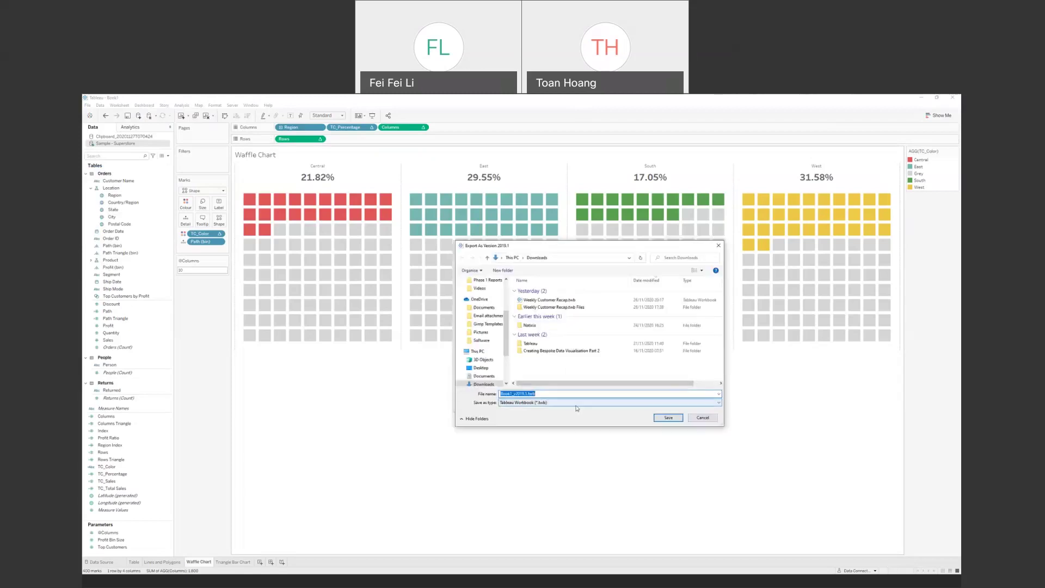
key(ctrl+Left)
key(shift+Home)
text(Sample Workbook)
click(667, 419)
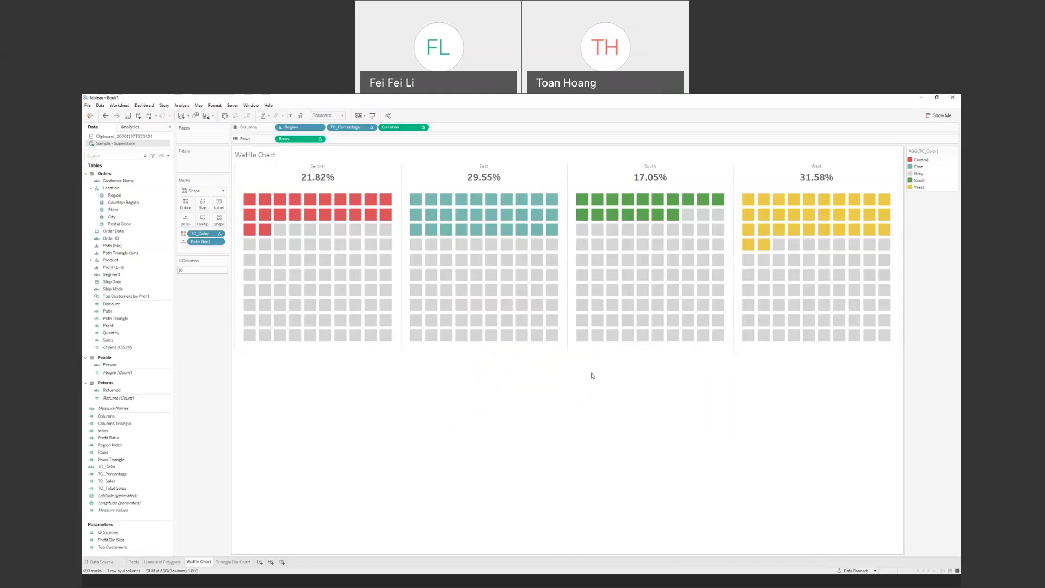
Step: Examine the Columns calculation's modulus formula alongside the waffle chart, and close it without editing
click(109, 417)
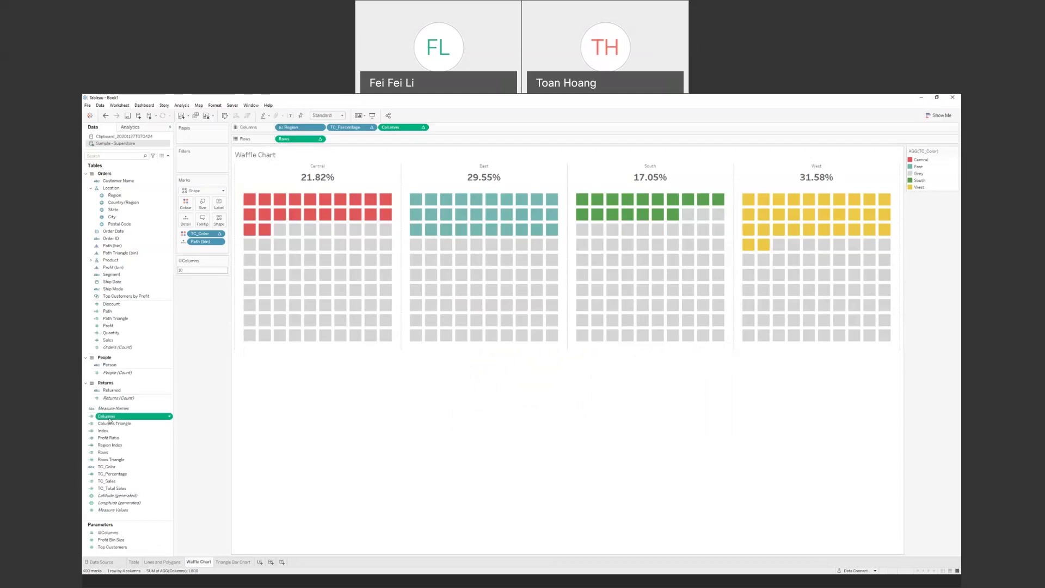
right_click(110, 419)
click(125, 451)
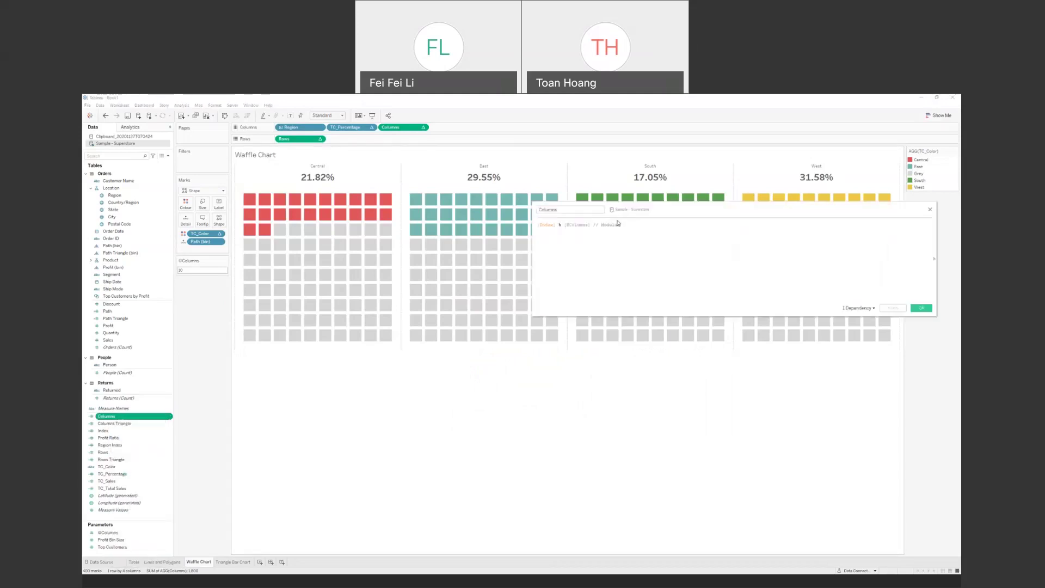
drag(642, 210, 467, 380)
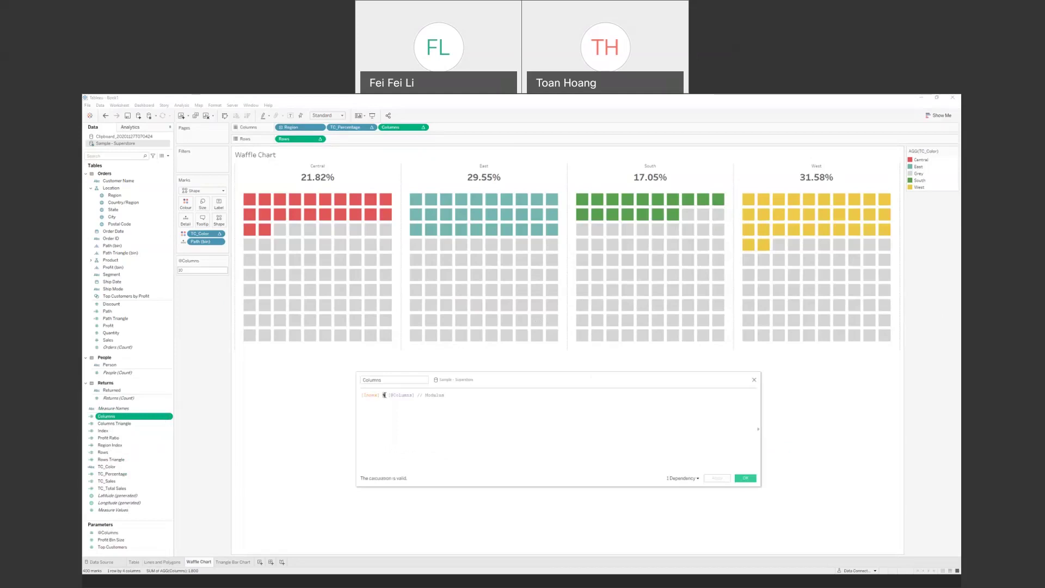
drag(388, 395, 413, 396)
click(459, 403)
click(754, 380)
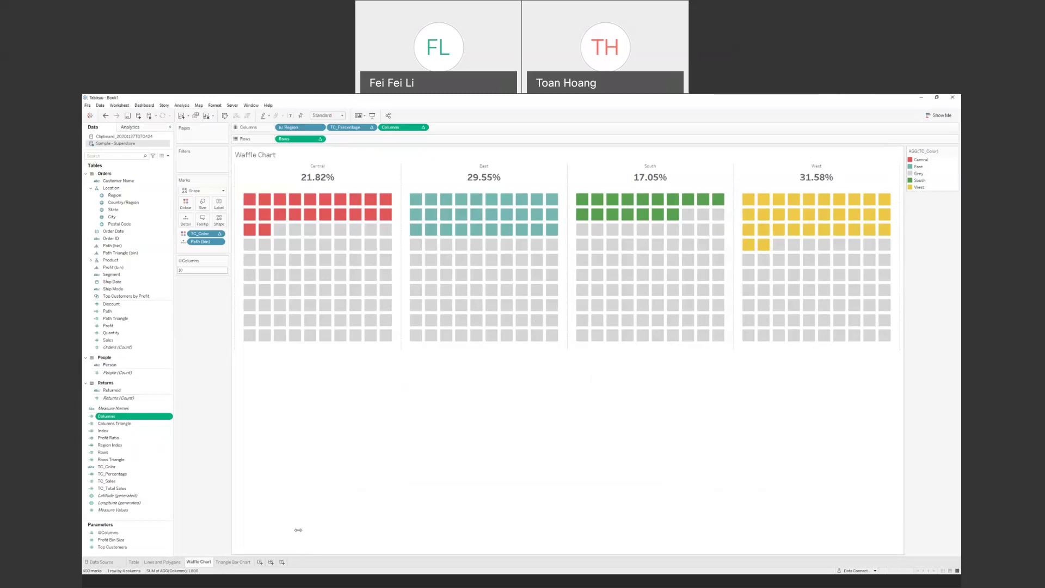
Step: On the Triangle Bar Chart sheet, examine the Path Triangle calculation's Ship Mode condition
click(231, 562)
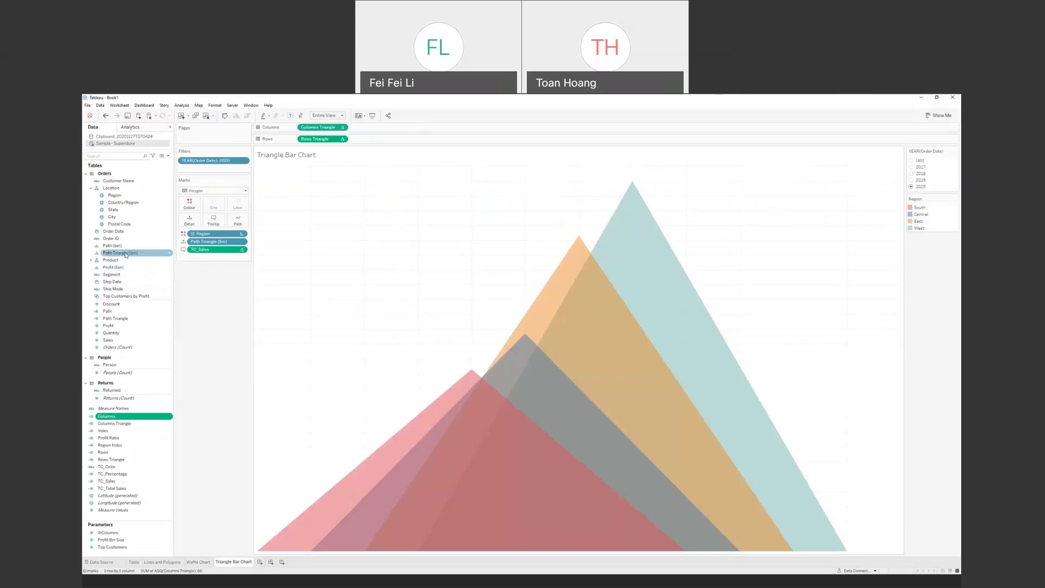
right_click(129, 316)
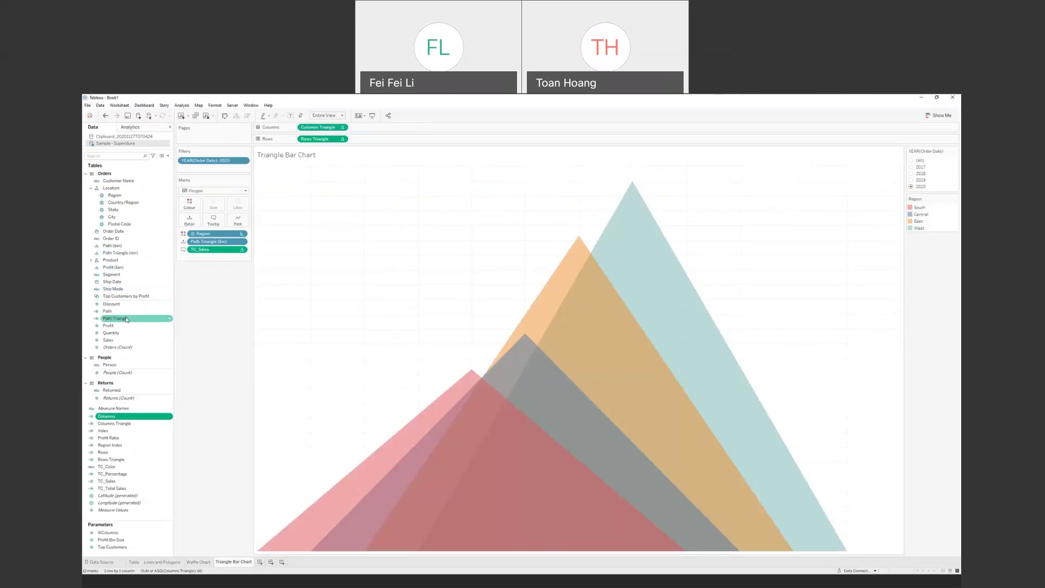
click(156, 355)
drag(478, 376, 393, 189)
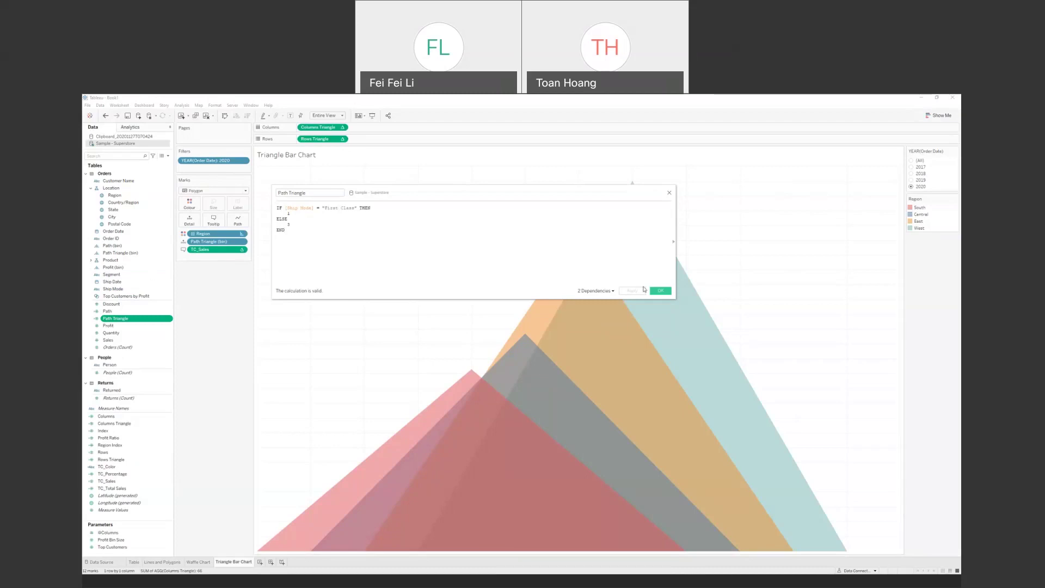
click(660, 291)
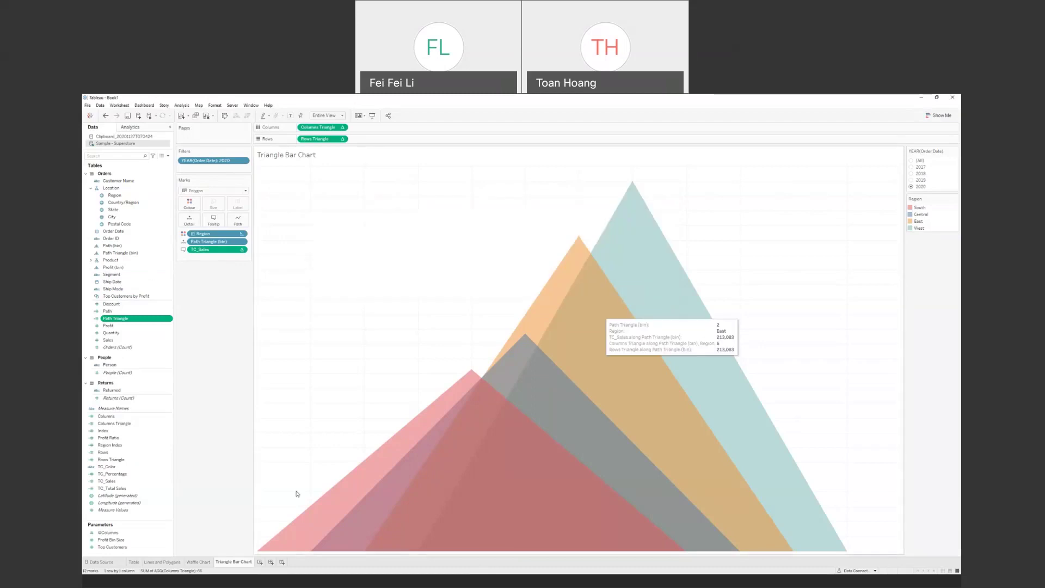
Step: Create a new worksheet and place Path Triangle (bin) on Rows
click(260, 561)
drag(159, 252, 296, 140)
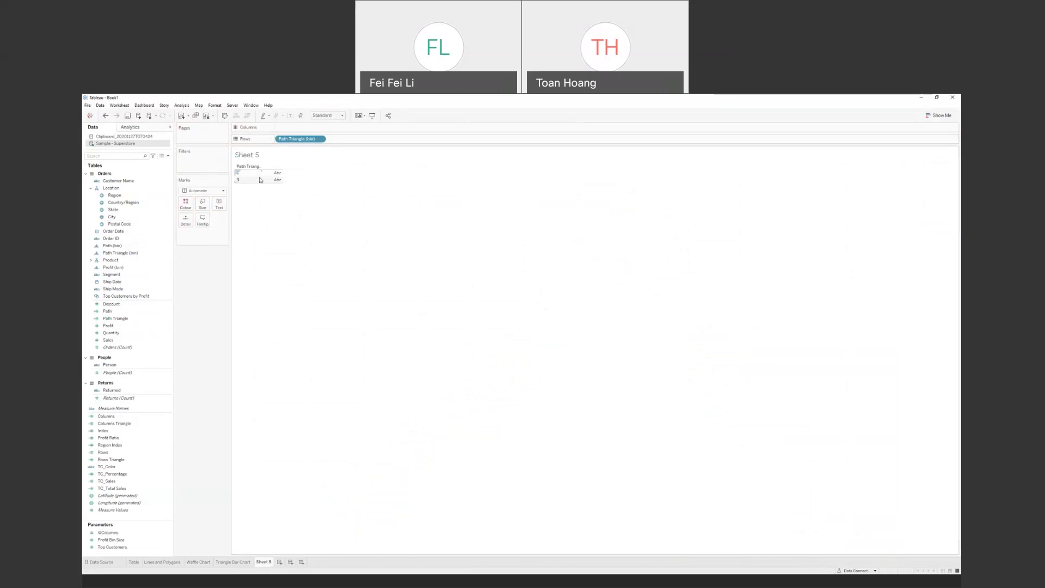
Step: Show missing values for the Path Triangle (bin) field on Rows
right_click(309, 141)
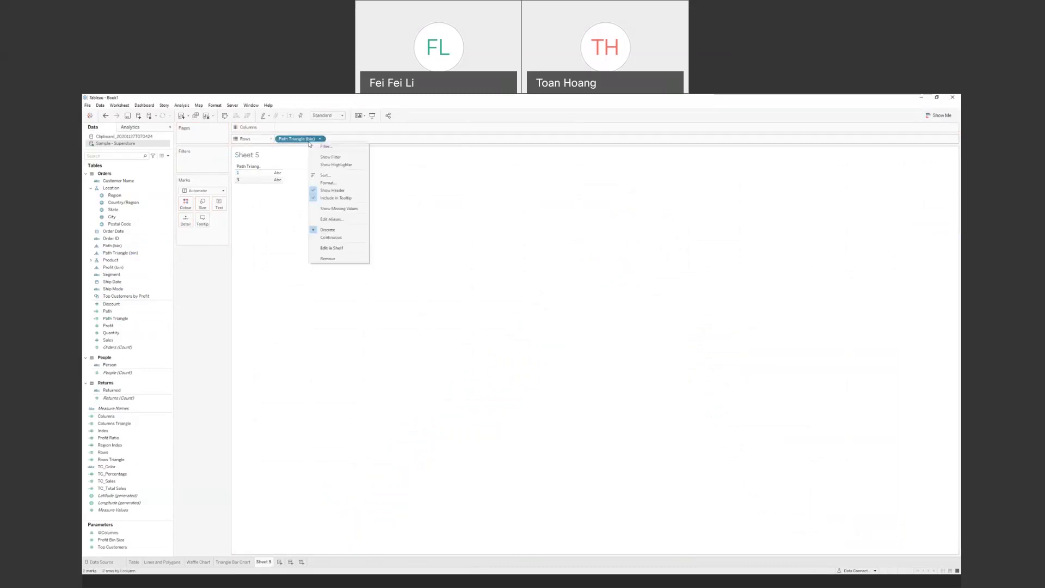
click(335, 208)
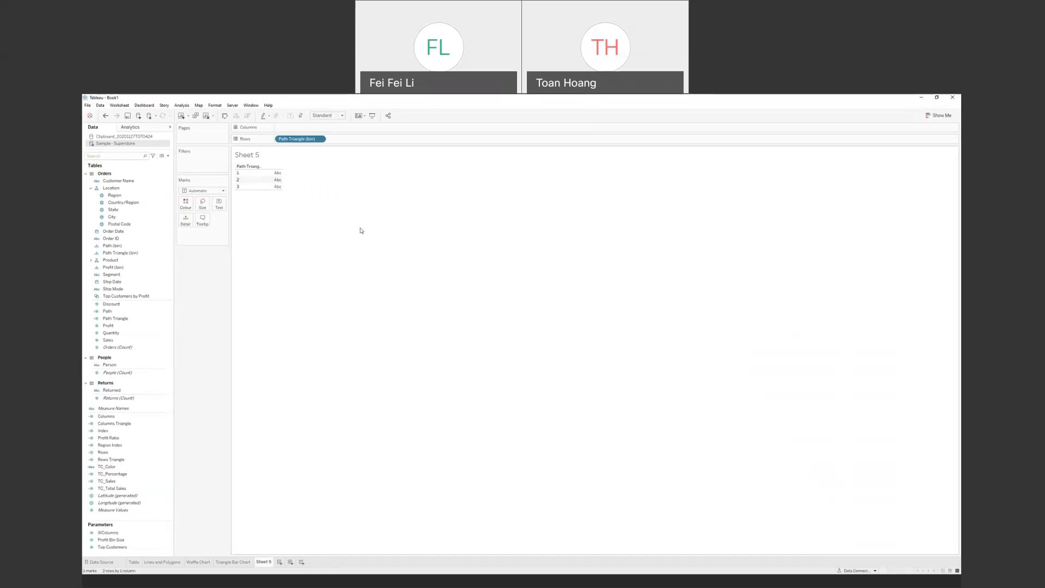
Step: On the Triangle Bar Chart sheet, examine the Rows Triangle calculation's IF condition and its TC_Sales result, and close it without editing
click(234, 561)
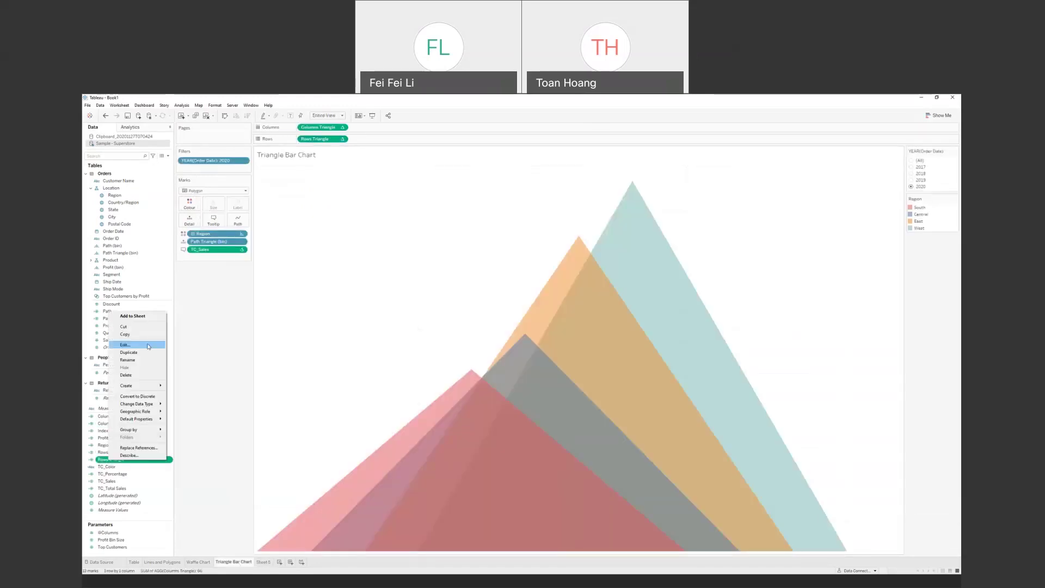
click(125, 345)
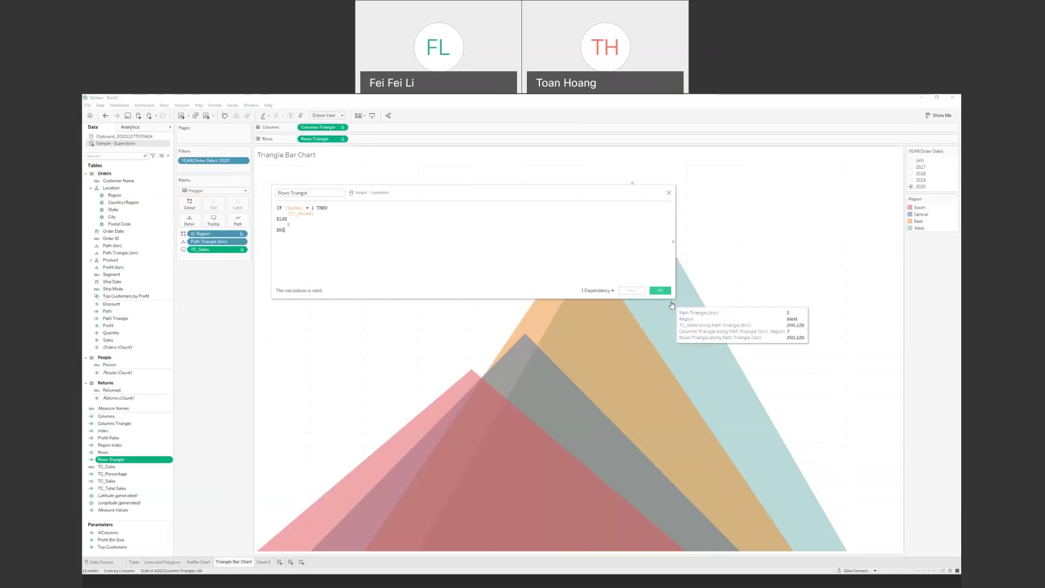
drag(674, 299, 481, 321)
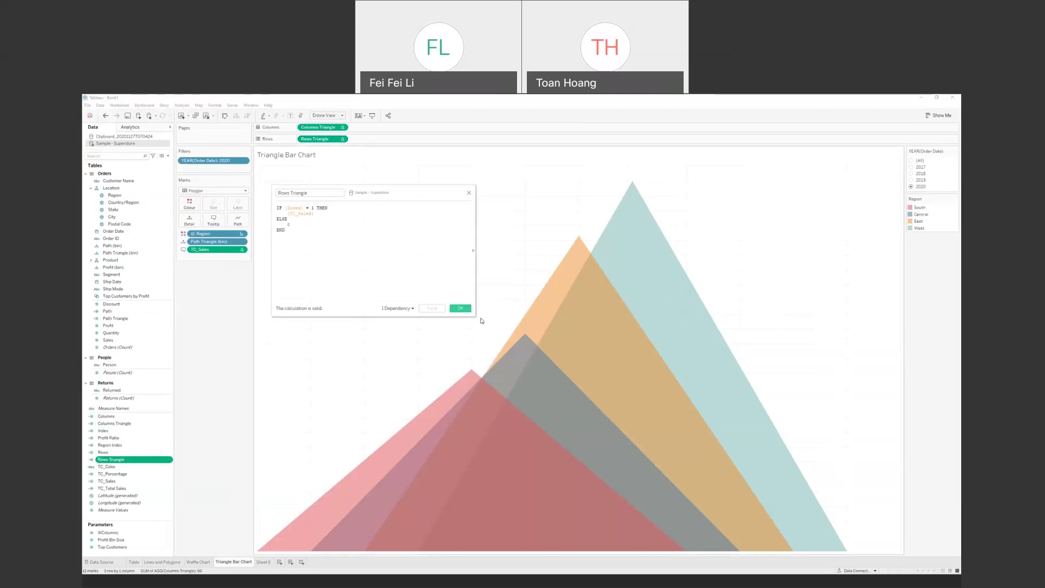
drag(311, 253, 276, 206)
click(337, 234)
double_click(295, 214)
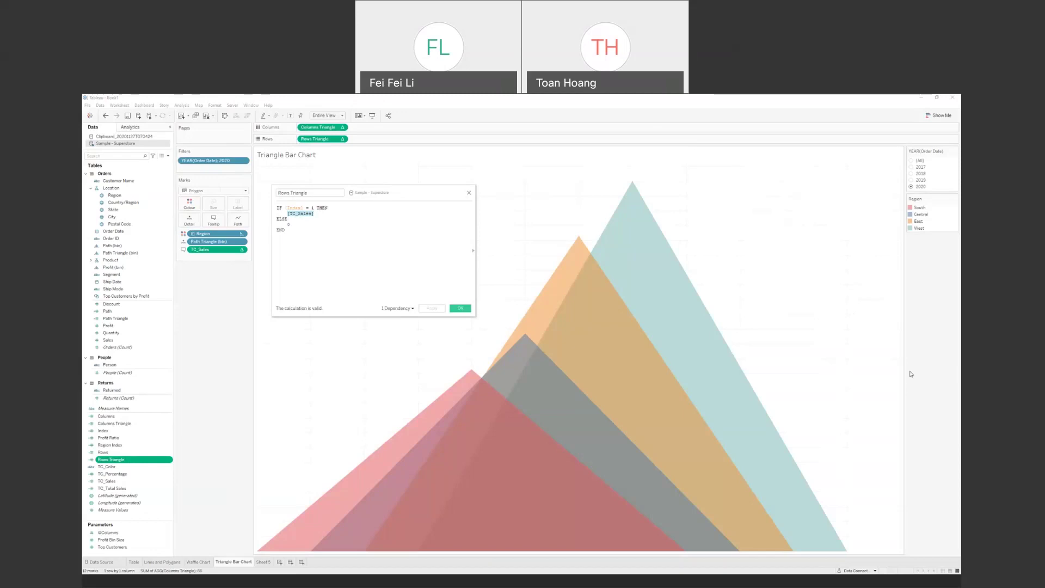
click(469, 194)
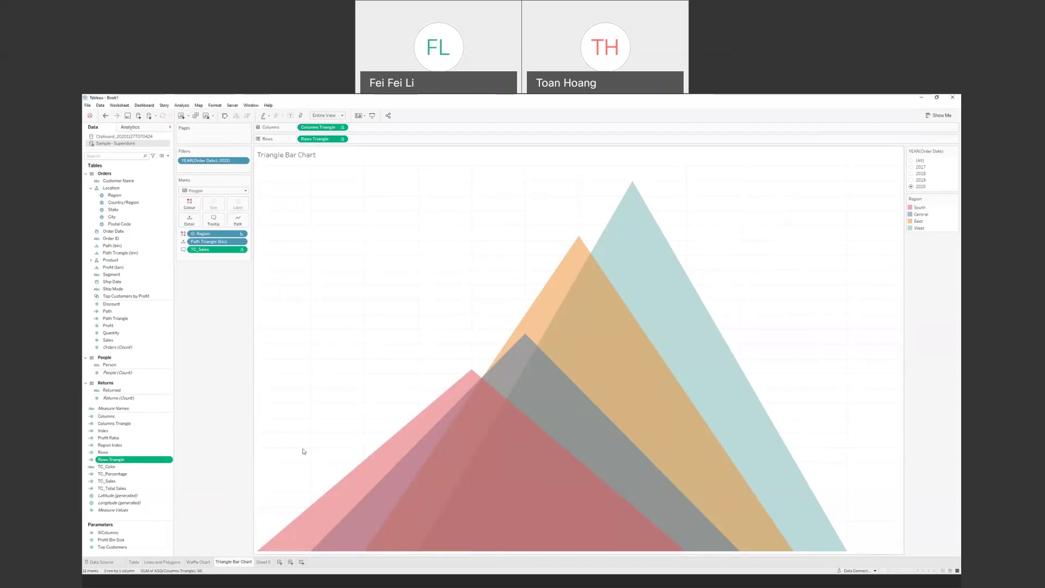
Step: Inspect the mark details of the South region's triangle and clear the selection
mouse_move(446, 405)
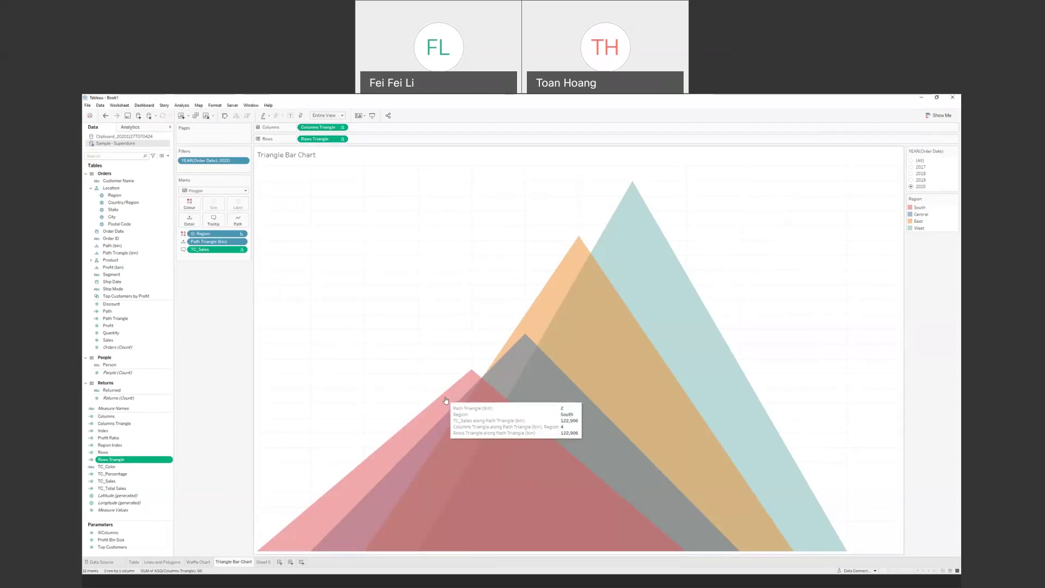
click(446, 402)
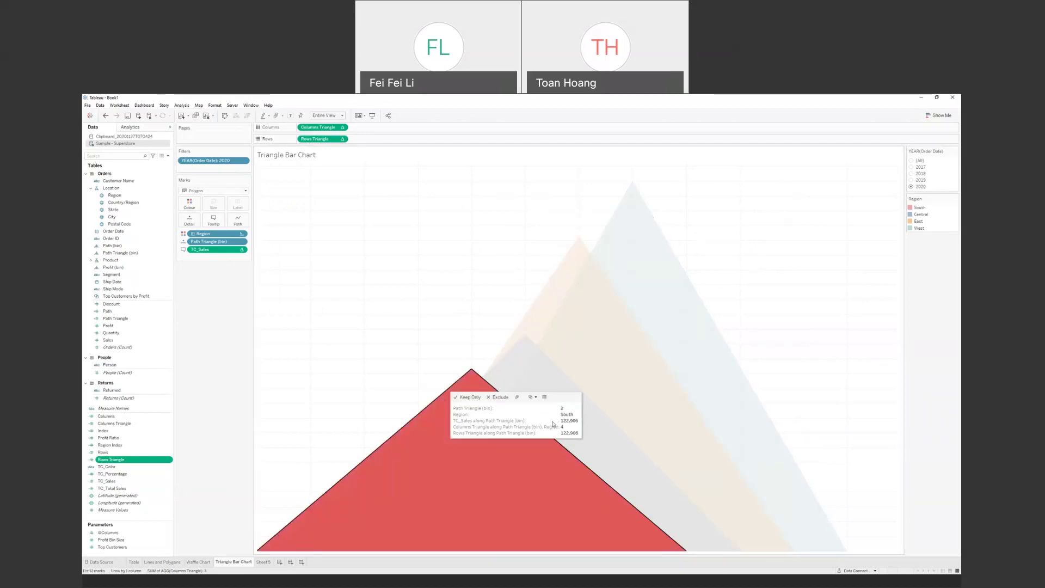
click(477, 328)
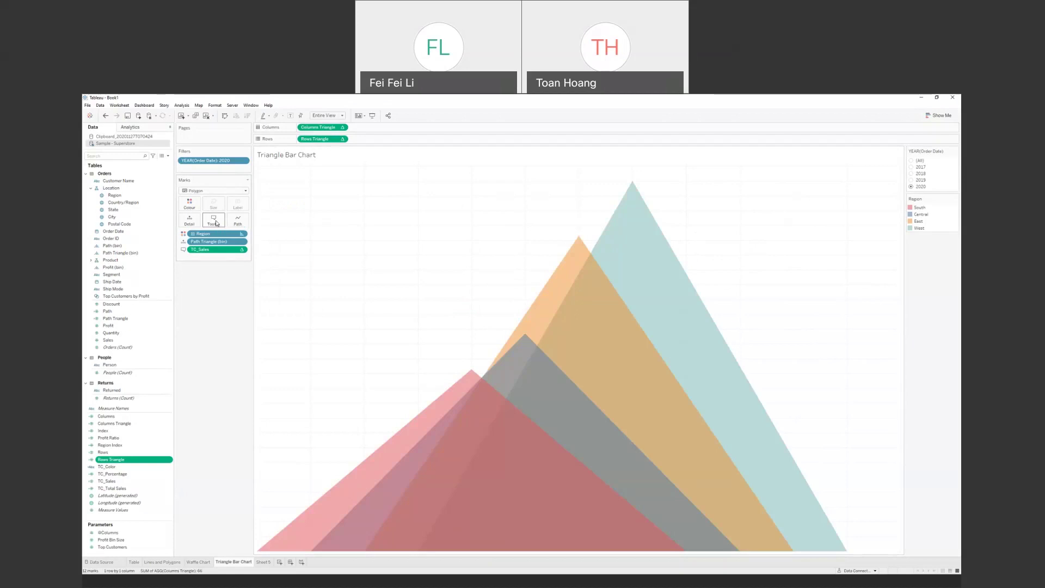
Step: On the Waffle Chart sheet, examine Path (bin)'s minimum and maximum values and try a larger bin size
click(199, 562)
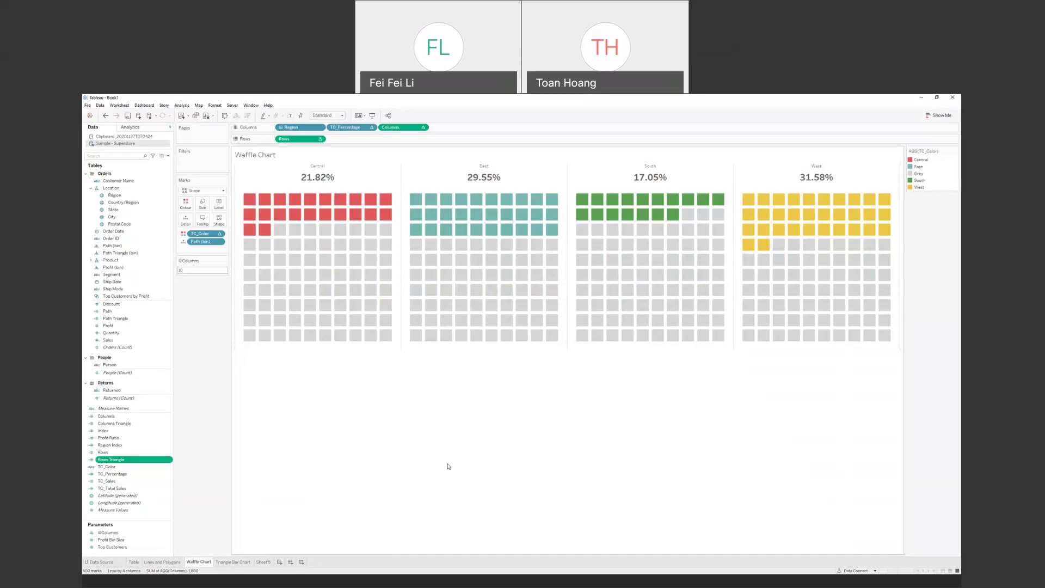
click(115, 246)
right_click(114, 245)
click(153, 278)
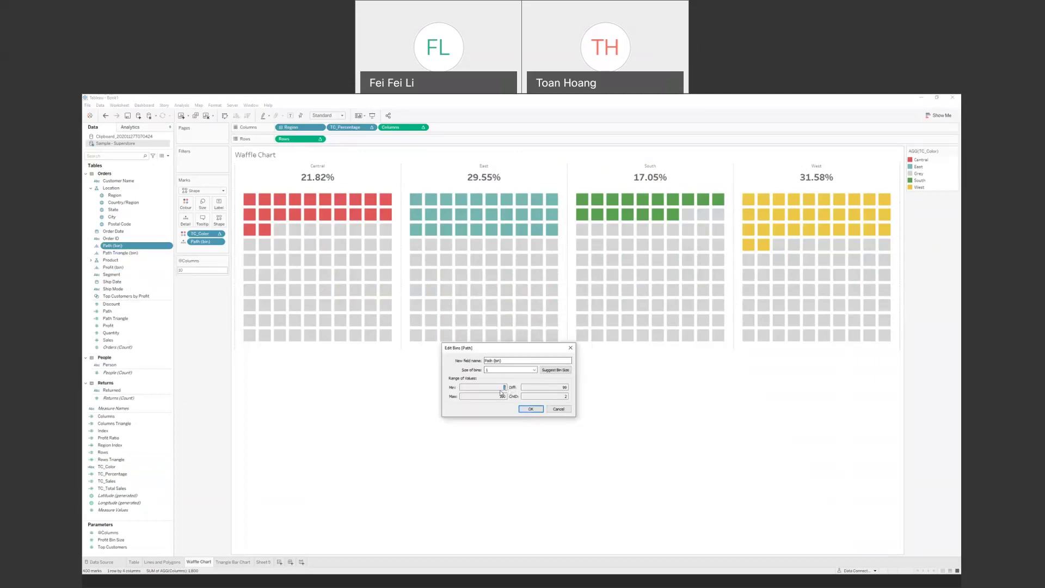
double_click(504, 387)
double_click(502, 396)
click(496, 370)
click(531, 409)
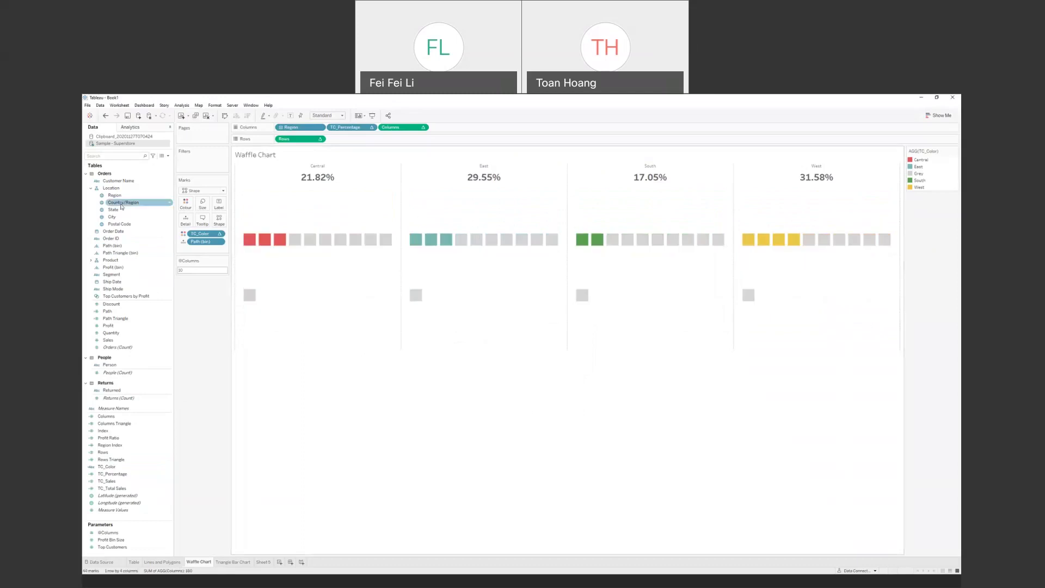
Step: Set the bin size of Path (bin) to 1
right_click(114, 246)
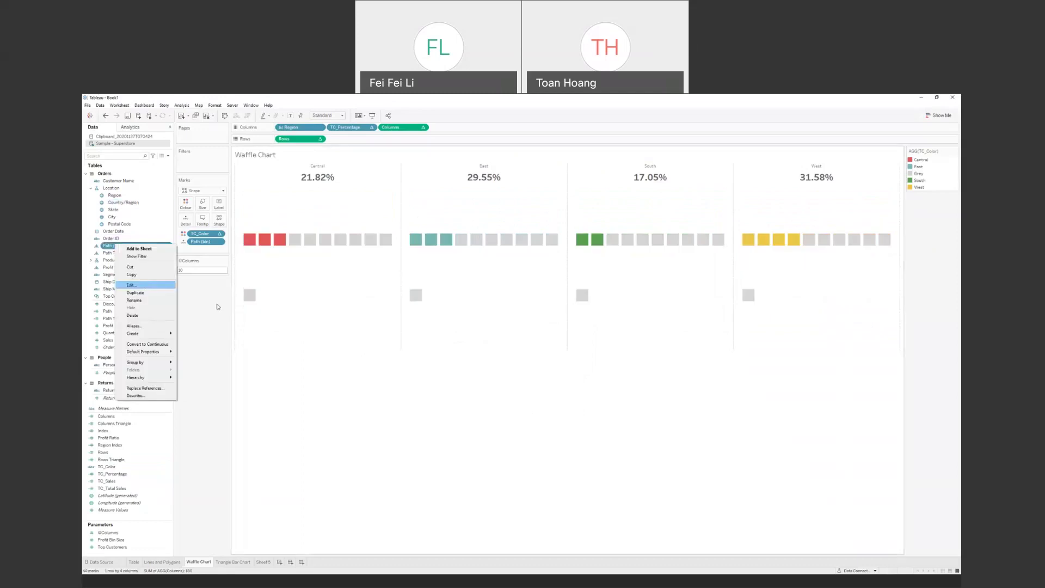
click(145, 284)
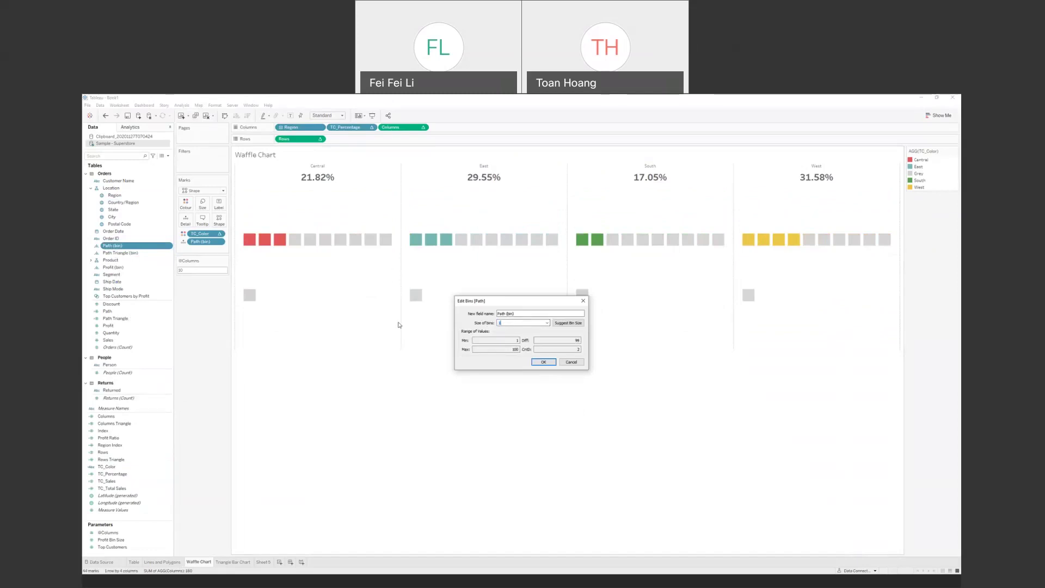
key(Return)
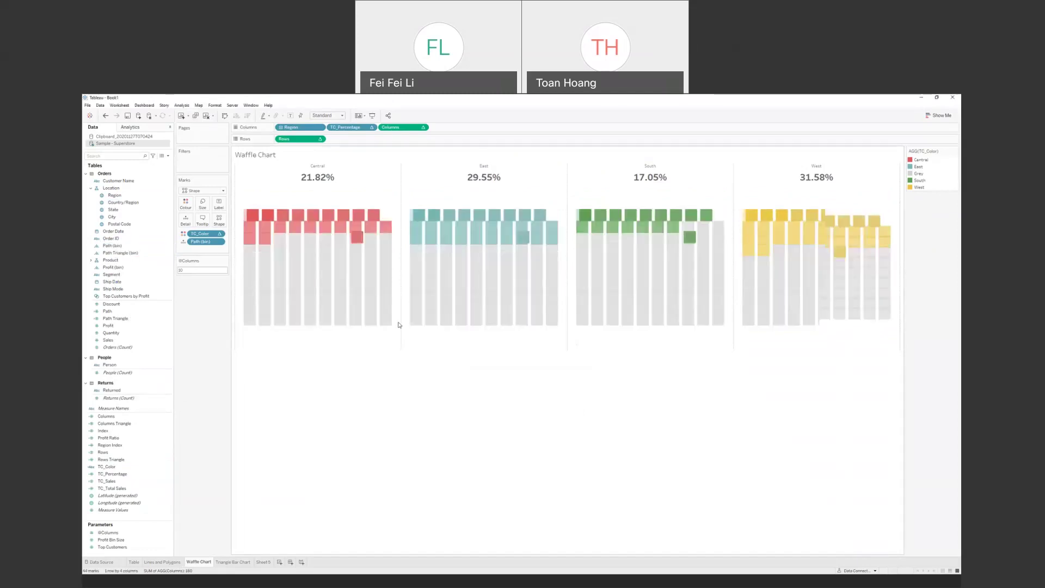
Step: Examine the bin size and range of values of Path Triangle (bin), leaving its settings as they are
right_click(115, 253)
click(273, 310)
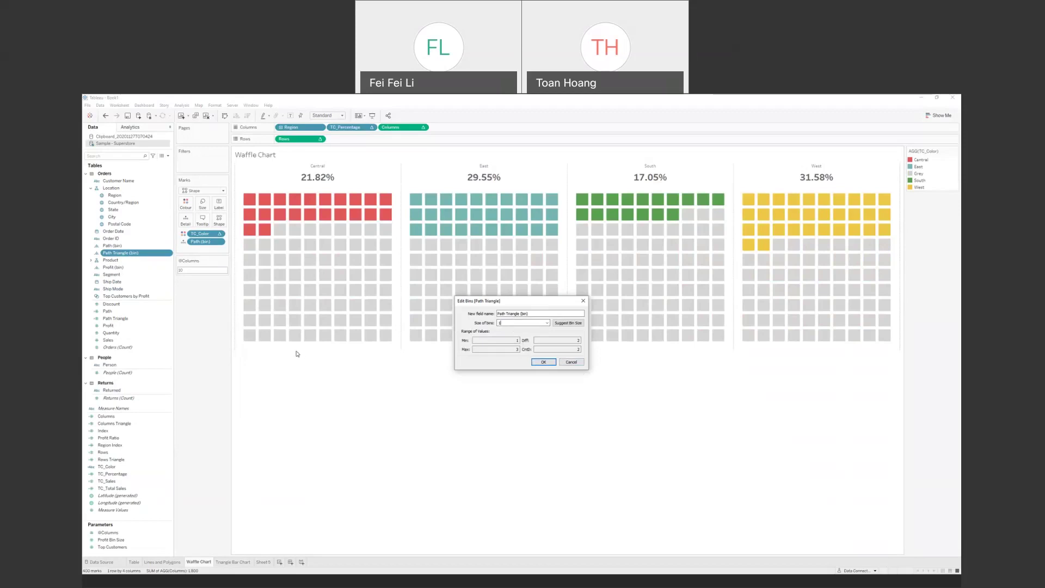
drag(298, 354, 298, 352)
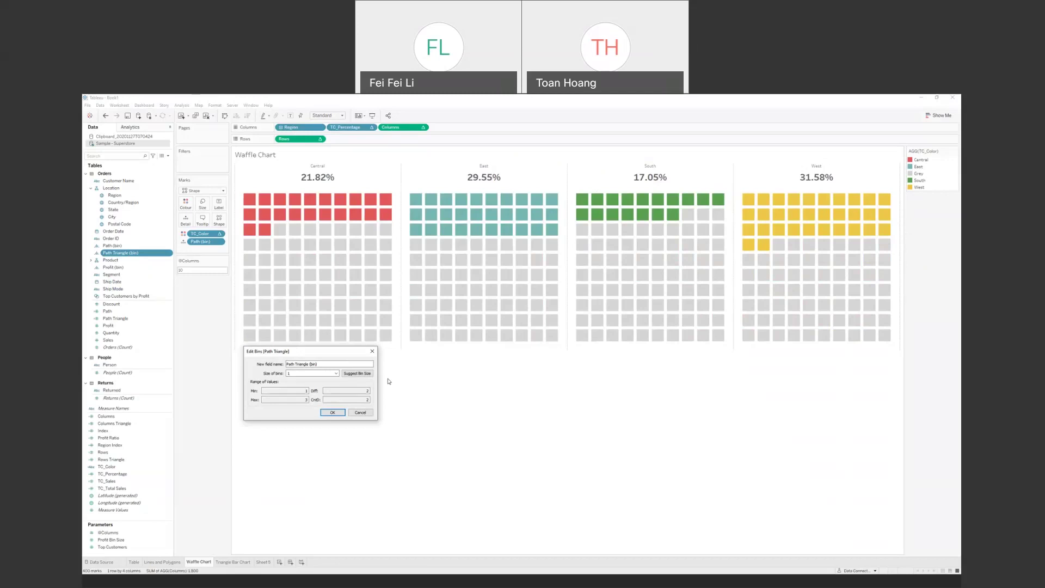
click(325, 413)
Step: Examine the Columns and Rows calculations beside the waffle chart, and close the editor without changes
right_click(115, 416)
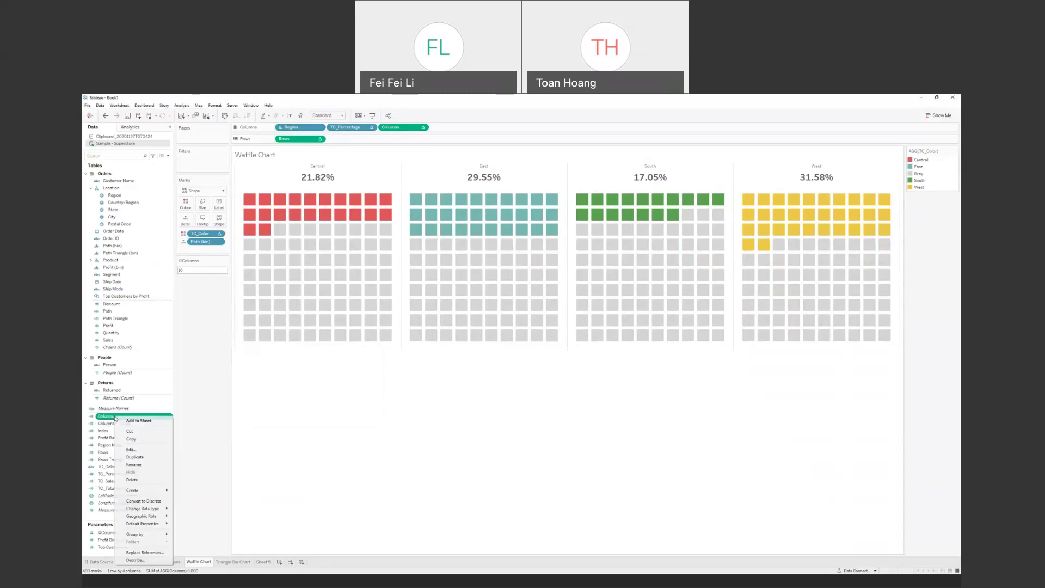
click(136, 450)
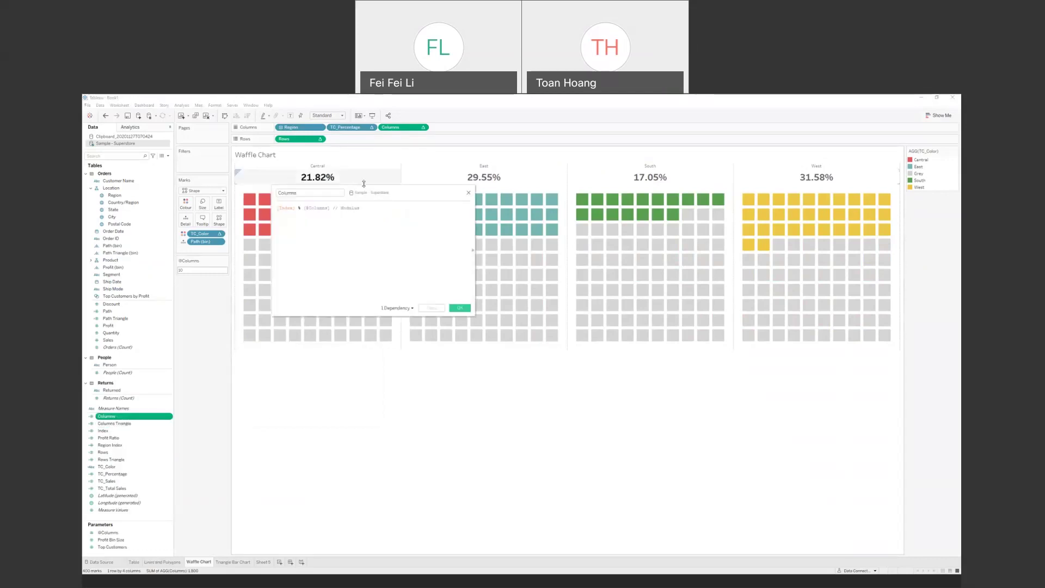
drag(370, 187, 340, 360)
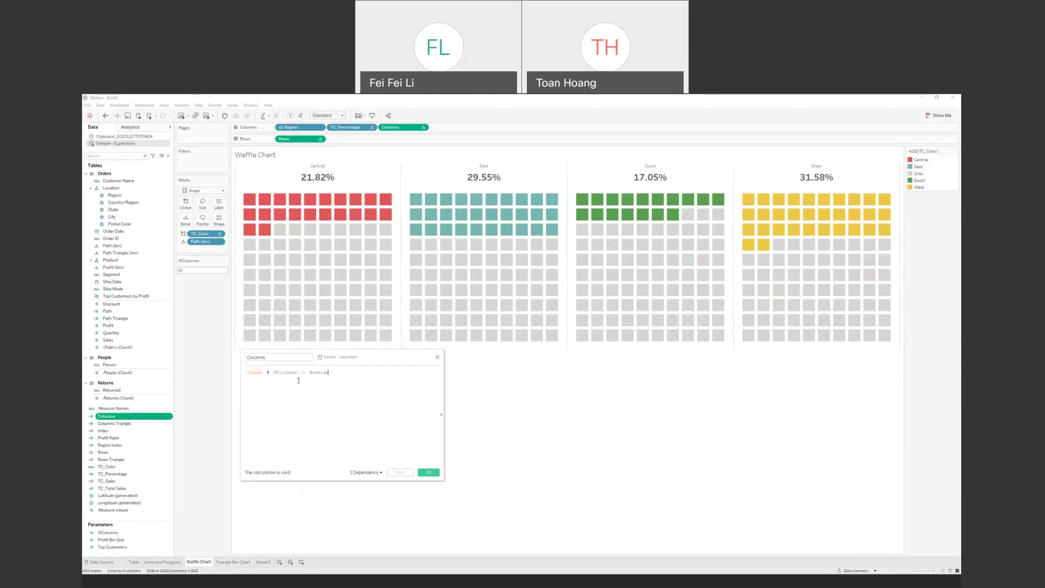
right_click(104, 452)
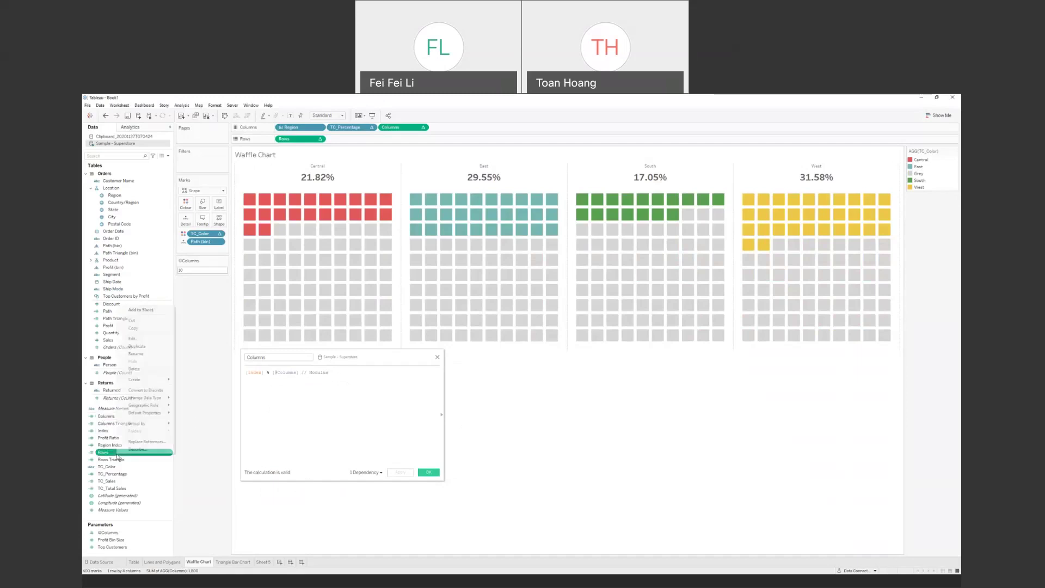
click(132, 339)
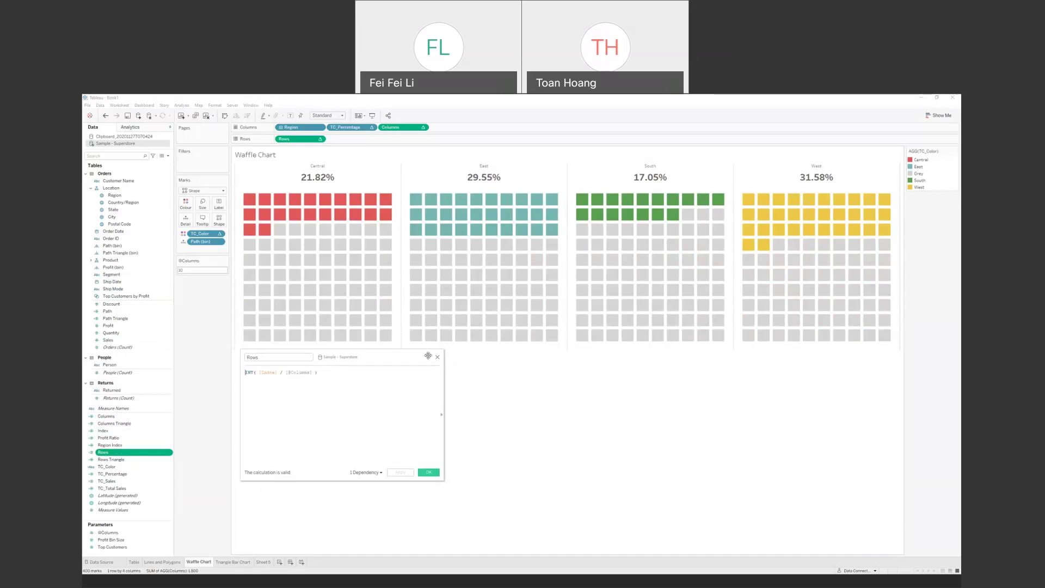
click(437, 357)
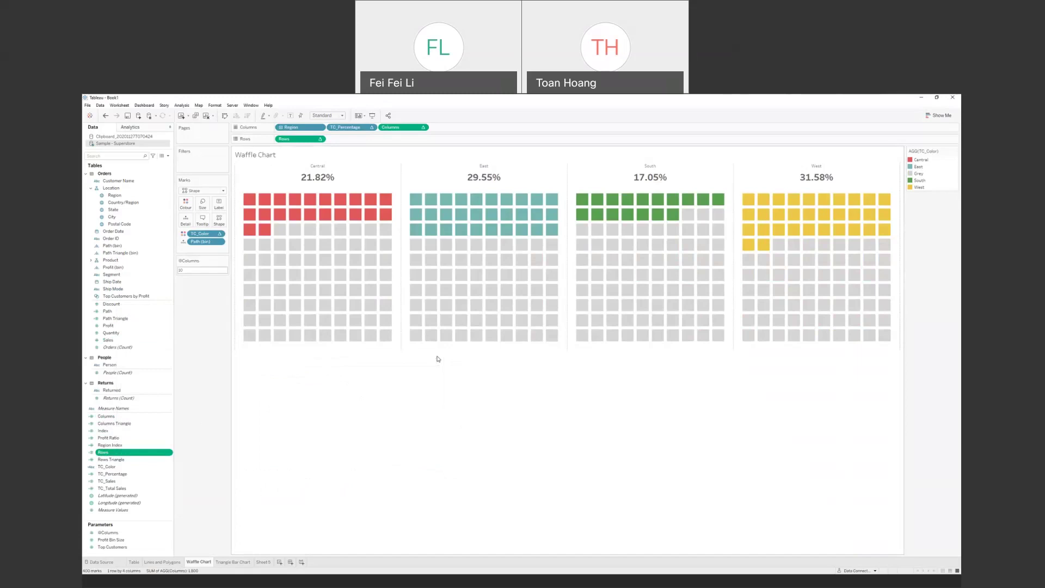
Step: On the Triangle Bar Chart sheet, inspect the South triangle's starting point and review the Columns Triangle calculation without editing it
click(233, 562)
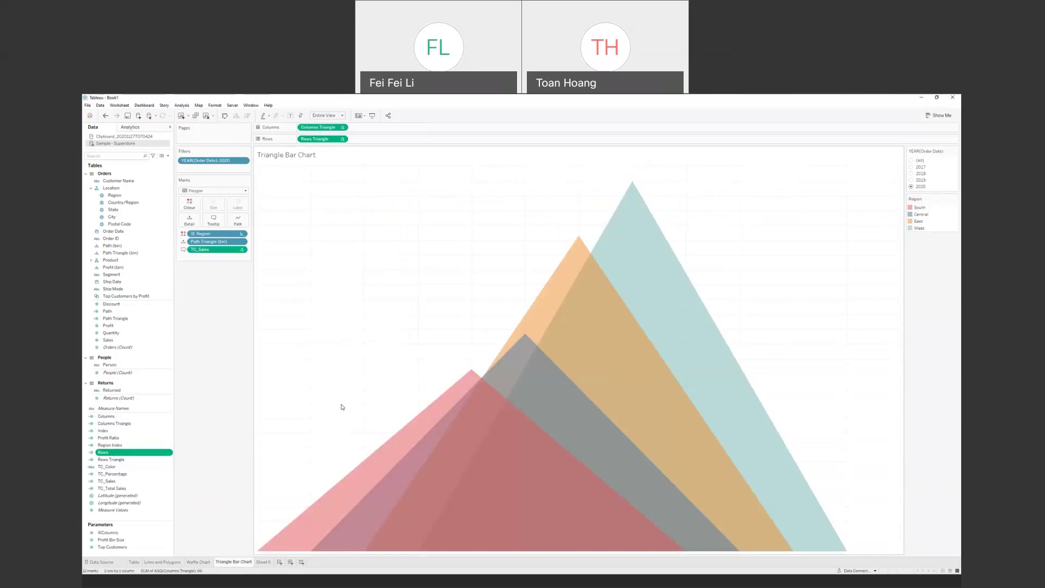
click(287, 535)
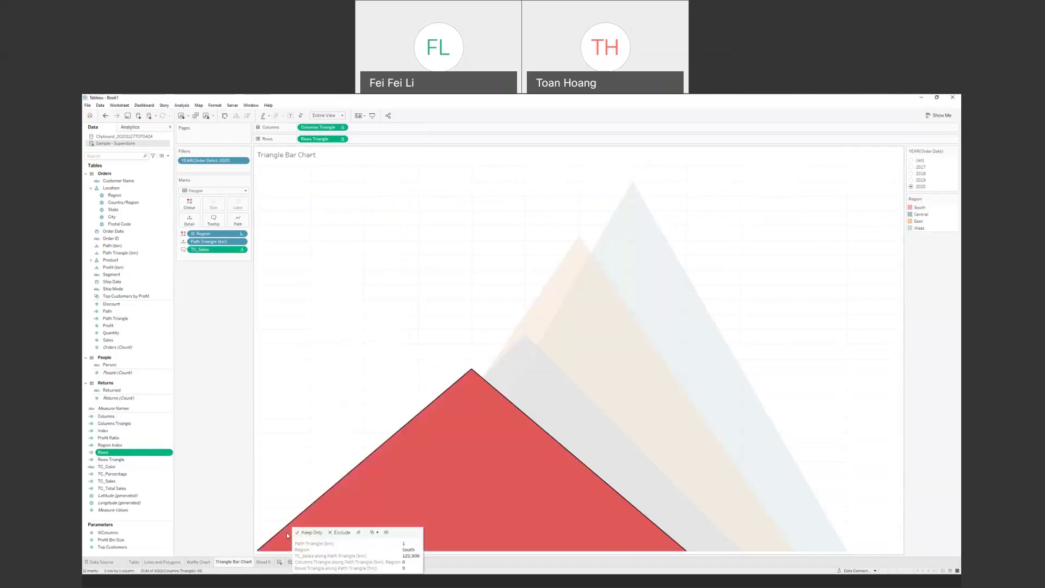
click(416, 292)
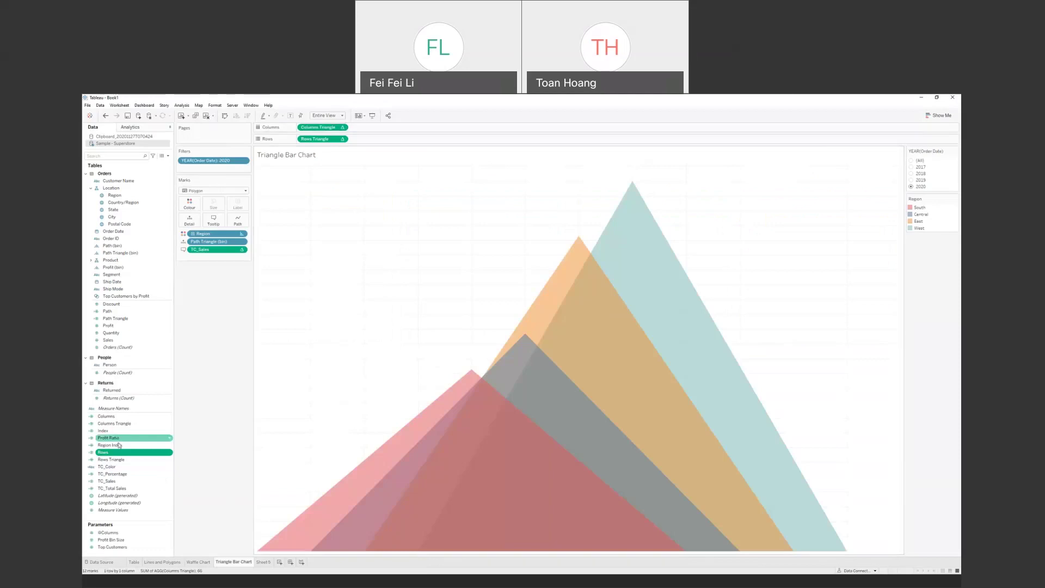
right_click(126, 424)
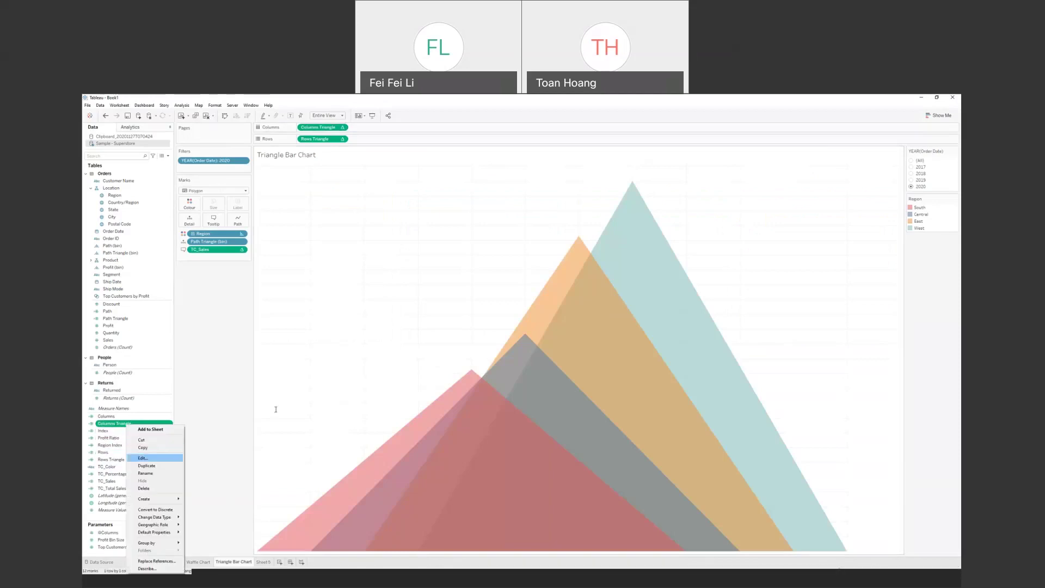
key(Return)
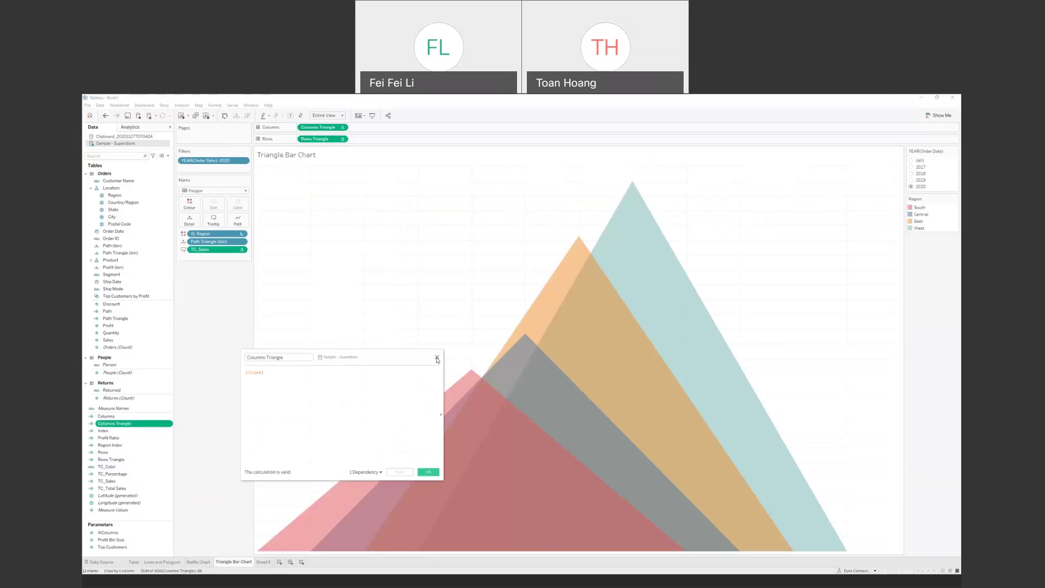
click(437, 358)
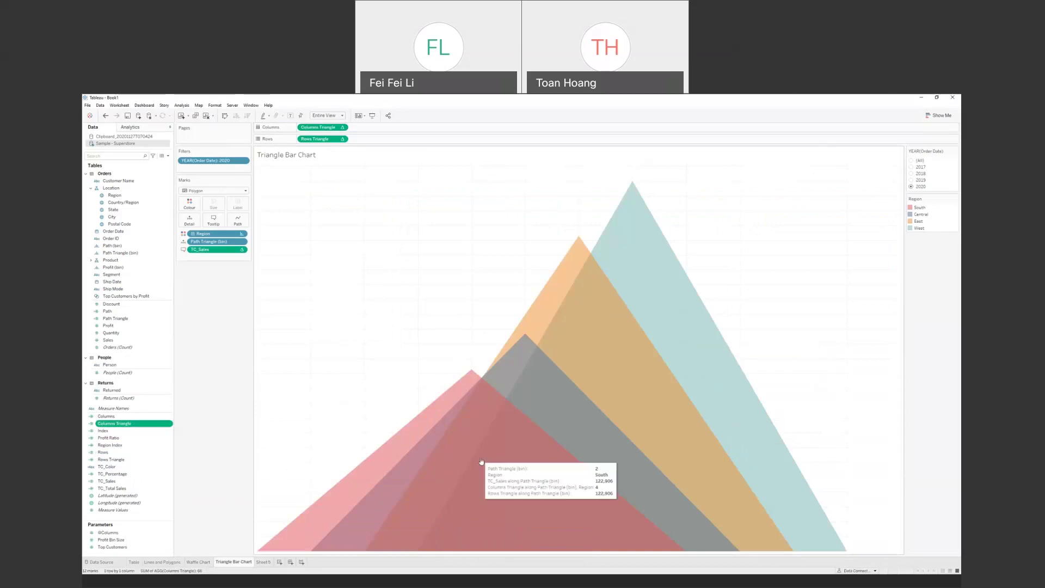
Step: Inspect the mark details of the Central, East and West triangles to compare their column positions
click(531, 372)
click(580, 318)
click(632, 258)
click(698, 194)
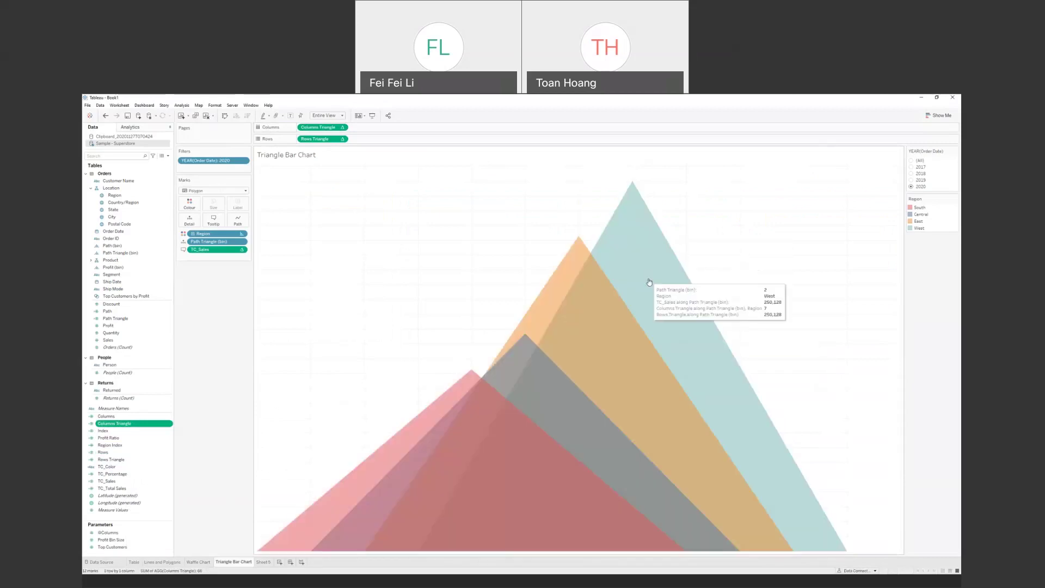